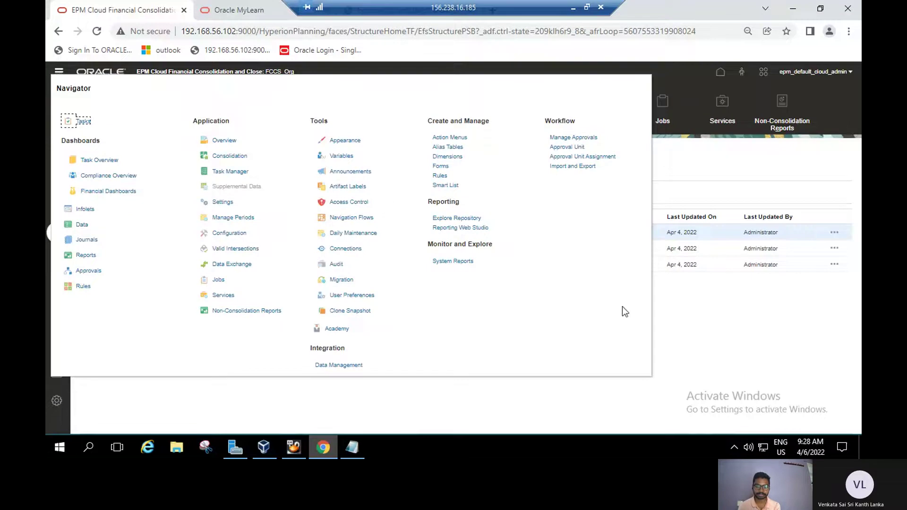
Open the Debt information form_001 form template in the Edit Form dialog.
{"action": "left_click", "coordinate": [721, 320]}
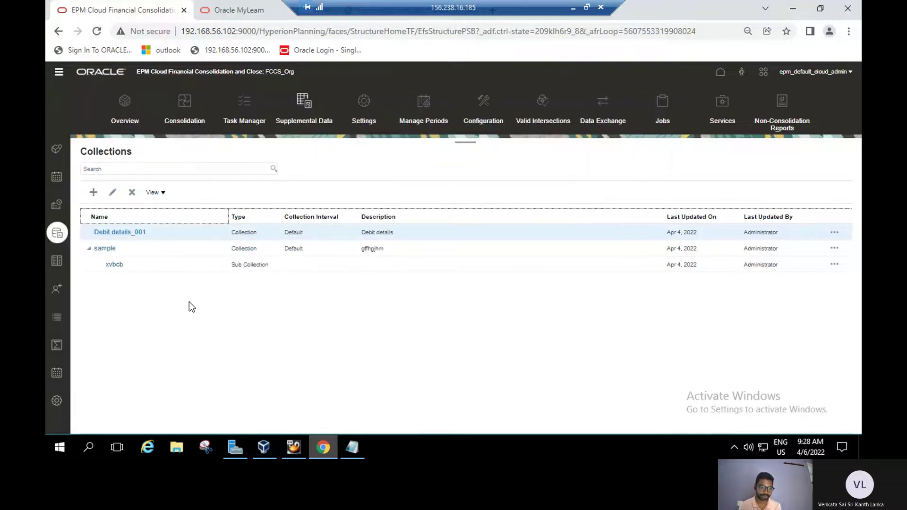
{"action": "left_click", "coordinate": [57, 262]}
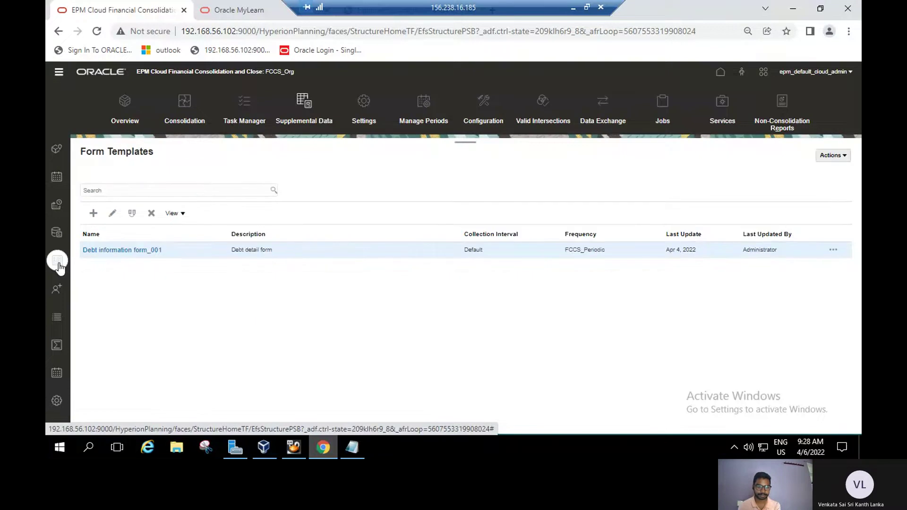
{"action": "left_click", "coordinate": [174, 249]}
{"action": "left_click", "coordinate": [114, 213]}
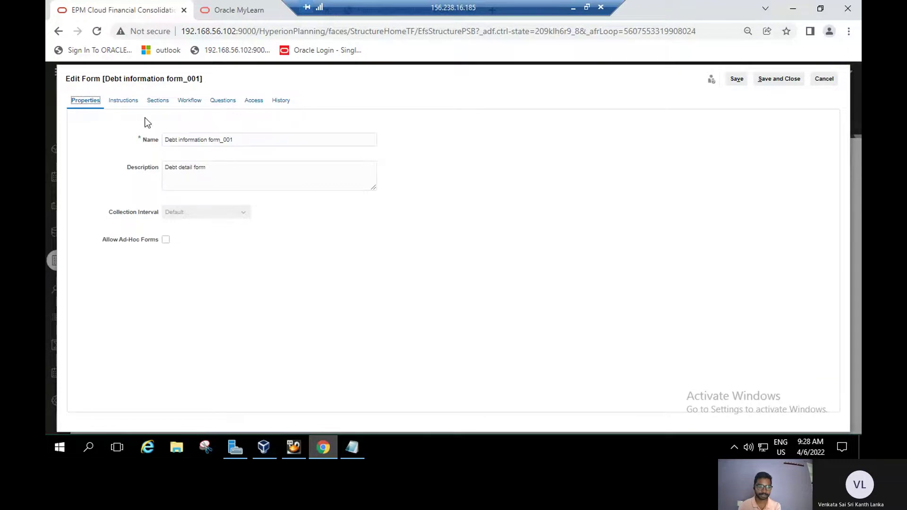
Review the form's Instructions text, then bring up lab guide pages 36–37 in Oracle MyLearn.
{"action": "left_click", "coordinate": [127, 102]}
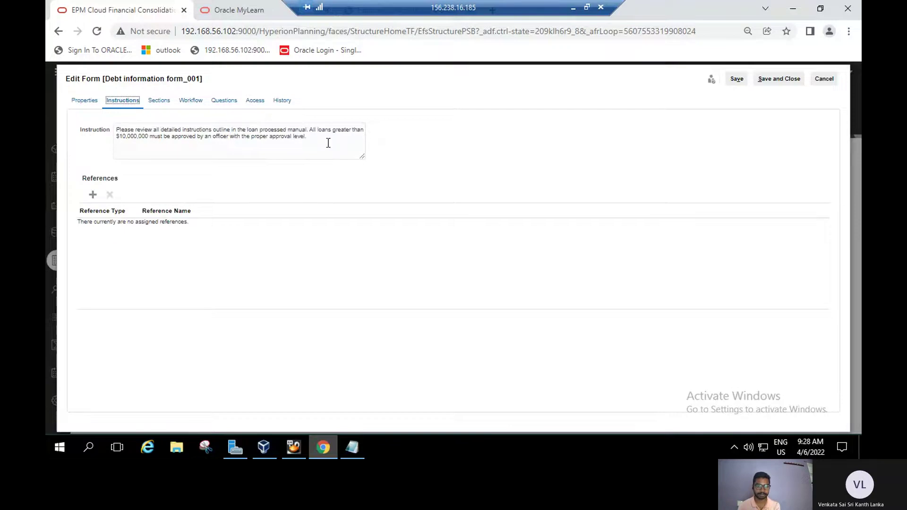
{"action": "left_click", "coordinate": [323, 141]}
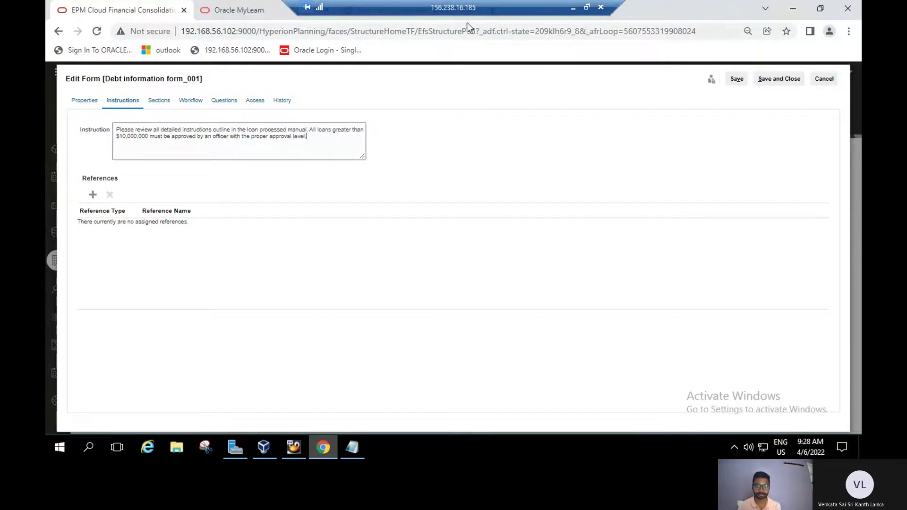
{"action": "key", "text": "alt+Tab"}
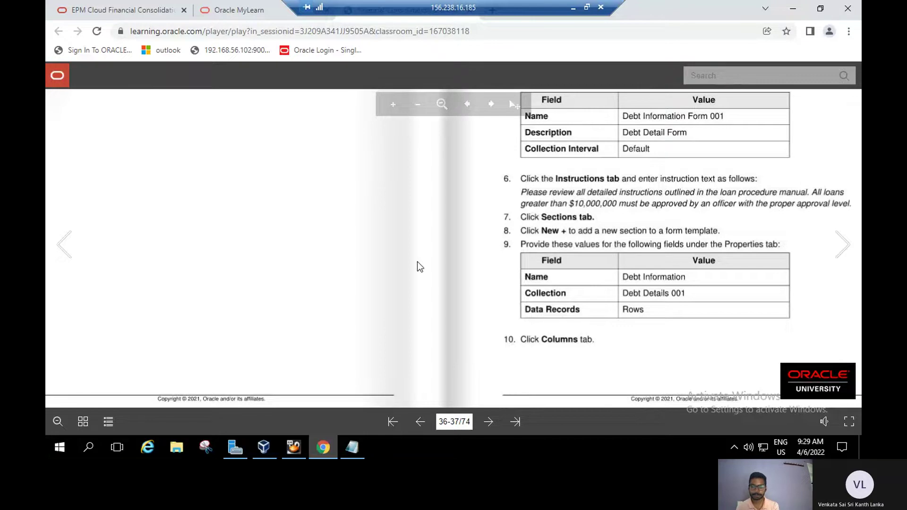
Edit the Debt information section, keeping Data Records set to Rows, and return to the guide.
{"action": "left_click", "coordinate": [147, 14]}
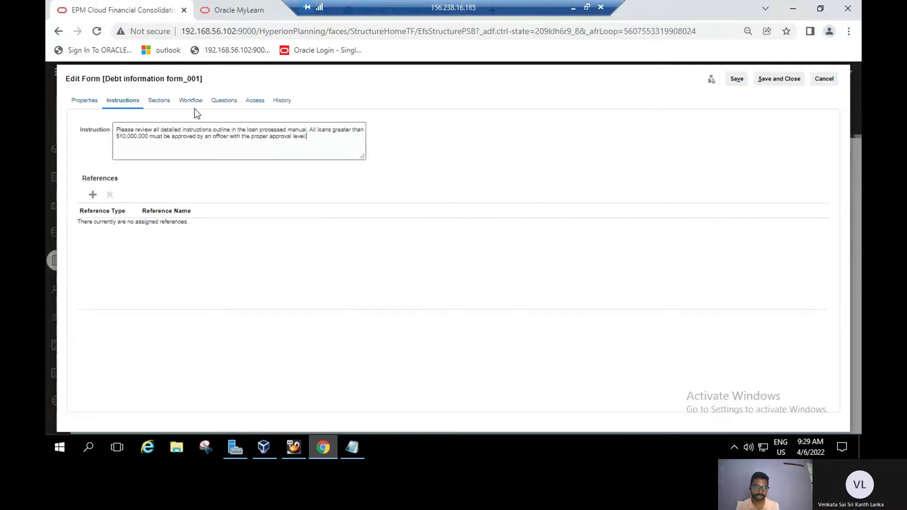
{"action": "left_click", "coordinate": [161, 101]}
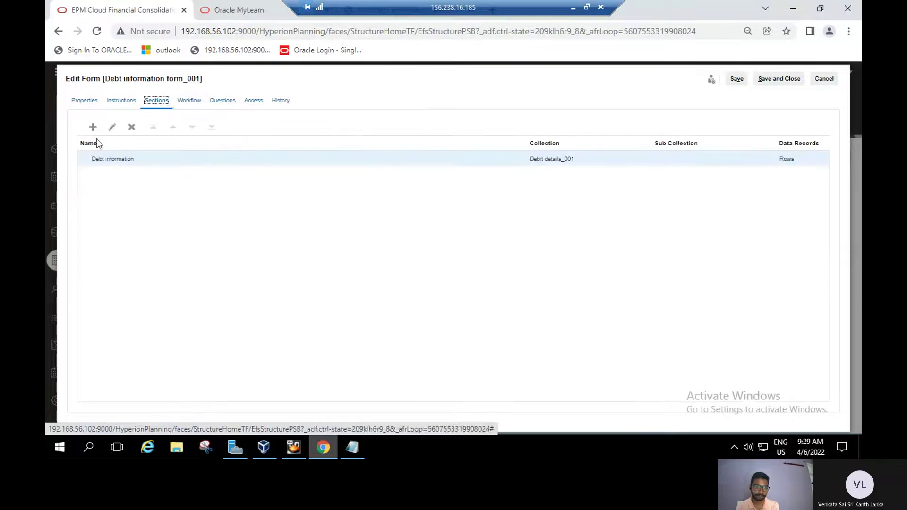
{"action": "left_click", "coordinate": [154, 159]}
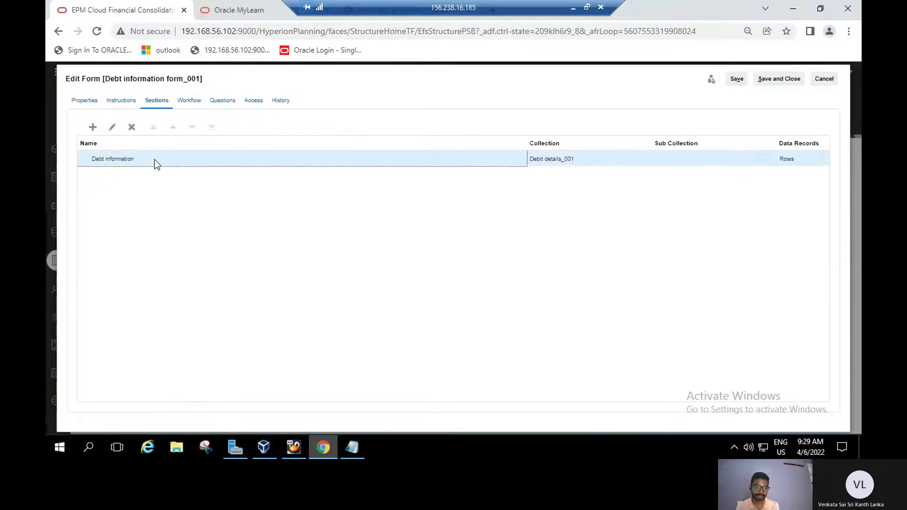
{"action": "left_click", "coordinate": [110, 127]}
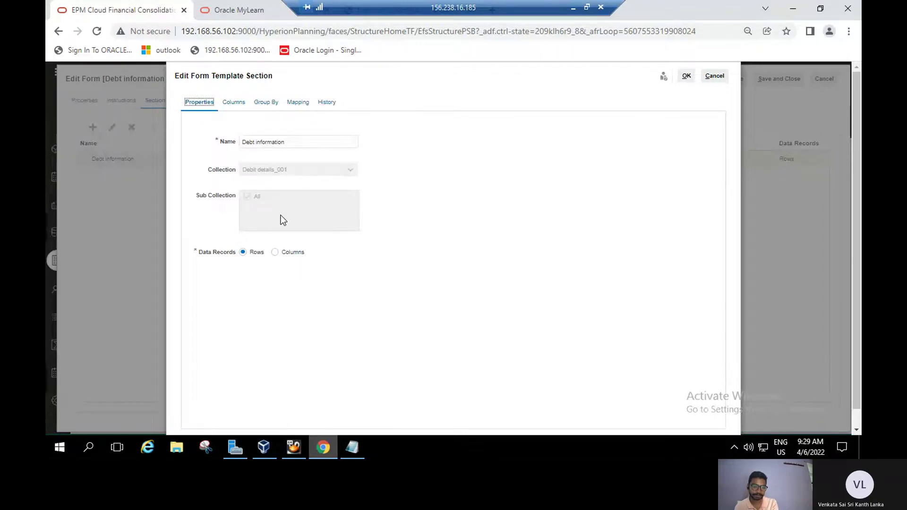
{"action": "left_click", "coordinate": [274, 254]}
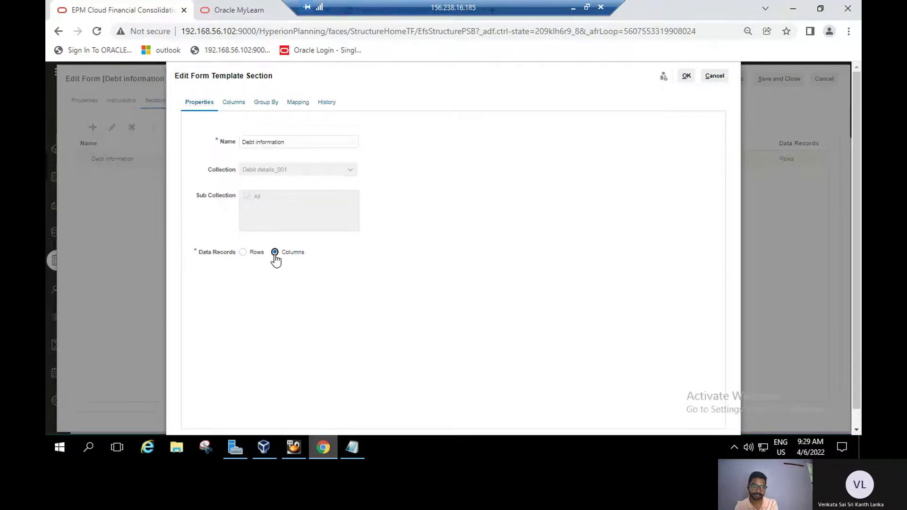
{"action": "left_click", "coordinate": [242, 254]}
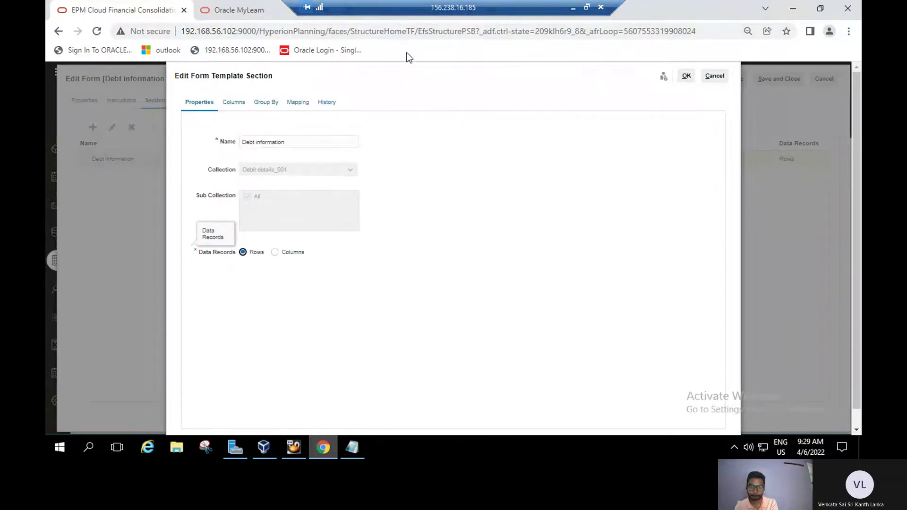
{"action": "key", "text": "ctrl+Tab"}
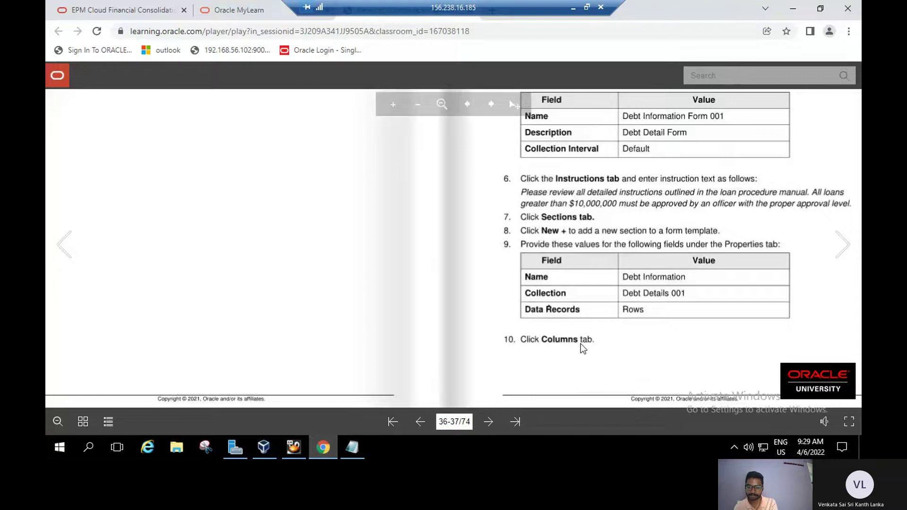
Read lab guide pages 38–39, steps 11–17 on attributes, then return to the section editor.
{"action": "left_click", "coordinate": [855, 256]}
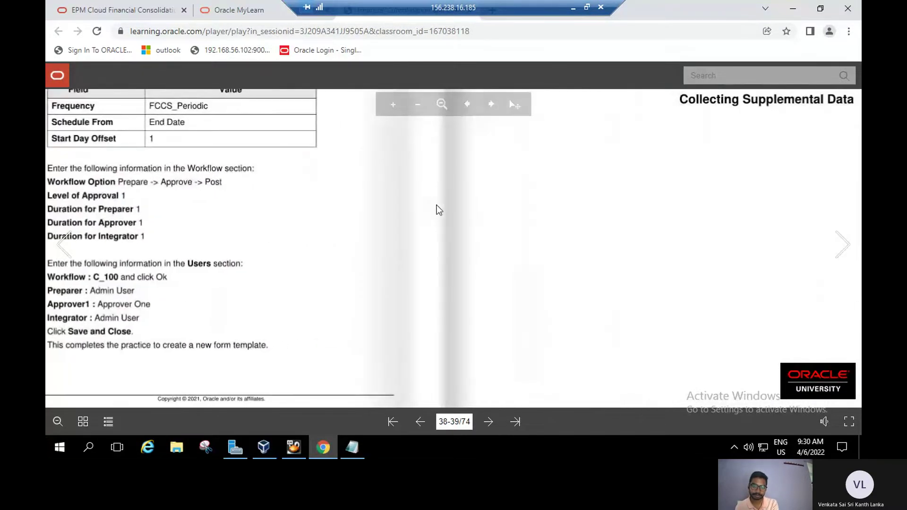
{"action": "left_click", "coordinate": [523, 381]}
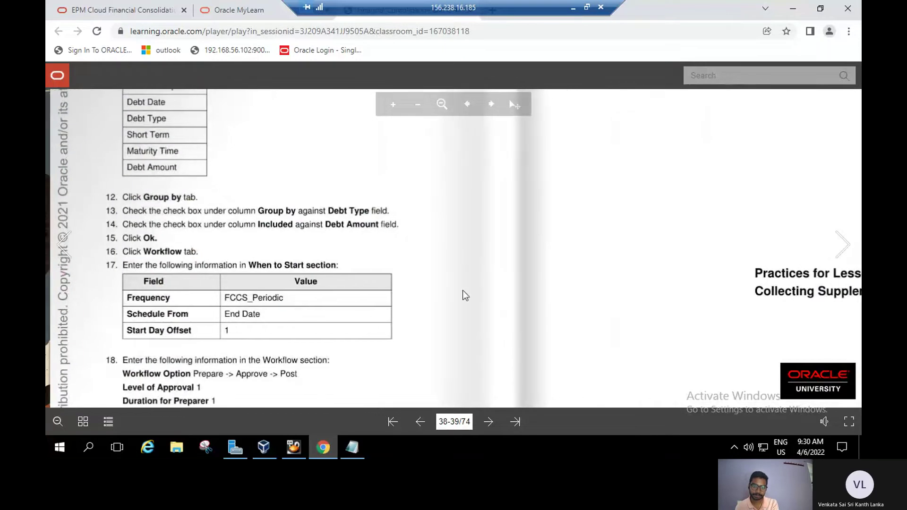
{"action": "left_click_drag", "start_coordinate": [374, 173], "coordinate": [407, 333]}
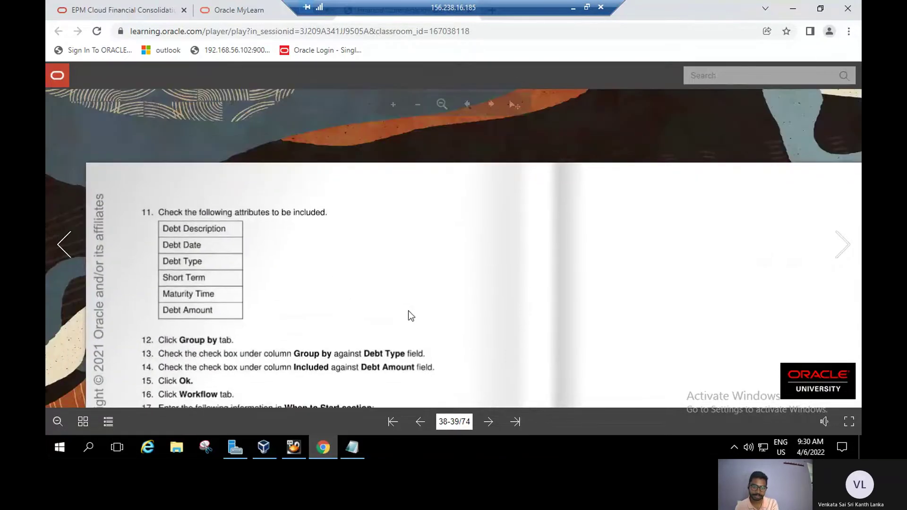
{"action": "left_click_drag", "start_coordinate": [408, 311], "coordinate": [397, 245]}
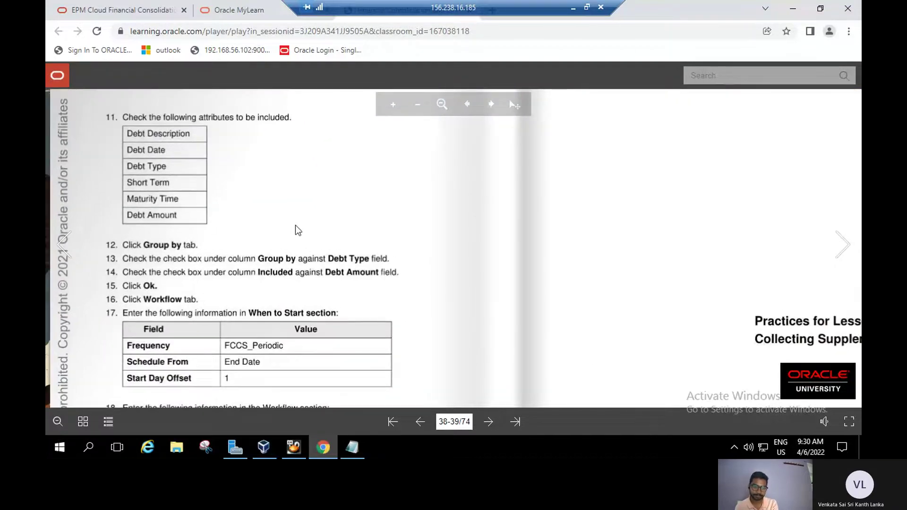
{"action": "left_click", "coordinate": [118, 14]}
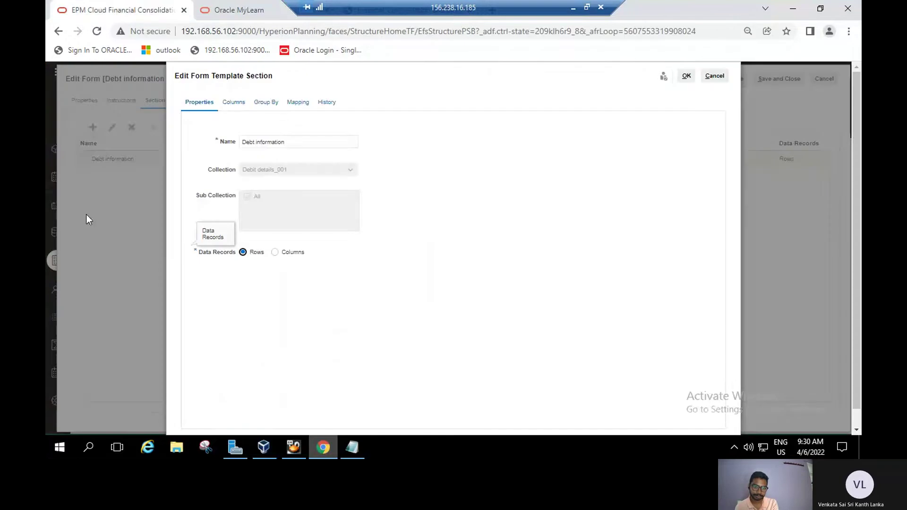
Check the section's columns against the guide, confirm Debt Type grouping and Debt amount, and save.
{"action": "left_click", "coordinate": [234, 104]}
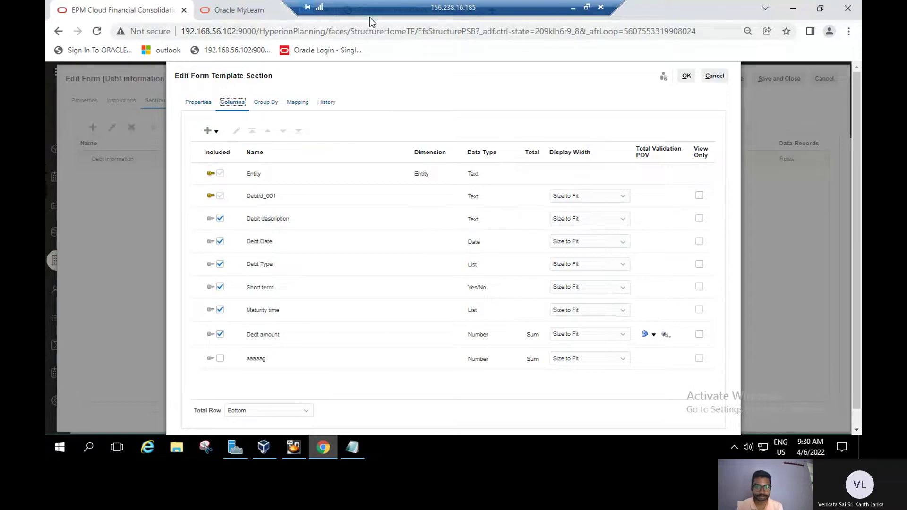
{"action": "key", "text": "ctrl+Tab"}
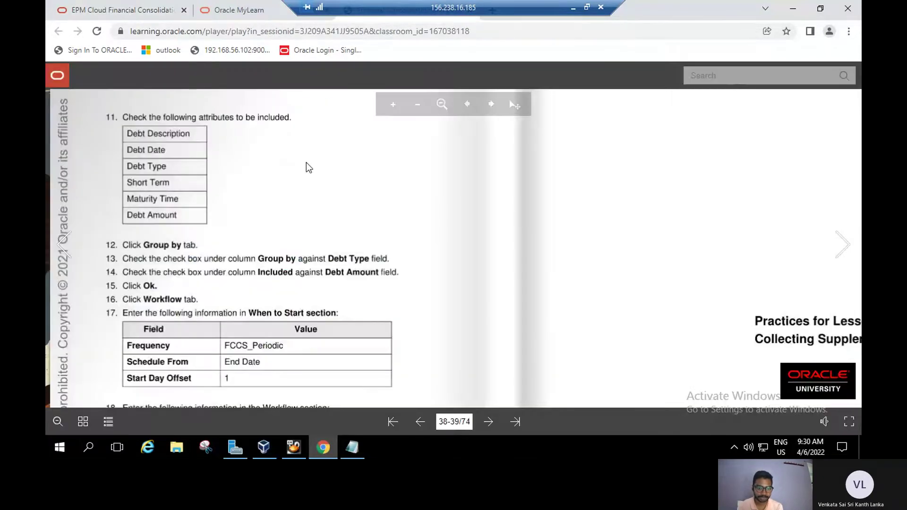
{"action": "scroll", "coordinate": [283, 138], "scroll_direction": "down", "scroll_amount": 1}
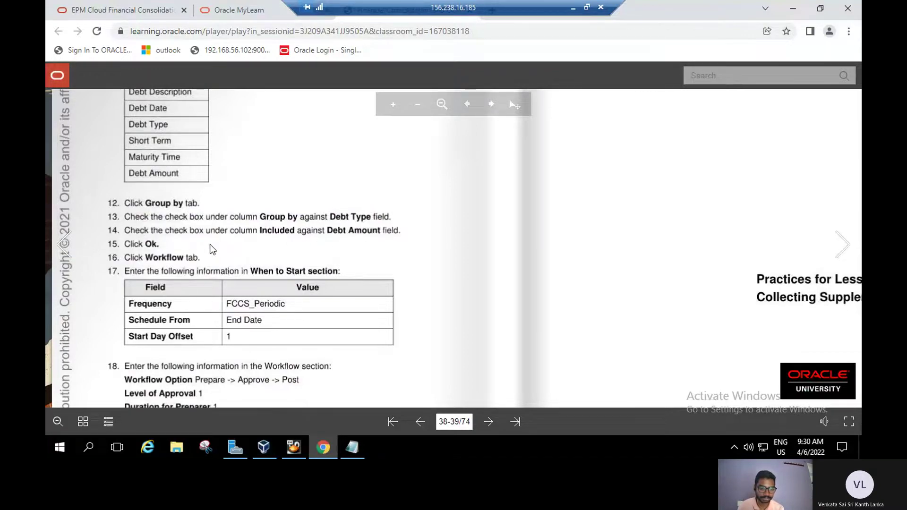
{"action": "left_click_drag", "start_coordinate": [218, 249], "coordinate": [217, 212]}
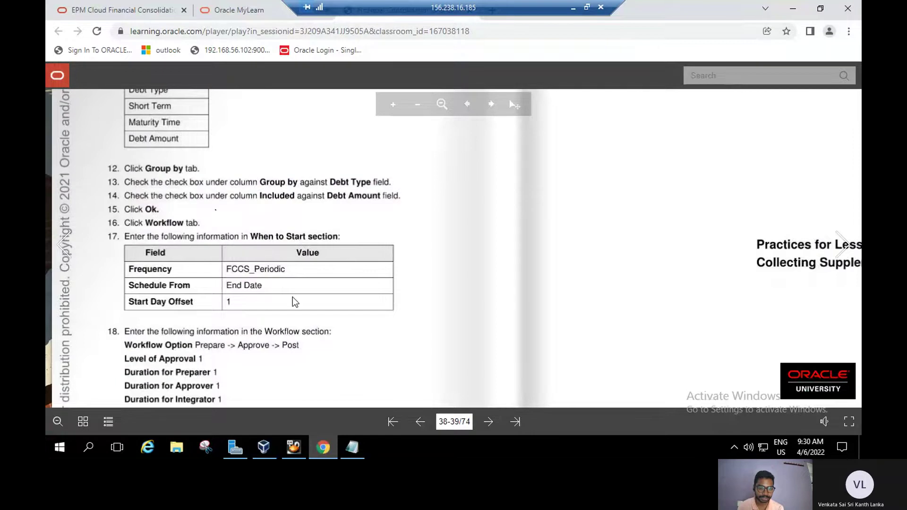
{"action": "left_click", "coordinate": [126, 14]}
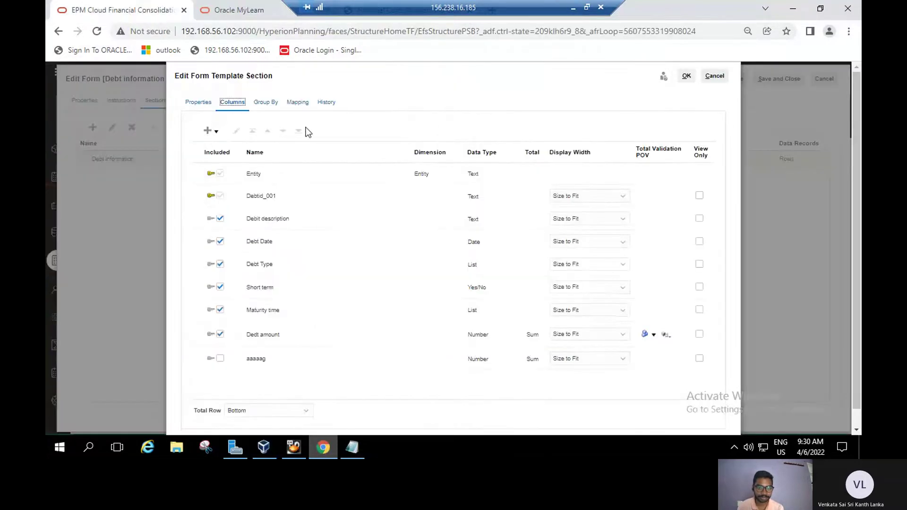
{"action": "left_click", "coordinate": [266, 107]}
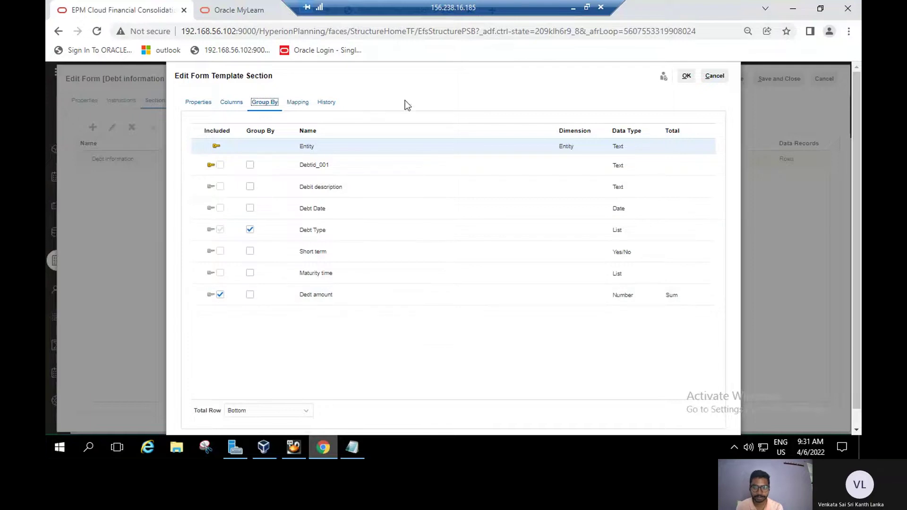
{"action": "left_click", "coordinate": [686, 77]}
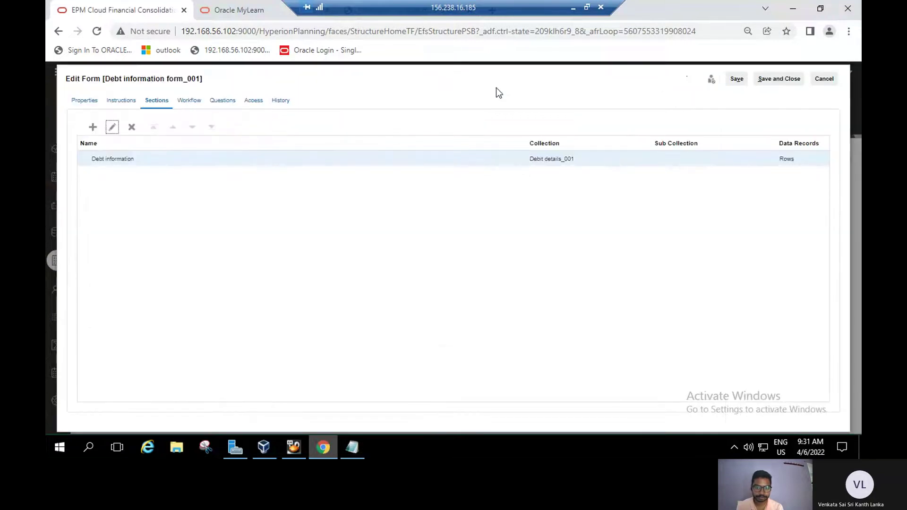
Set the form's workflow to Prepare --> Approve --> Post, then view guide step 19 on users.
{"action": "left_click", "coordinate": [195, 102]}
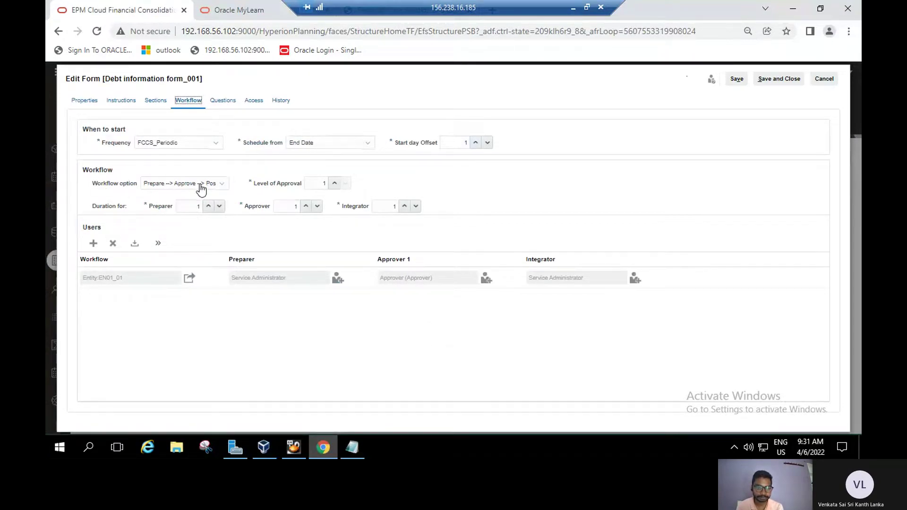
{"action": "left_click", "coordinate": [222, 185]}
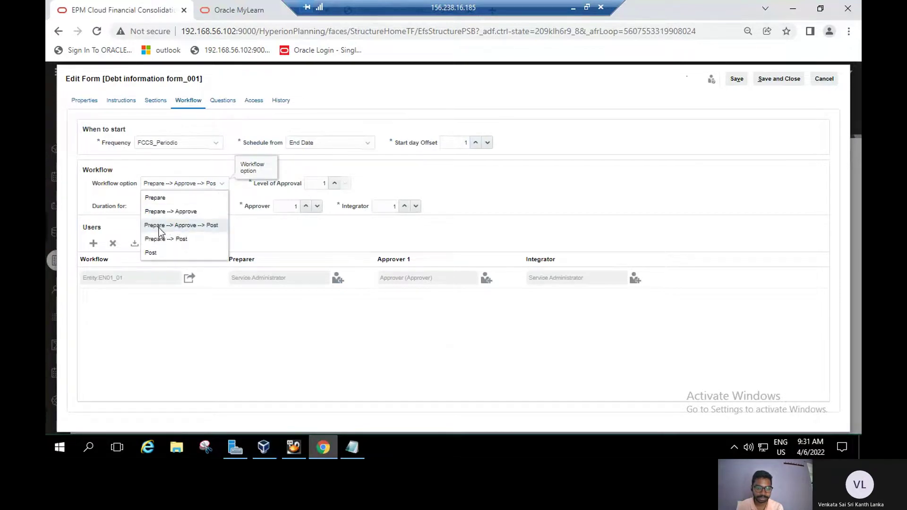
{"action": "left_click", "coordinate": [192, 226]}
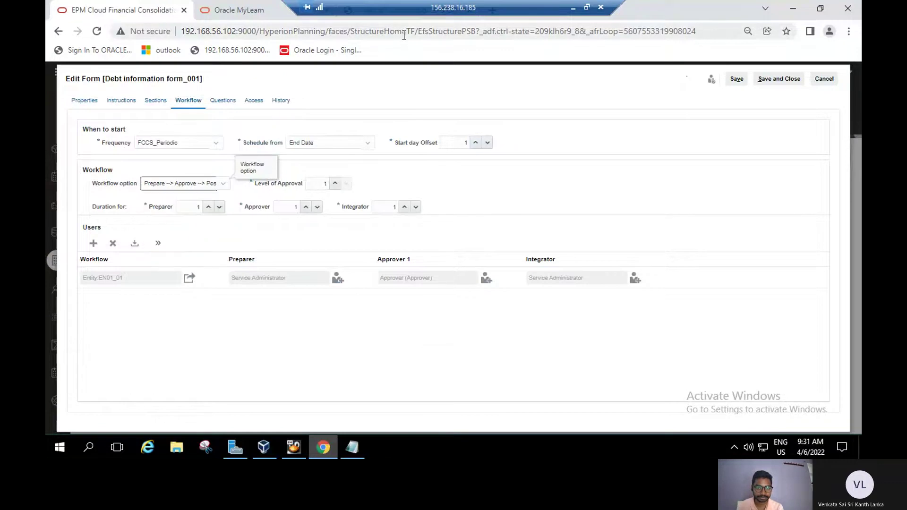
{"action": "left_click", "coordinate": [399, 19]}
{"action": "left_click_drag", "start_coordinate": [404, 202], "coordinate": [393, 158]}
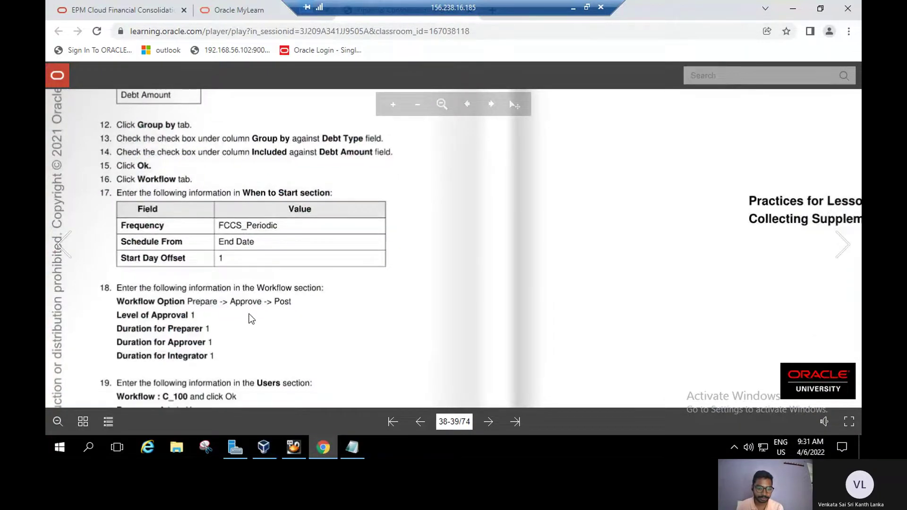
Scroll the lab guide through workflow and users steps 12–21, then return to EPM's workflow settings.
{"action": "scroll", "coordinate": [252, 322], "scroll_direction": "down", "scroll_amount": 1}
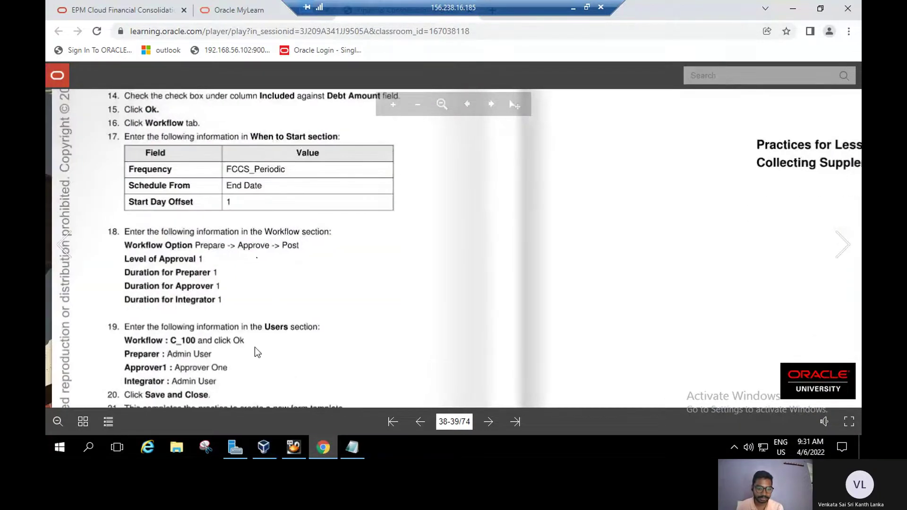
{"action": "scroll", "coordinate": [254, 347], "scroll_direction": "down", "scroll_amount": 1}
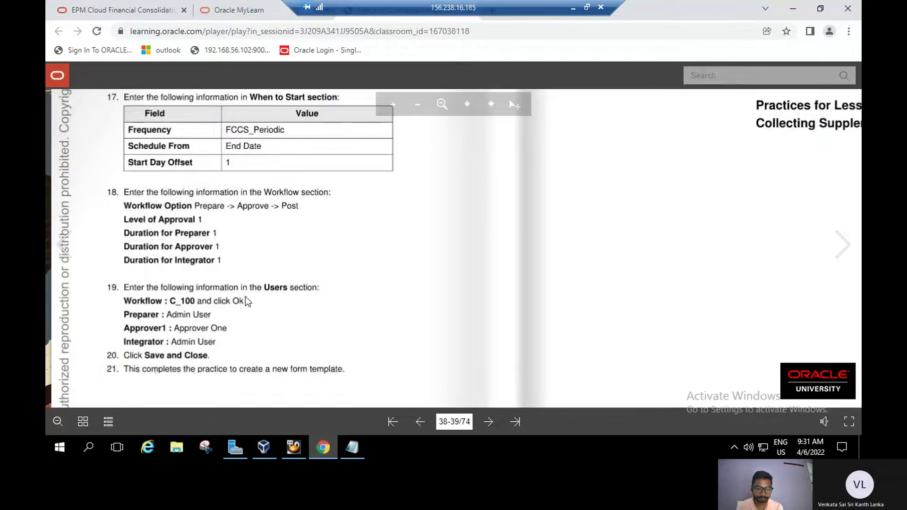
{"action": "left_click_drag", "start_coordinate": [247, 299], "coordinate": [251, 285]}
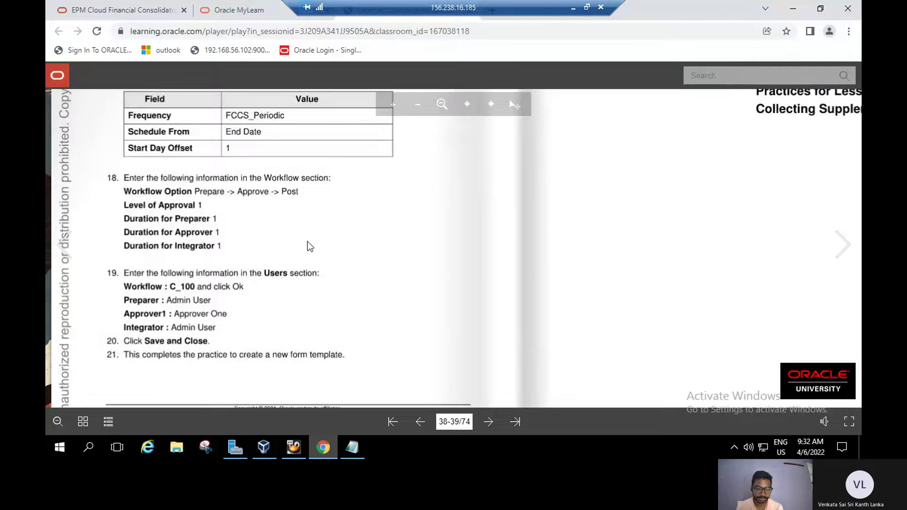
{"action": "scroll", "coordinate": [319, 331], "scroll_direction": "up", "scroll_amount": 2}
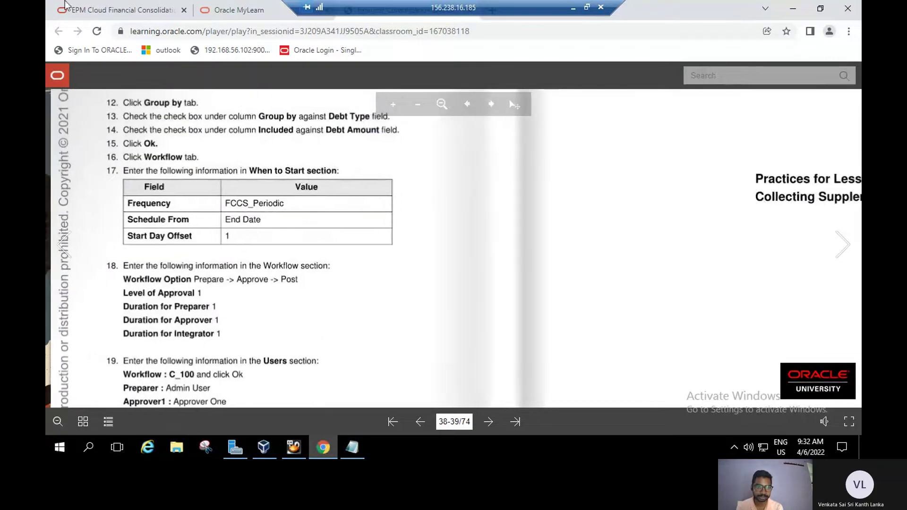
{"action": "left_click", "coordinate": [96, 14]}
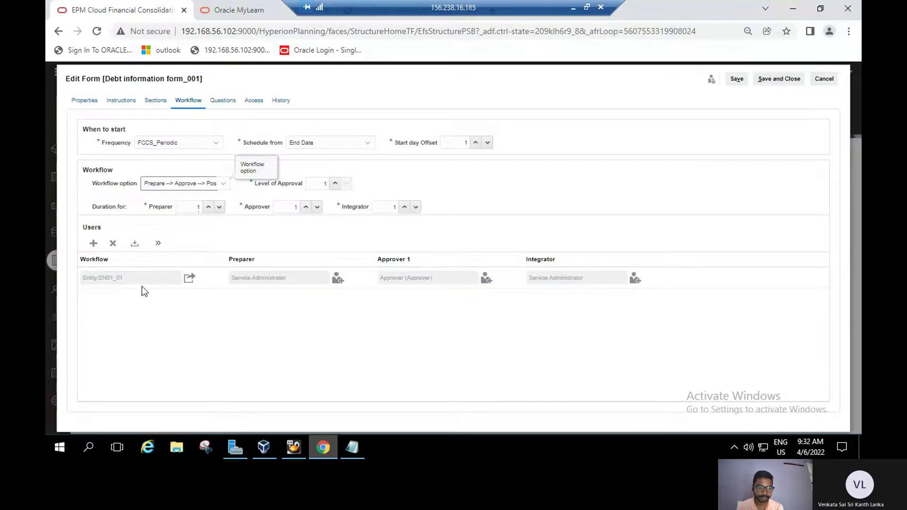
Review the Entity EN01_01 workflow selections, then save and close Debt information form_001.
{"action": "left_click", "coordinate": [127, 281]}
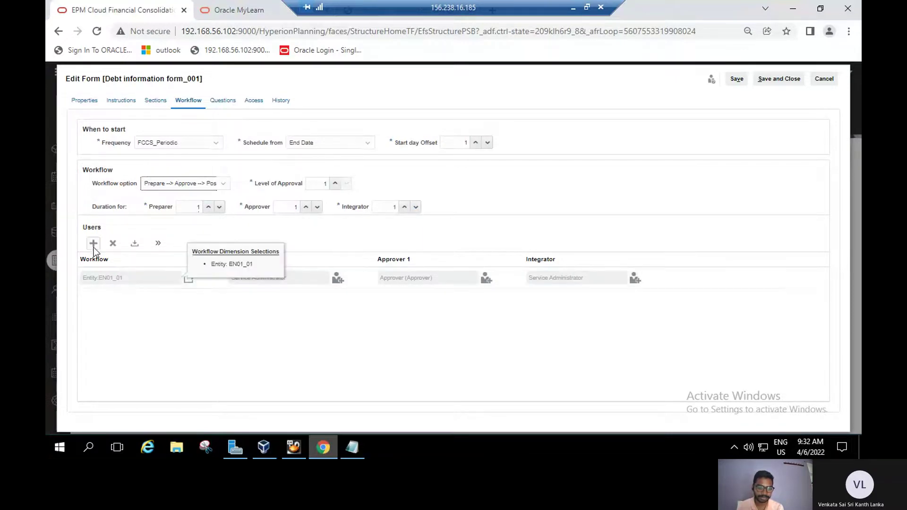
{"action": "left_click", "coordinate": [183, 306]}
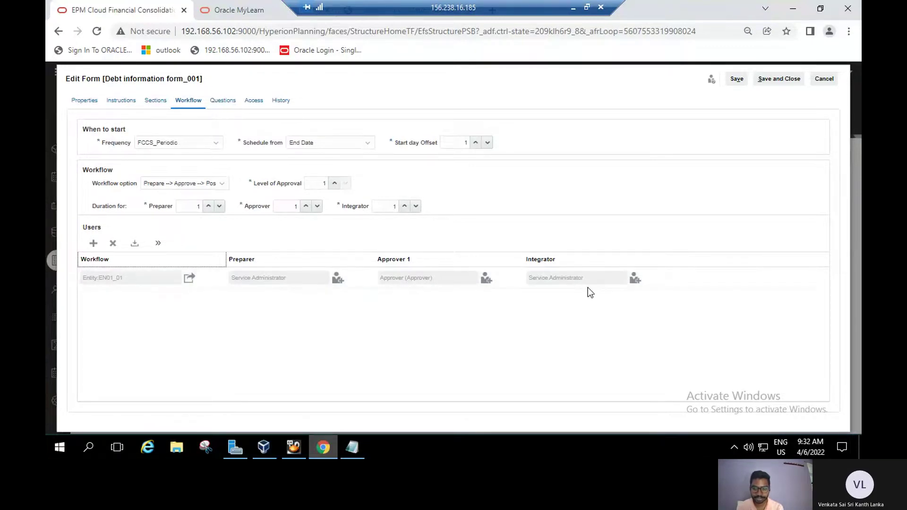
{"action": "left_click", "coordinate": [778, 78]}
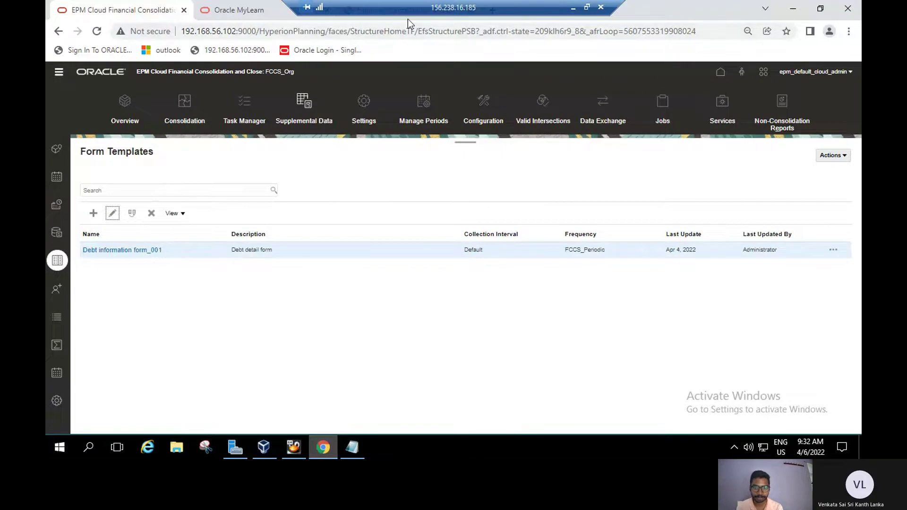
Turn the lab guide to pages 40–41 and bring Practice 5-1's assumptions and task steps into view.
{"action": "key", "text": "ctrl+Tab"}
{"action": "left_click_drag", "start_coordinate": [529, 209], "coordinate": [425, 268]}
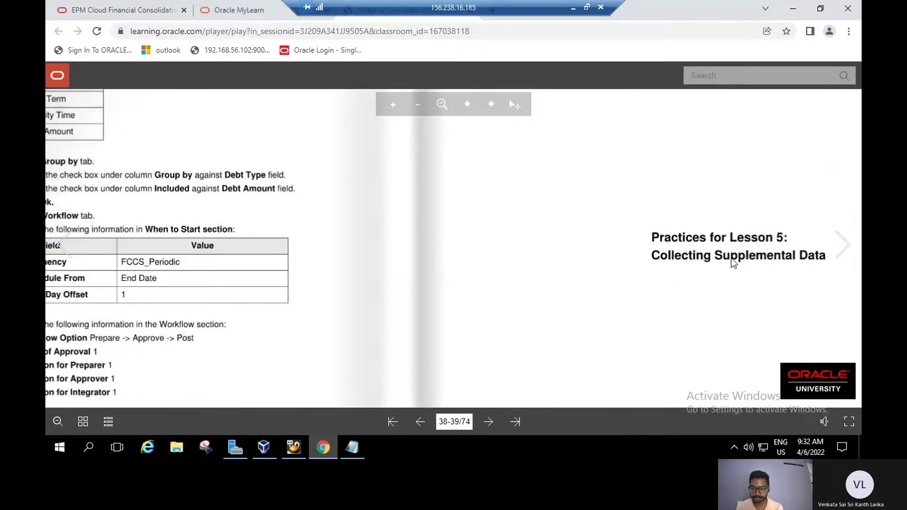
{"action": "left_click", "coordinate": [846, 251]}
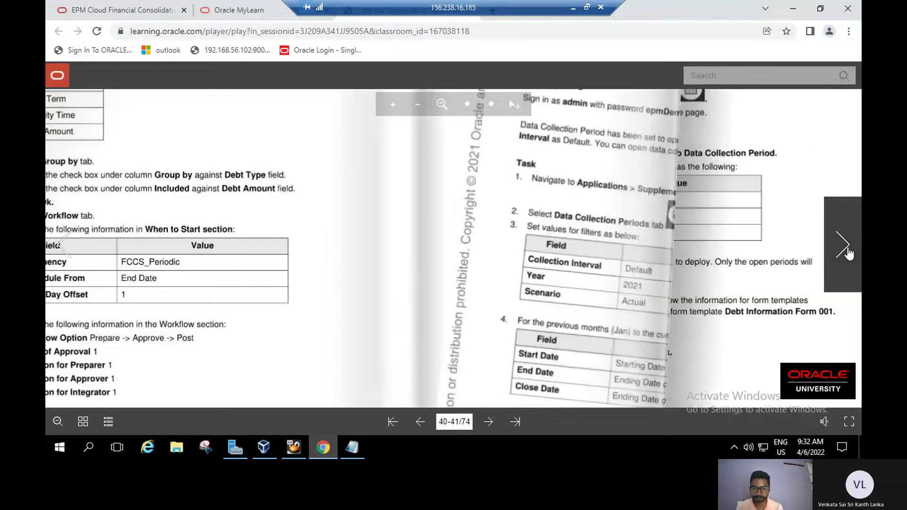
{"action": "left_click_drag", "start_coordinate": [409, 194], "coordinate": [529, 256]}
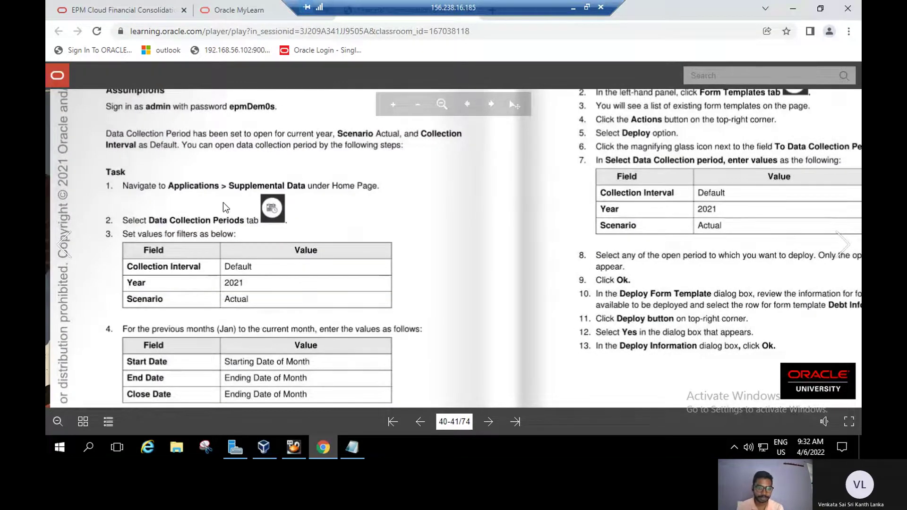
{"action": "left_click_drag", "start_coordinate": [223, 203], "coordinate": [297, 199]}
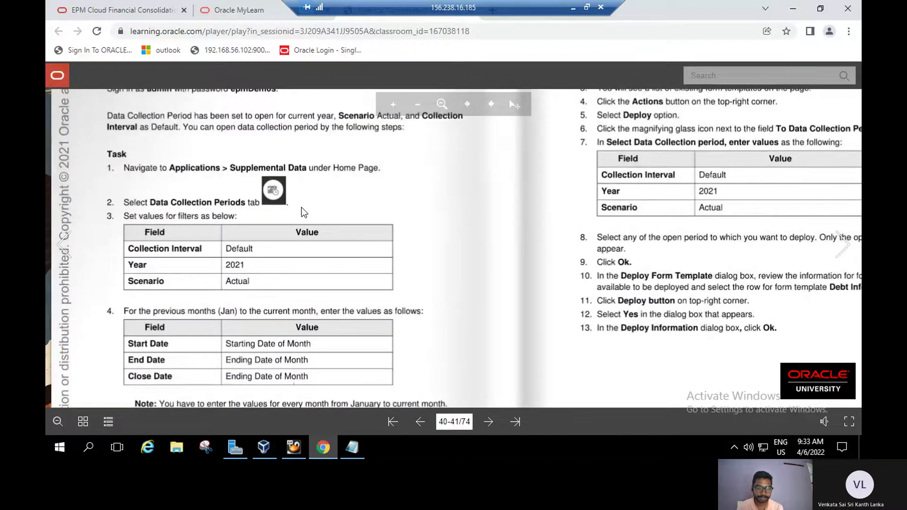
{"action": "scroll", "coordinate": [303, 201], "scroll_direction": "down", "scroll_amount": 1}
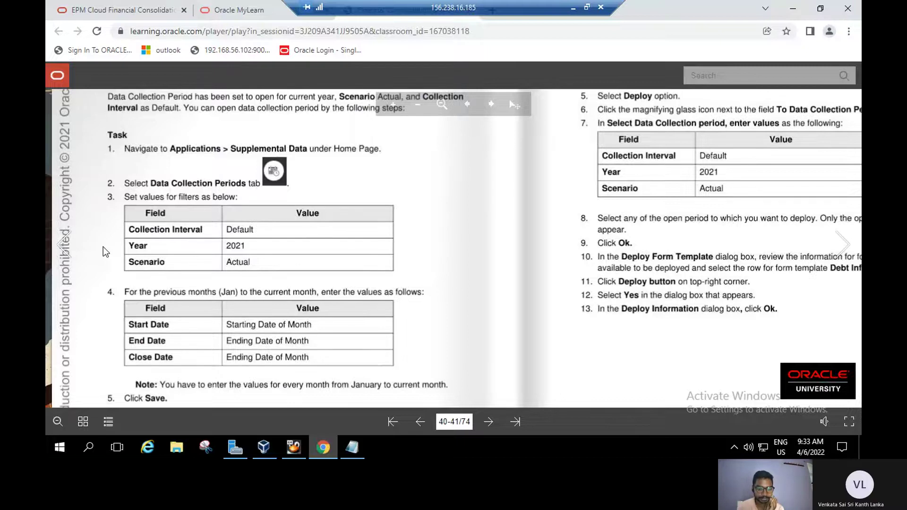
Read the guide's steps for opening data collection periods, then return to EPM's Form Templates list.
{"action": "scroll", "coordinate": [103, 246], "scroll_direction": "down", "scroll_amount": 1}
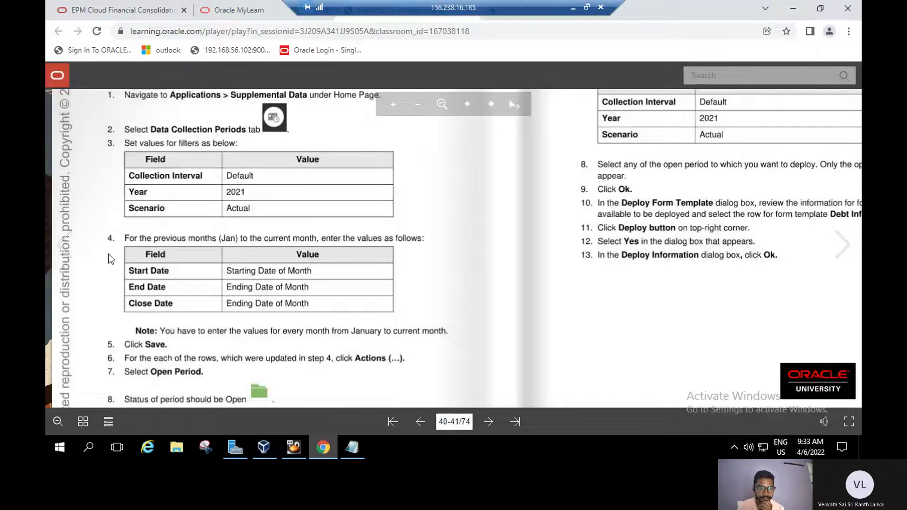
{"action": "scroll", "coordinate": [172, 302], "scroll_direction": "down", "scroll_amount": 1}
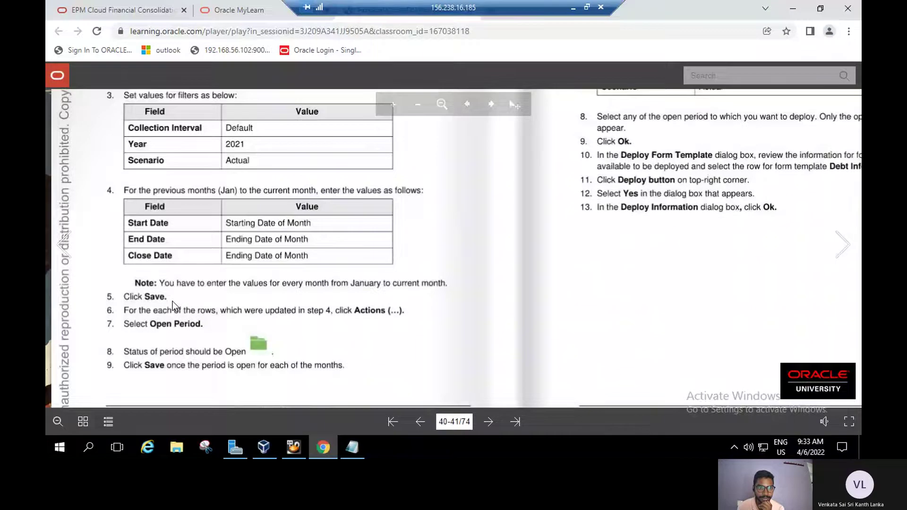
{"action": "scroll", "coordinate": [172, 301], "scroll_direction": "up", "scroll_amount": 2}
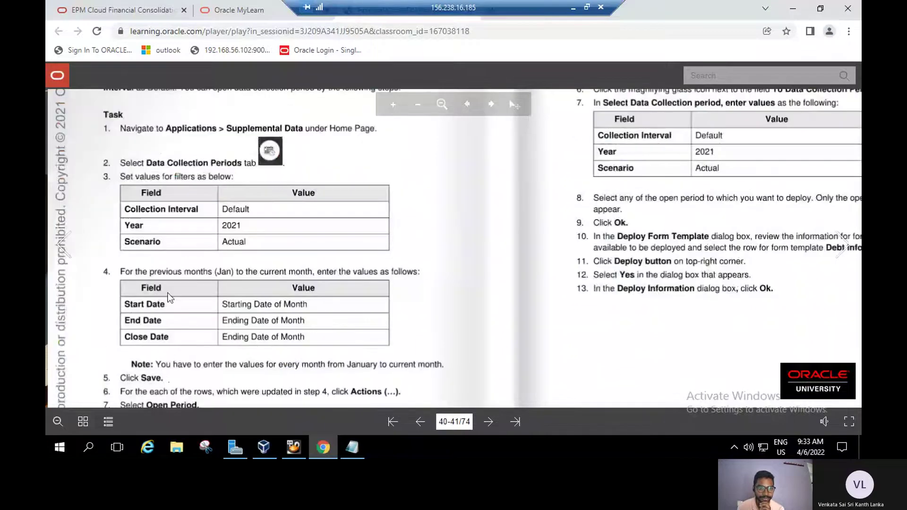
{"action": "left_click", "coordinate": [106, 17]}
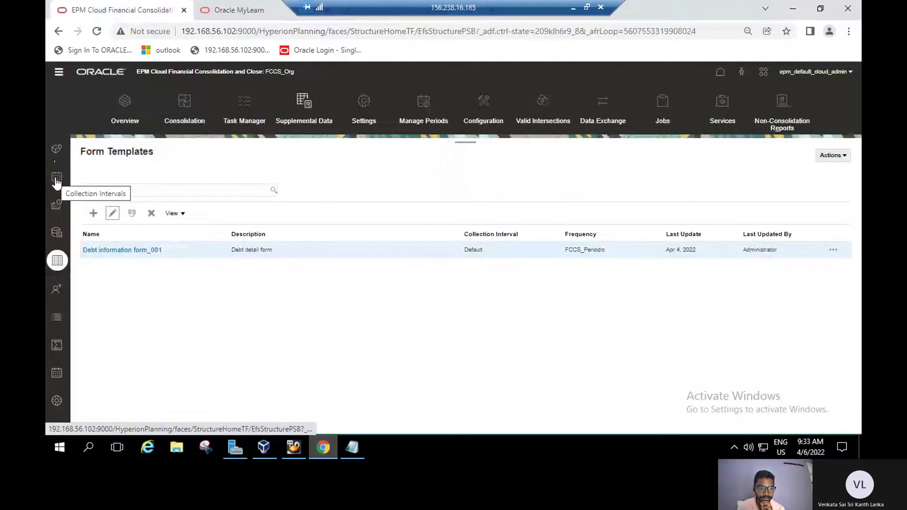
Look over the Data Collection Periods and Collections pages, then return to the MyLearn lab guide.
{"action": "left_click", "coordinate": [57, 207]}
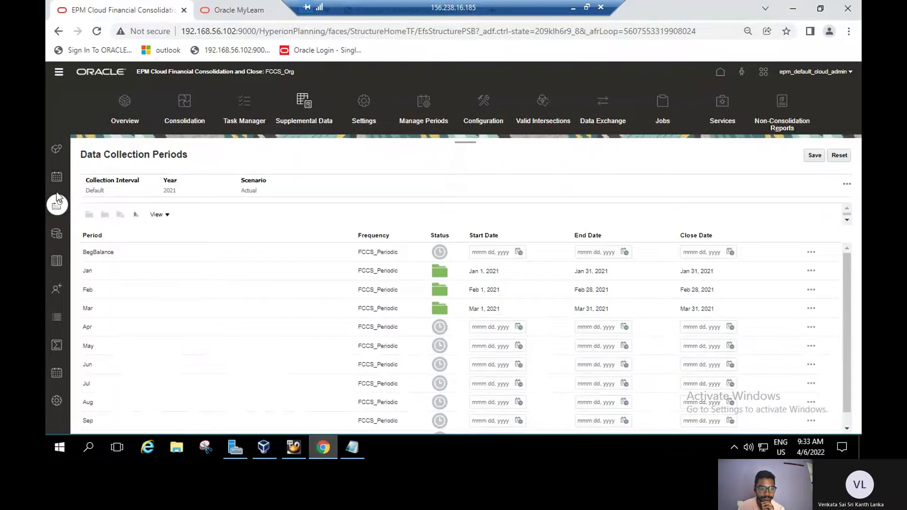
{"action": "left_click", "coordinate": [57, 234]}
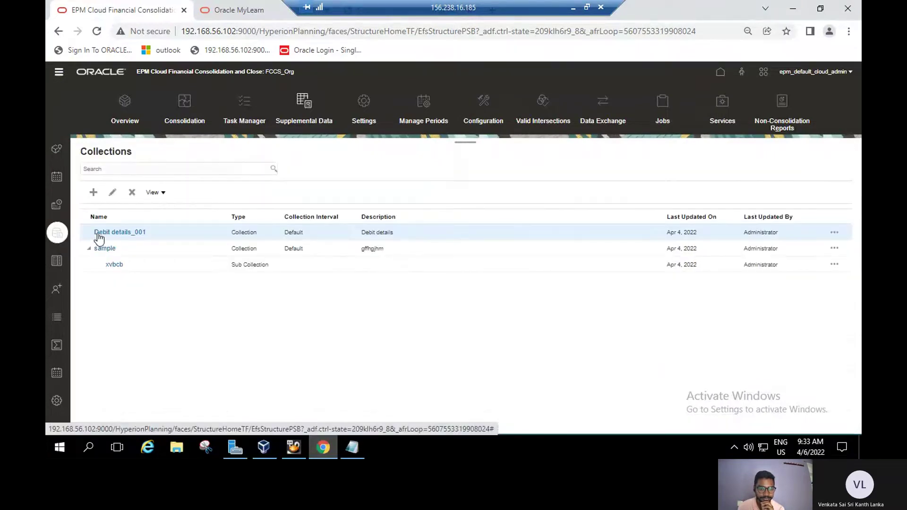
{"action": "left_click", "coordinate": [370, 17]}
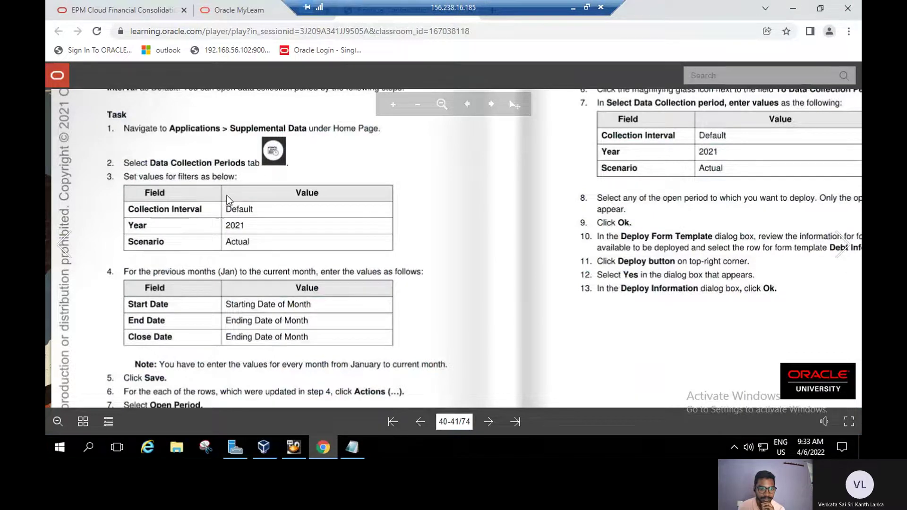
Read the guide's open-period steps 5–9, then return to the EPM Collections page.
{"action": "scroll", "coordinate": [227, 195], "scroll_direction": "down", "scroll_amount": 1}
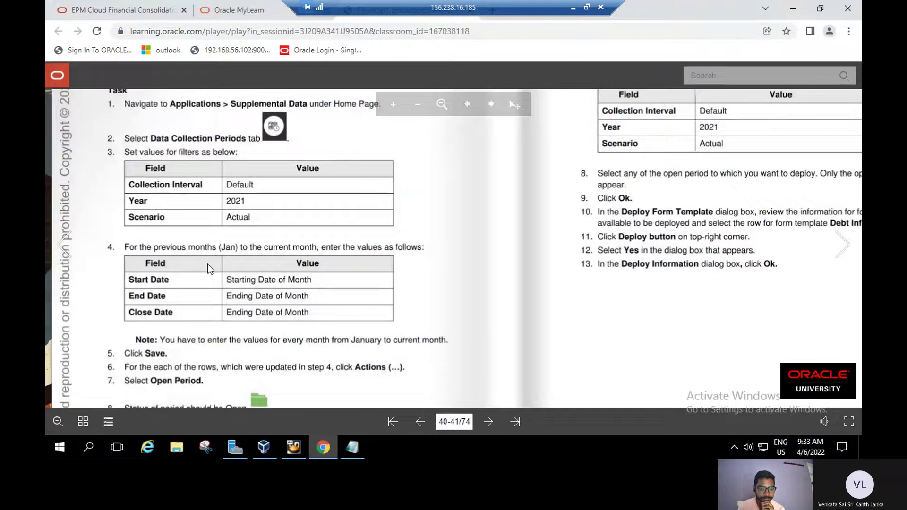
{"action": "scroll", "coordinate": [210, 268], "scroll_direction": "down", "scroll_amount": 2}
{"action": "scroll", "coordinate": [220, 214], "scroll_direction": "up", "scroll_amount": 2}
{"action": "scroll", "coordinate": [186, 339], "scroll_direction": "down", "scroll_amount": 2}
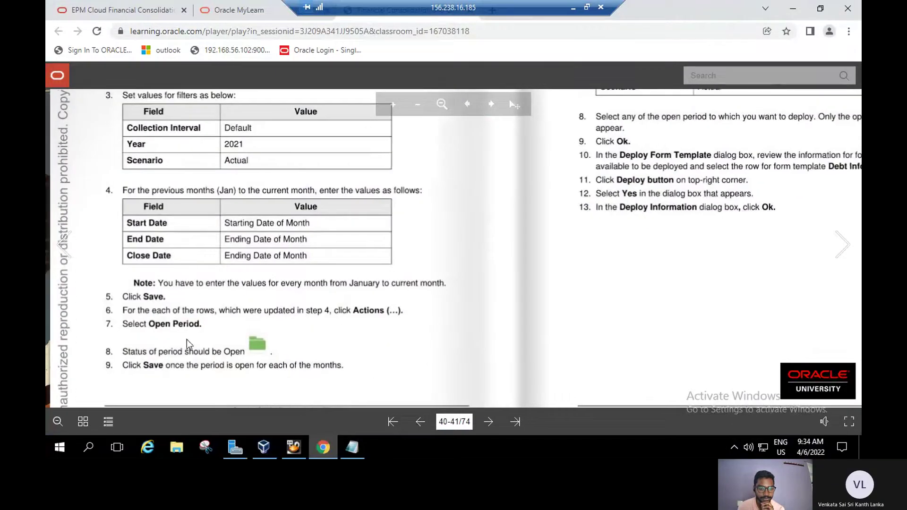
{"action": "left_click", "coordinate": [152, 9]}
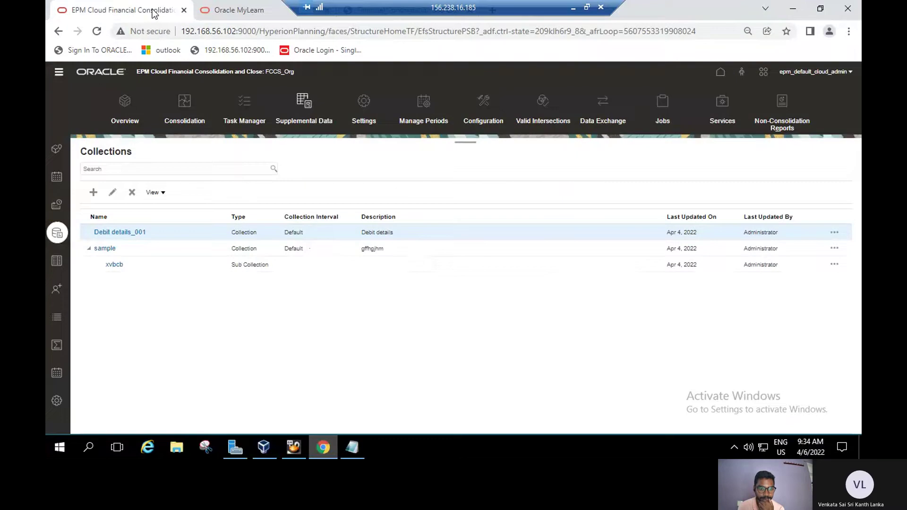
Save the Default 2021 Actual collection periods with Jan, Feb and Mar open, then return to the guide.
{"action": "left_click", "coordinate": [59, 205]}
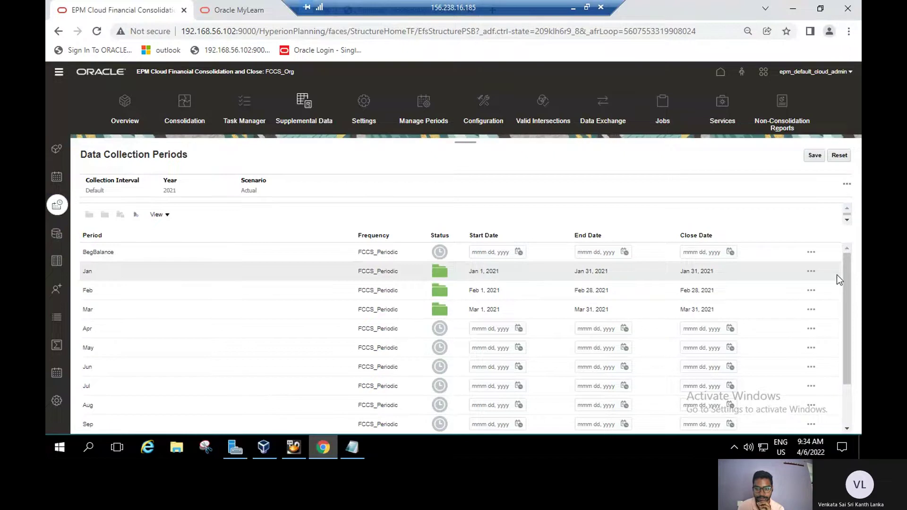
{"action": "left_click", "coordinate": [810, 275]}
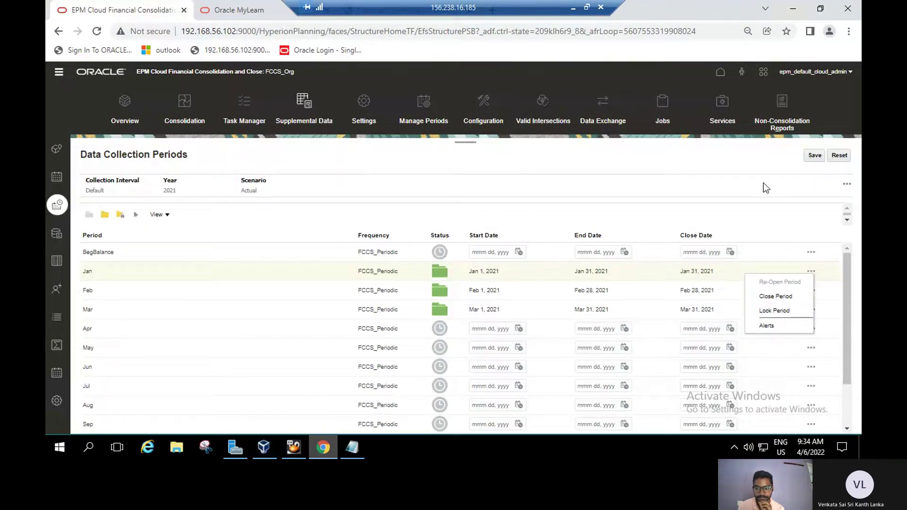
{"action": "left_click", "coordinate": [816, 158]}
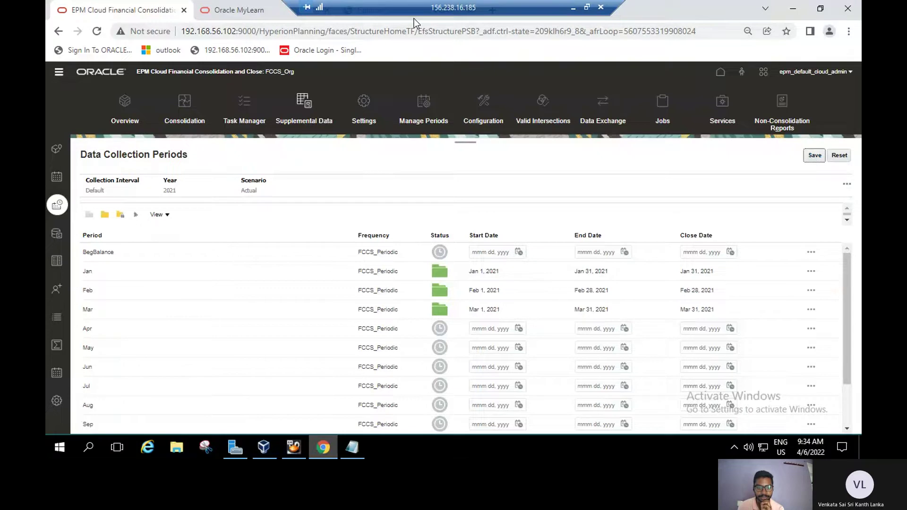
{"action": "key", "text": "ctrl+Tab"}
Read the guide's form template deployment steps 4–13, then return to EPM Form Templates.
{"action": "scroll", "coordinate": [419, 158], "scroll_direction": "up", "scroll_amount": 6}
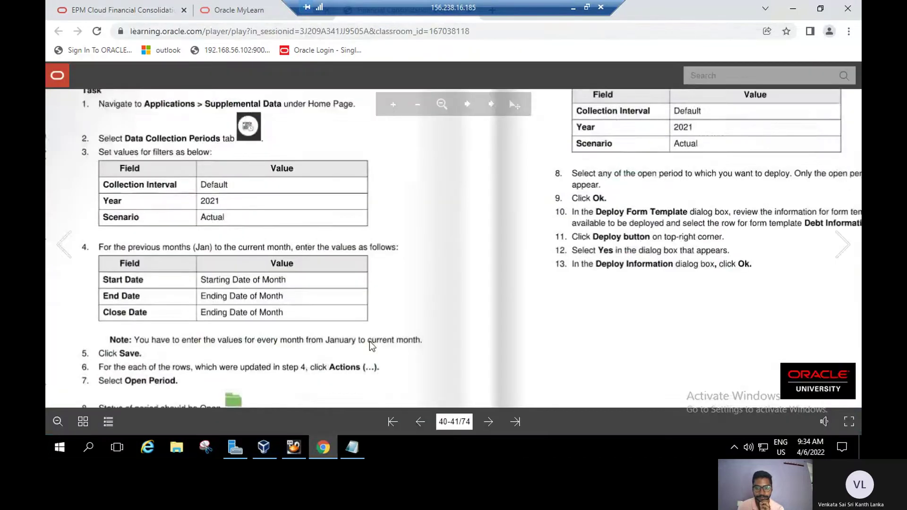
{"action": "scroll", "coordinate": [376, 315], "scroll_direction": "down", "scroll_amount": 1}
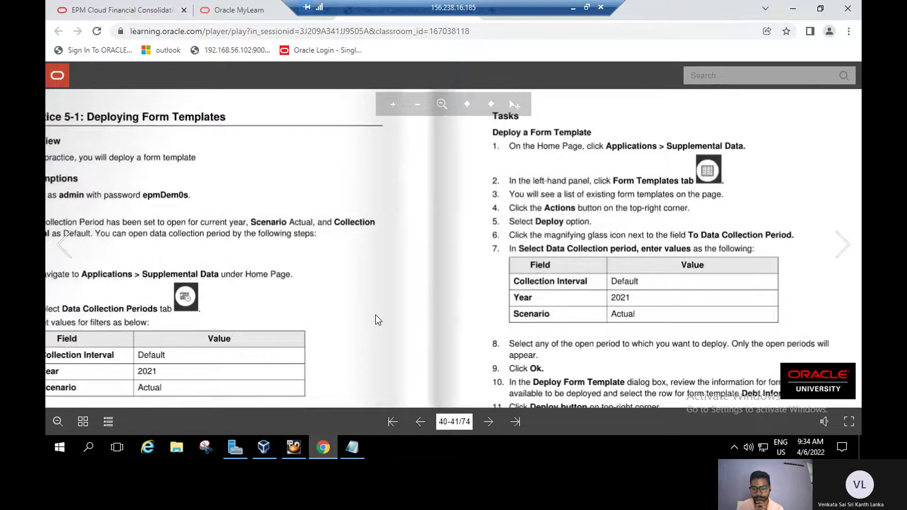
{"action": "scroll", "coordinate": [376, 288], "scroll_direction": "down", "scroll_amount": 1}
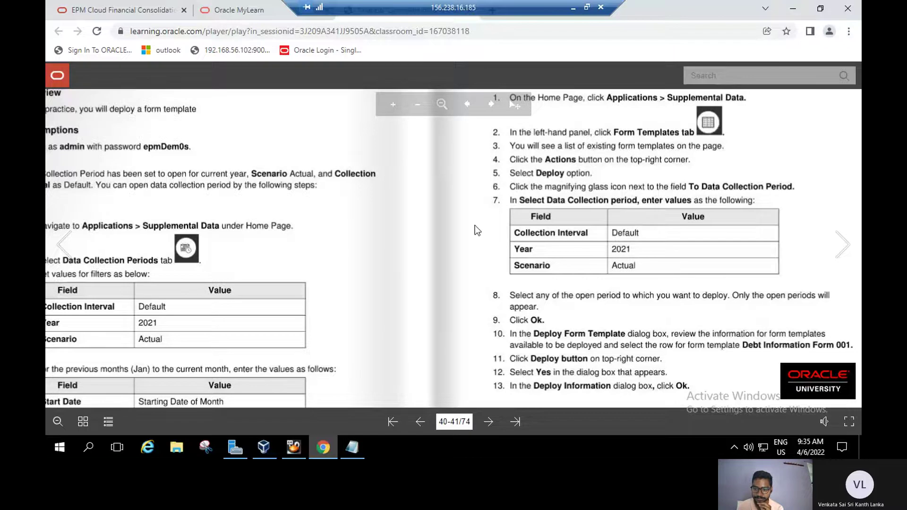
{"action": "scroll", "coordinate": [475, 225], "scroll_direction": "down", "scroll_amount": 1}
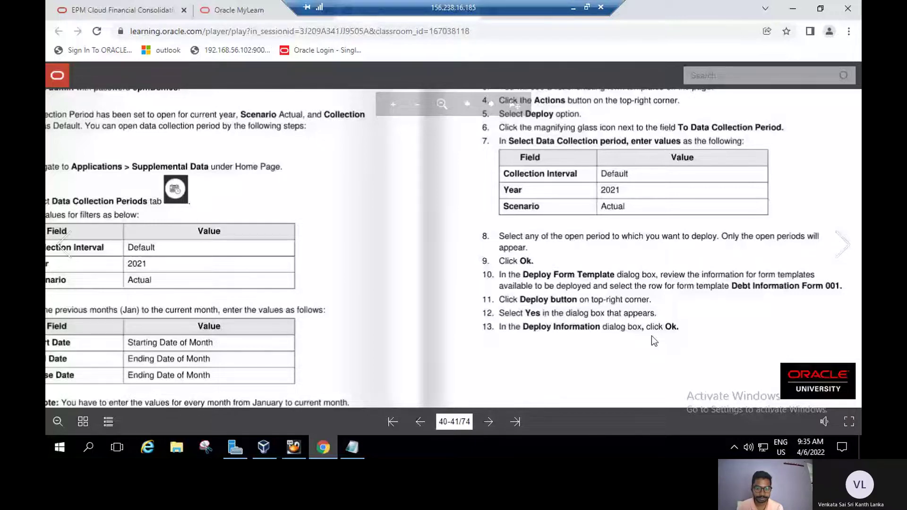
{"action": "key", "text": "ctrl+Tab"}
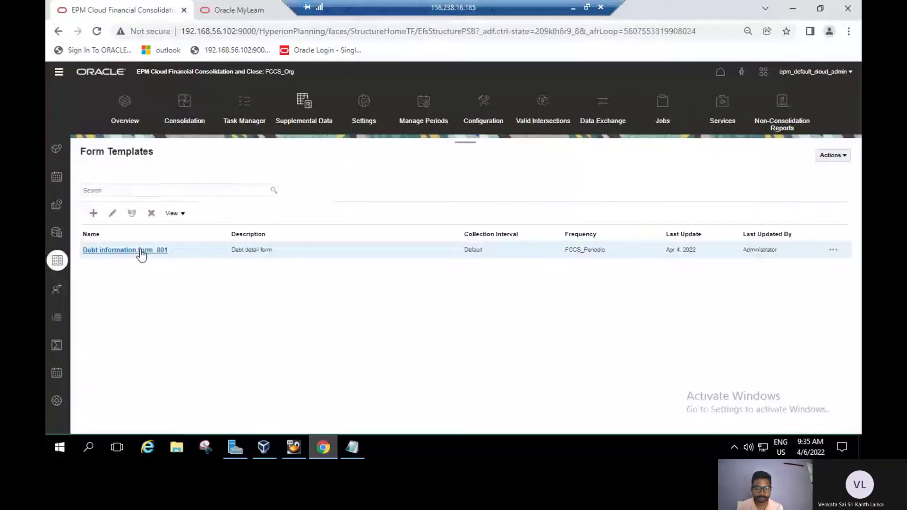
Inspect Debt information form_001 without saving, then list its associated Jan 2022 and Jan 2021 forms.
{"action": "left_click", "coordinate": [141, 252]}
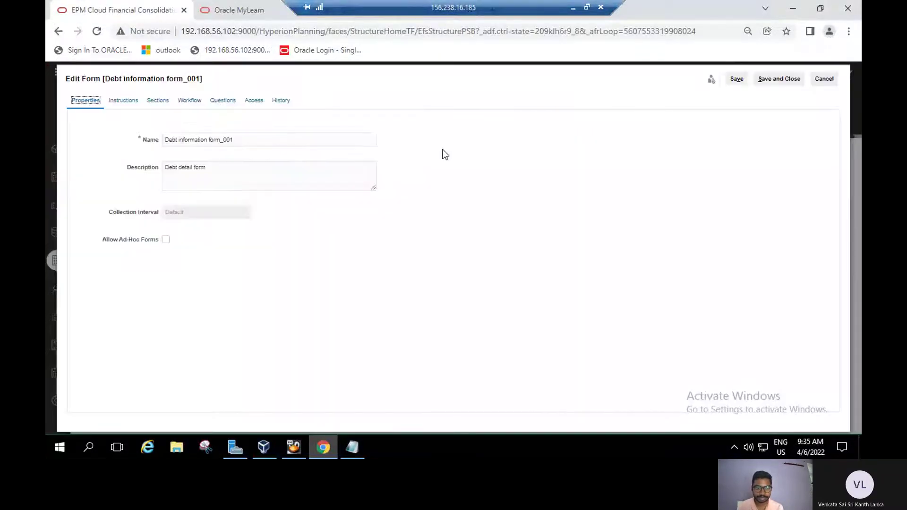
{"action": "left_click", "coordinate": [819, 79]}
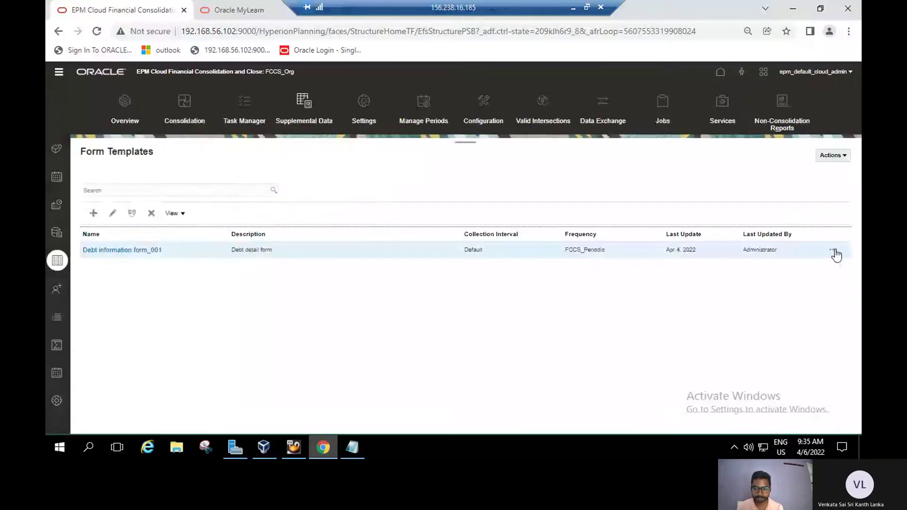
{"action": "left_click", "coordinate": [834, 251]}
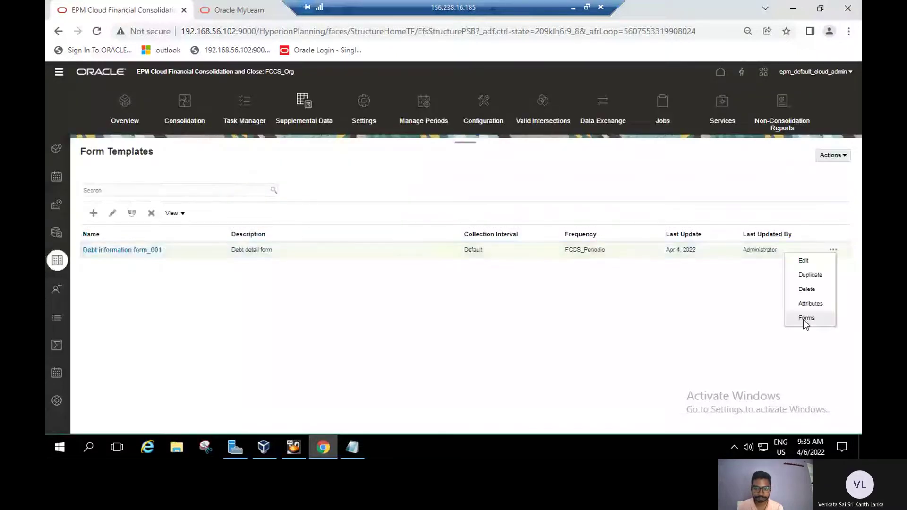
{"action": "left_click", "coordinate": [805, 318]}
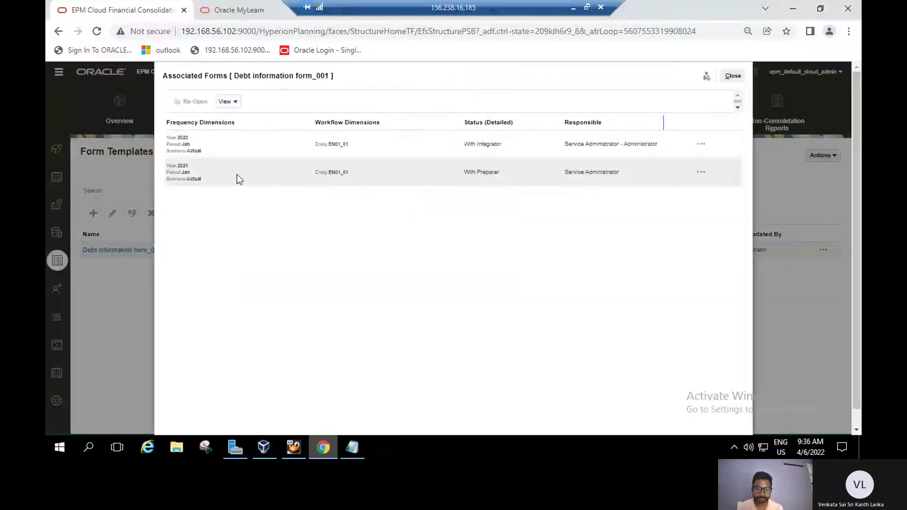
Check the associated forms' column view and the 2021 form's Re-Open action, then close the list.
{"action": "left_click", "coordinate": [236, 103]}
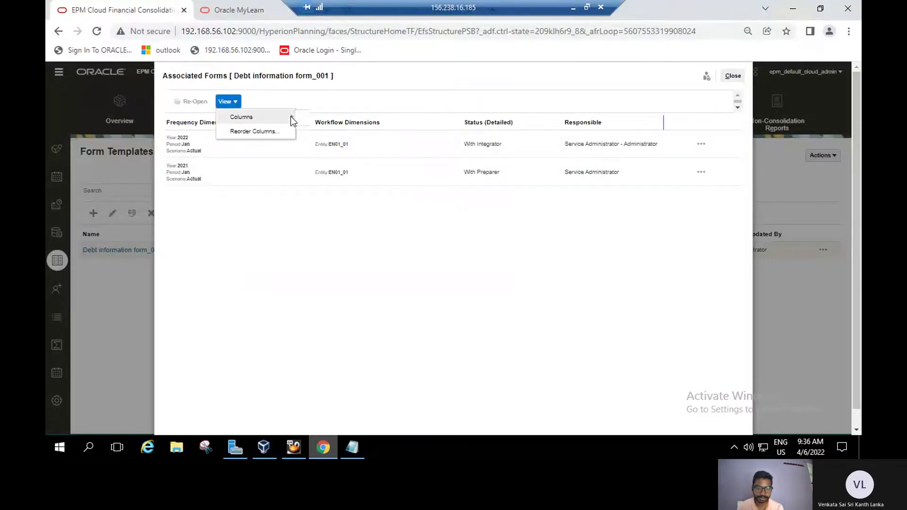
{"action": "mouse_move", "coordinate": [291, 116]}
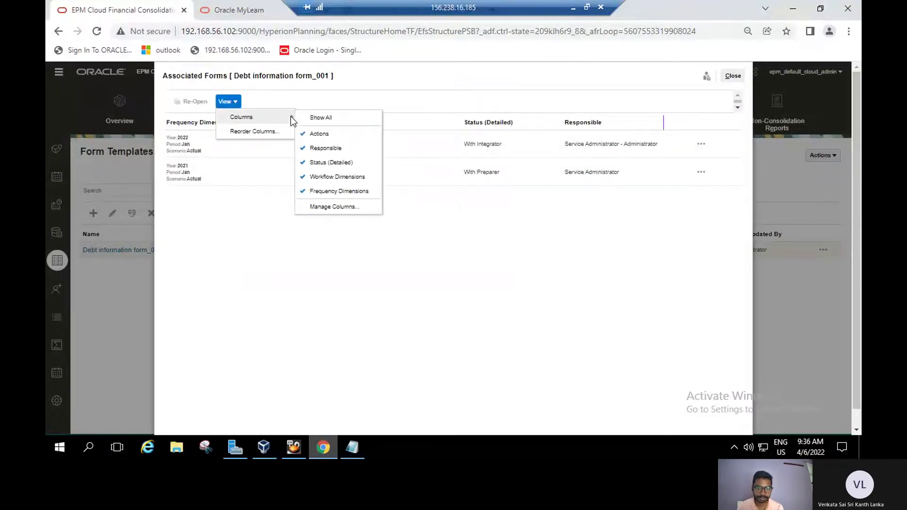
{"action": "left_click", "coordinate": [356, 282]}
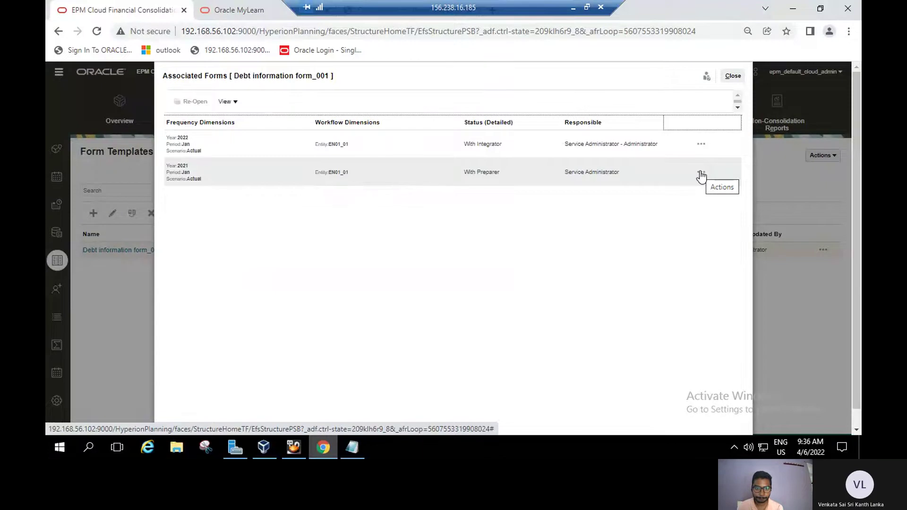
{"action": "left_click", "coordinate": [701, 174]}
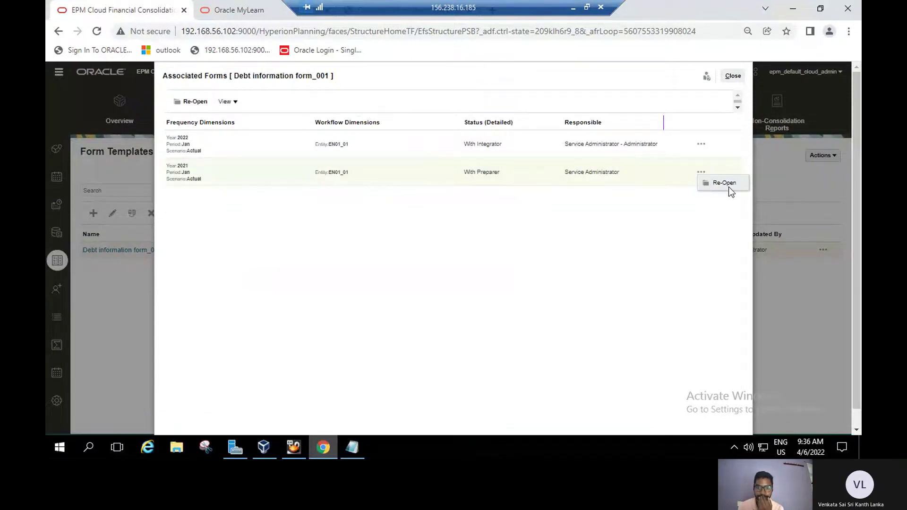
{"action": "left_click", "coordinate": [733, 79]}
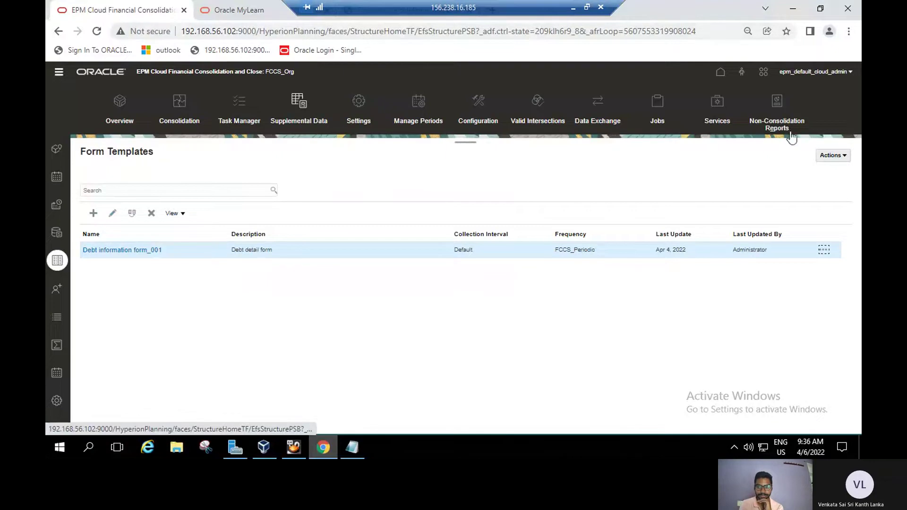
Select the Debt information form_001 template and start the Deploy action.
{"action": "left_click", "coordinate": [847, 158]}
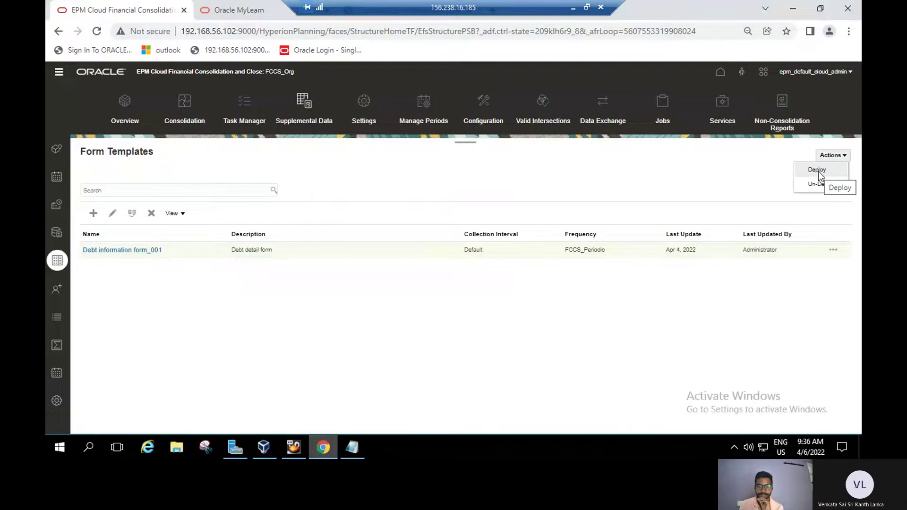
{"action": "left_click", "coordinate": [571, 309]}
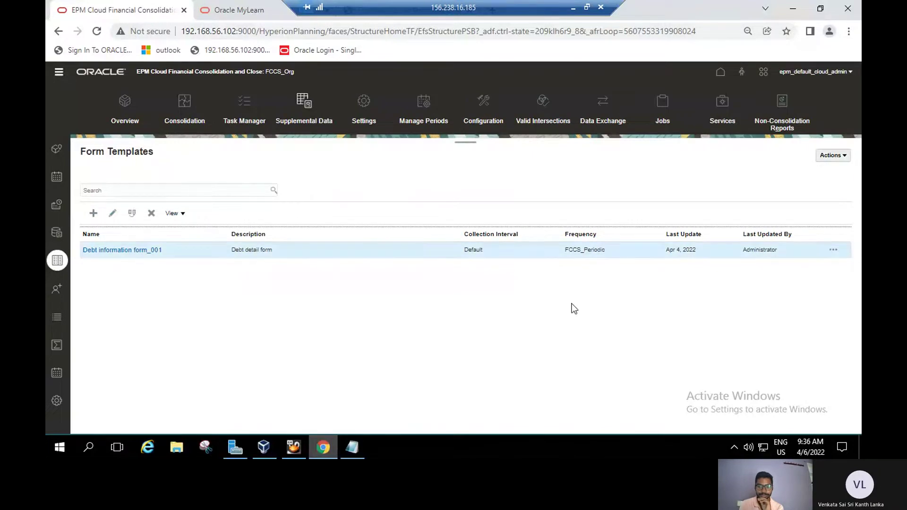
{"action": "left_click", "coordinate": [534, 255]}
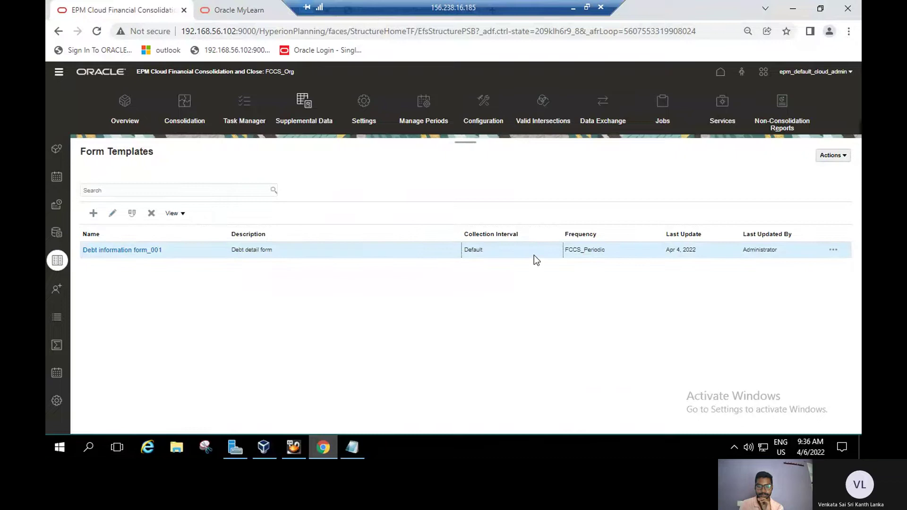
{"action": "left_click", "coordinate": [843, 155]}
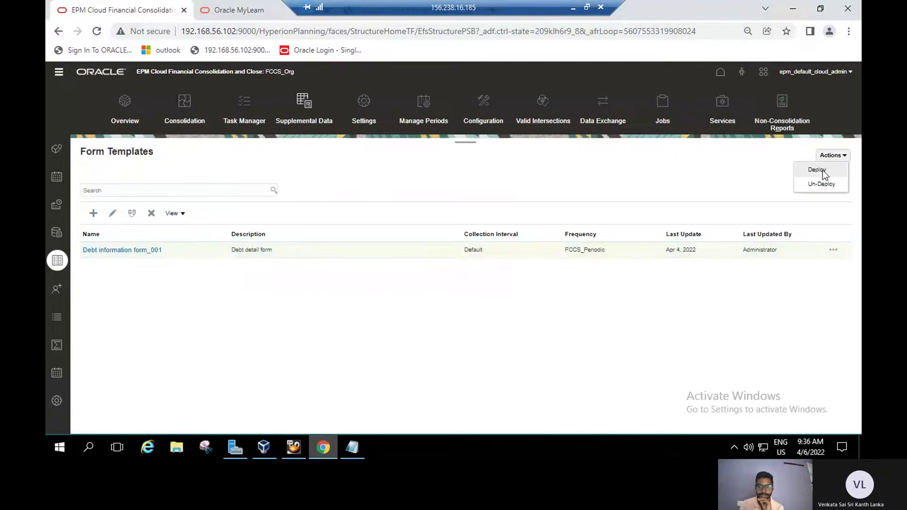
{"action": "left_click", "coordinate": [823, 170]}
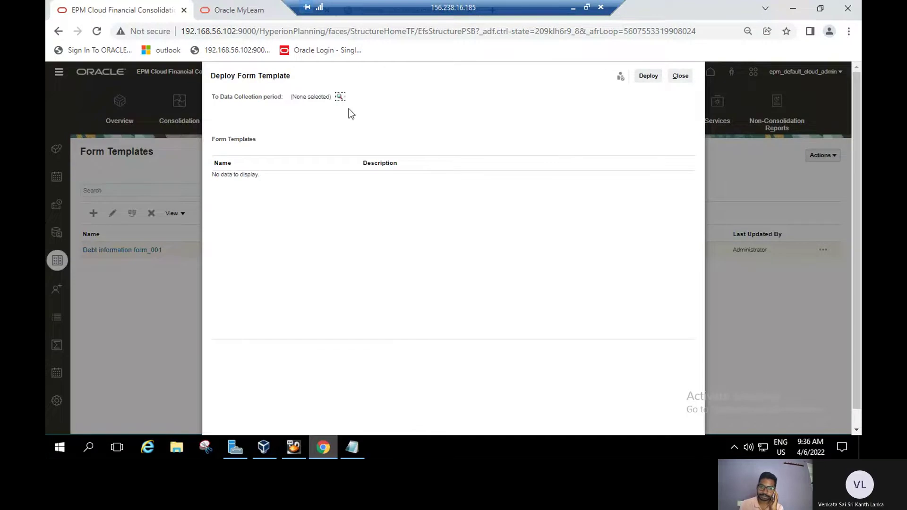
Target the Default 2021 Jan Actual period with Debt information form_001 and deploy it.
{"action": "left_click", "coordinate": [340, 97]}
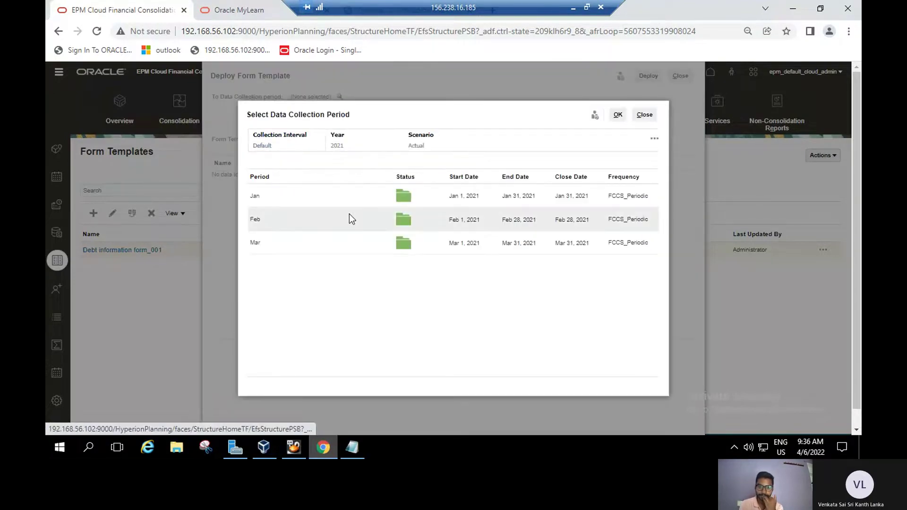
{"action": "left_click", "coordinate": [337, 199]}
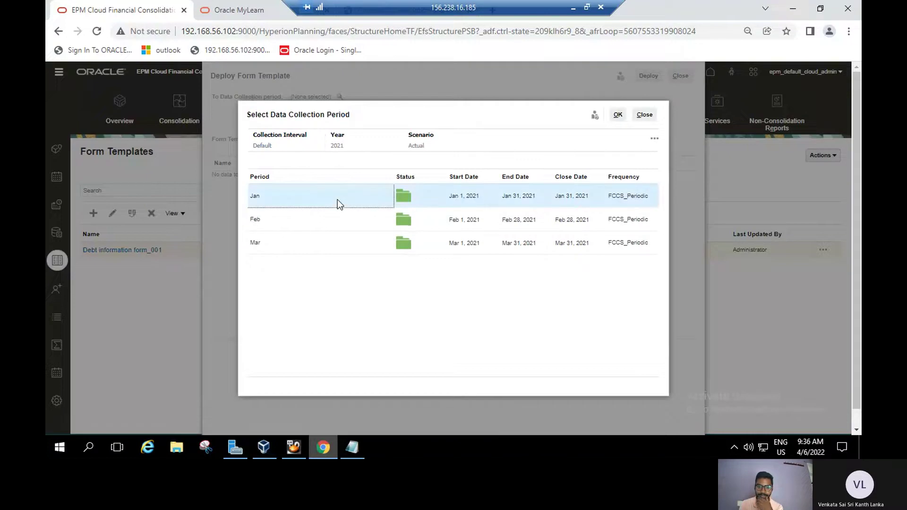
{"action": "left_click", "coordinate": [617, 115]}
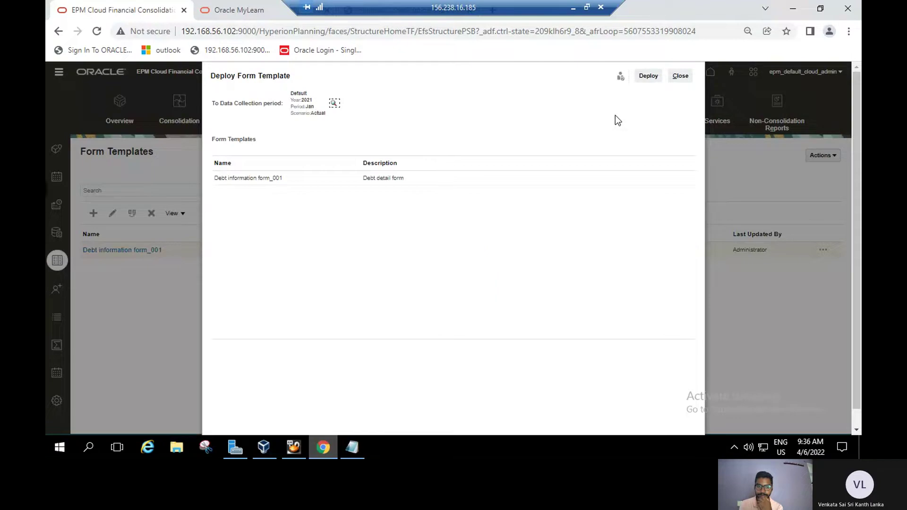
{"action": "left_click", "coordinate": [482, 180]}
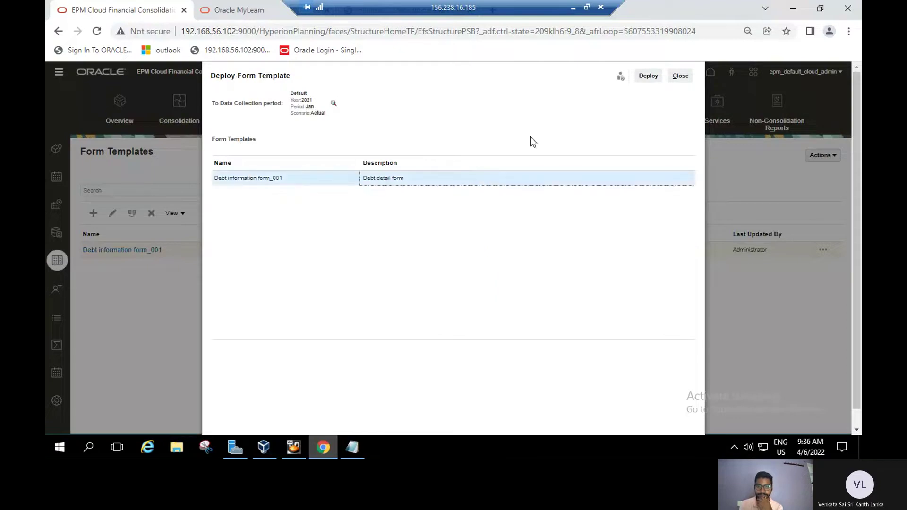
{"action": "left_click", "coordinate": [645, 79]}
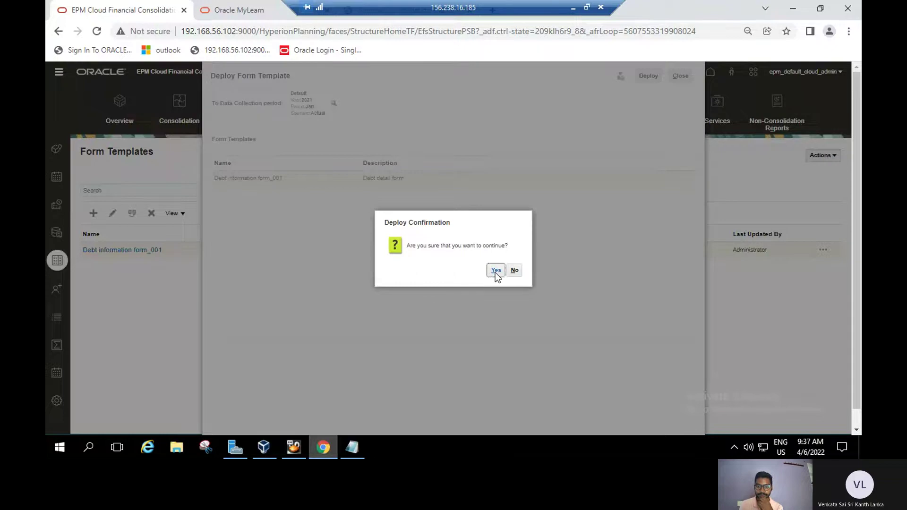
Confirm the deployment with Reset all form workflows enabled, then switch to the practice guide.
{"action": "left_click", "coordinate": [495, 273]}
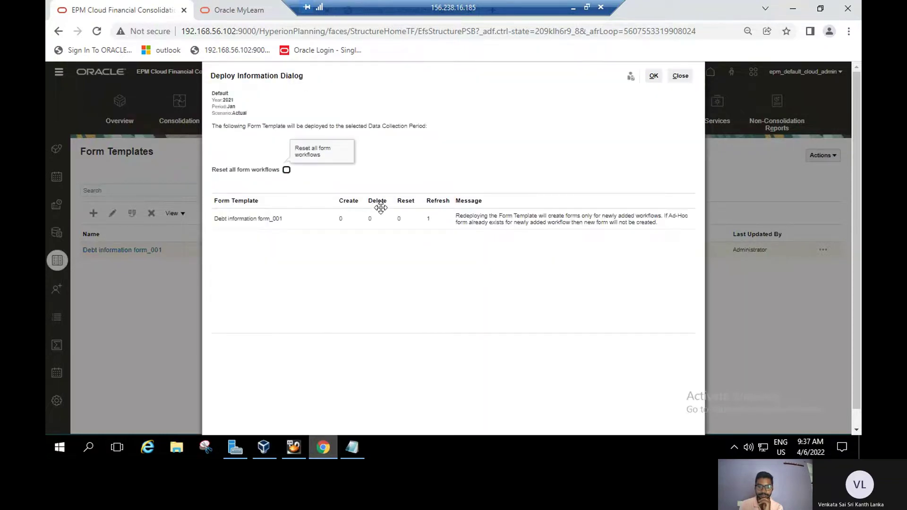
{"action": "left_click", "coordinate": [286, 171]}
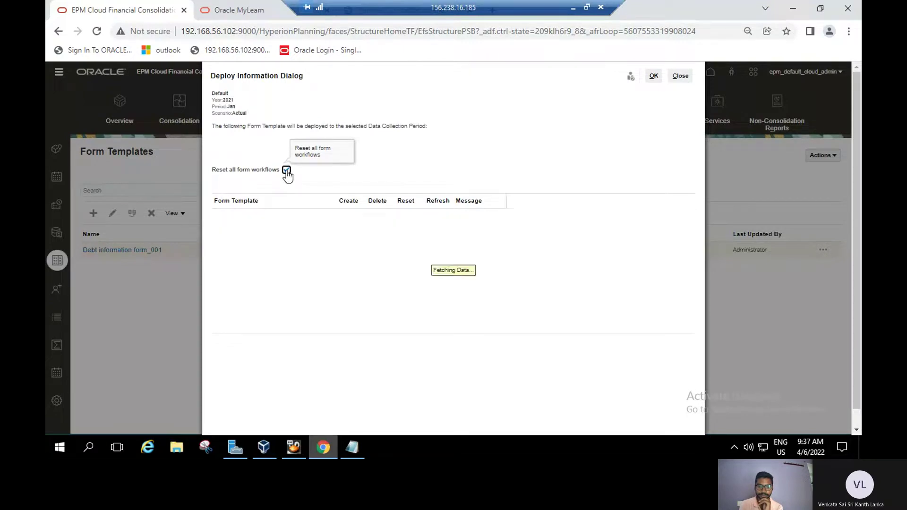
{"action": "left_click", "coordinate": [654, 76]}
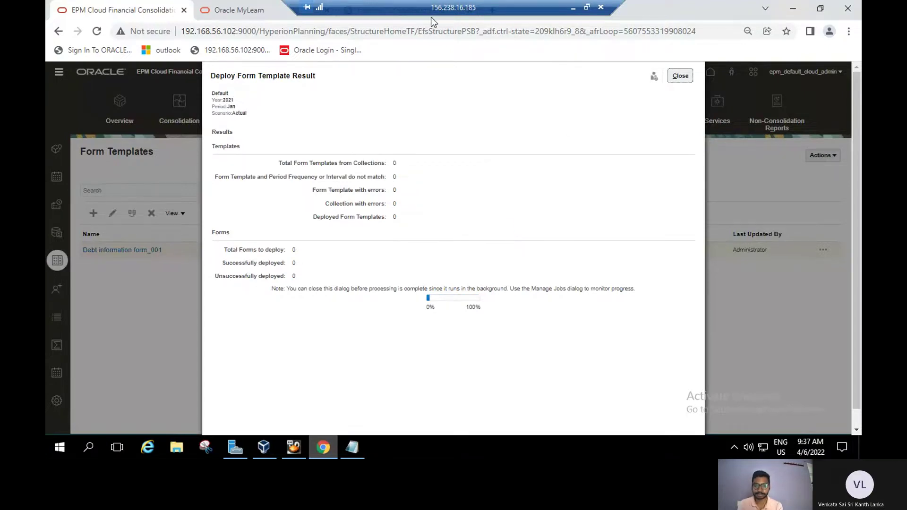
{"action": "key", "text": "alt+Tab"}
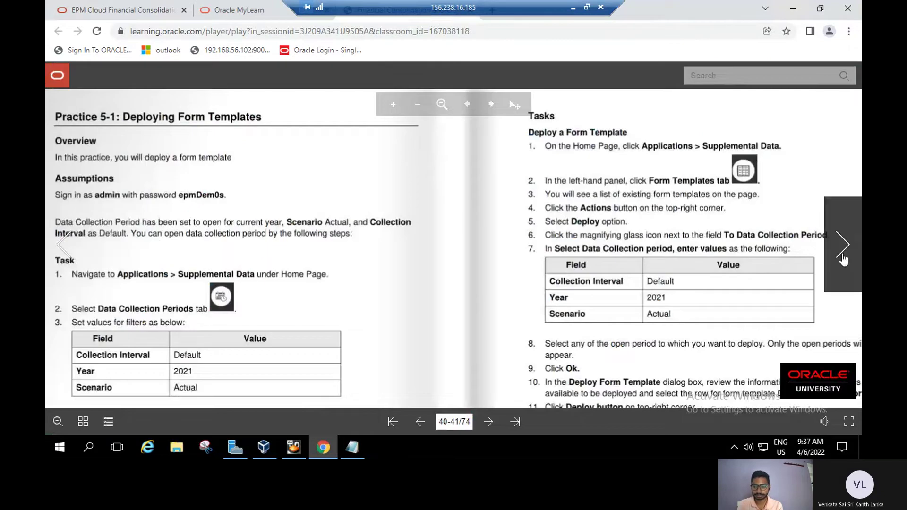
Bring pages 42–43 into view, showing Practice 5-2's enter-data and submit-form steps.
{"action": "left_click", "coordinate": [842, 245]}
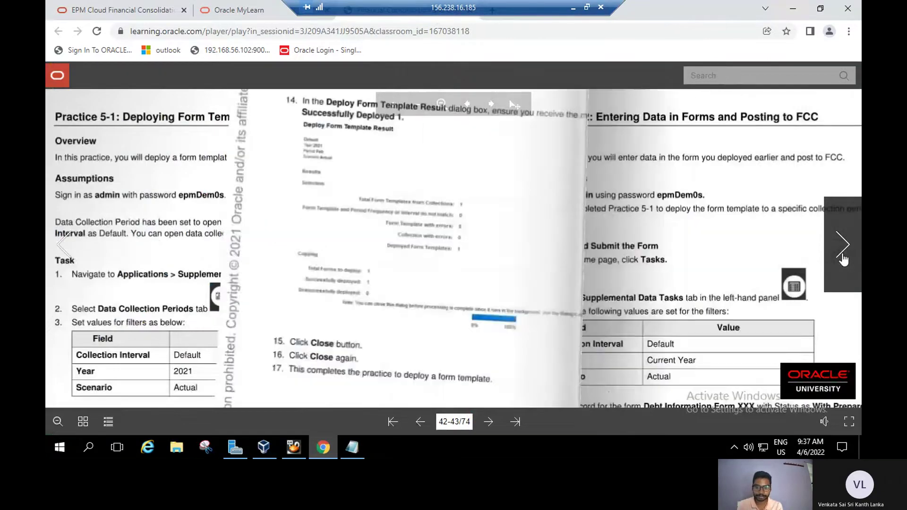
{"action": "scroll", "coordinate": [447, 239], "scroll_direction": "down", "scroll_amount": 3}
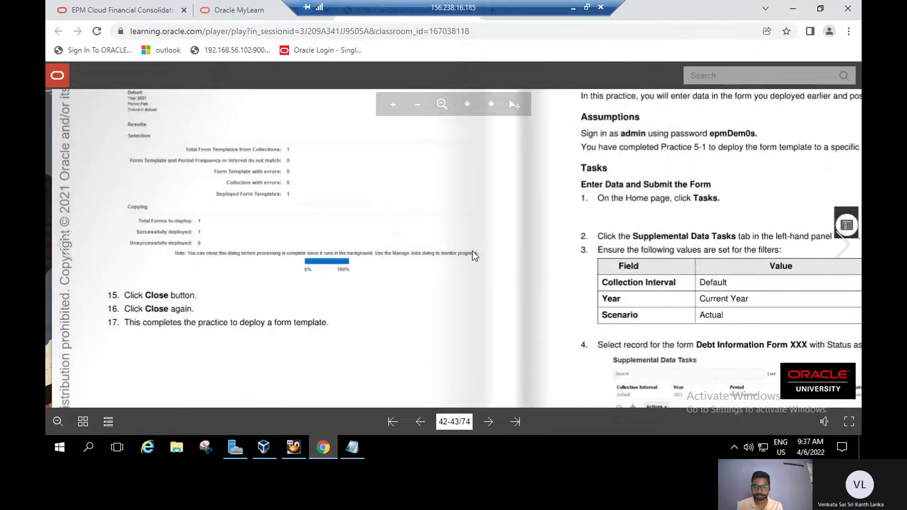
{"action": "left_click_drag", "start_coordinate": [463, 271], "coordinate": [398, 379]}
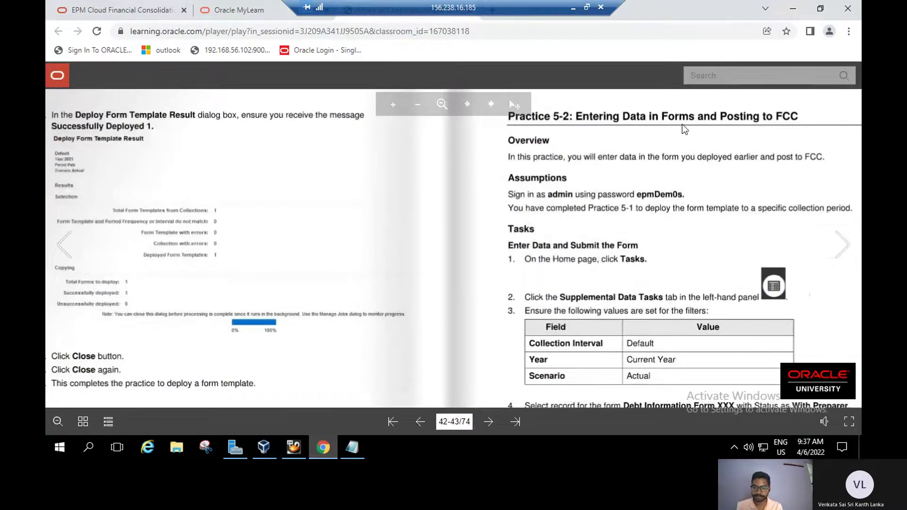
{"action": "left_click_drag", "start_coordinate": [656, 245], "coordinate": [628, 199]}
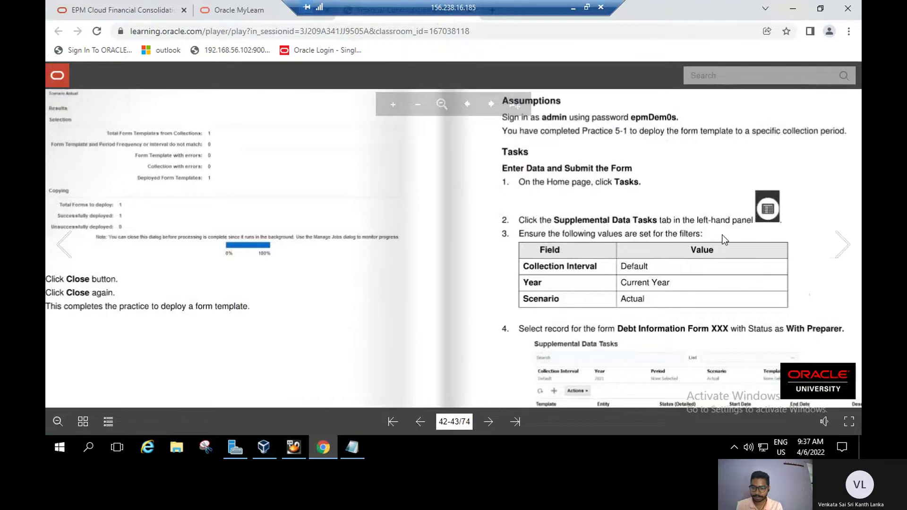
{"action": "scroll", "coordinate": [684, 250], "scroll_direction": "down", "scroll_amount": 1}
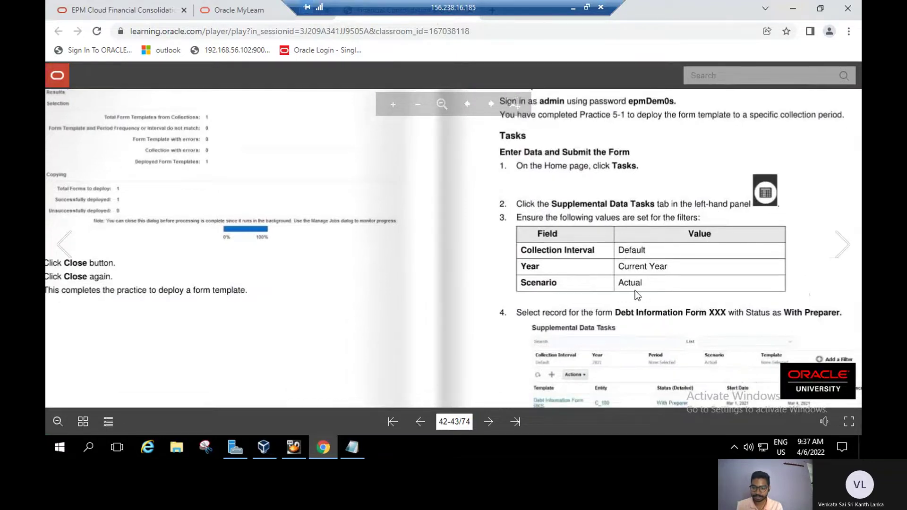
{"action": "scroll", "coordinate": [635, 291], "scroll_direction": "down", "scroll_amount": 3}
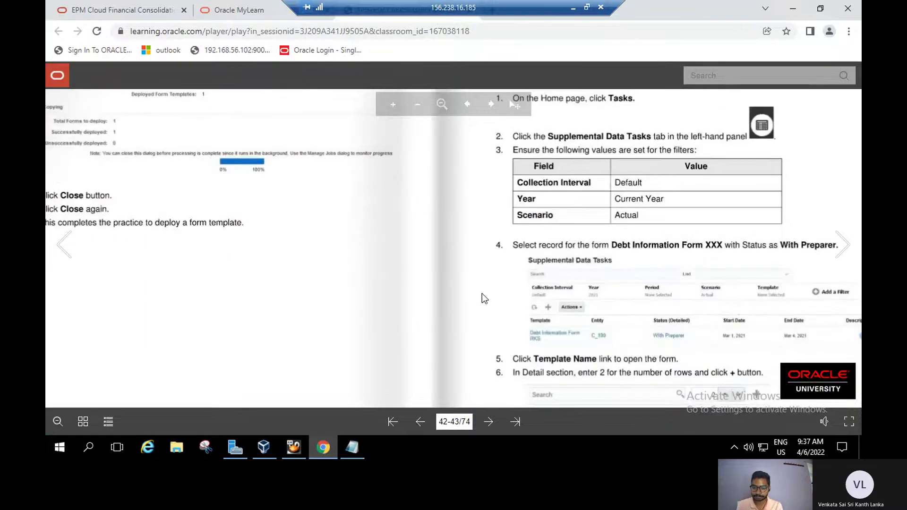
{"action": "scroll", "coordinate": [480, 276], "scroll_direction": "down", "scroll_amount": 1}
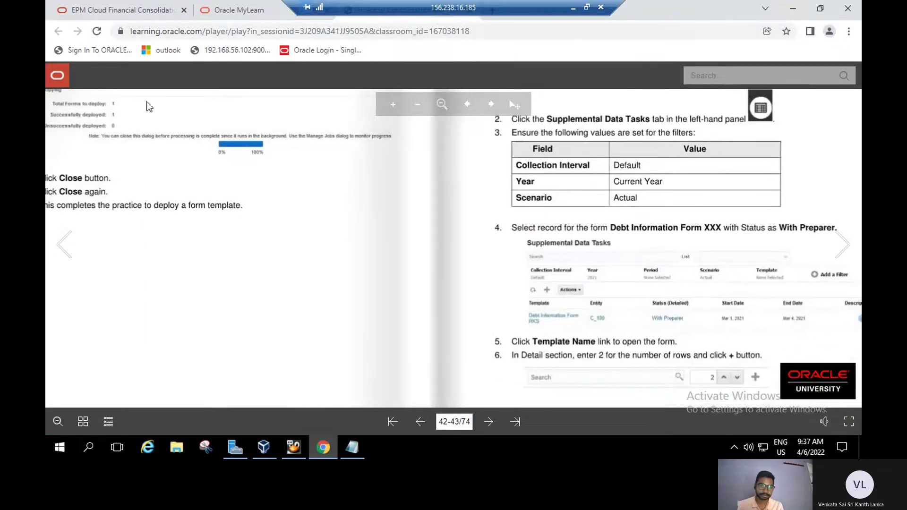
Close the successful deployment dialogs and open the Tasks worklist showing Review Task001.
{"action": "left_click", "coordinate": [144, 11]}
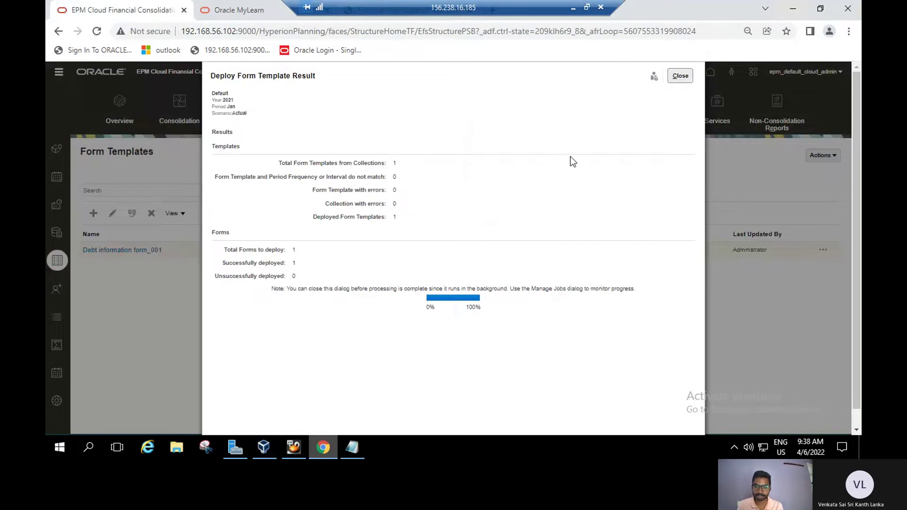
{"action": "left_click", "coordinate": [681, 76]}
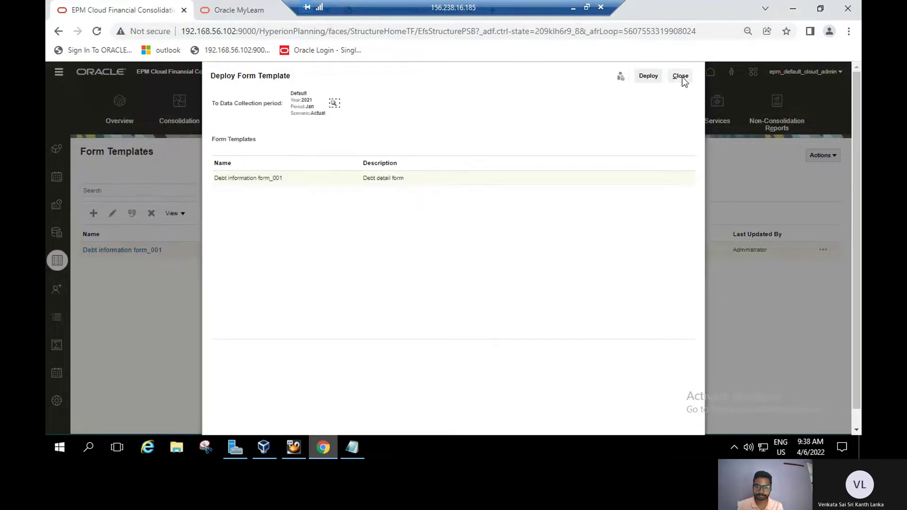
{"action": "left_click", "coordinate": [680, 76]}
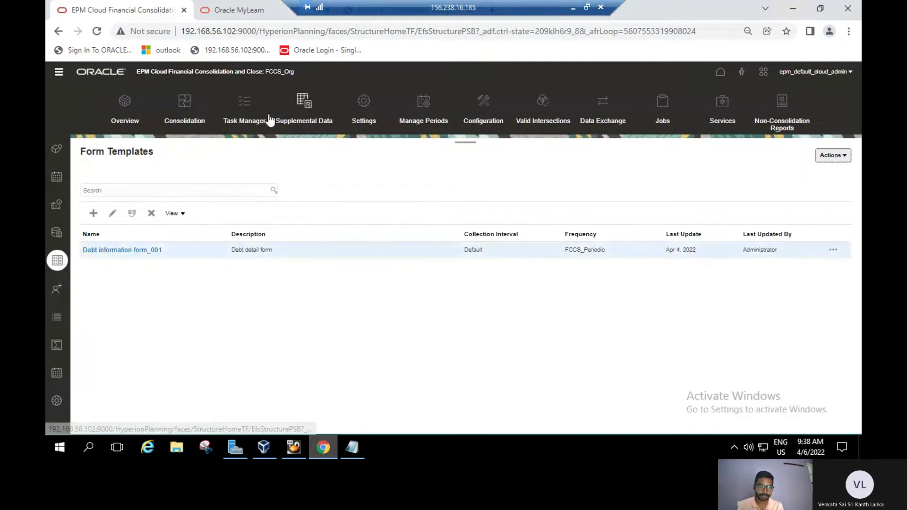
{"action": "left_click", "coordinate": [59, 75]}
{"action": "left_click", "coordinate": [81, 122]}
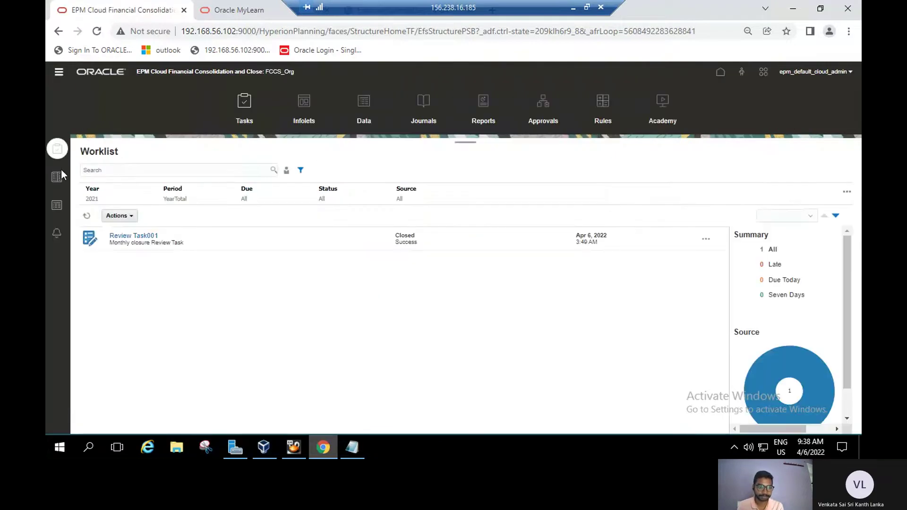
Filter the Supplemental Data Tasks list to the Jan and Feb periods and refresh it.
{"action": "left_click", "coordinate": [55, 202]}
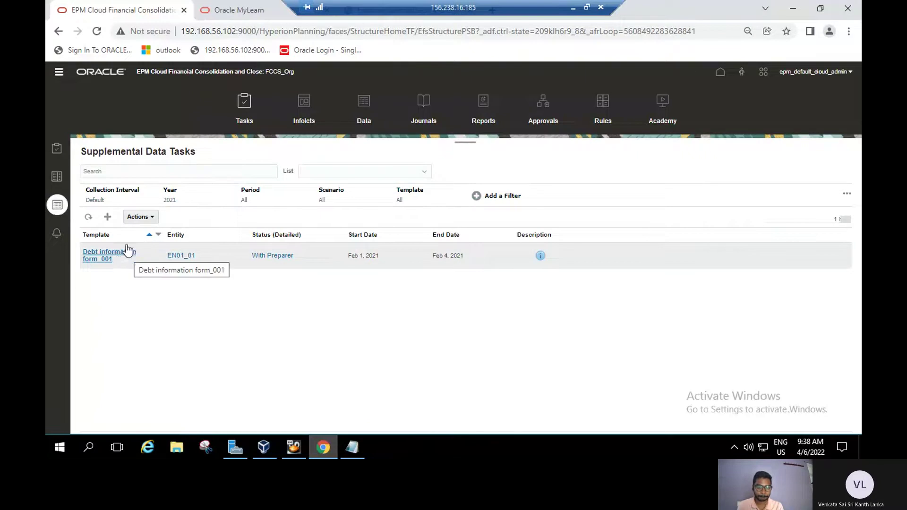
{"action": "left_click", "coordinate": [251, 194]}
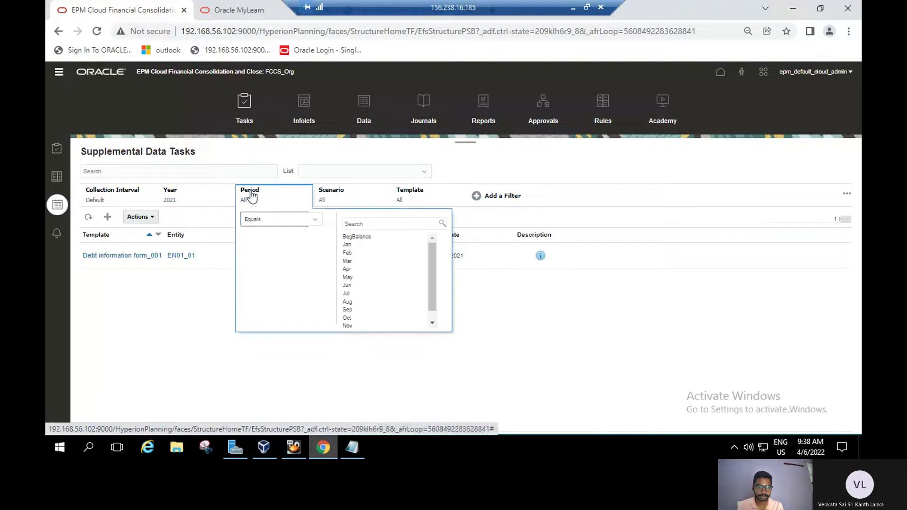
{"action": "left_click", "coordinate": [350, 245]}
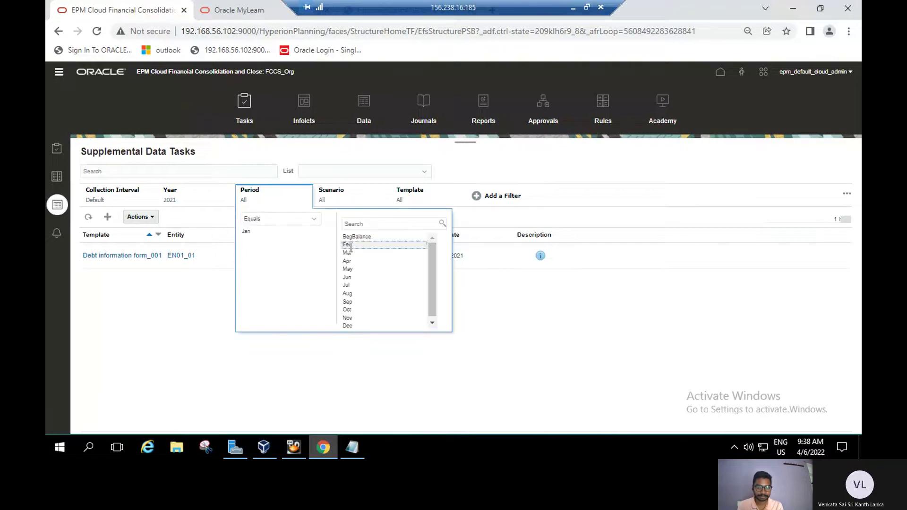
{"action": "left_click", "coordinate": [496, 298]}
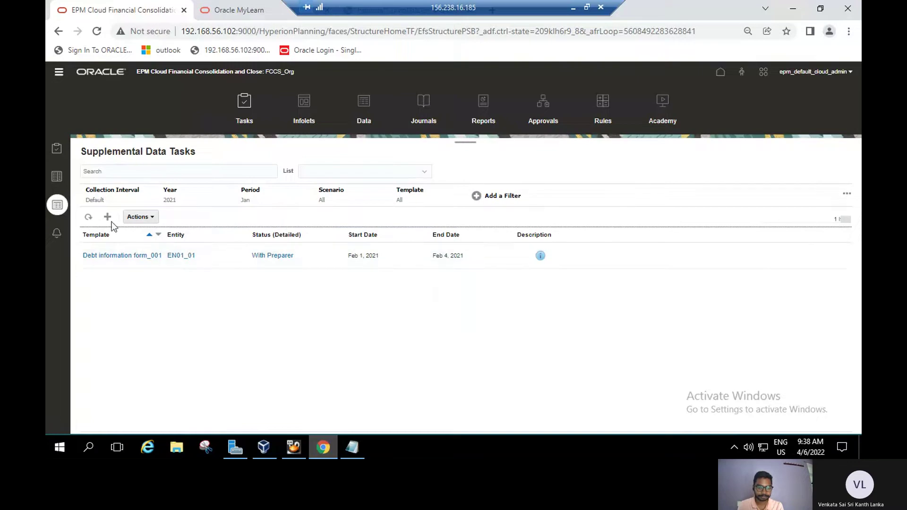
{"action": "left_click", "coordinate": [88, 217]}
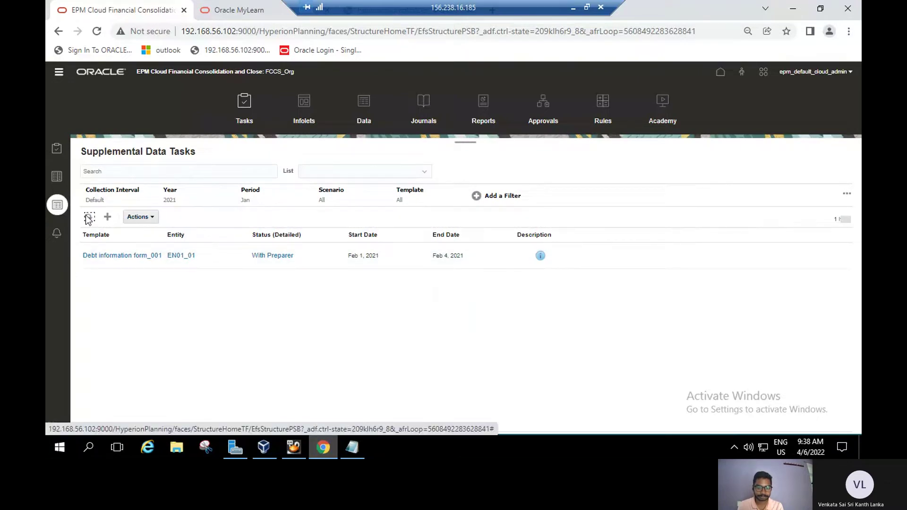
{"action": "left_click", "coordinate": [254, 195]}
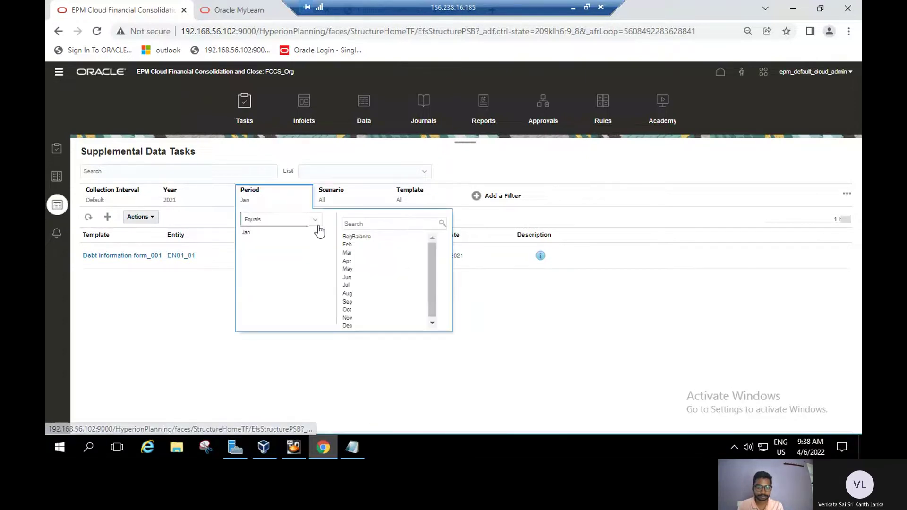
{"action": "left_click", "coordinate": [347, 245]}
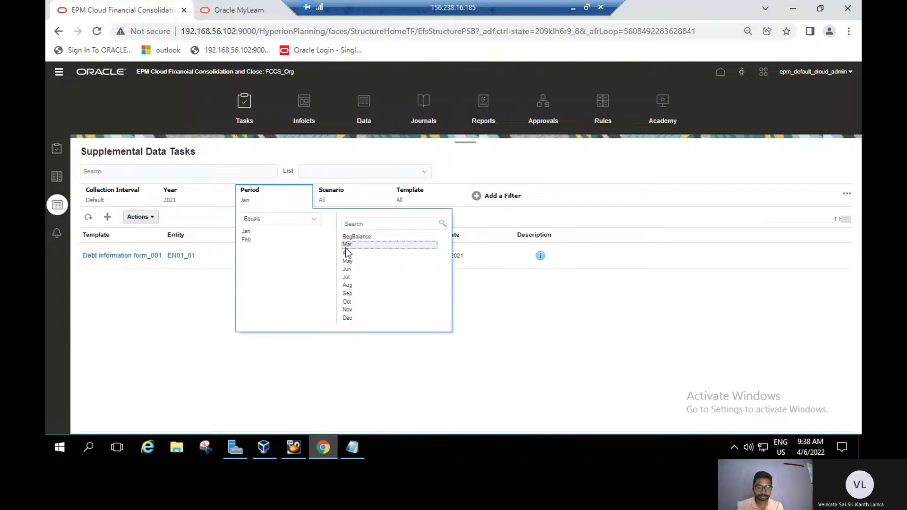
{"action": "left_click", "coordinate": [153, 325]}
{"action": "left_click", "coordinate": [88, 216]}
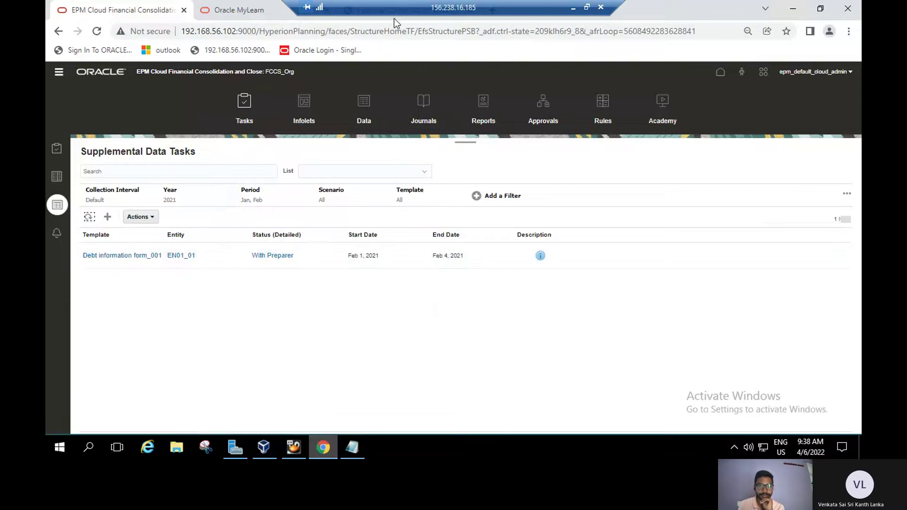
{"action": "key", "text": "ctrl+Tab"}
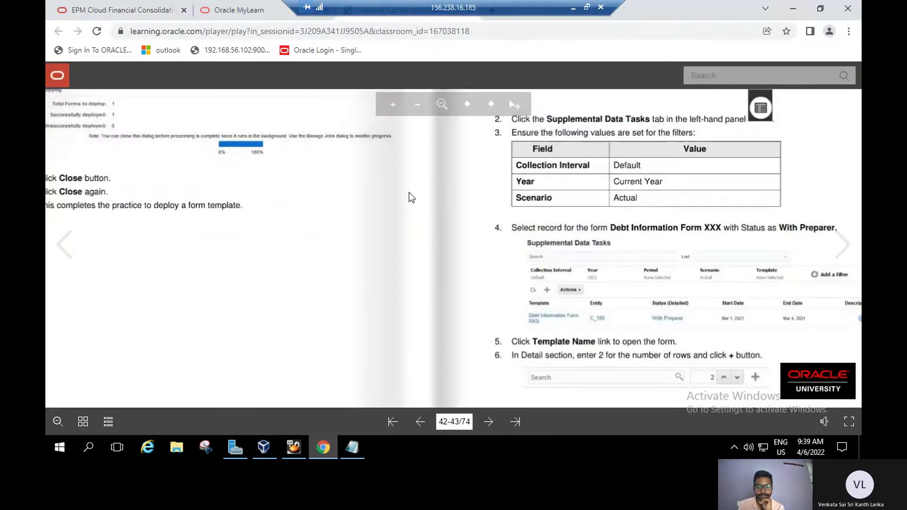
{"action": "scroll", "coordinate": [438, 197], "scroll_direction": "down", "scroll_amount": 2}
{"action": "scroll", "coordinate": [461, 261], "scroll_direction": "up", "scroll_amount": 1}
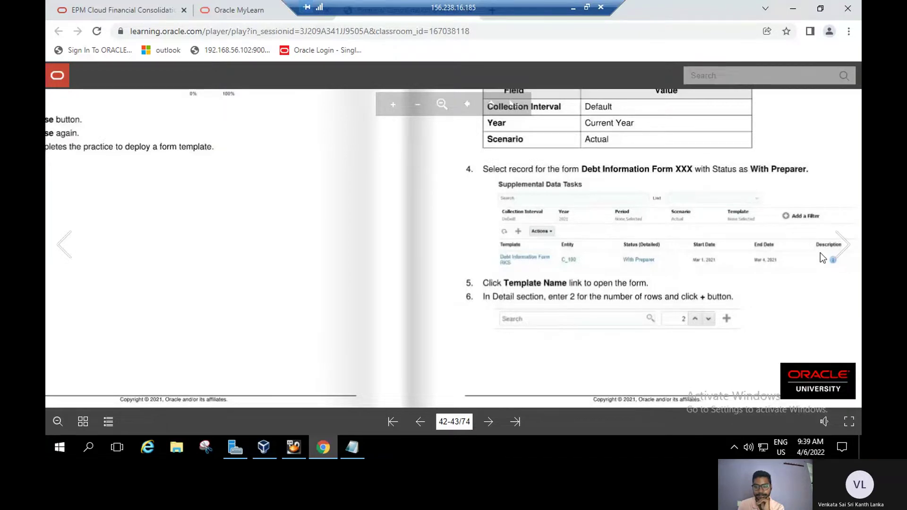
{"action": "left_click", "coordinate": [843, 252]}
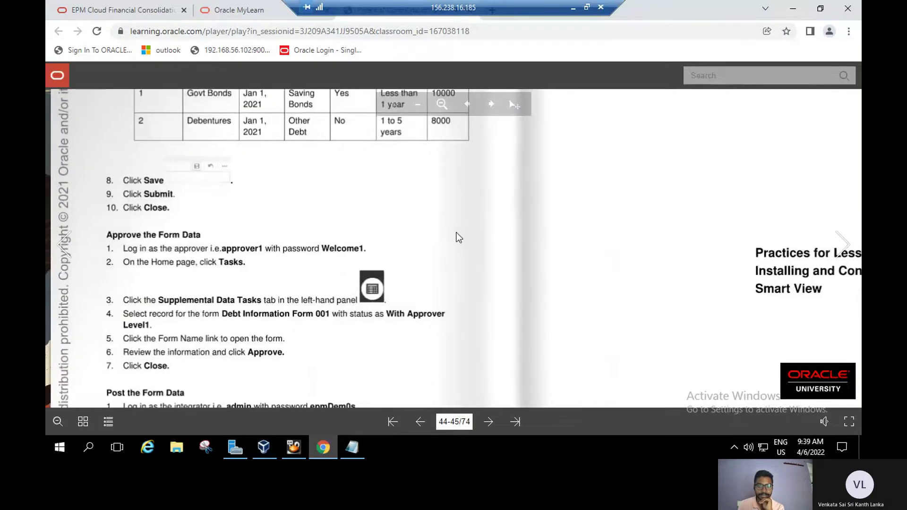
{"action": "scroll", "coordinate": [458, 233], "scroll_direction": "up", "scroll_amount": 2}
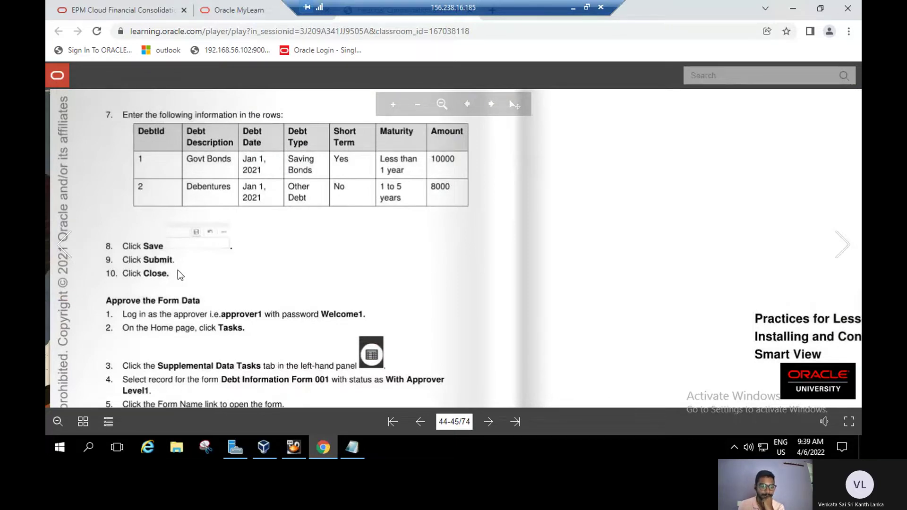
{"action": "left_click", "coordinate": [109, 13]}
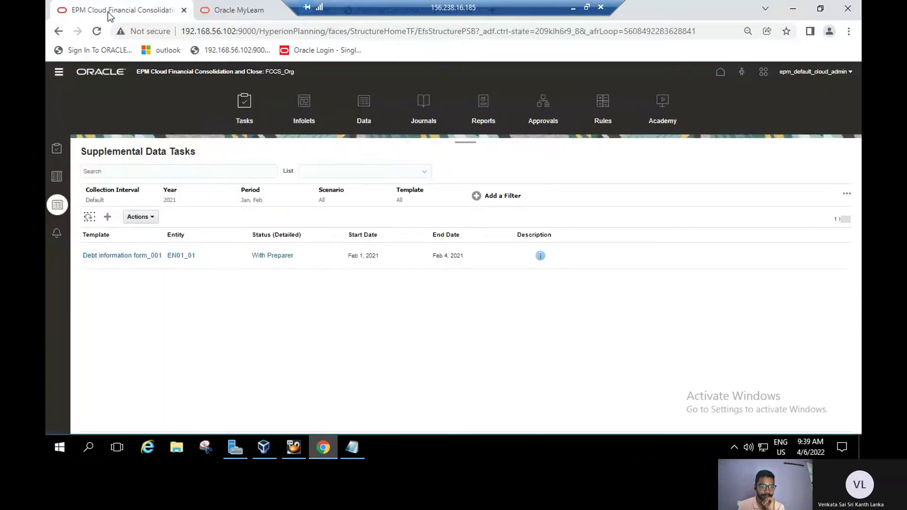
Open Debt information form_001 and review its two debt rows: Govts Bonds 10,000 and Debentures 8,000.
{"action": "left_click", "coordinate": [110, 252]}
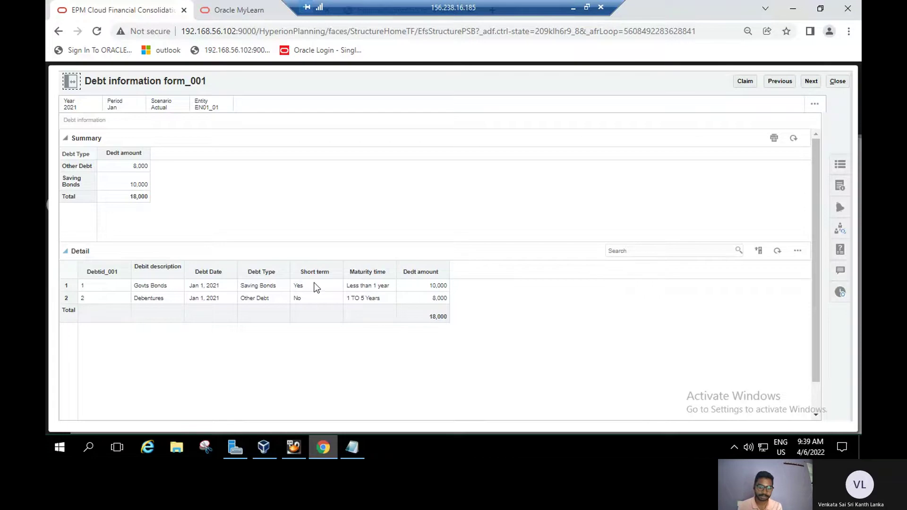
{"action": "left_click", "coordinate": [121, 287]}
{"action": "scroll", "coordinate": [121, 287], "scroll_direction": "down", "scroll_amount": 1}
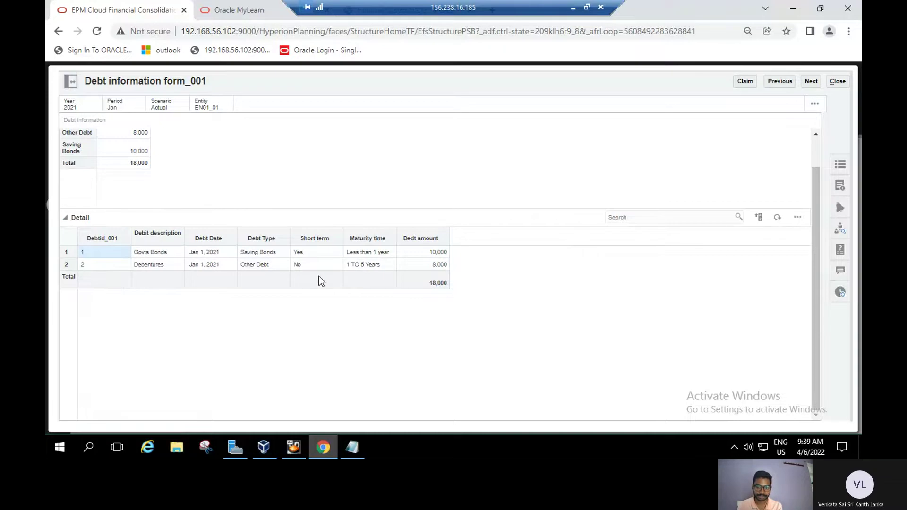
{"action": "left_click", "coordinate": [362, 254]}
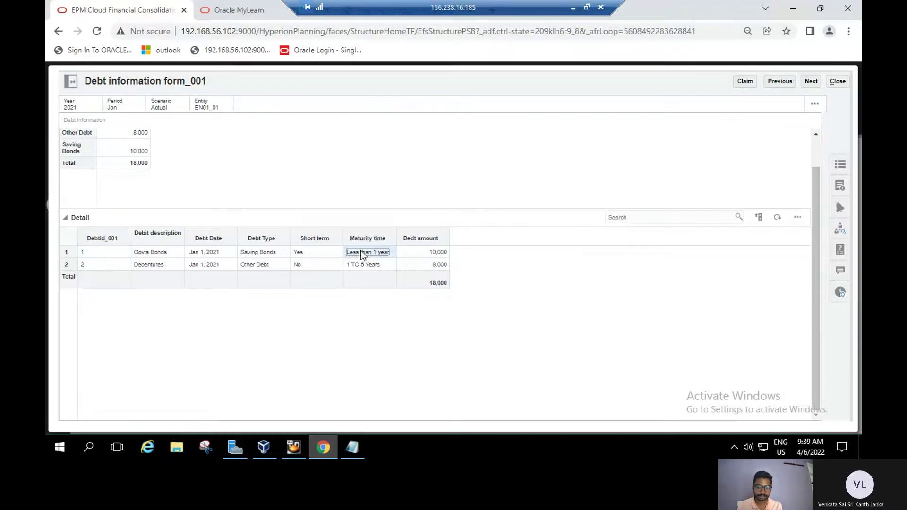
{"action": "left_click", "coordinate": [436, 254]}
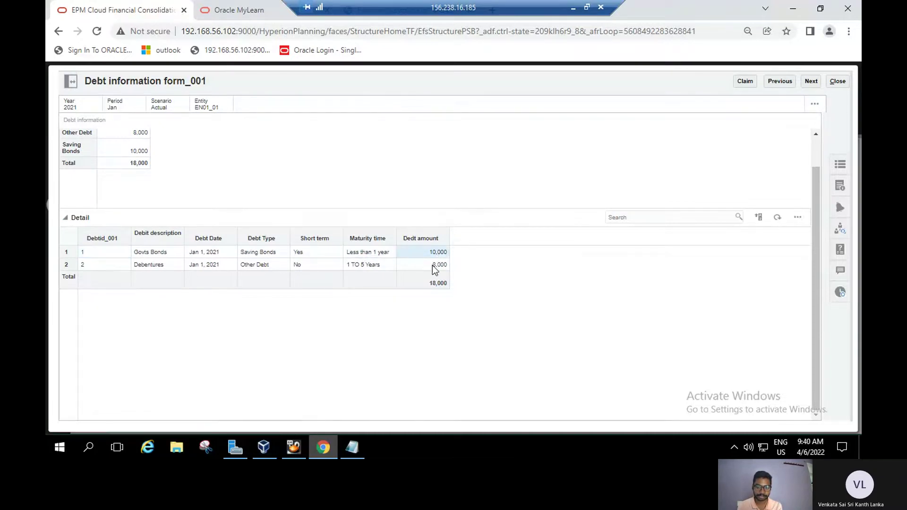
{"action": "left_click", "coordinate": [436, 266]}
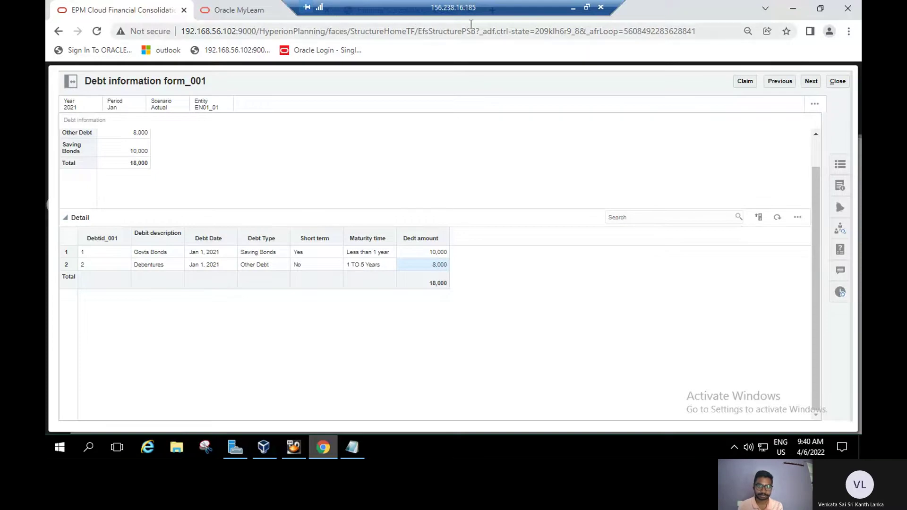
Check the rows against the lab guide, then submit the form totalling 18,000.
{"action": "key", "text": "ctrl+Tab"}
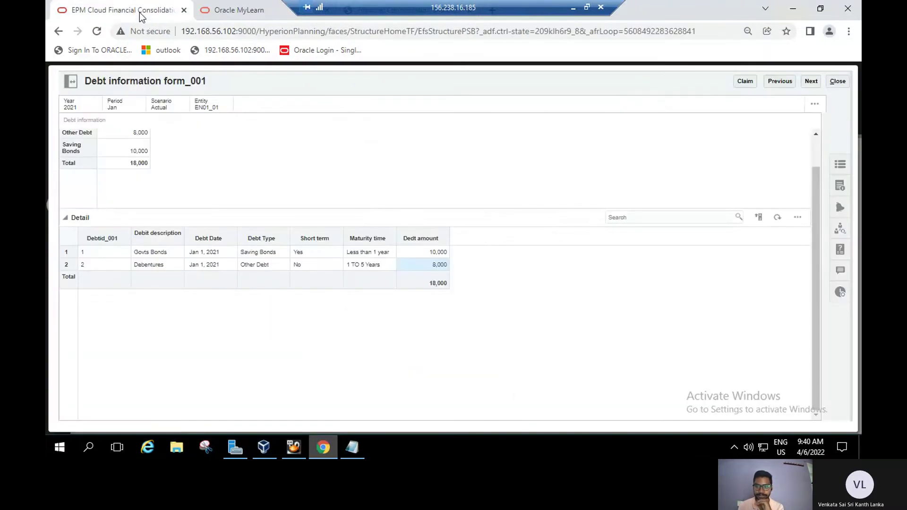
{"action": "left_click", "coordinate": [143, 12]}
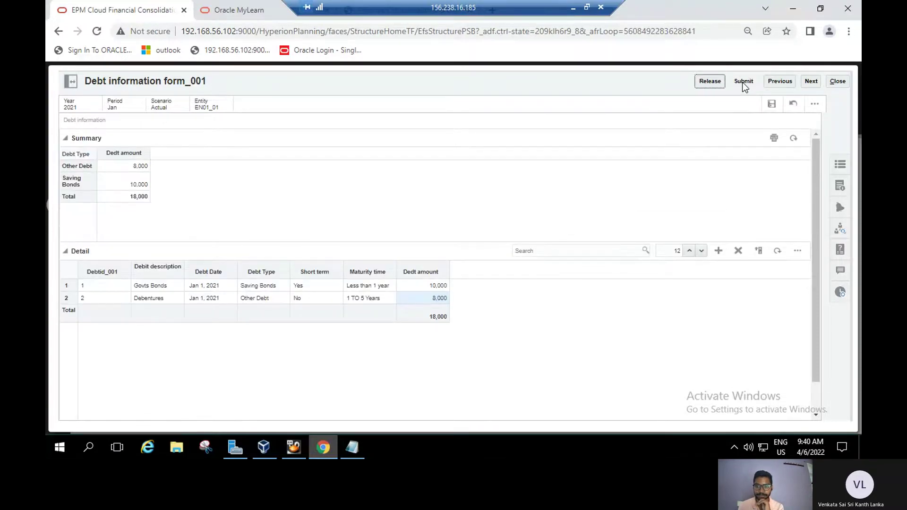
{"action": "left_click", "coordinate": [743, 82]}
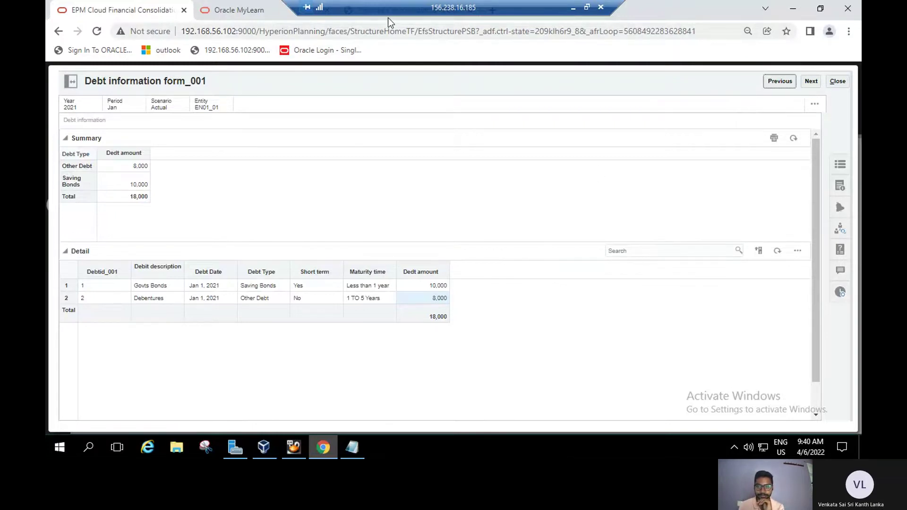
Read the Approve and Post the Form Data steps on guide pages 44–45, then return to EPM Cloud.
{"action": "key", "text": "ctrl+Tab"}
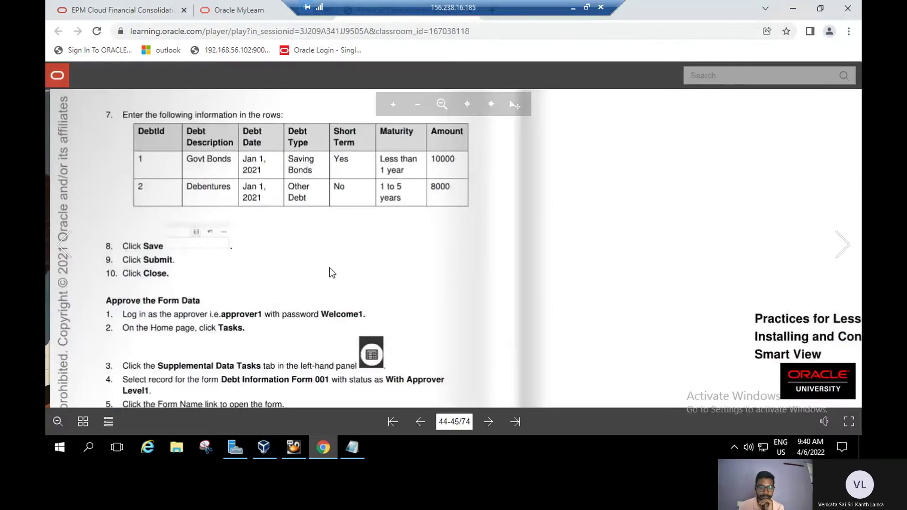
{"action": "scroll", "coordinate": [335, 229], "scroll_direction": "down", "scroll_amount": 2}
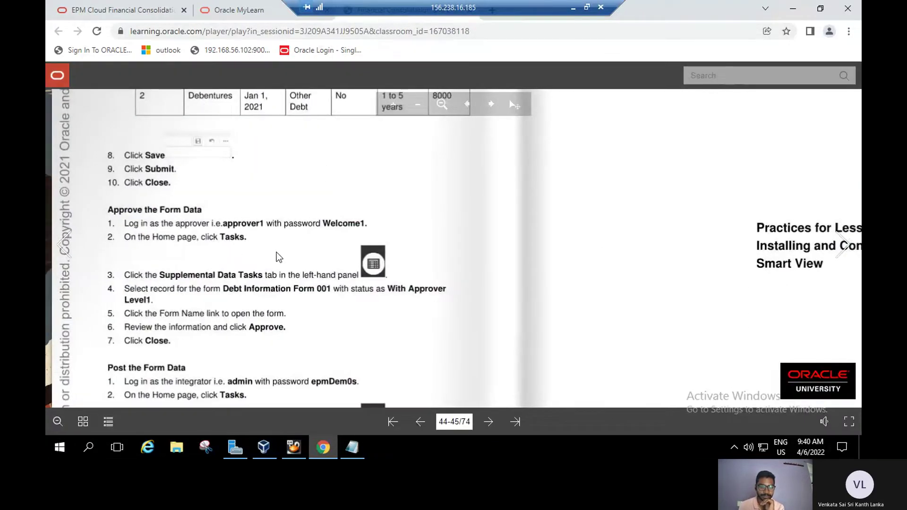
{"action": "scroll", "coordinate": [278, 257], "scroll_direction": "down", "scroll_amount": 1}
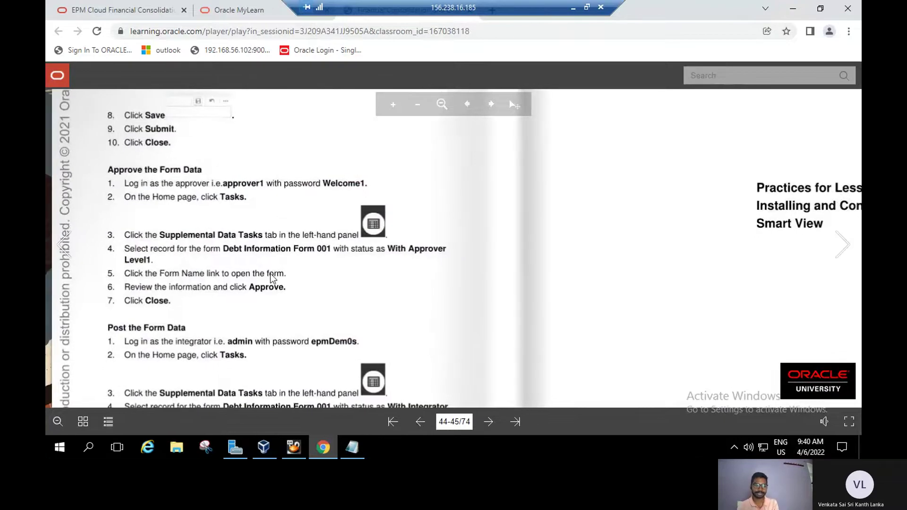
{"action": "scroll", "coordinate": [273, 279], "scroll_direction": "down", "scroll_amount": 1}
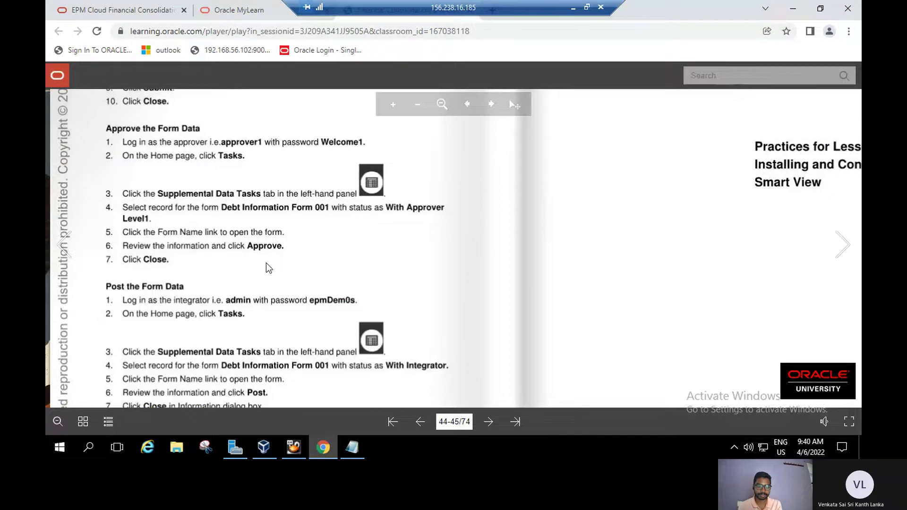
{"action": "scroll", "coordinate": [268, 268], "scroll_direction": "down", "scroll_amount": 1}
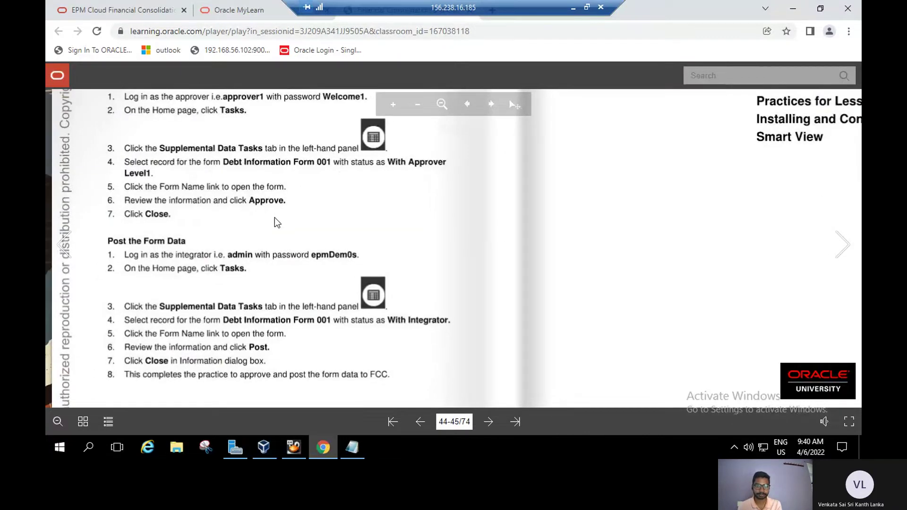
{"action": "left_click", "coordinate": [119, 12]}
Close Debt information form_001 and sign out of the admin session.
{"action": "left_click", "coordinate": [837, 84]}
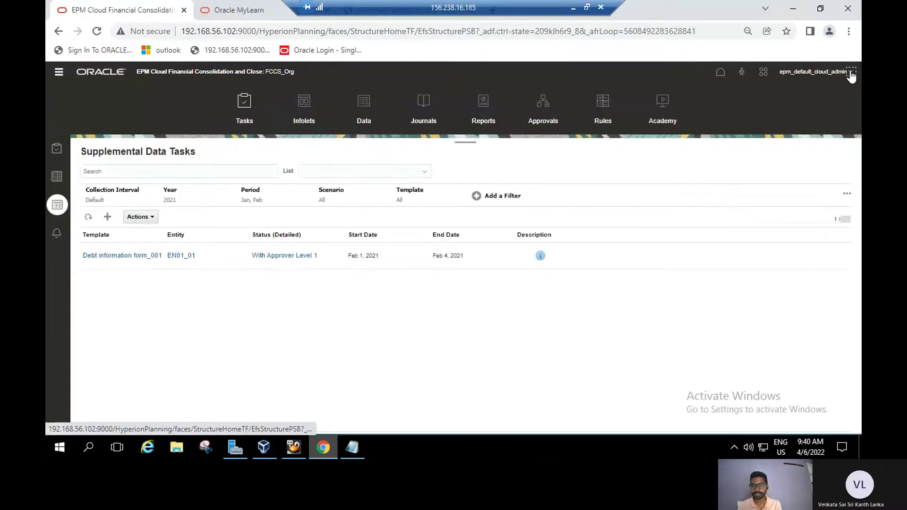
{"action": "left_click", "coordinate": [850, 75]}
{"action": "left_click", "coordinate": [750, 199]}
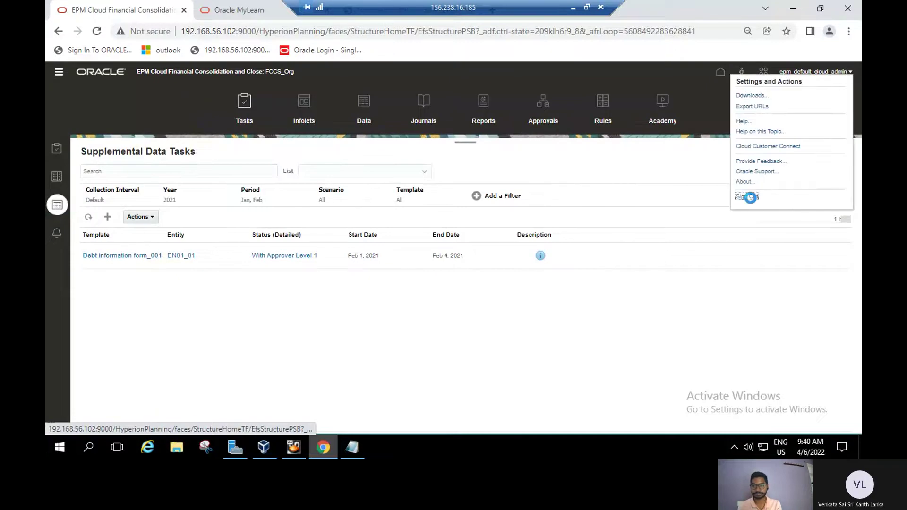
{"action": "left_click", "coordinate": [460, 261]}
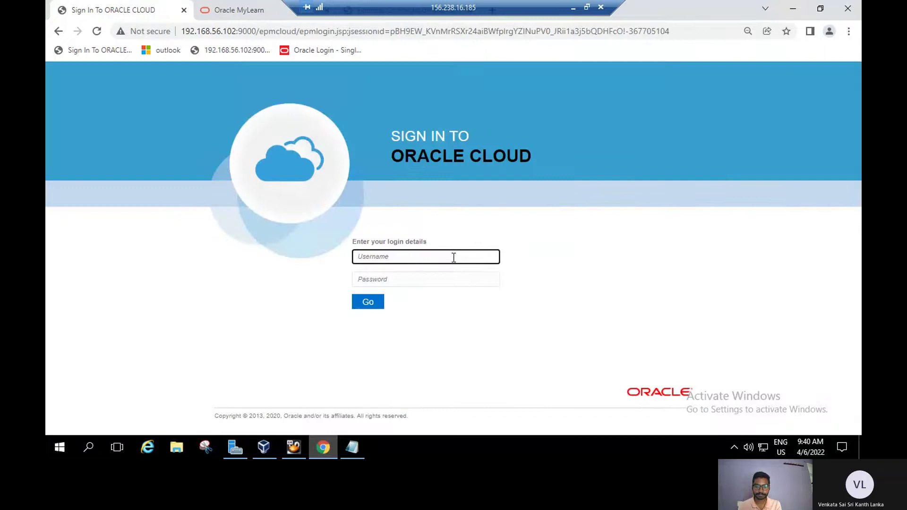
Sign in with the saved approver username and the approver's password.
{"action": "left_click", "coordinate": [453, 257]}
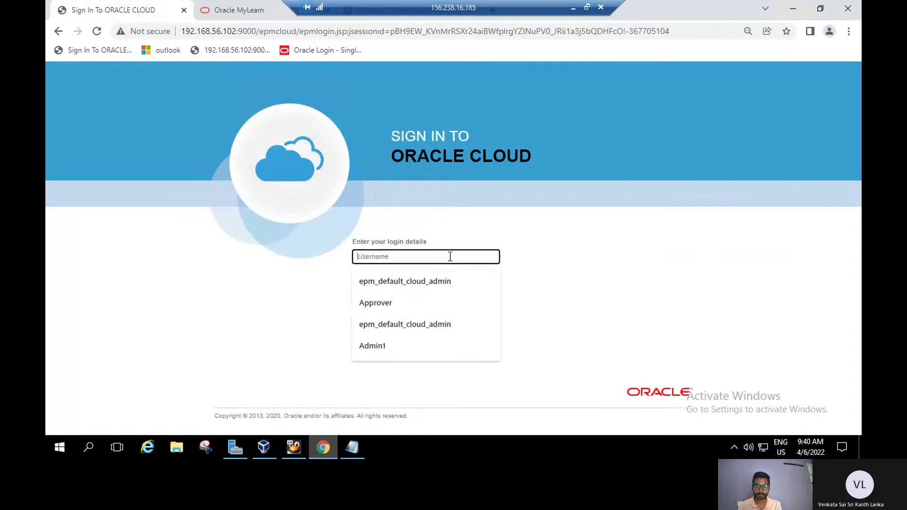
{"action": "left_click", "coordinate": [411, 309]}
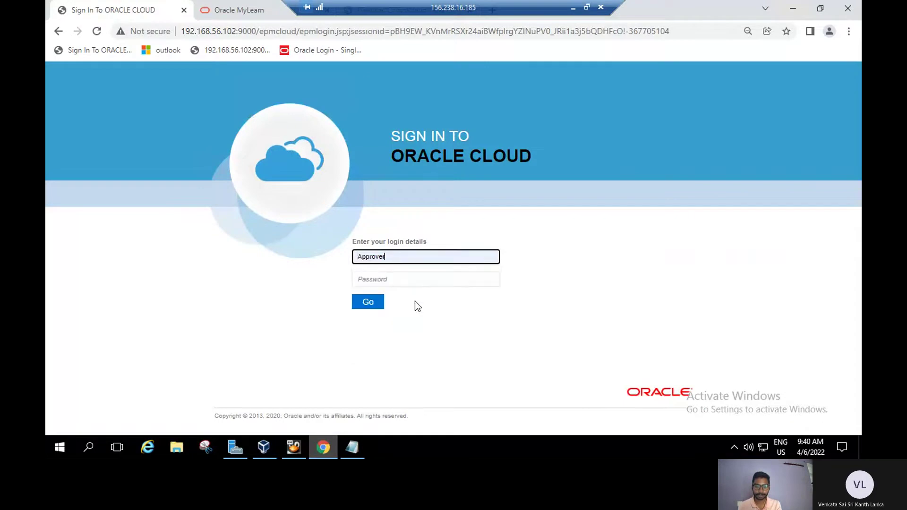
{"action": "left_click", "coordinate": [418, 279]}
{"action": "type", "text": "•••"}
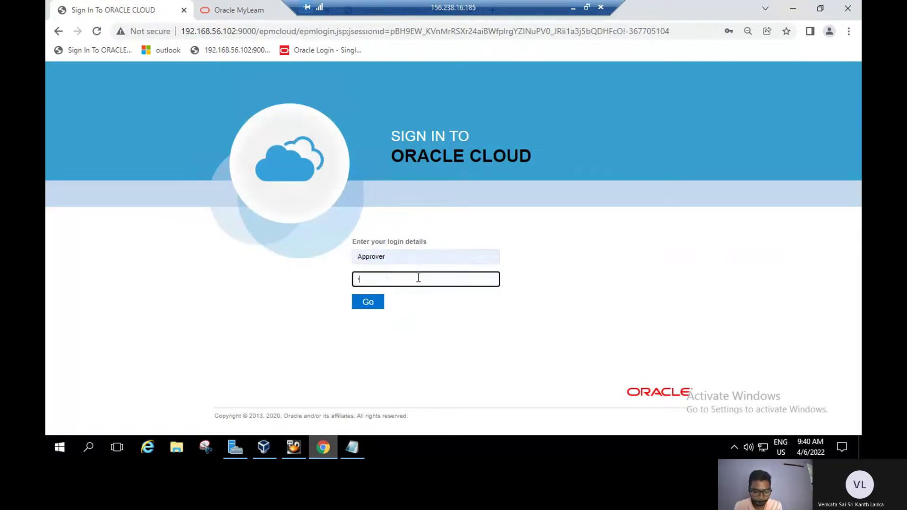
{"action": "type", "text": "•••••"}
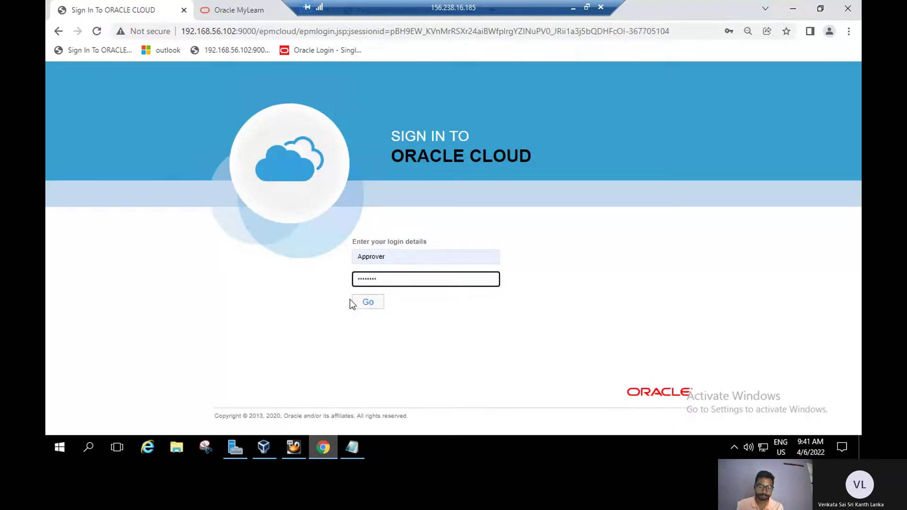
{"action": "left_click", "coordinate": [367, 305]}
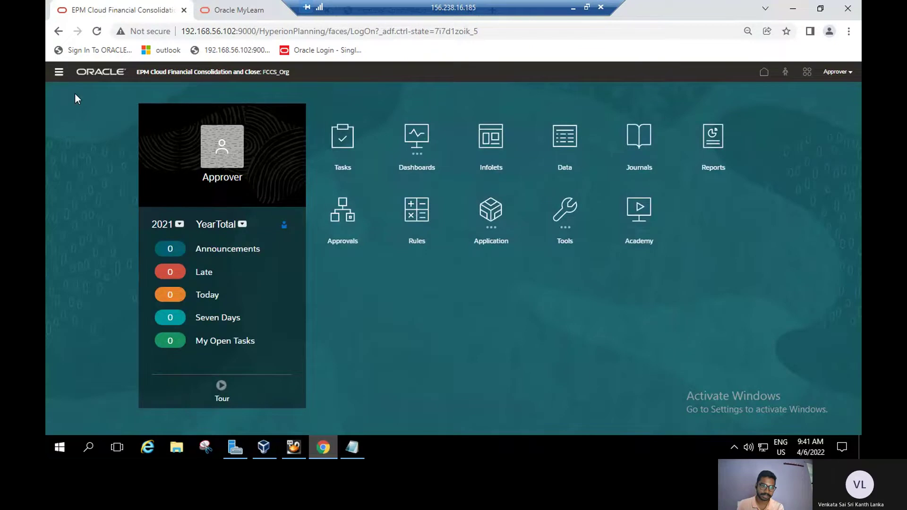
From Tasks > Supplemental Data Tasks, approve Debt information form_001 so it moves to With Integrator.
{"action": "left_click", "coordinate": [58, 72]}
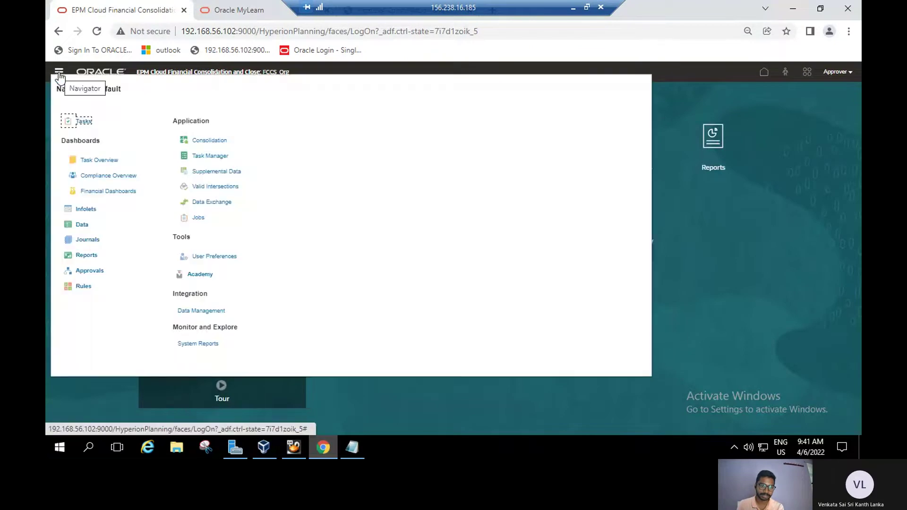
{"action": "left_click", "coordinate": [84, 122]}
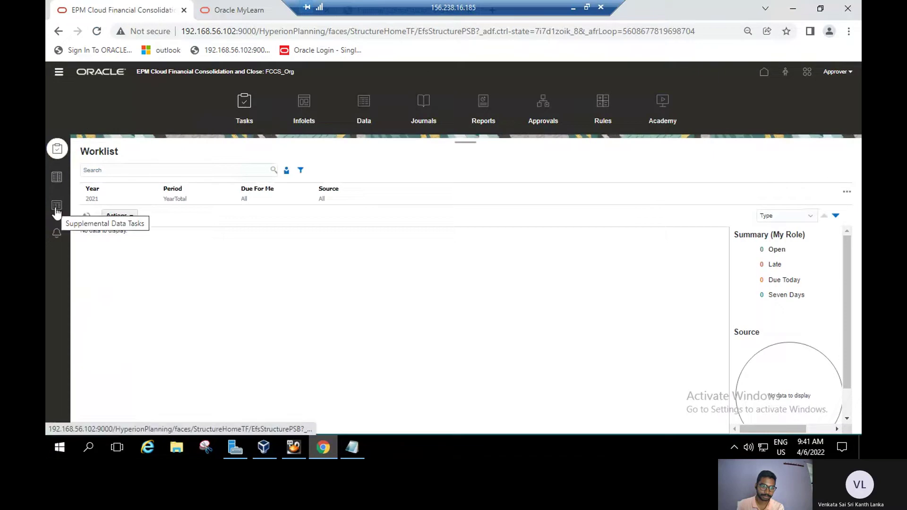
{"action": "left_click", "coordinate": [56, 208]}
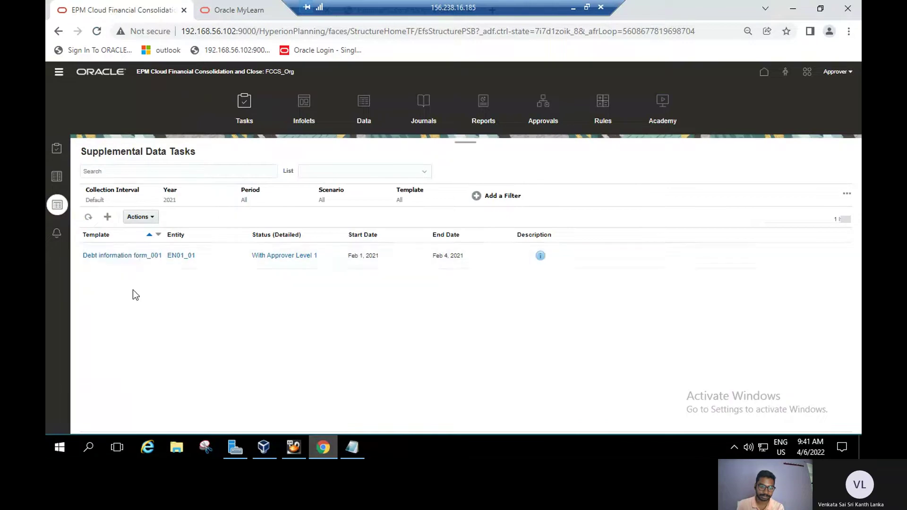
{"action": "left_click", "coordinate": [110, 256]}
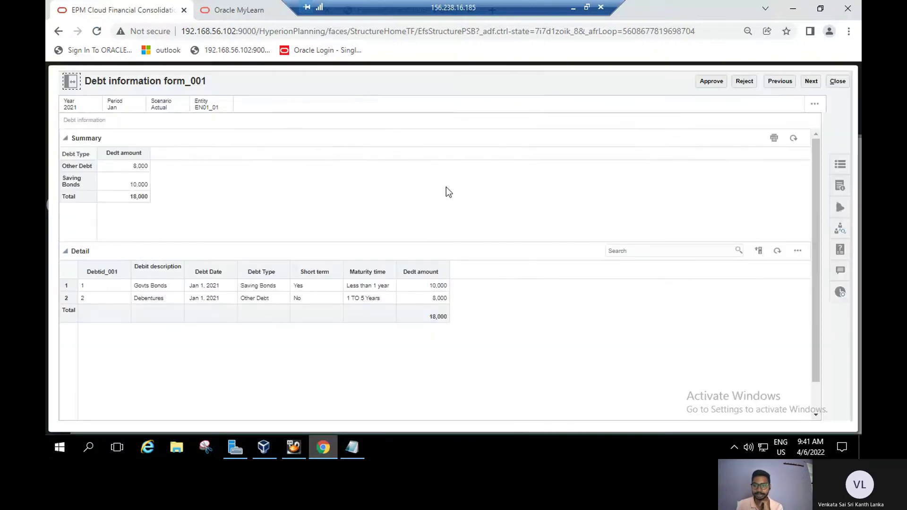
{"action": "left_click", "coordinate": [711, 83]}
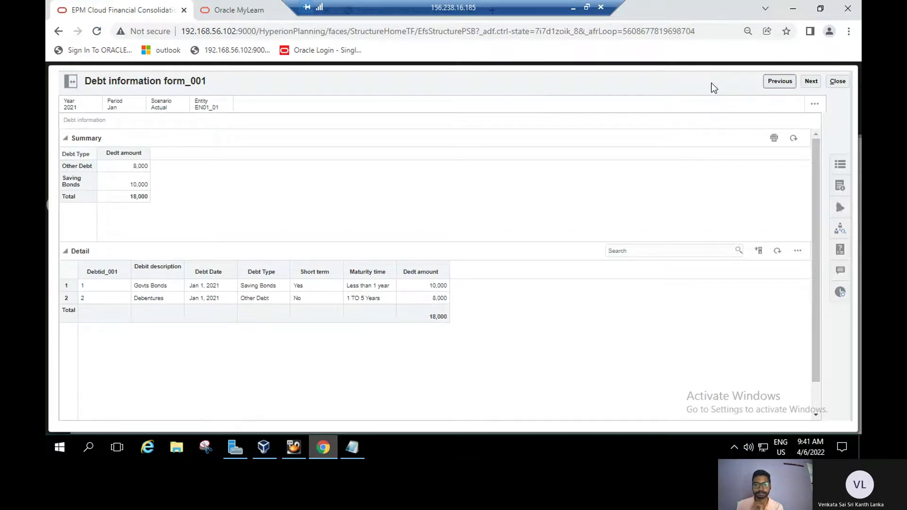
{"action": "left_click", "coordinate": [834, 82]}
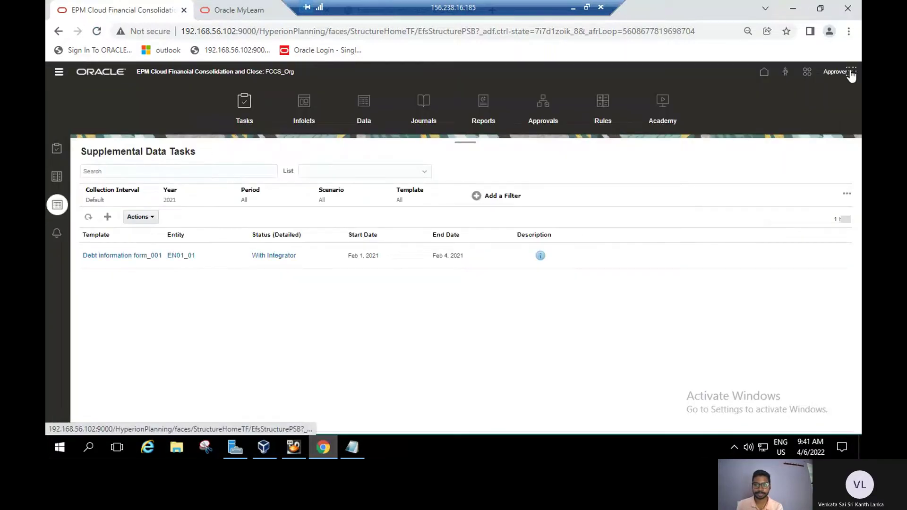
Sign out of the approver session.
{"action": "left_click", "coordinate": [850, 73]}
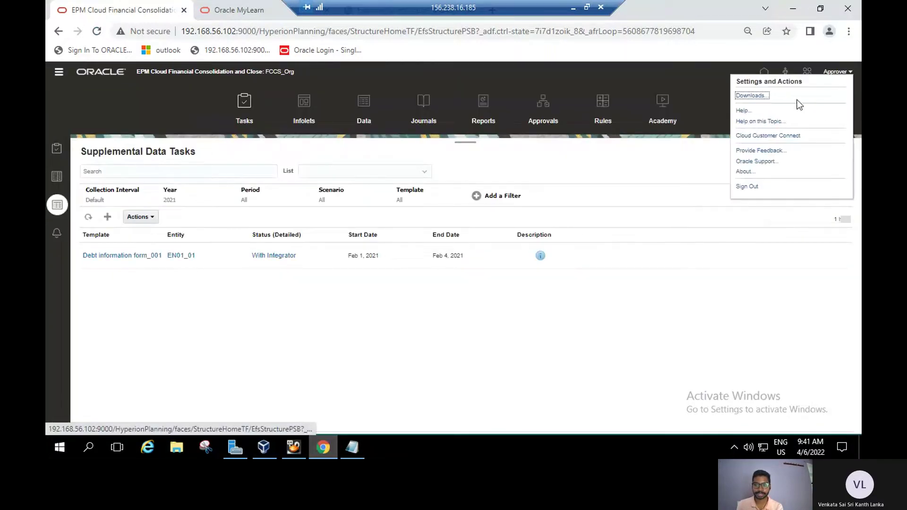
{"action": "left_click", "coordinate": [747, 187]}
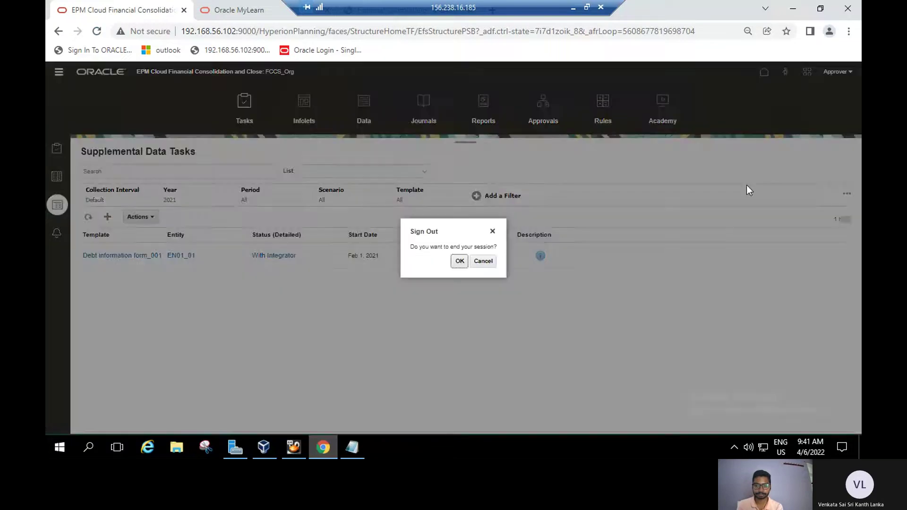
{"action": "left_click", "coordinate": [454, 263]}
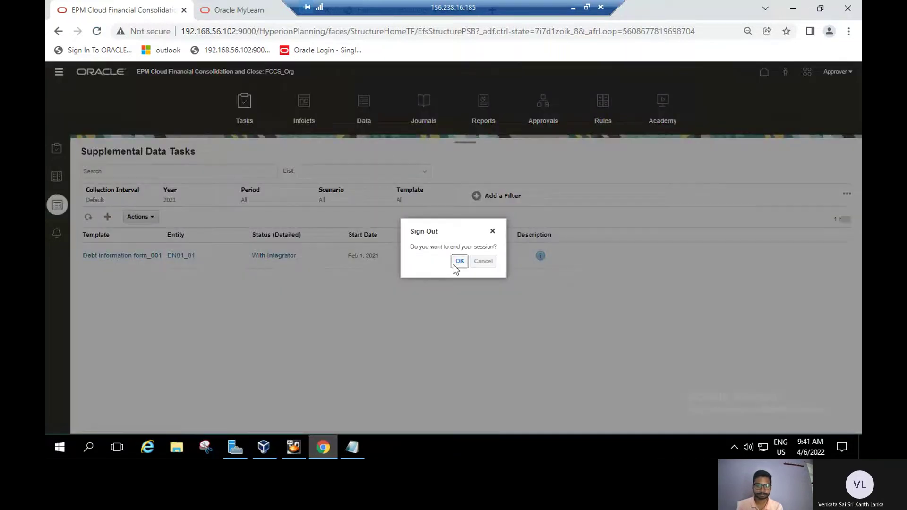
Sign in with the saved administrator username and the admin password.
{"action": "left_click", "coordinate": [437, 257]}
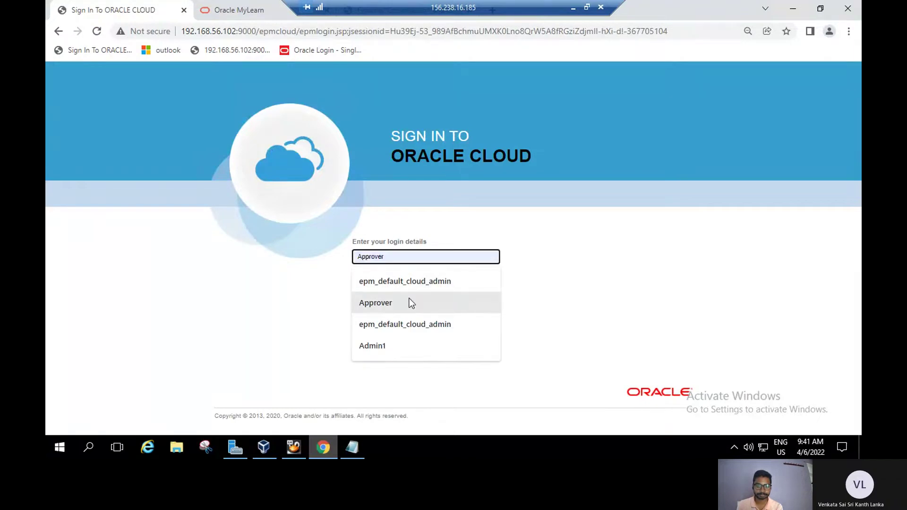
{"action": "left_click", "coordinate": [428, 282]}
{"action": "left_click", "coordinate": [431, 278]}
{"action": "type", "text": "pas"}
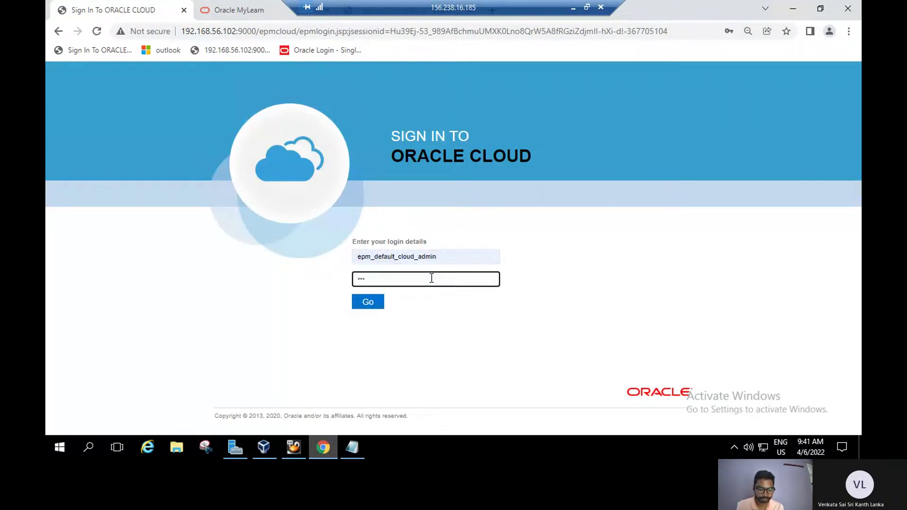
{"action": "type", "text": "sword"}
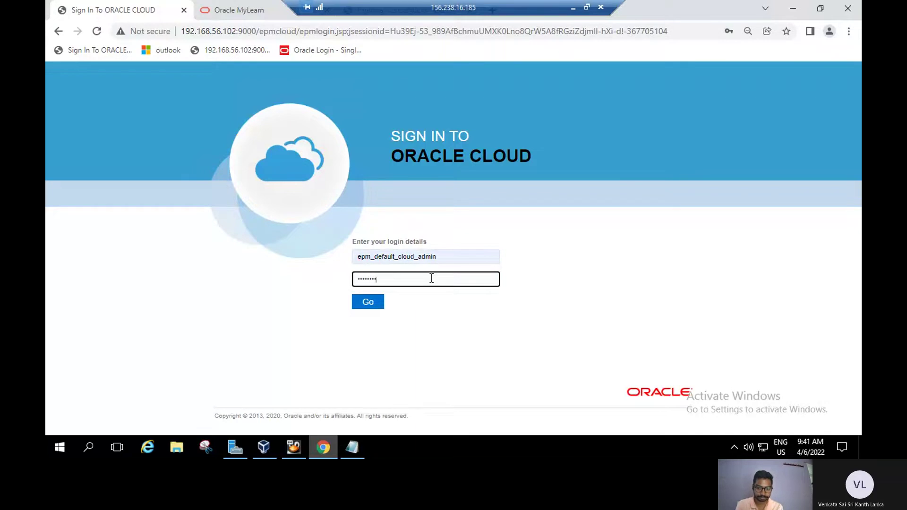
{"action": "left_click", "coordinate": [369, 301]}
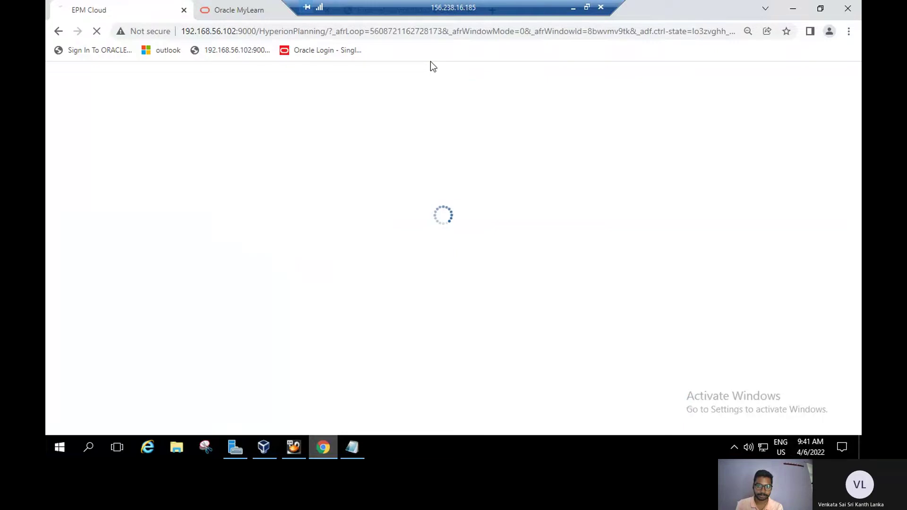
Check the debt table and Approve the Form Data steps in the guide, then return to EPM Cloud.
{"action": "key", "text": "ctrl+Tab"}
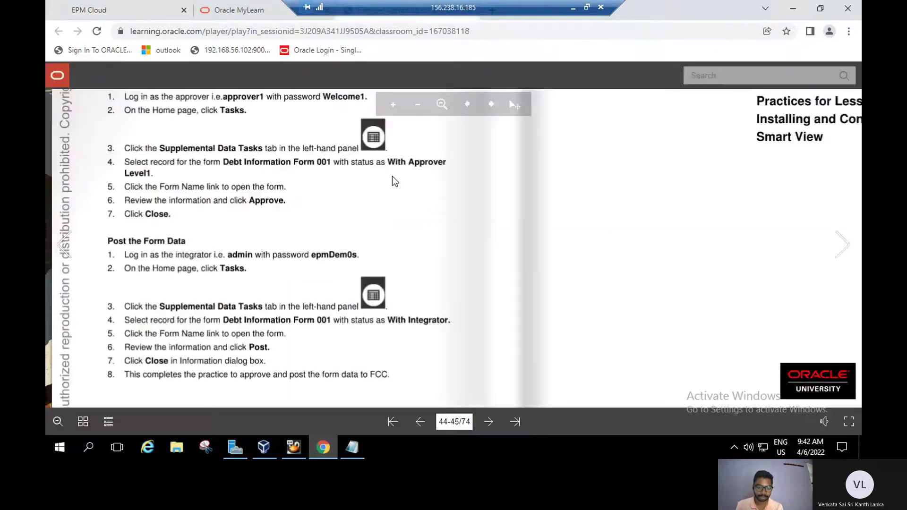
{"action": "scroll", "coordinate": [411, 198], "scroll_direction": "down", "scroll_amount": 2}
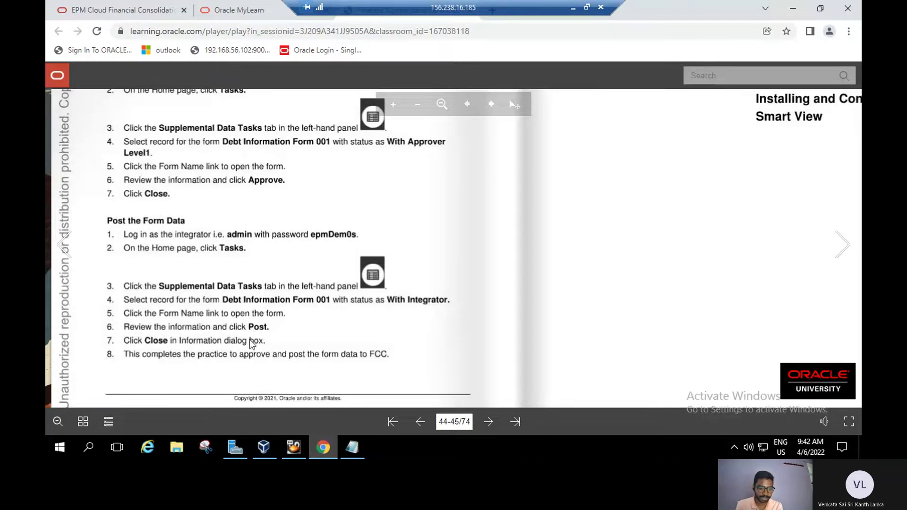
{"action": "scroll", "coordinate": [492, 236], "scroll_direction": "up", "scroll_amount": 4}
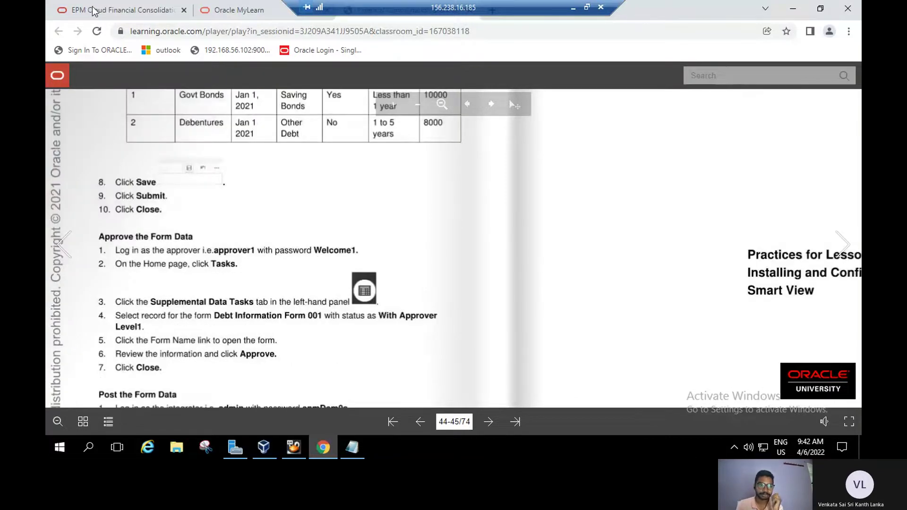
{"action": "key", "text": "ctrl+shift+Tab"}
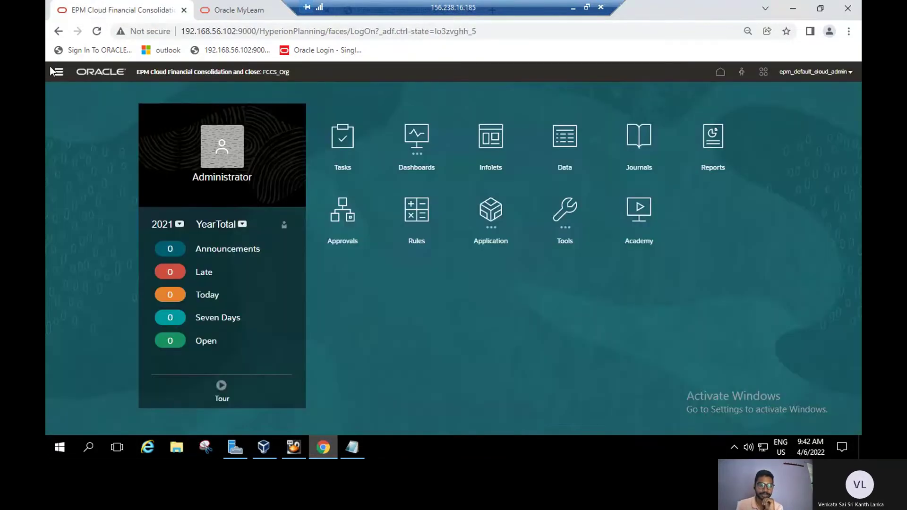
Claim and post Debt information form_001 for EN01_01, then go back to the course guide.
{"action": "left_click", "coordinate": [334, 142]}
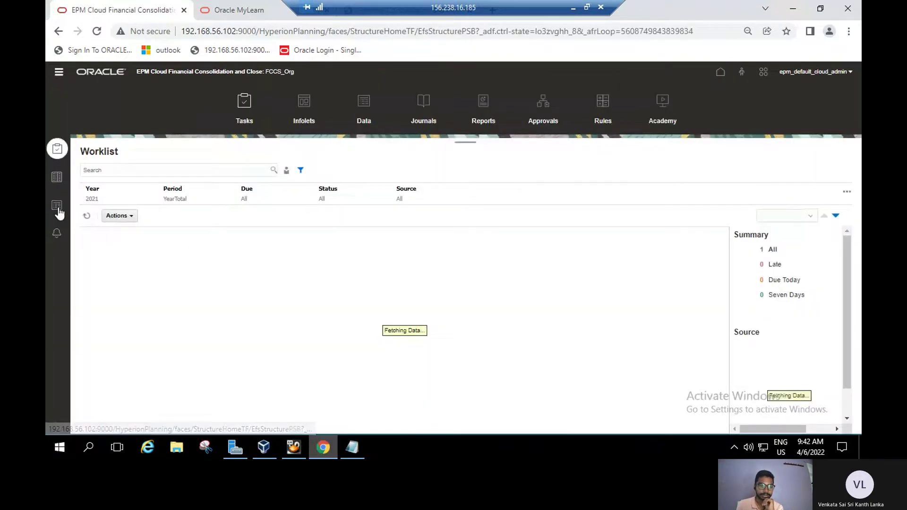
{"action": "left_click", "coordinate": [57, 208]}
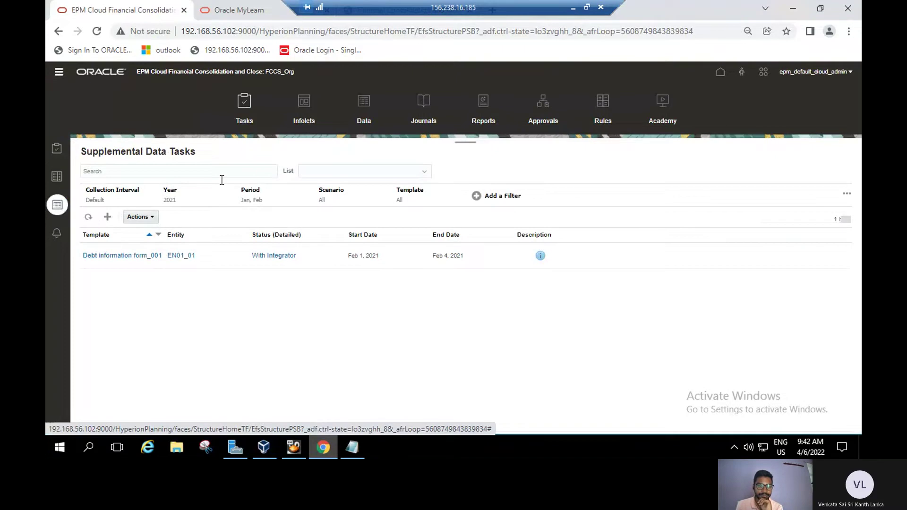
{"action": "left_click", "coordinate": [109, 259]}
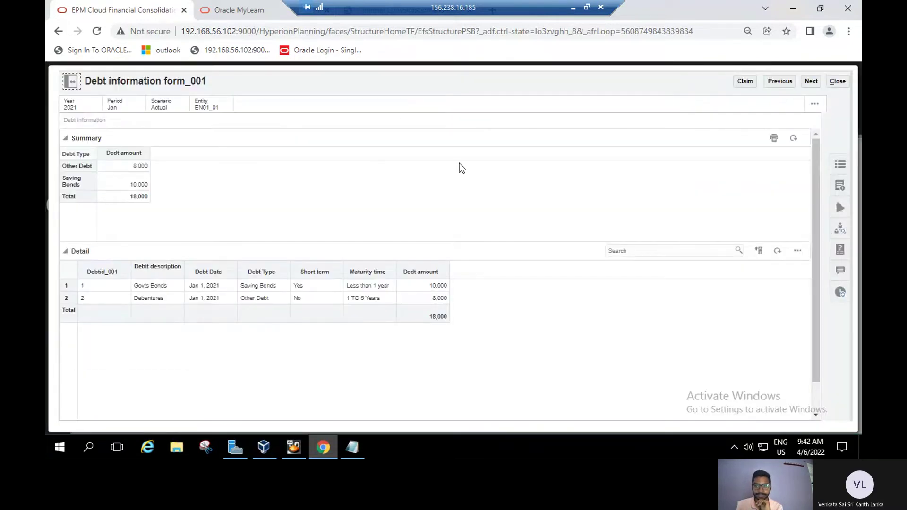
{"action": "left_click", "coordinate": [744, 81]}
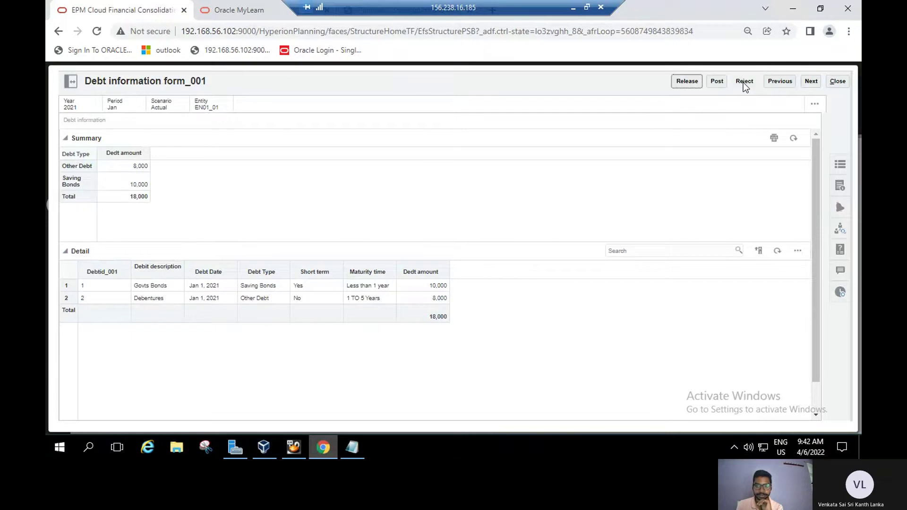
{"action": "left_click", "coordinate": [716, 82]}
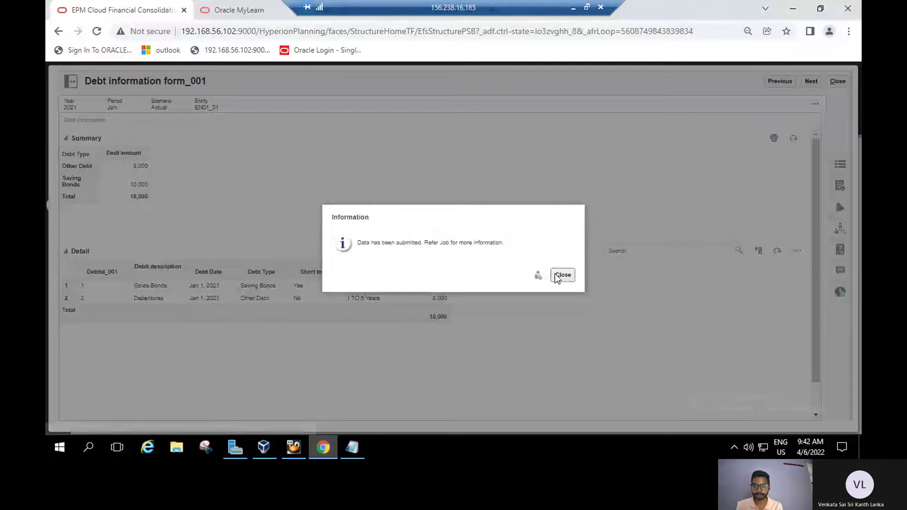
{"action": "left_click", "coordinate": [556, 276]}
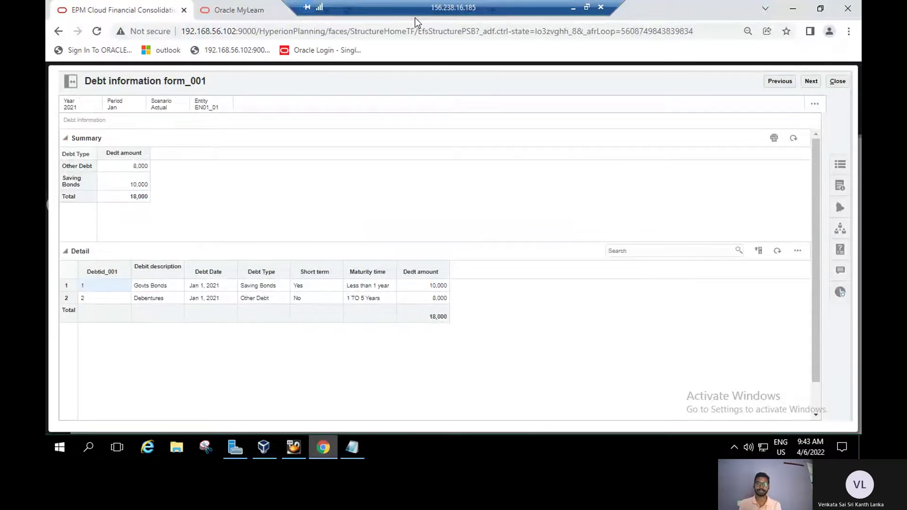
{"action": "key", "text": "ctrl+Tab"}
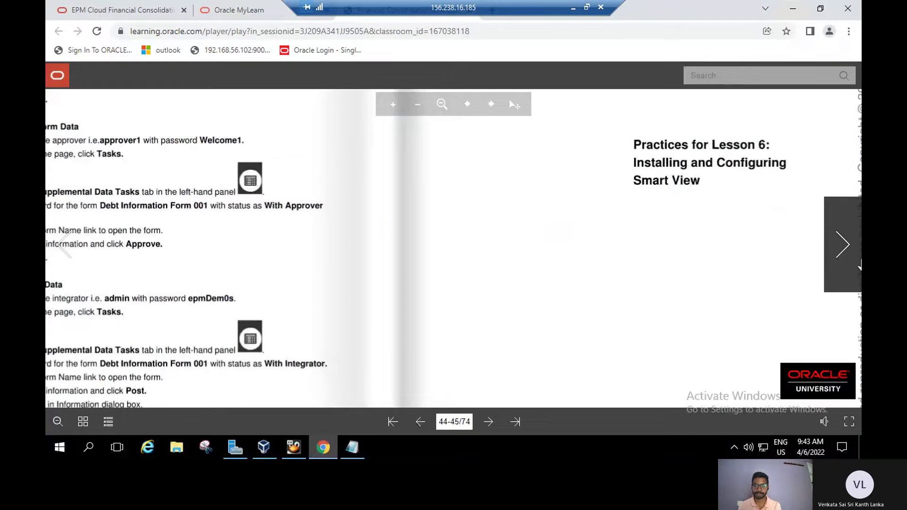
Read through the Smart View installation steps and advance the guide toward pages 50–51.
{"action": "left_click", "coordinate": [837, 259]}
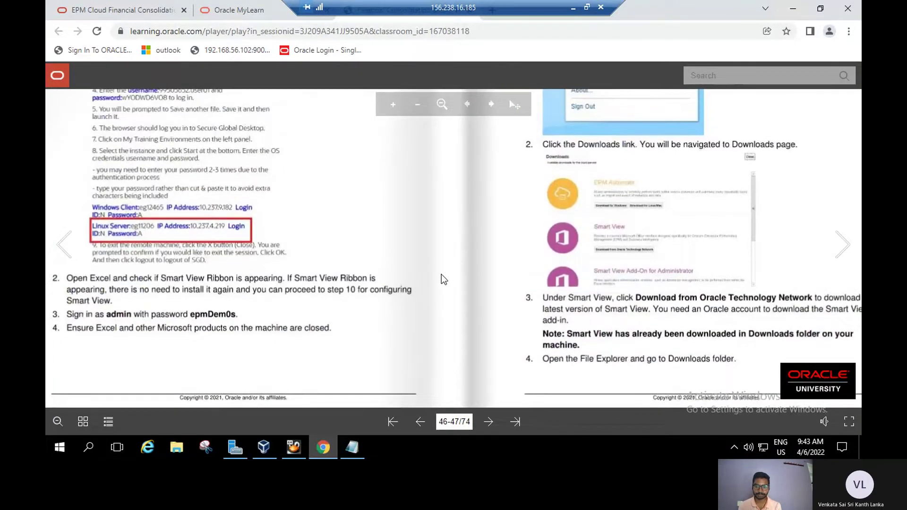
{"action": "left_click_drag", "start_coordinate": [441, 274], "coordinate": [387, 406]}
{"action": "scroll", "coordinate": [397, 305], "scroll_direction": "up", "scroll_amount": 3}
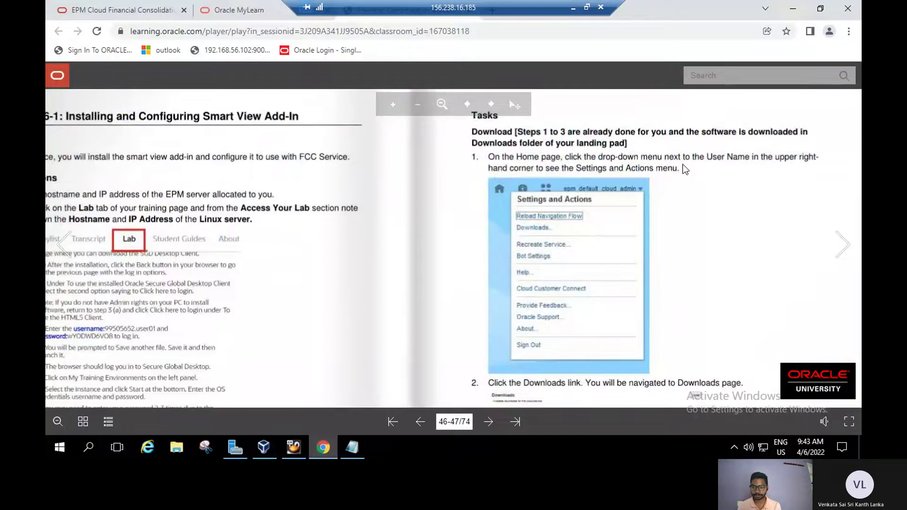
{"action": "scroll", "coordinate": [682, 164], "scroll_direction": "down", "scroll_amount": 1}
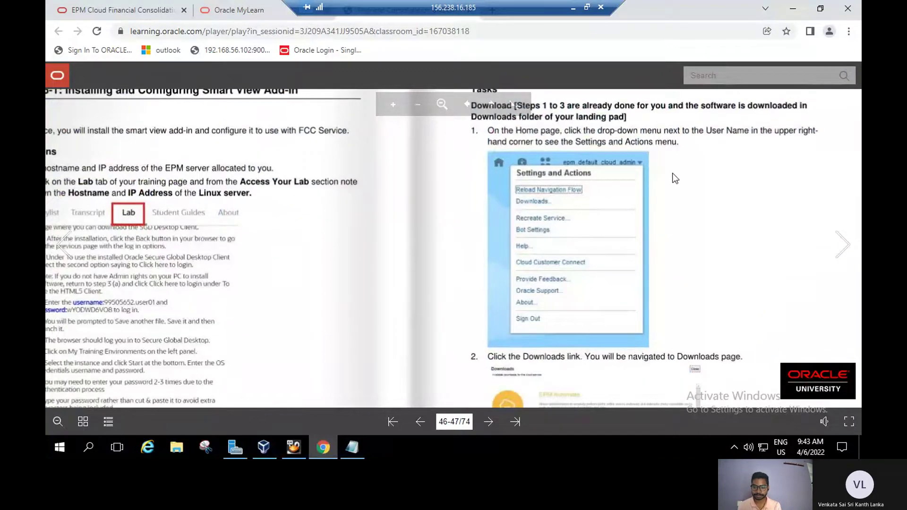
{"action": "scroll", "coordinate": [674, 179], "scroll_direction": "down", "scroll_amount": 4}
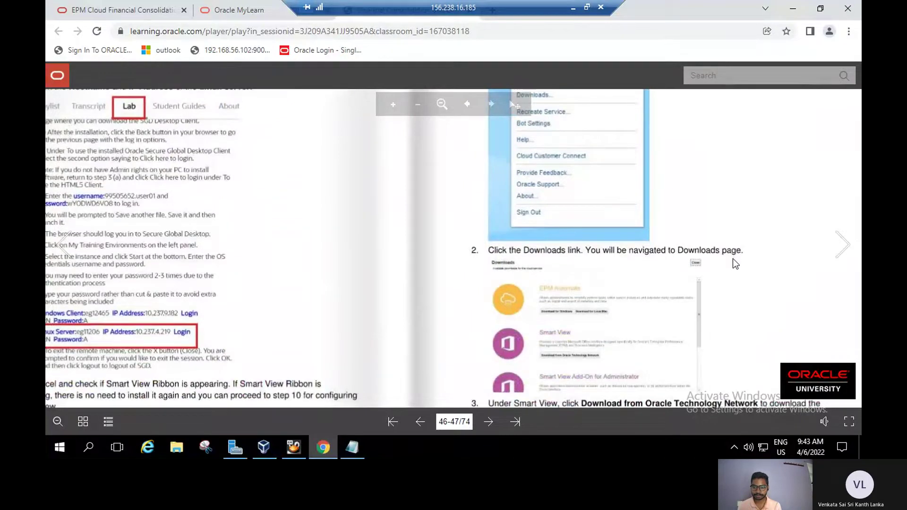
{"action": "scroll", "coordinate": [707, 260], "scroll_direction": "up", "scroll_amount": 3}
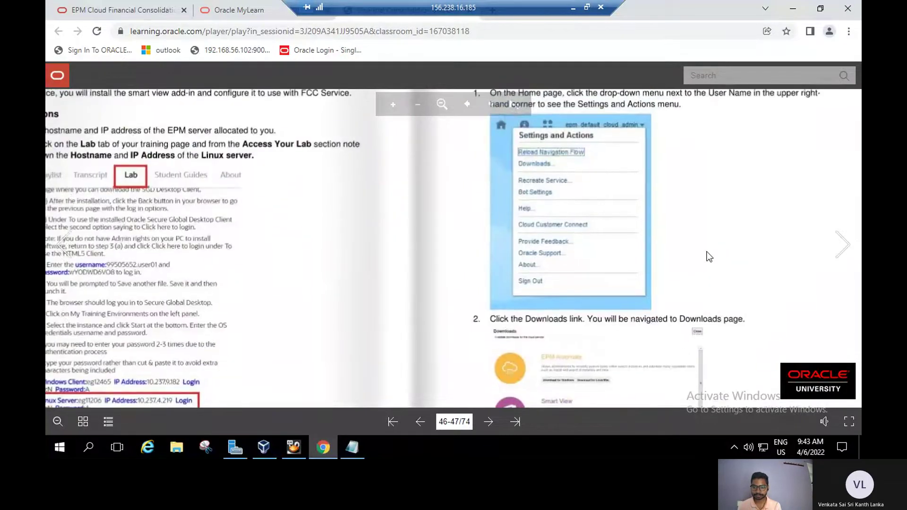
{"action": "scroll", "coordinate": [709, 256], "scroll_direction": "down", "scroll_amount": 7}
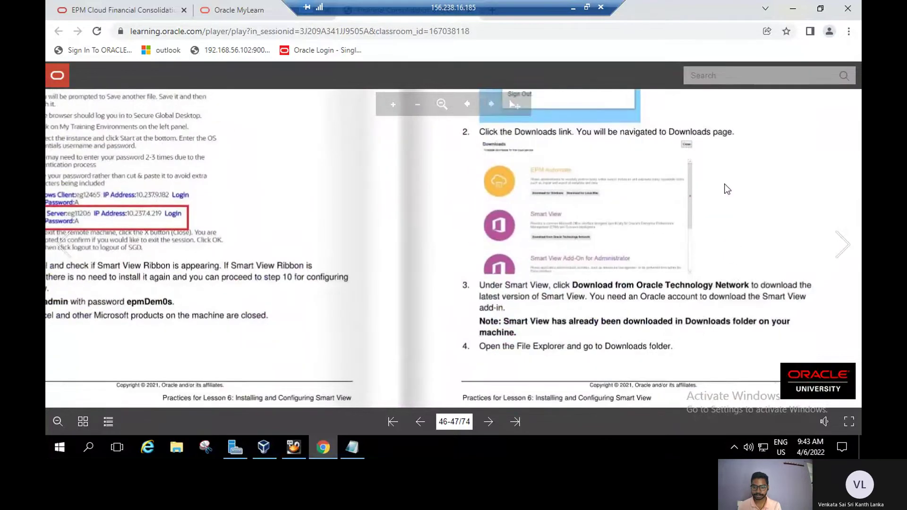
{"action": "scroll", "coordinate": [556, 295], "scroll_direction": "up", "scroll_amount": 1}
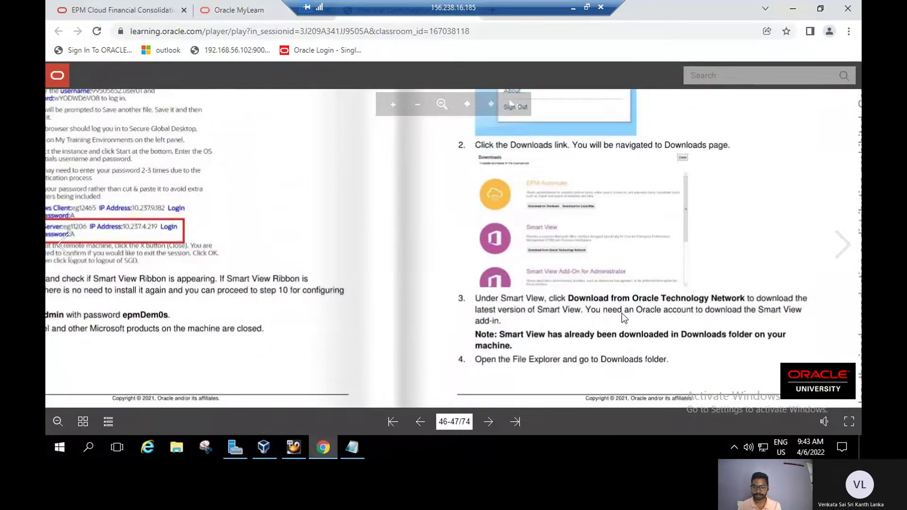
{"action": "left_click", "coordinate": [846, 273]}
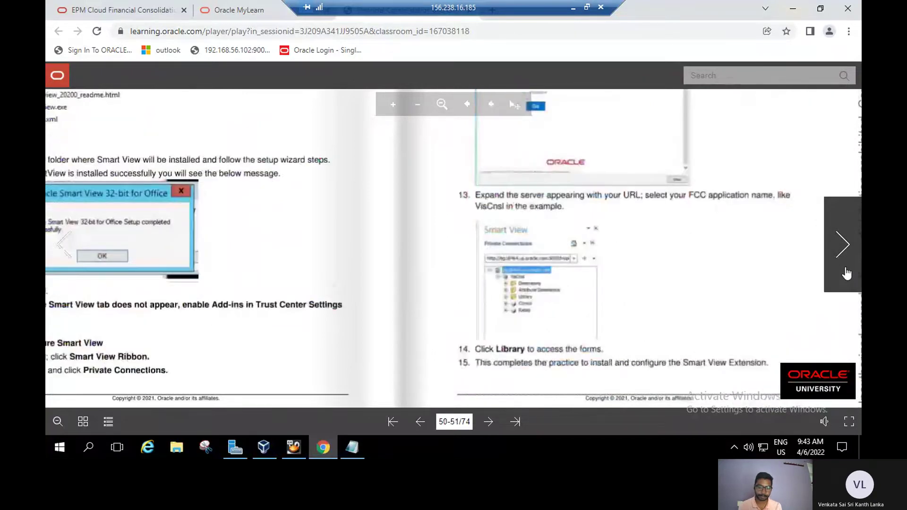
Review the Practice 6-2 extension setup on pages 50–51, then open EPM Cloud's Settings and Actions menu.
{"action": "left_click", "coordinate": [846, 273]}
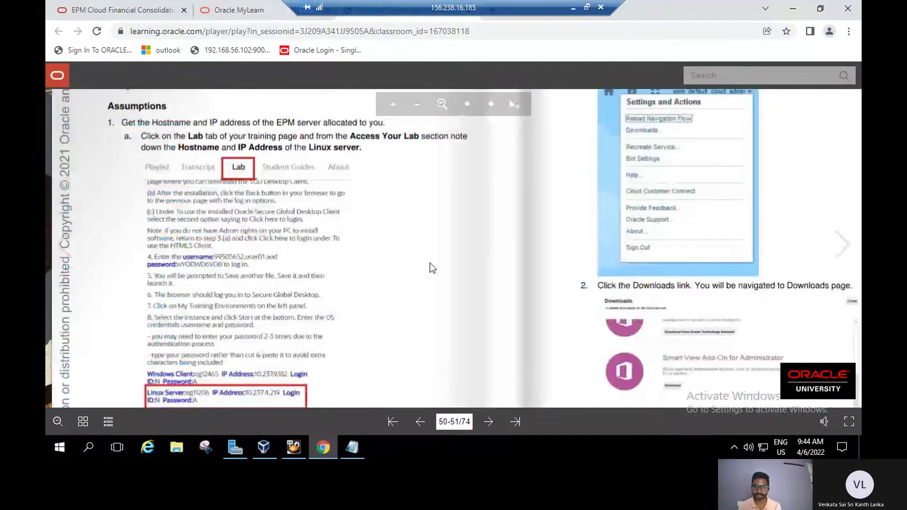
{"action": "scroll", "coordinate": [533, 308], "scroll_direction": "up", "scroll_amount": 2}
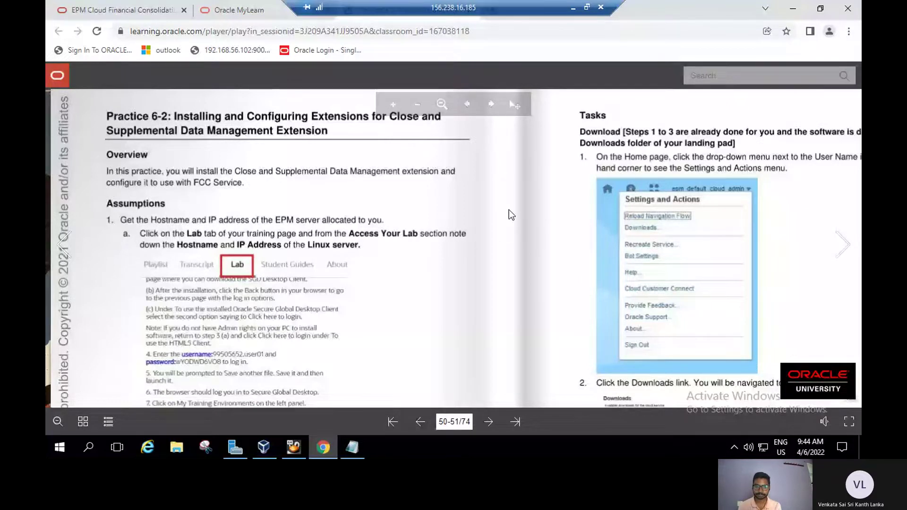
{"action": "scroll", "coordinate": [508, 210], "scroll_direction": "down", "scroll_amount": 1}
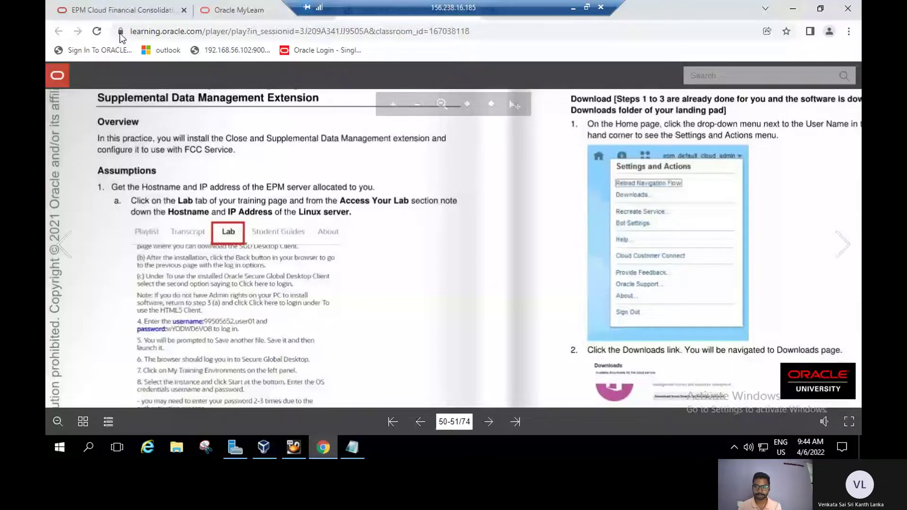
{"action": "key", "text": "ctrl+shift+Tab"}
{"action": "left_click", "coordinate": [851, 74]}
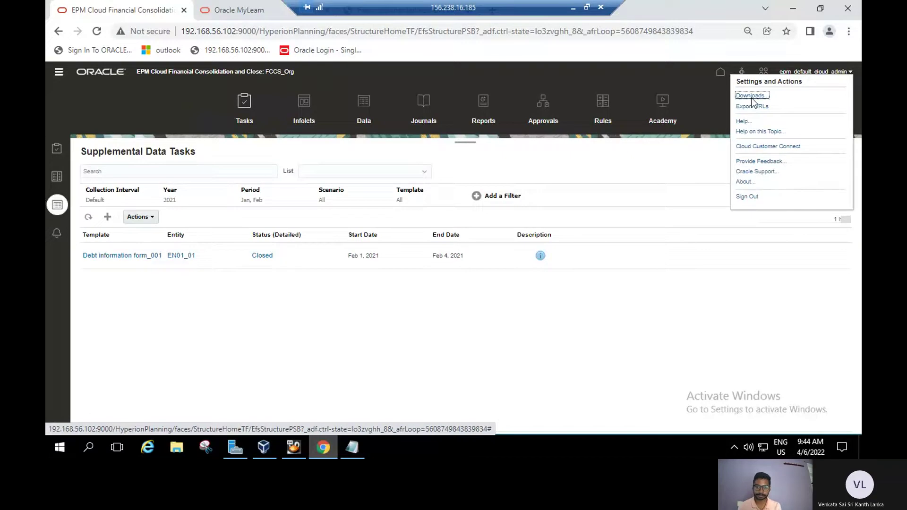
Download EPM Automate for Windows from the cloud downloads list and show the file in its folder.
{"action": "left_click", "coordinate": [752, 96]}
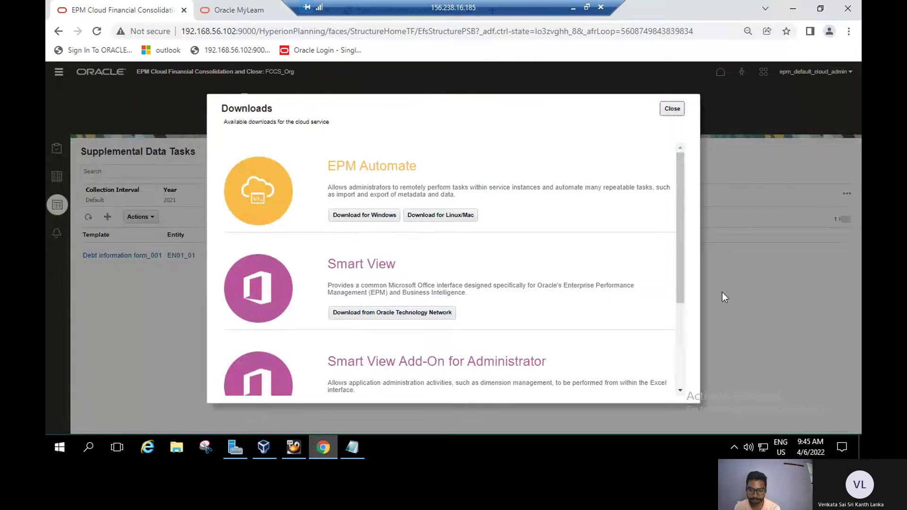
{"action": "left_click_drag", "start_coordinate": [681, 262], "coordinate": [694, 372]}
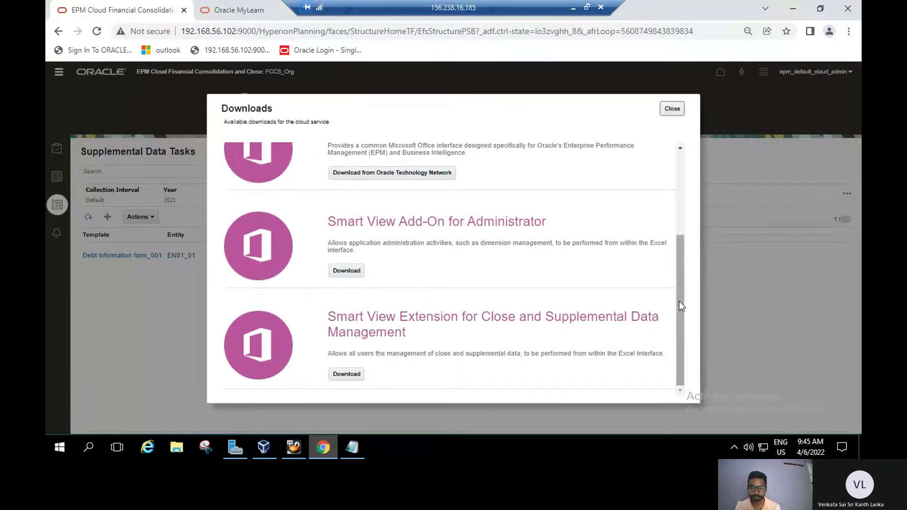
{"action": "left_click_drag", "start_coordinate": [679, 301], "coordinate": [659, 144]}
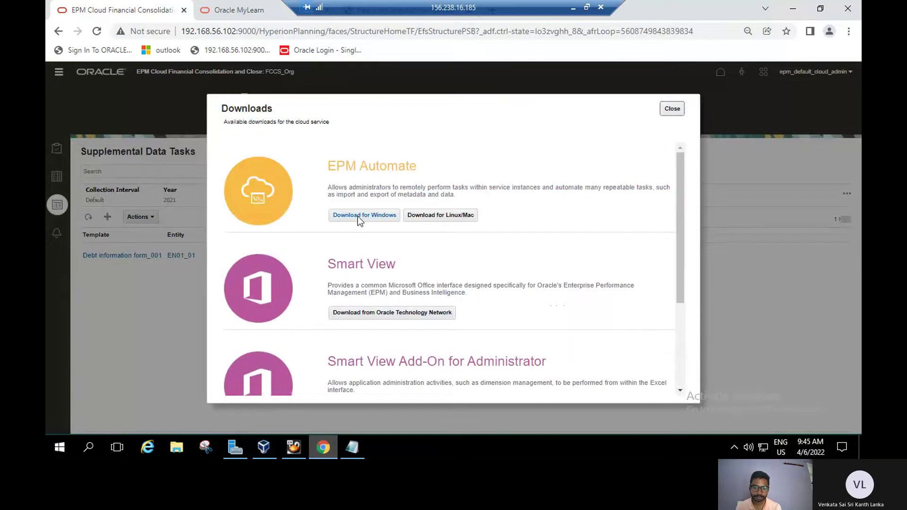
{"action": "left_click", "coordinate": [361, 215]}
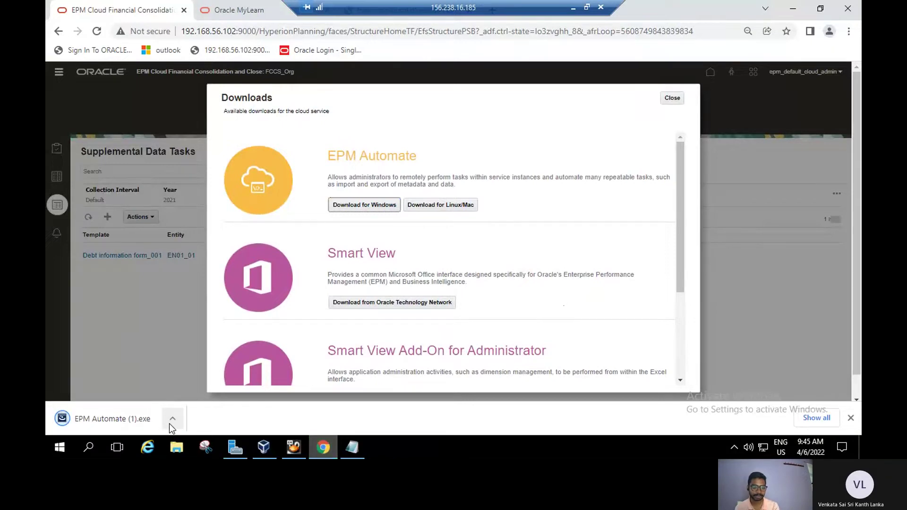
{"action": "left_click", "coordinate": [172, 419]}
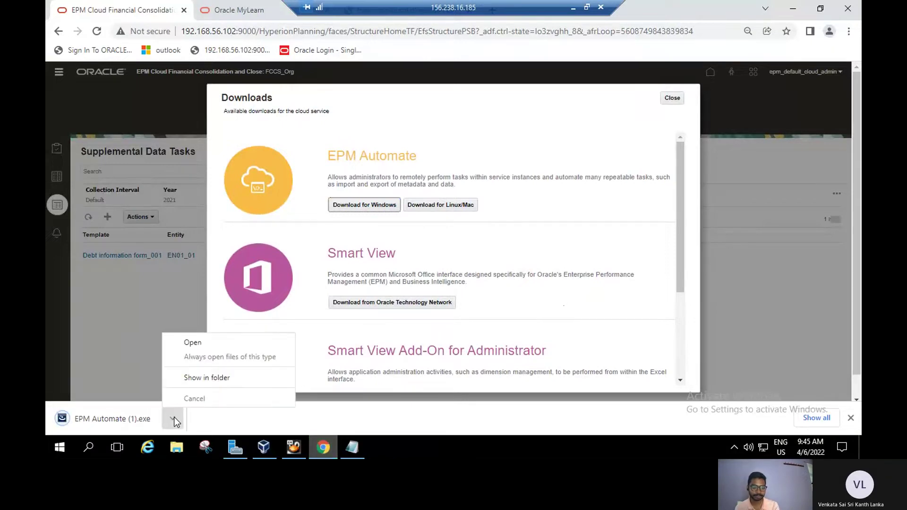
{"action": "left_click", "coordinate": [219, 383]}
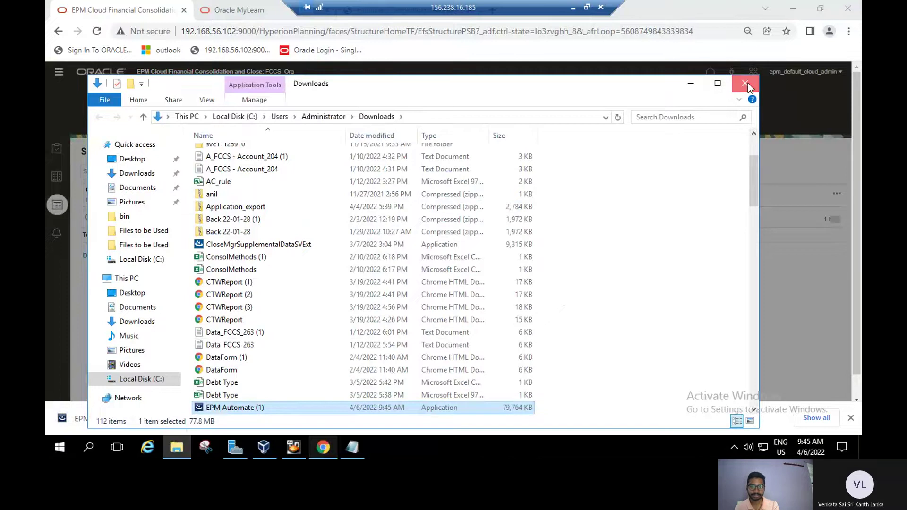
Close the Downloads folder window and the cloud downloads list, then return to the course guide.
{"action": "left_click", "coordinate": [747, 83]}
{"action": "left_click_drag", "start_coordinate": [695, 187], "coordinate": [671, 172]}
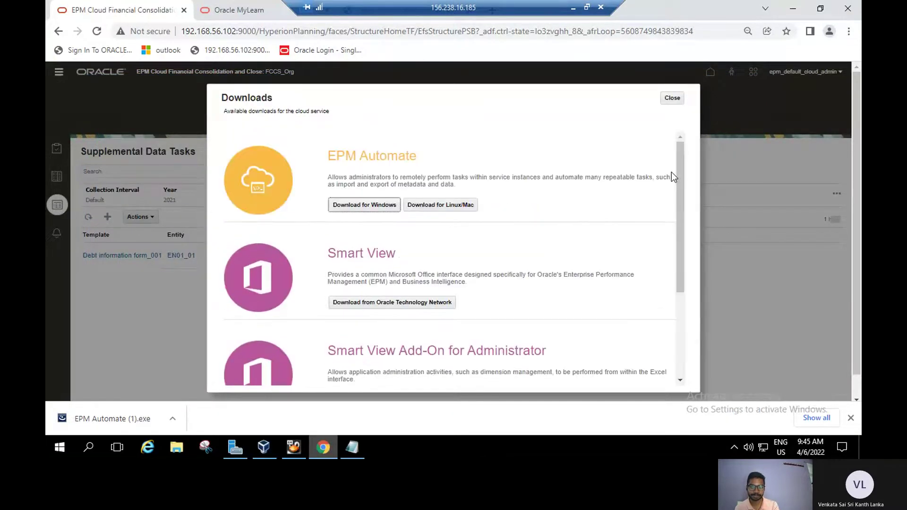
{"action": "left_click", "coordinate": [674, 100]}
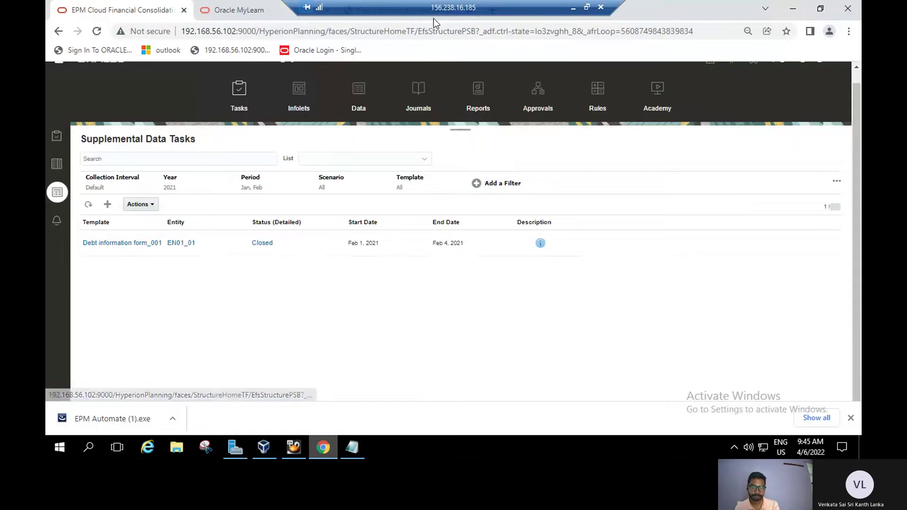
{"action": "key", "text": "ctrl+Tab"}
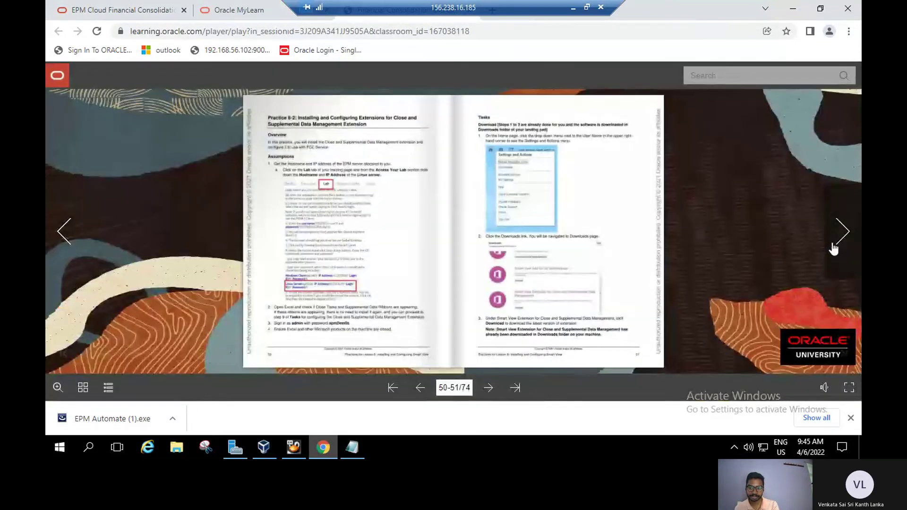
Page the lab guide forward to pages 56-57 and back to pages 52-53.
{"action": "left_click", "coordinate": [833, 247]}
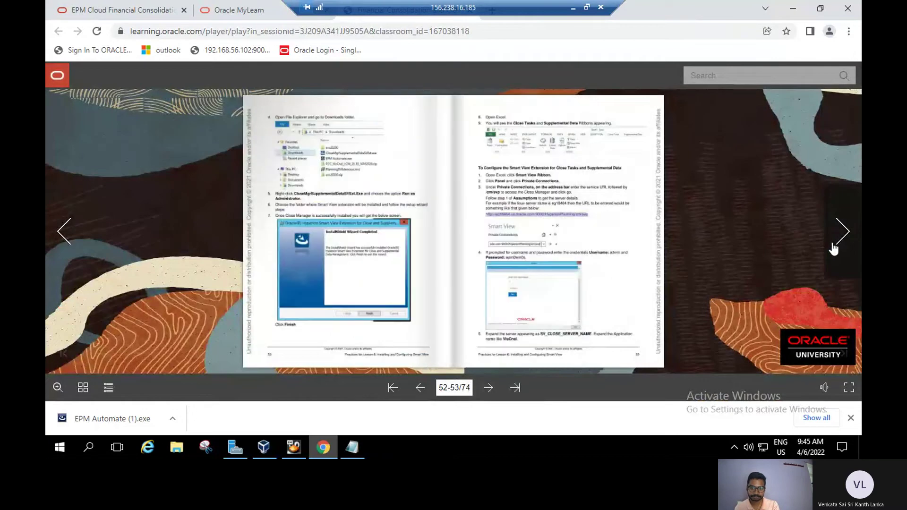
{"action": "left_click", "coordinate": [833, 247]}
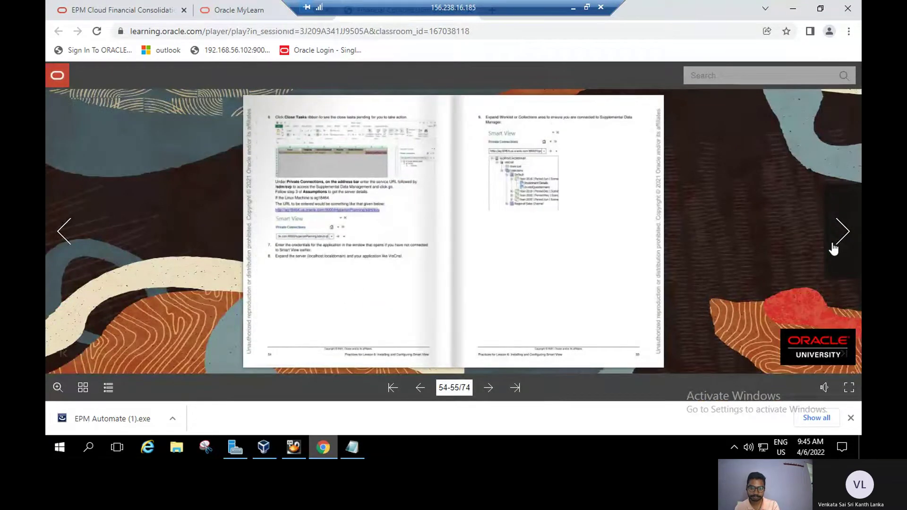
{"action": "left_click", "coordinate": [833, 248]}
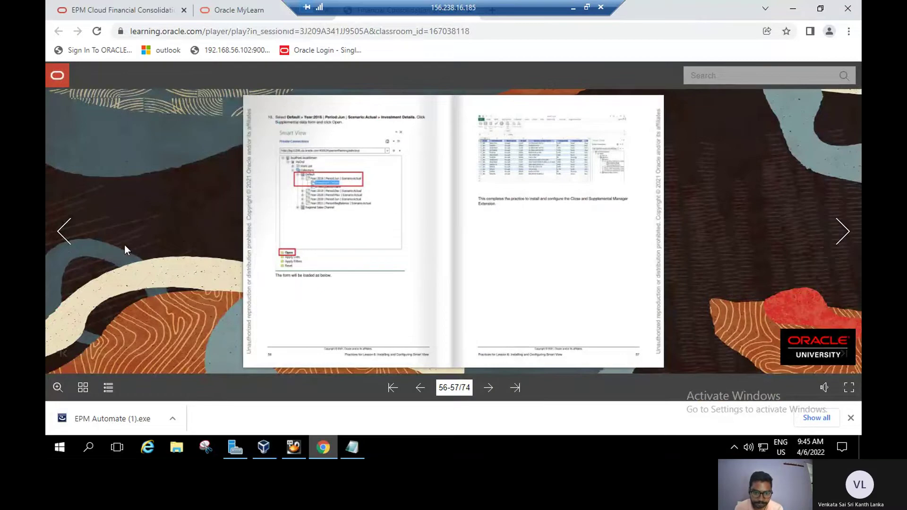
{"action": "left_click", "coordinate": [61, 236]}
{"action": "left_click", "coordinate": [61, 236]}
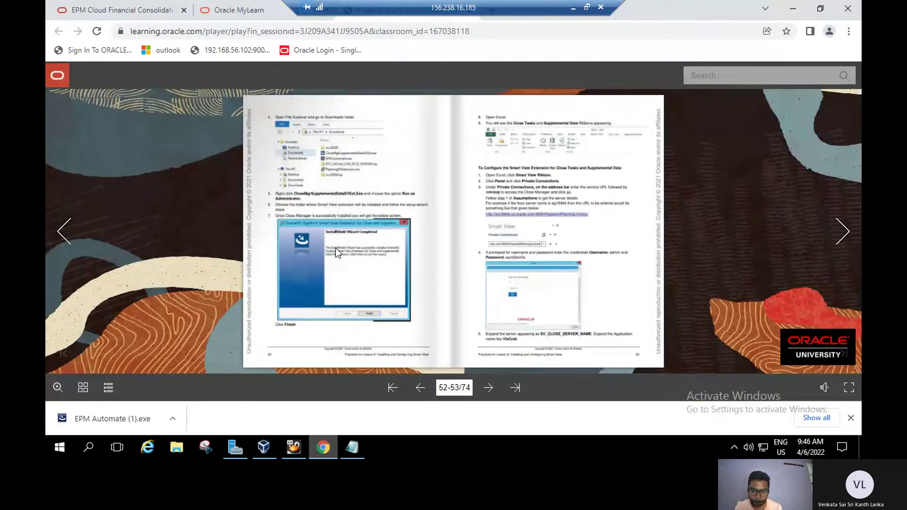
Zoom in to read the page 53 login steps, turn to pages 54-55, and open the Start menu.
{"action": "left_click", "coordinate": [429, 242]}
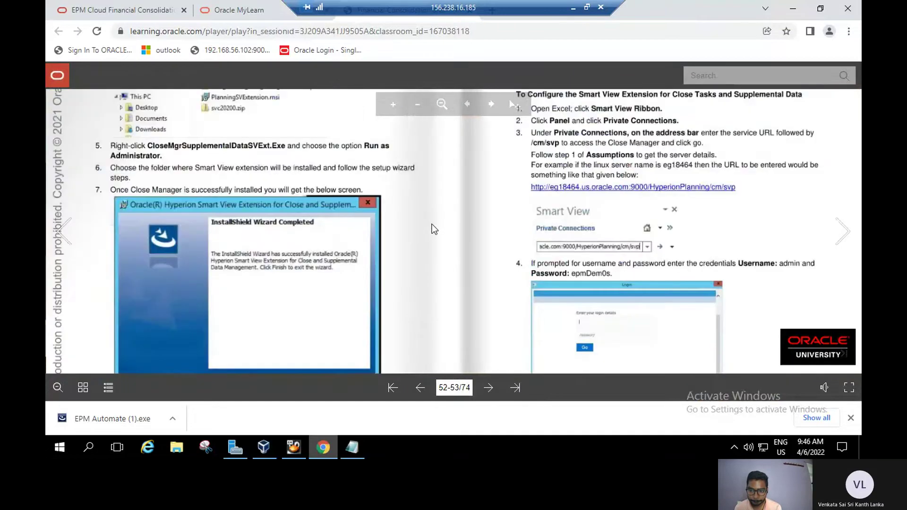
{"action": "left_click_drag", "start_coordinate": [434, 327], "coordinate": [409, 244]}
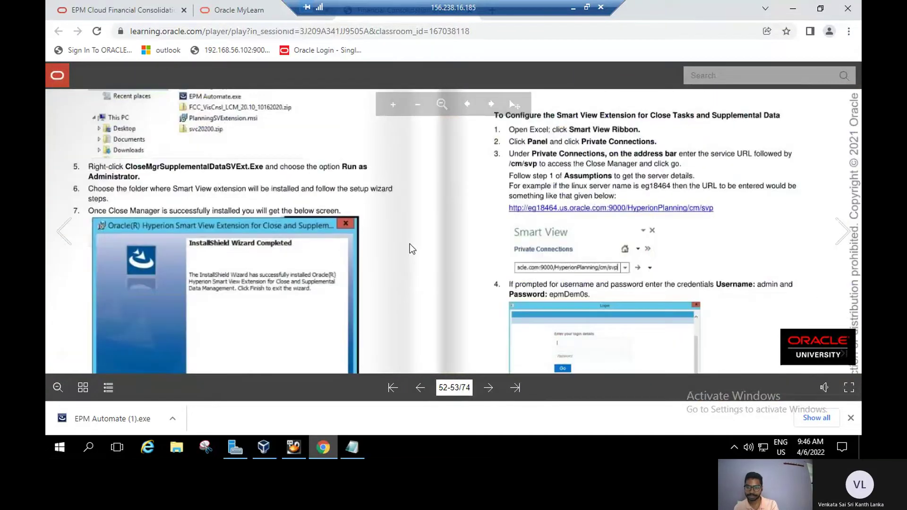
{"action": "scroll", "coordinate": [427, 234], "scroll_direction": "down", "scroll_amount": 1}
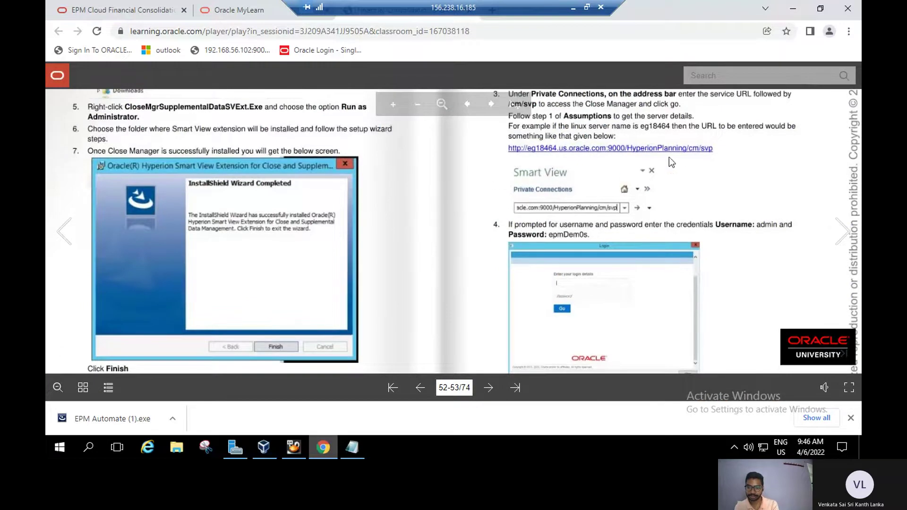
{"action": "left_click_drag", "start_coordinate": [683, 154], "coordinate": [693, 183]}
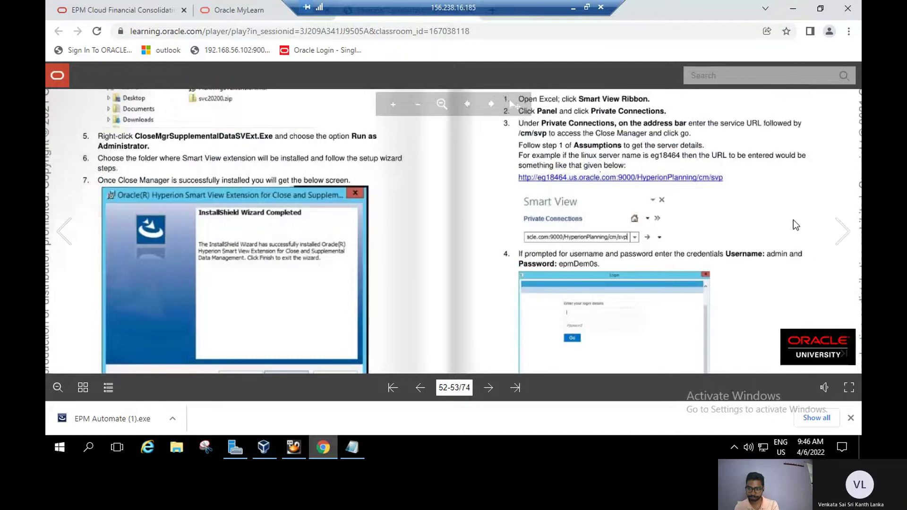
{"action": "scroll", "coordinate": [801, 304], "scroll_direction": "up", "scroll_amount": 1}
{"action": "scroll", "coordinate": [801, 304], "scroll_direction": "up", "scroll_amount": 1}
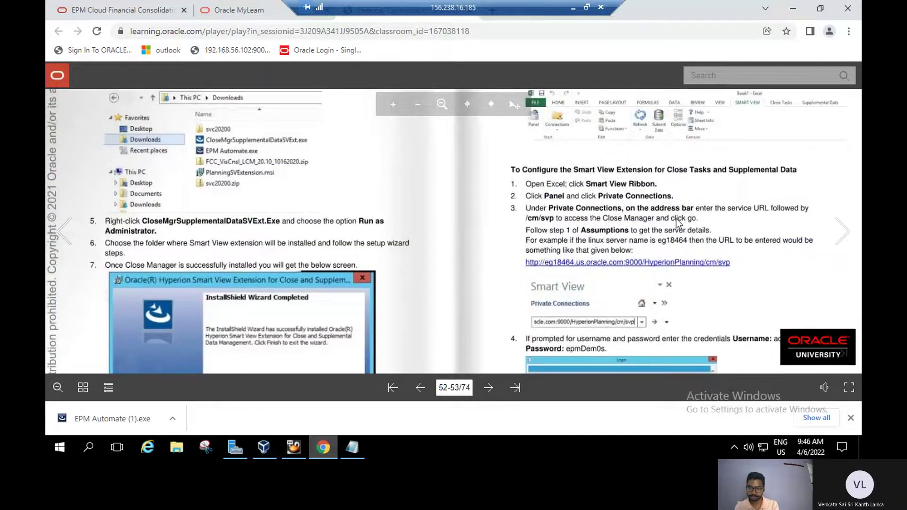
{"action": "scroll", "coordinate": [717, 242], "scroll_direction": "up", "scroll_amount": 1}
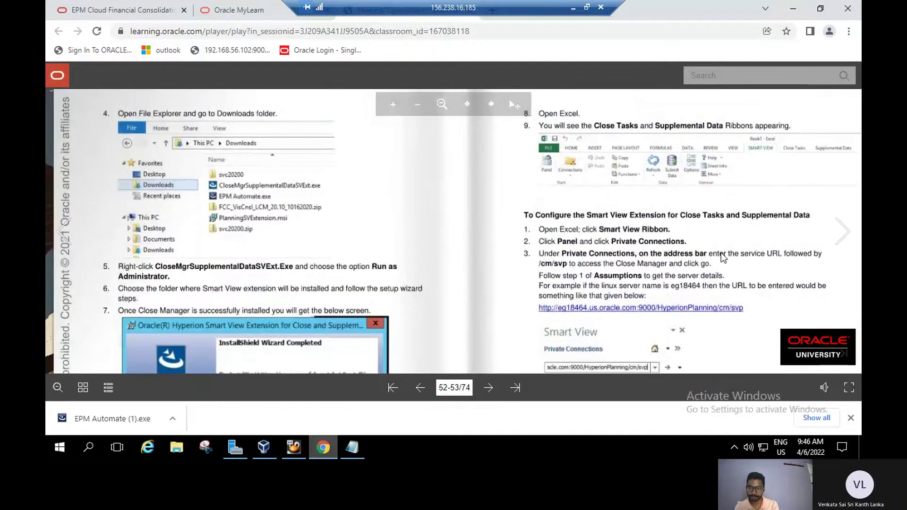
{"action": "left_click", "coordinate": [834, 241]}
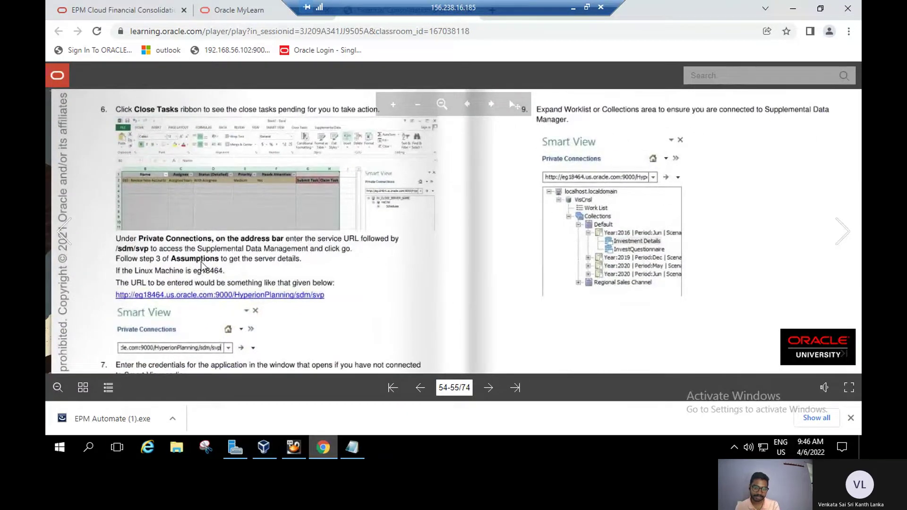
{"action": "left_click", "coordinate": [58, 449]}
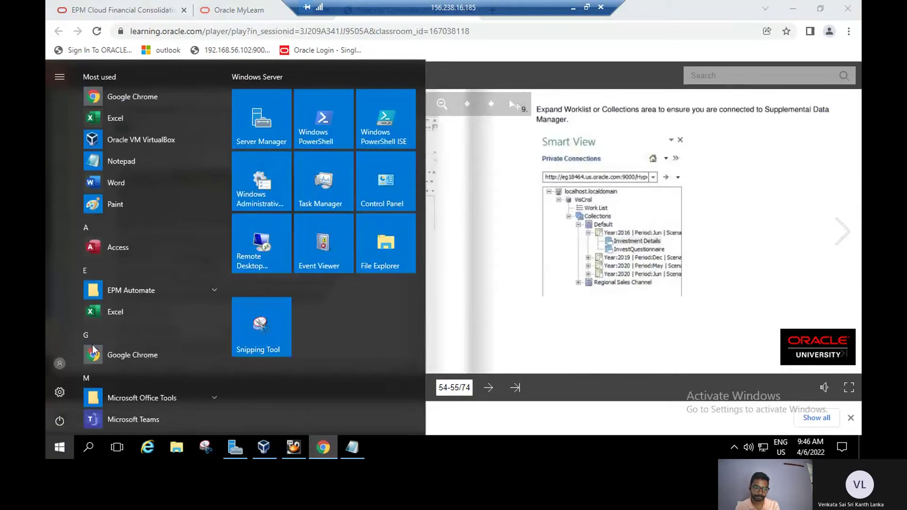
Launch Excel with a blank workbook and open Smart View's Private Connections server address list.
{"action": "left_click", "coordinate": [129, 312]}
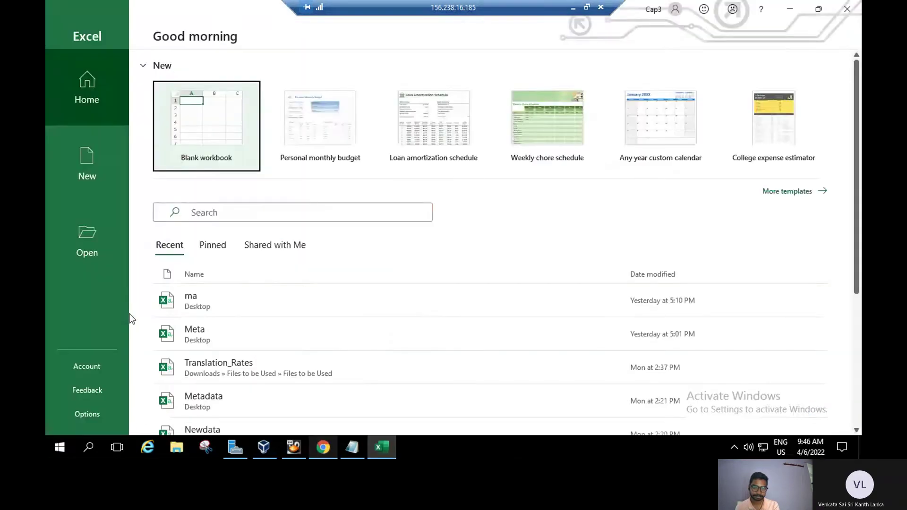
{"action": "left_click", "coordinate": [208, 141]}
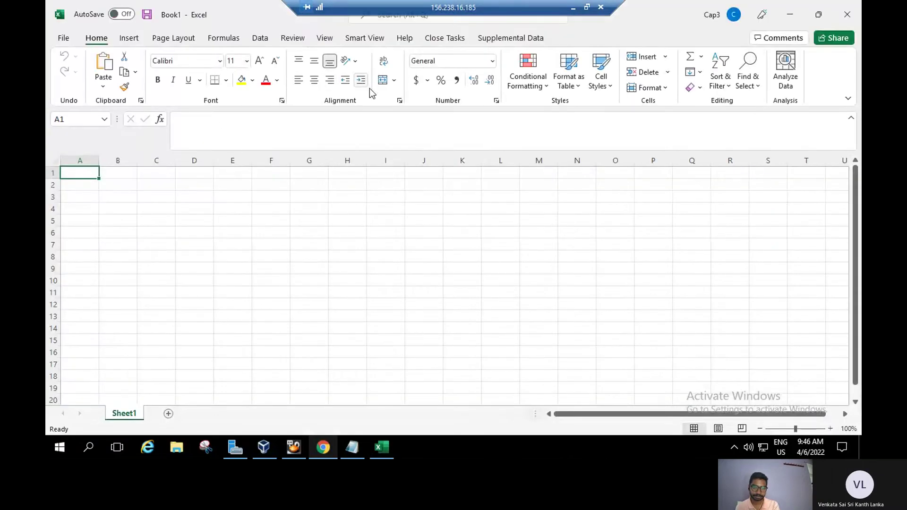
{"action": "left_click", "coordinate": [370, 40]}
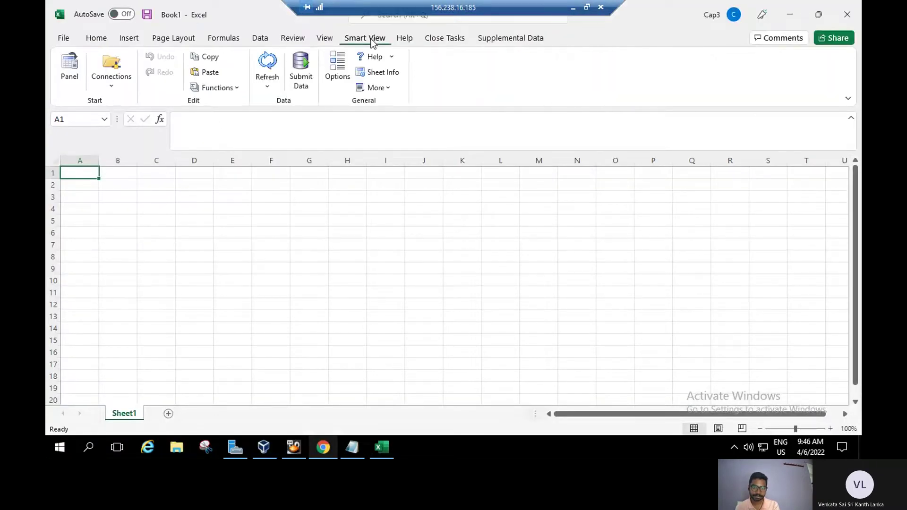
{"action": "left_click", "coordinate": [64, 69]}
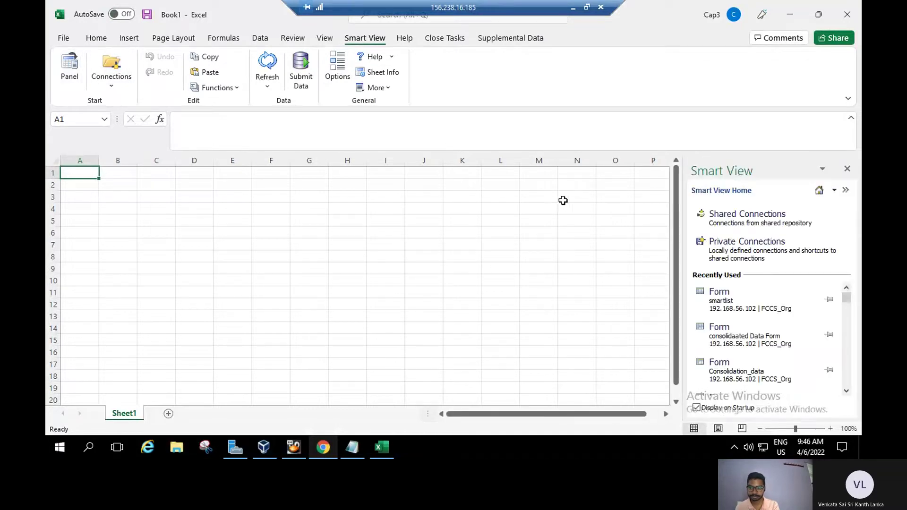
{"action": "left_click", "coordinate": [763, 250]}
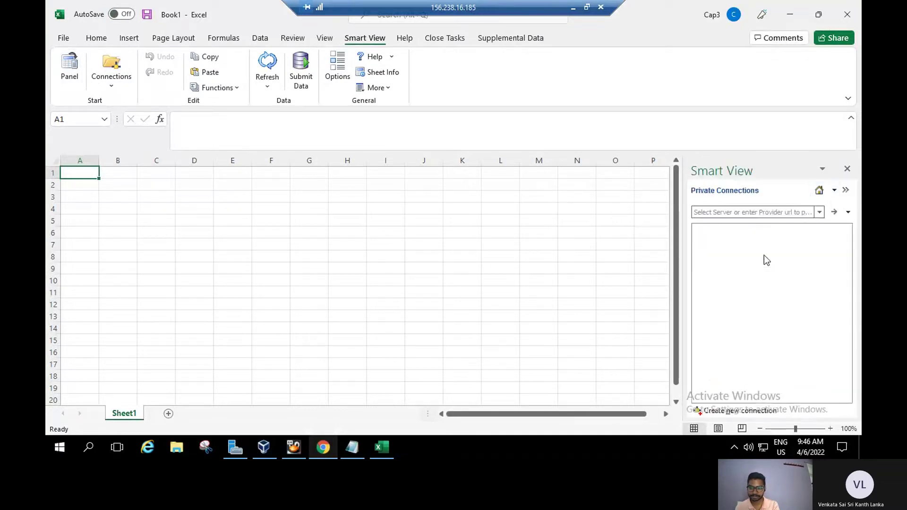
{"action": "left_click", "coordinate": [819, 213]}
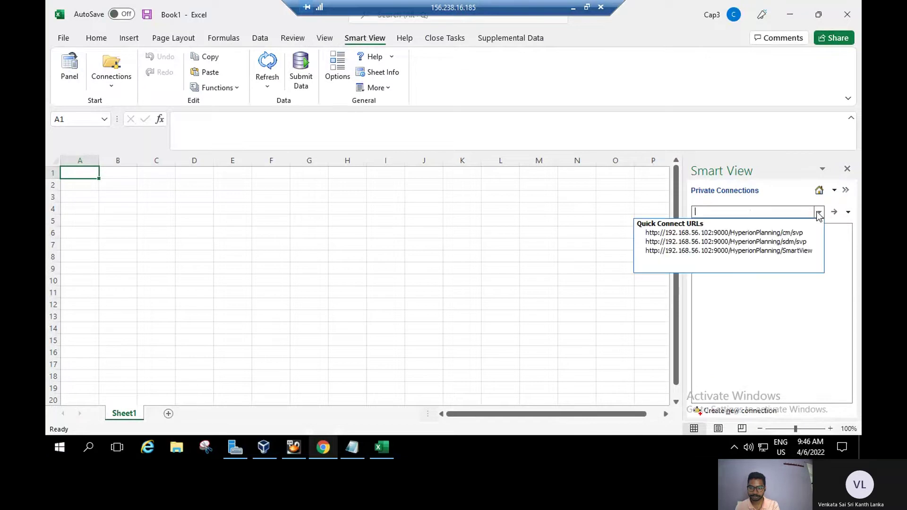
Start connecting to the SmartView address, check the notes for login details, then close the login prompt.
{"action": "left_click", "coordinate": [806, 250]}
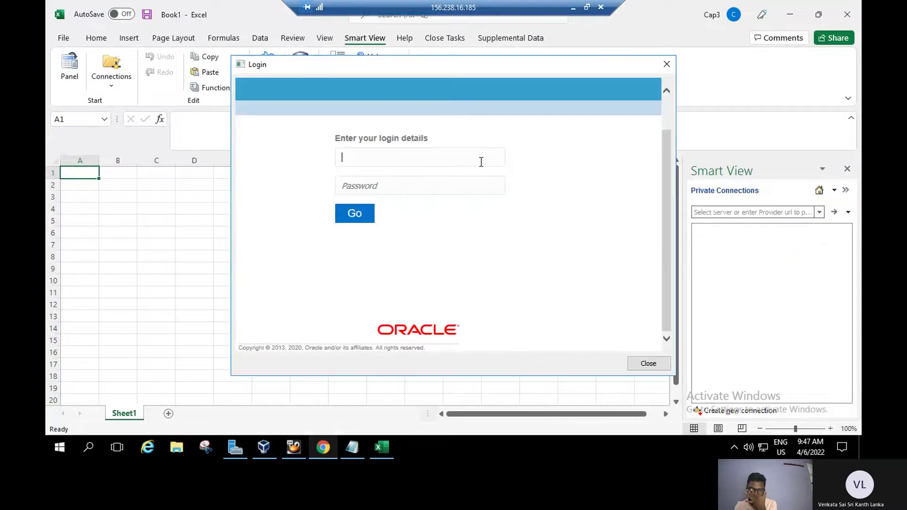
{"action": "type", "text": "epm"}
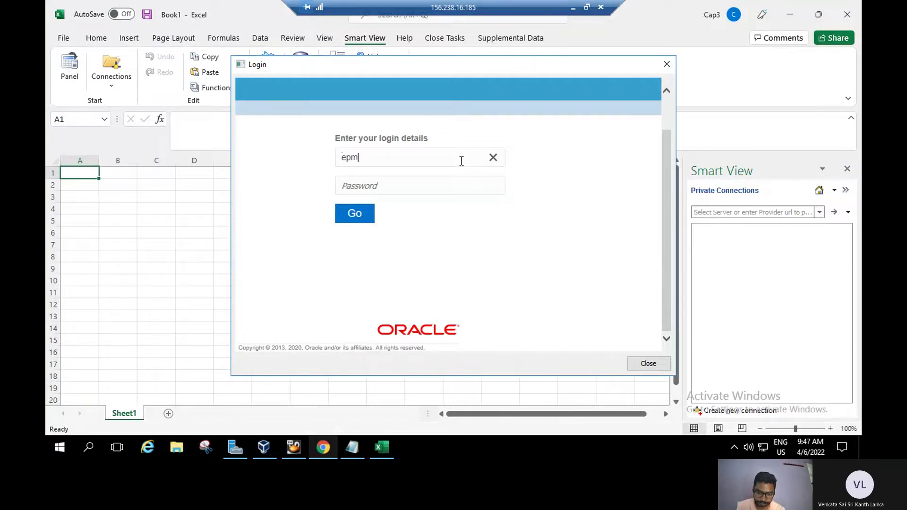
{"action": "left_click", "coordinate": [355, 446]}
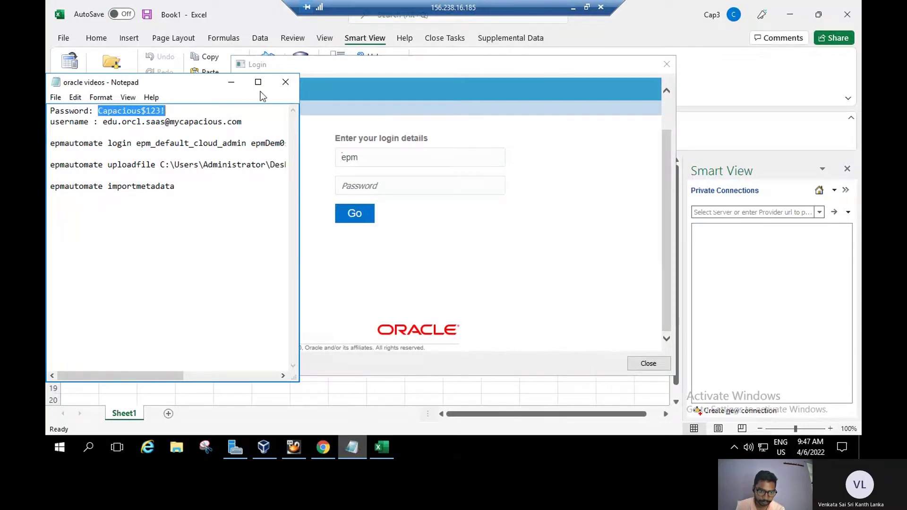
{"action": "left_click", "coordinate": [231, 83]}
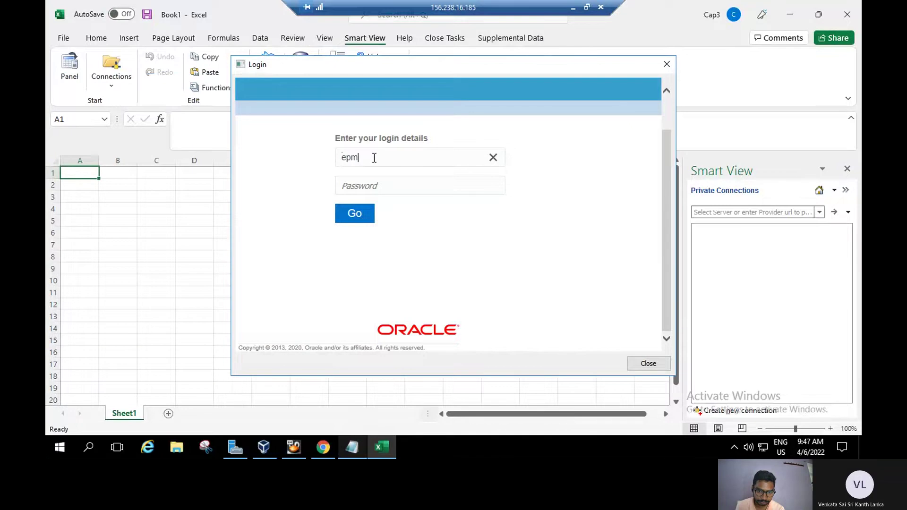
{"action": "key", "text": "BackSpace"}
{"action": "key", "text": "BackSpace"}
{"action": "key", "text": "BackSpace"}
{"action": "type", "text": "d"}
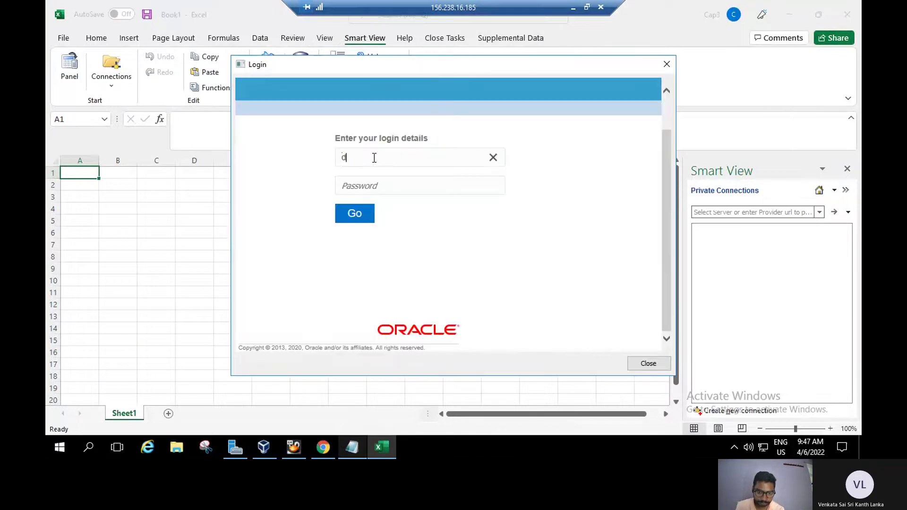
{"action": "key", "text": "BackSpace"}
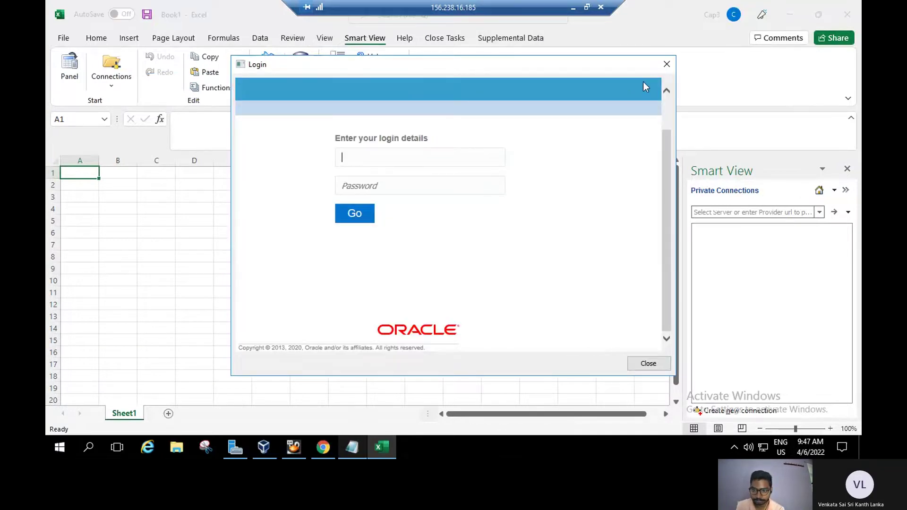
{"action": "left_click", "coordinate": [664, 69]}
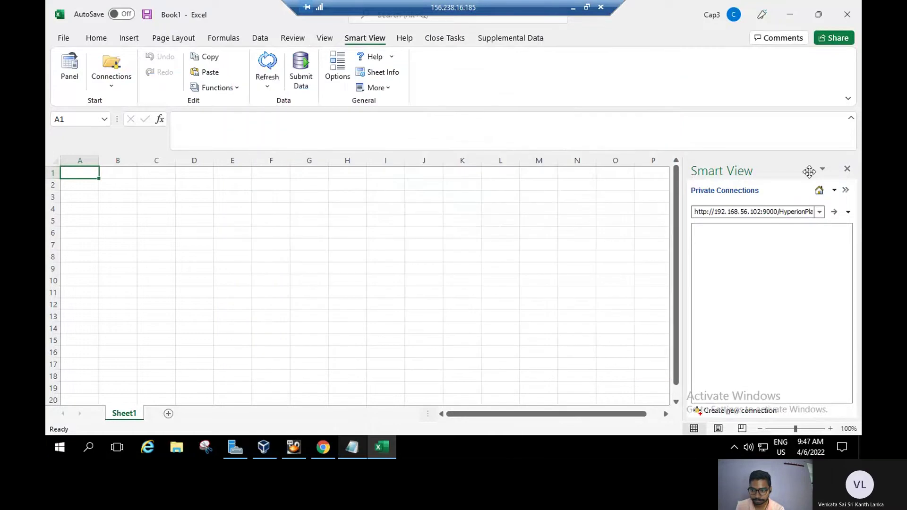
Reconnect to the SmartView address and sign in with the cloud admin user name and password.
{"action": "left_click", "coordinate": [820, 212]}
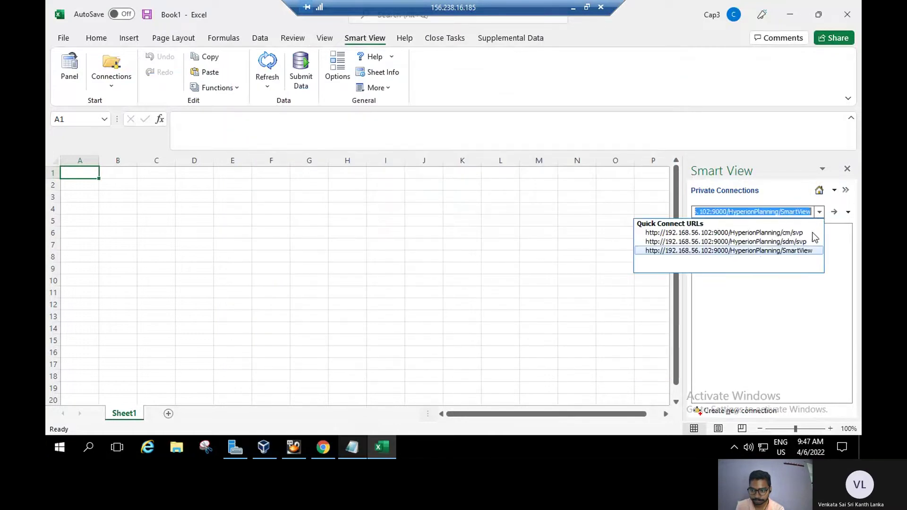
{"action": "left_click", "coordinate": [807, 251]}
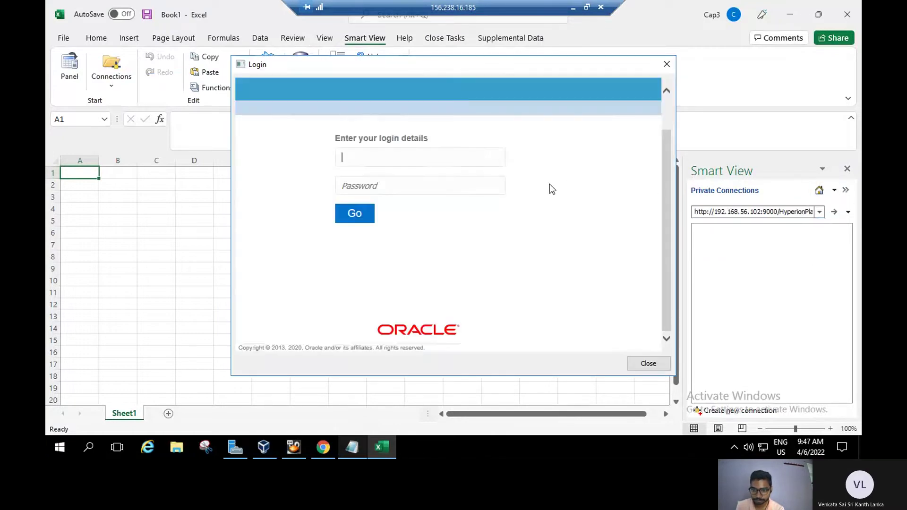
{"action": "type", "text": "epm_defaut"}
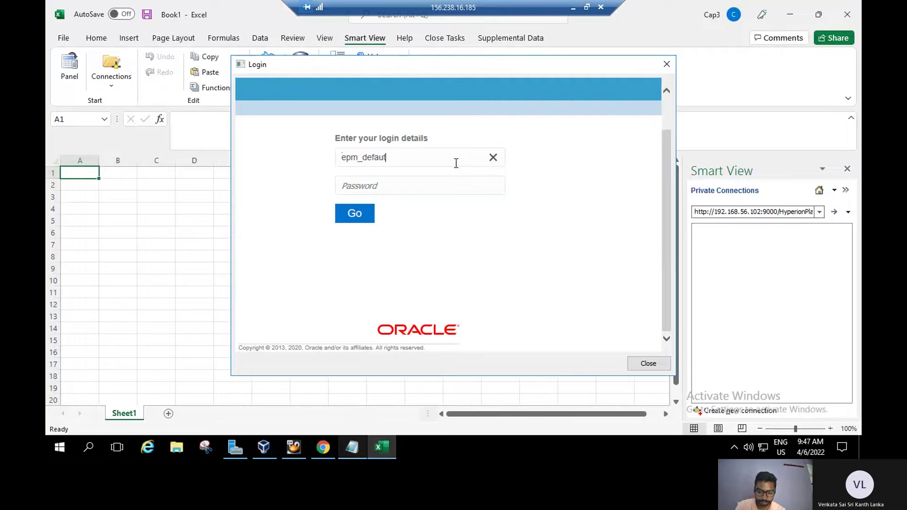
{"action": "key", "text": "BackSpace"}
{"action": "type", "text": "lt_cloud_"}
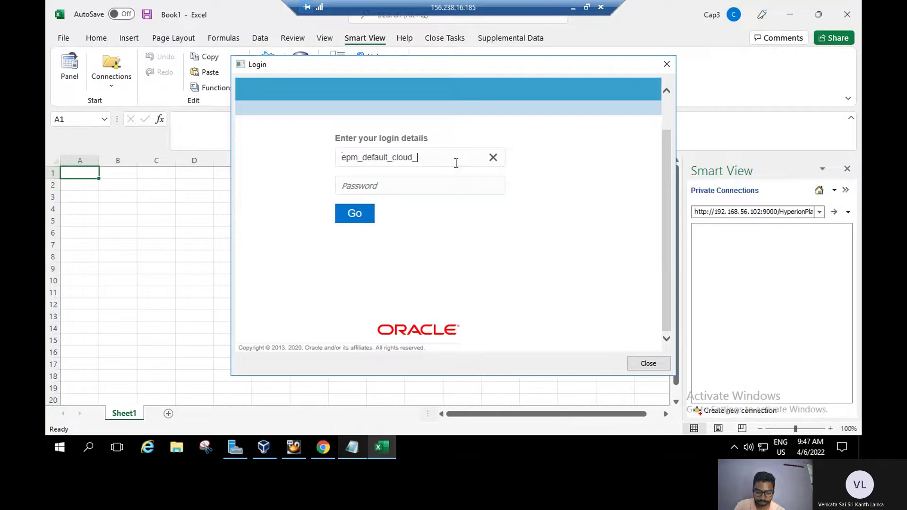
{"action": "type", "text": "admin"}
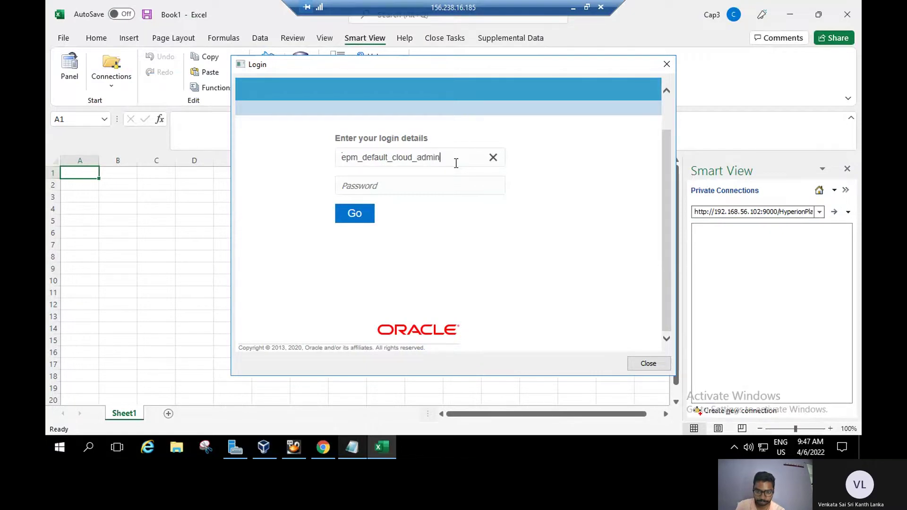
{"action": "left_click", "coordinate": [445, 187]}
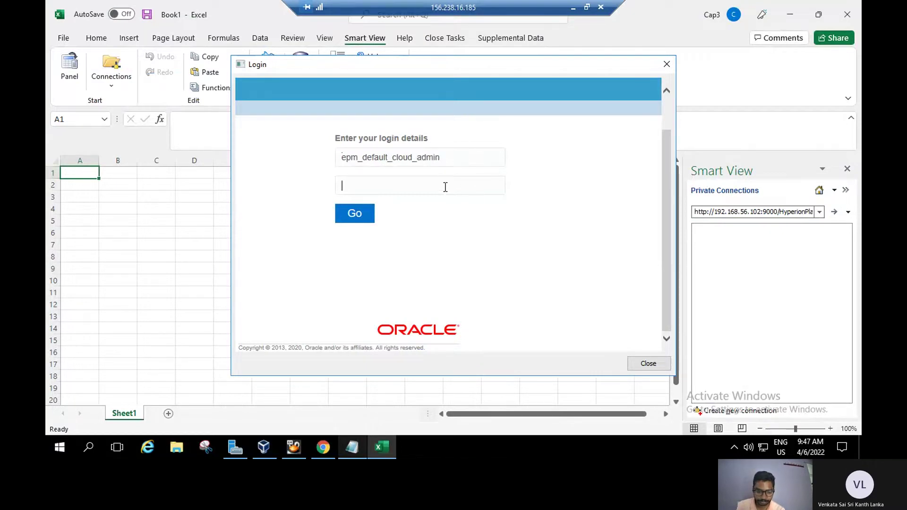
{"action": "key", "text": "Caps_Lock"}
{"action": "key", "text": "Caps_Lock"}
{"action": "type", "text": "•••"}
{"action": "key", "text": "Caps_Lock"}
{"action": "type", "text": "•"}
{"action": "key", "text": "Caps_Lock"}
{"action": "type", "text": "••"}
{"action": "left_click", "coordinate": [359, 214]}
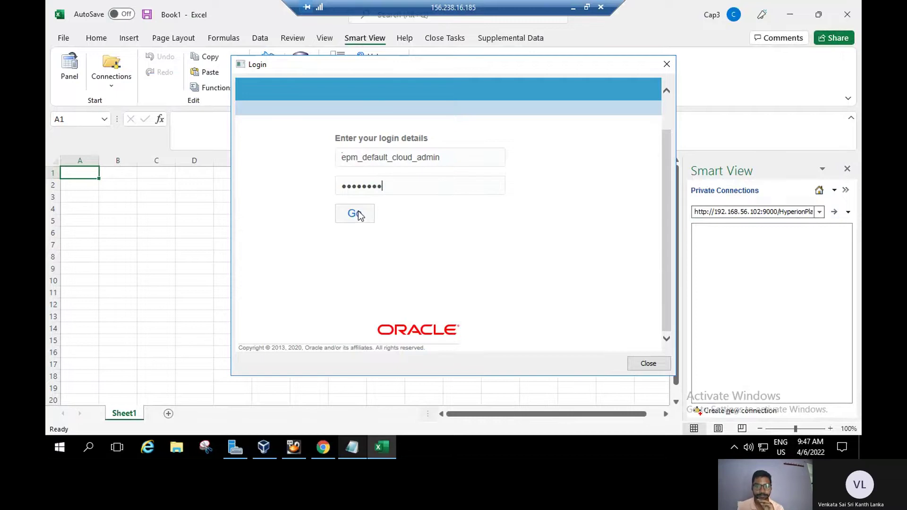
{"action": "left_click", "coordinate": [359, 216]}
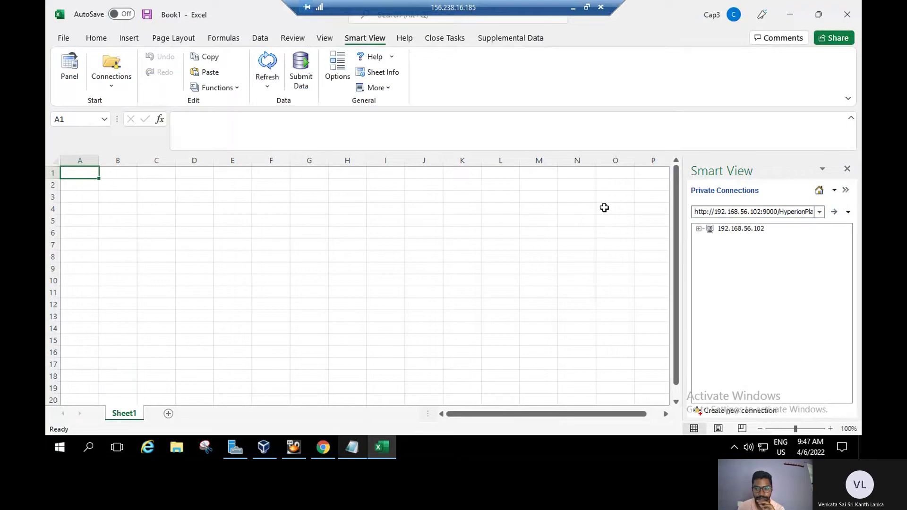
Expand 192.168.56.102, then FCCS_Org, then Library in the Smart View tree.
{"action": "left_click", "coordinate": [699, 230]}
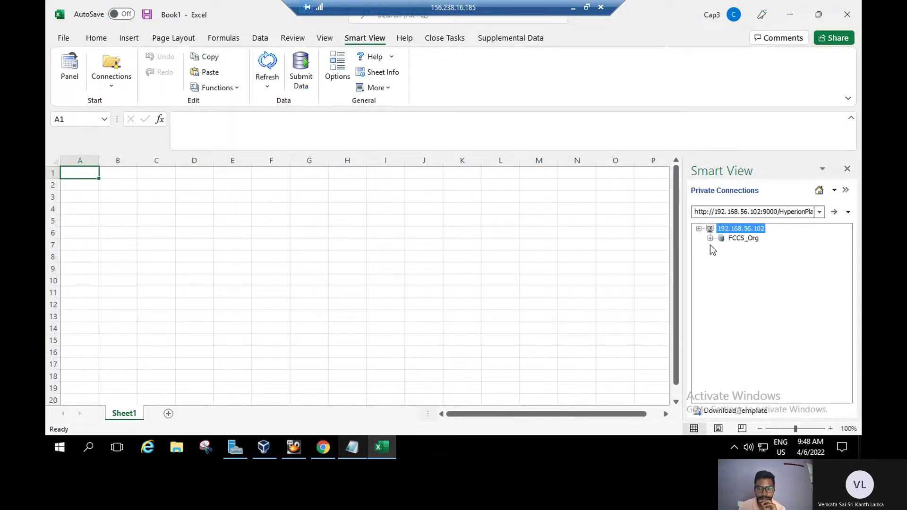
{"action": "left_click", "coordinate": [710, 239]}
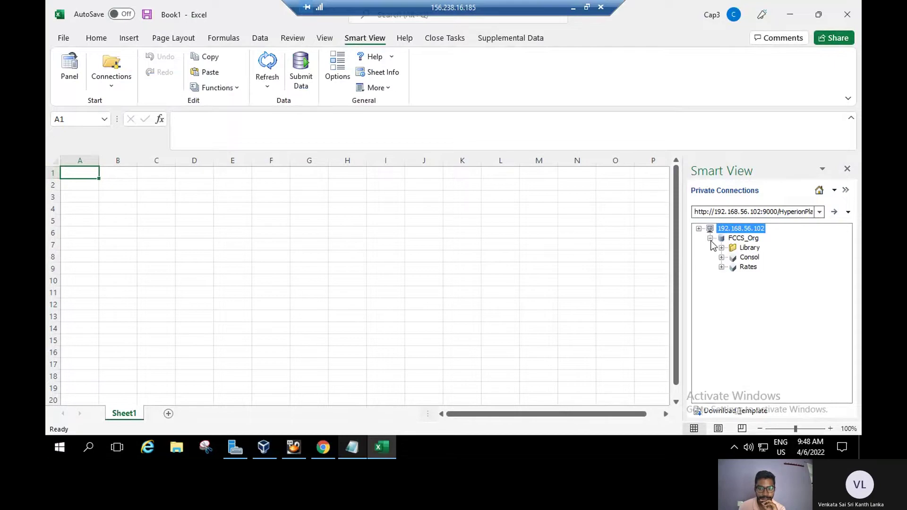
{"action": "left_click", "coordinate": [721, 249]}
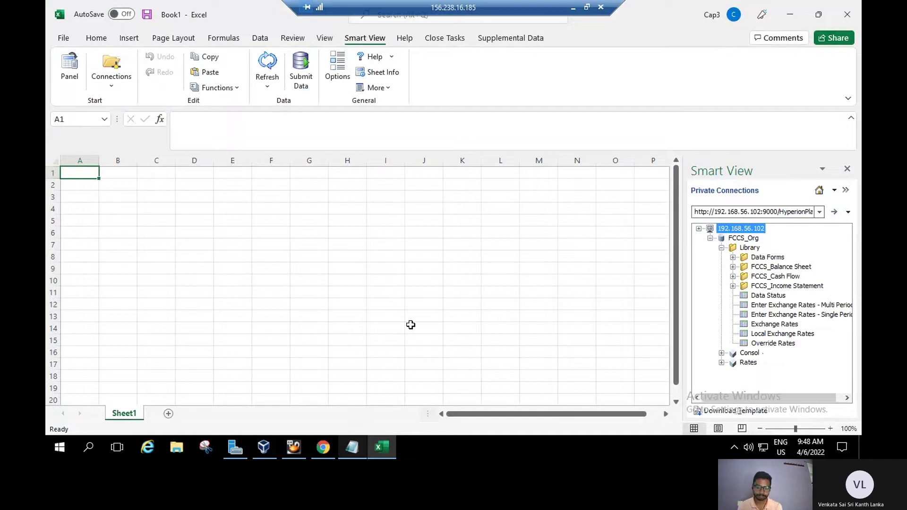
Switch to the lab guide, turn back to Practice 6-2, and read steps 2 to 4.
{"action": "left_click", "coordinate": [321, 453]}
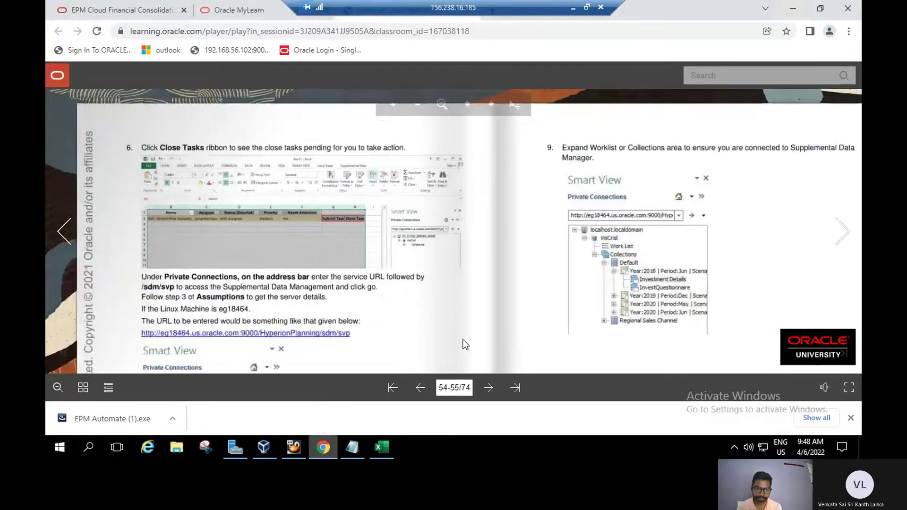
{"action": "left_click", "coordinate": [78, 326]}
{"action": "left_click", "coordinate": [79, 325]}
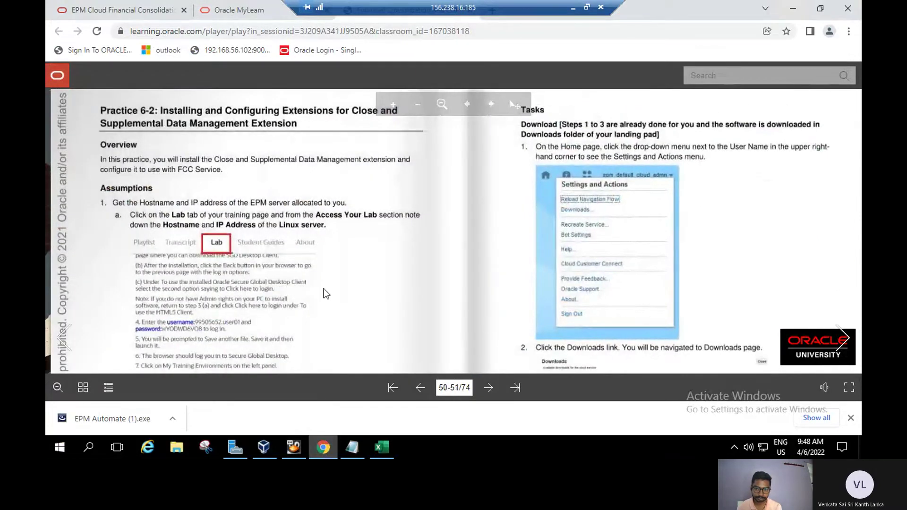
{"action": "scroll", "coordinate": [325, 194], "scroll_direction": "down", "scroll_amount": 3}
{"action": "left_click_drag", "start_coordinate": [359, 278], "coordinate": [326, 148]}
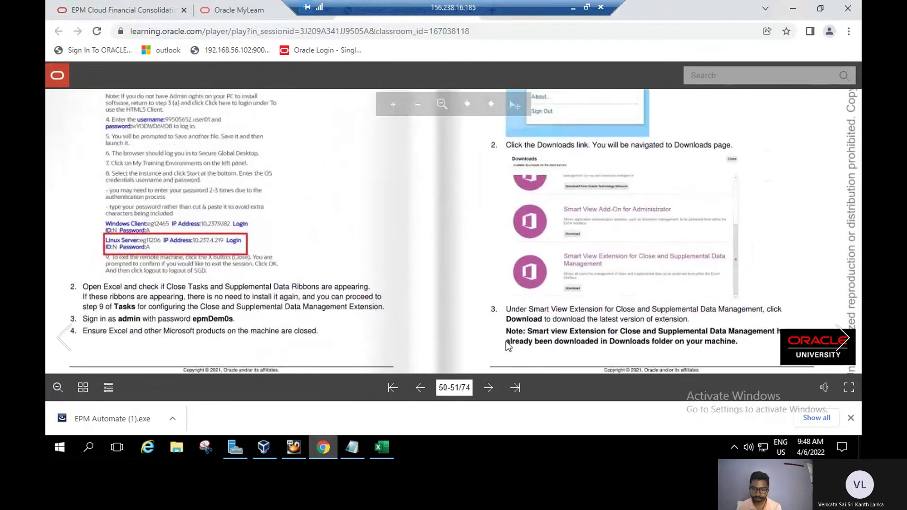
Read the configuration steps on pages 52-53, then advance the guide to pages 54-55.
{"action": "left_click", "coordinate": [842, 337]}
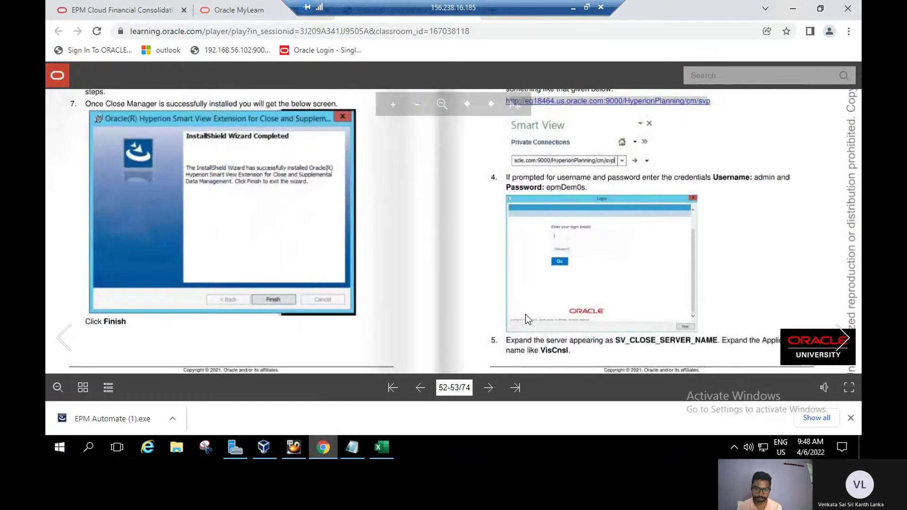
{"action": "left_click_drag", "start_coordinate": [525, 313], "coordinate": [546, 376]}
{"action": "left_click_drag", "start_coordinate": [452, 215], "coordinate": [434, 244]}
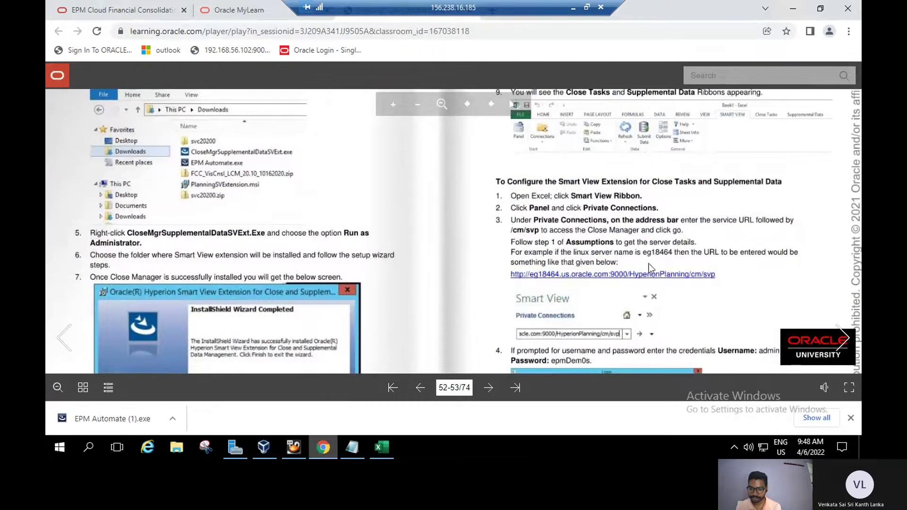
{"action": "scroll", "coordinate": [667, 280], "scroll_direction": "down", "scroll_amount": 1}
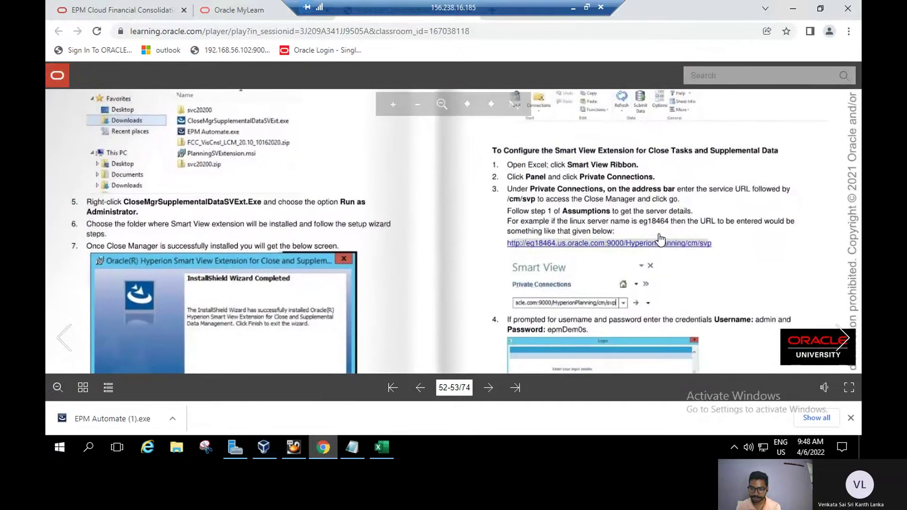
{"action": "scroll", "coordinate": [748, 248], "scroll_direction": "down", "scroll_amount": 2}
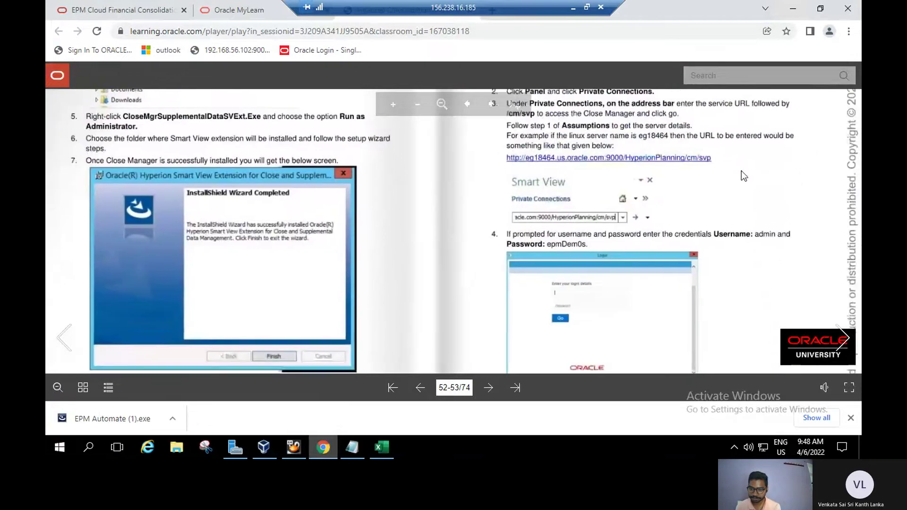
{"action": "scroll", "coordinate": [725, 265], "scroll_direction": "down", "scroll_amount": 1}
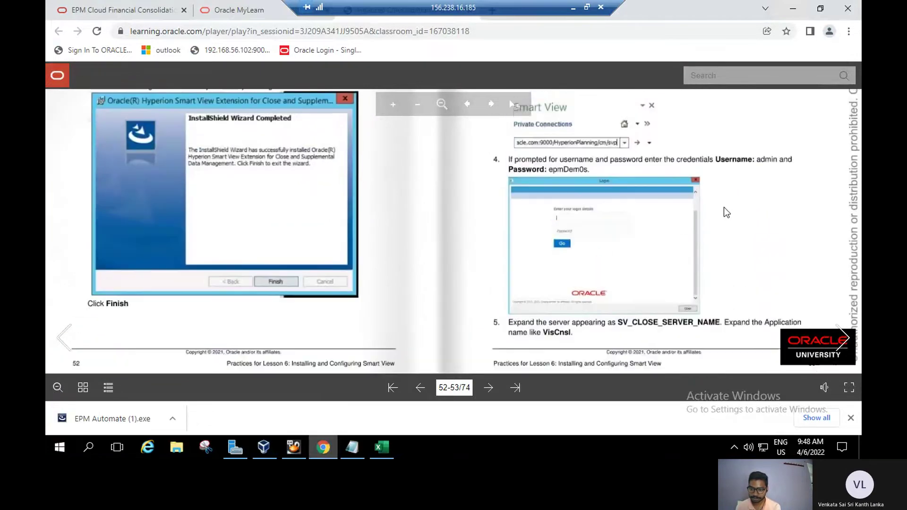
{"action": "left_click", "coordinate": [850, 318]}
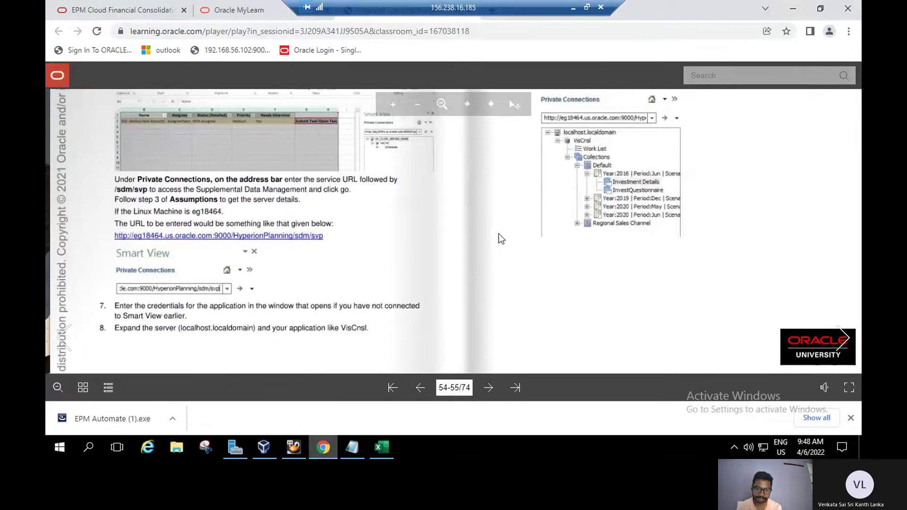
{"action": "scroll", "coordinate": [515, 306], "scroll_direction": "up", "scroll_amount": 2}
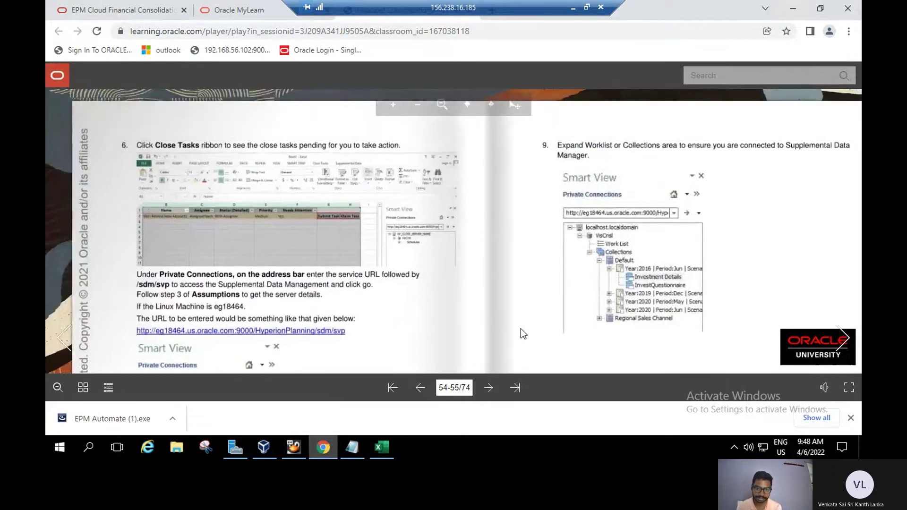
{"action": "scroll", "coordinate": [520, 328], "scroll_direction": "down", "scroll_amount": 2}
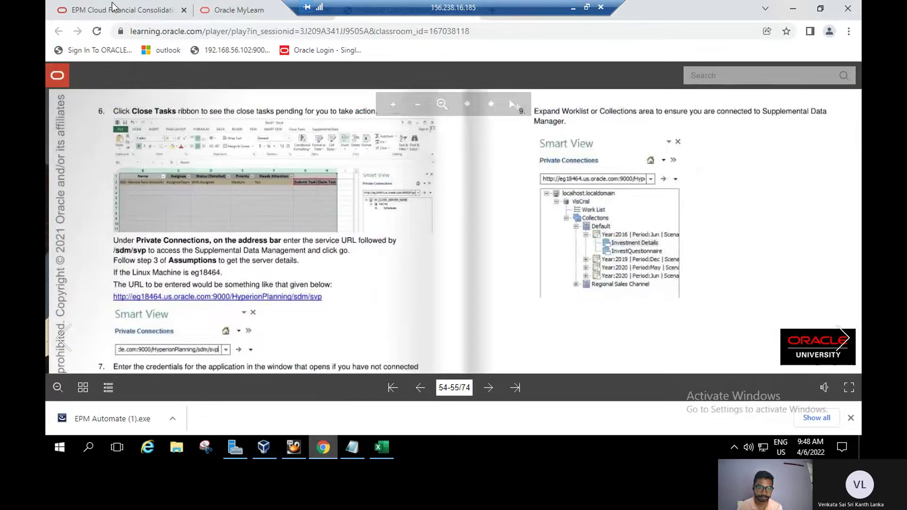
Connect Smart View through the cm/svp URL and expand SV_CLOSE_SERVER_NAME and FCCS_Org.
{"action": "left_click", "coordinate": [382, 446]}
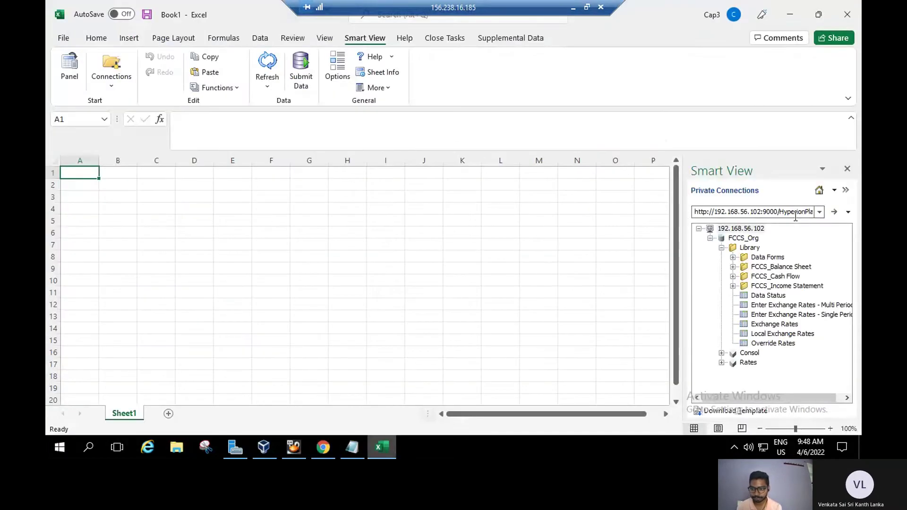
{"action": "left_click", "coordinate": [819, 212]}
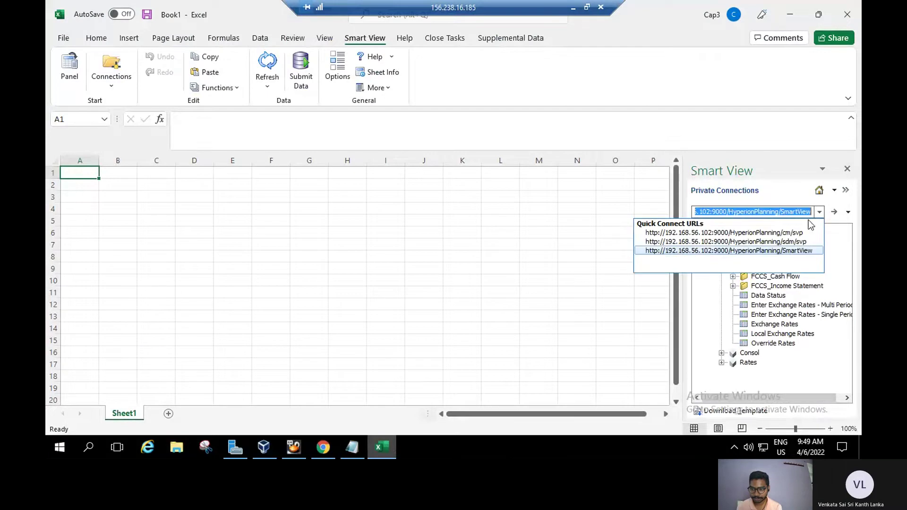
{"action": "left_click", "coordinate": [802, 233]}
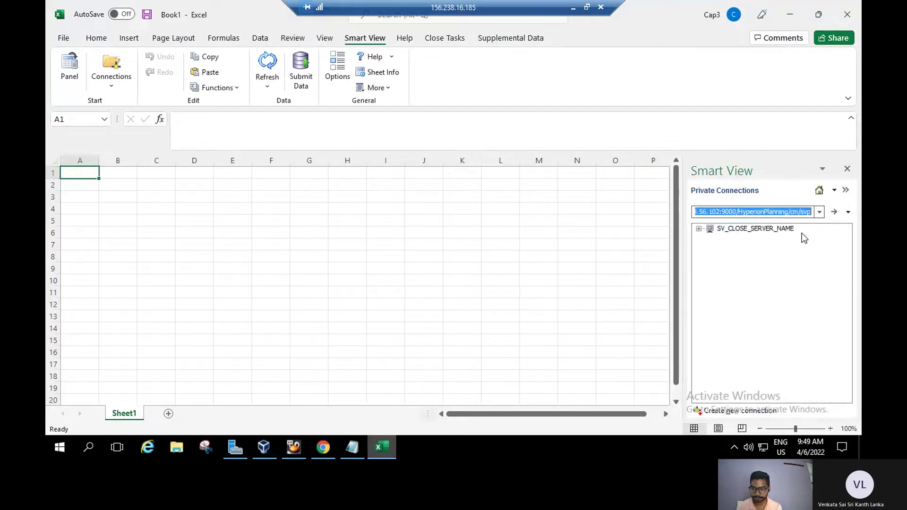
{"action": "left_click", "coordinate": [698, 229]}
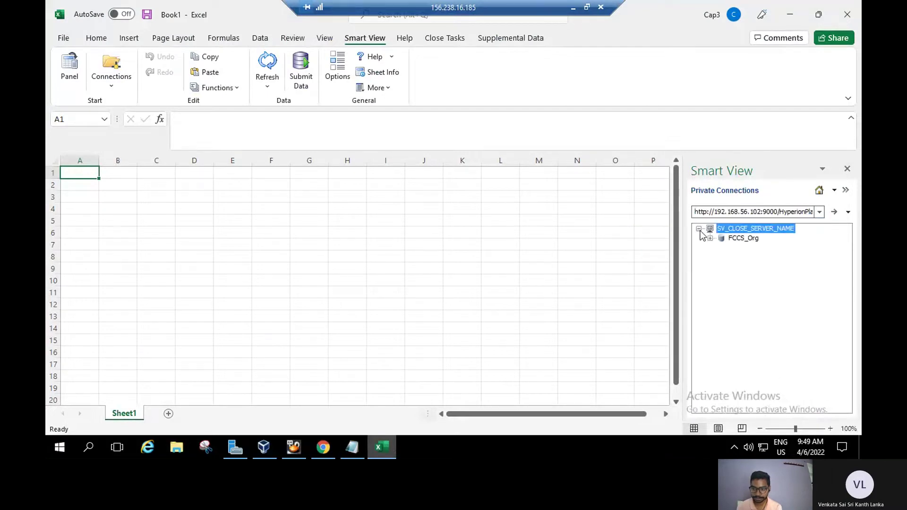
{"action": "left_click", "coordinate": [710, 238]}
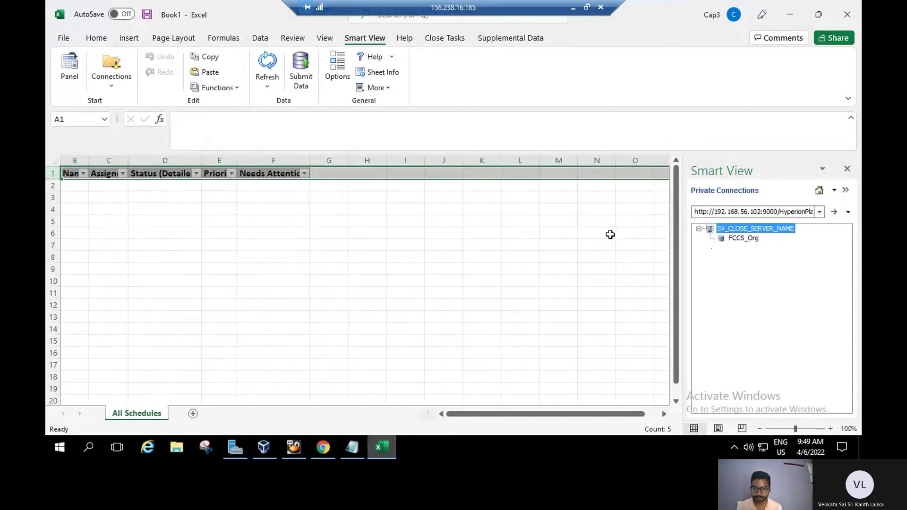
Show the close task commands, reconnect to the Close Manager URL, and dismiss the NullPointerException error.
{"action": "left_click", "coordinate": [453, 43]}
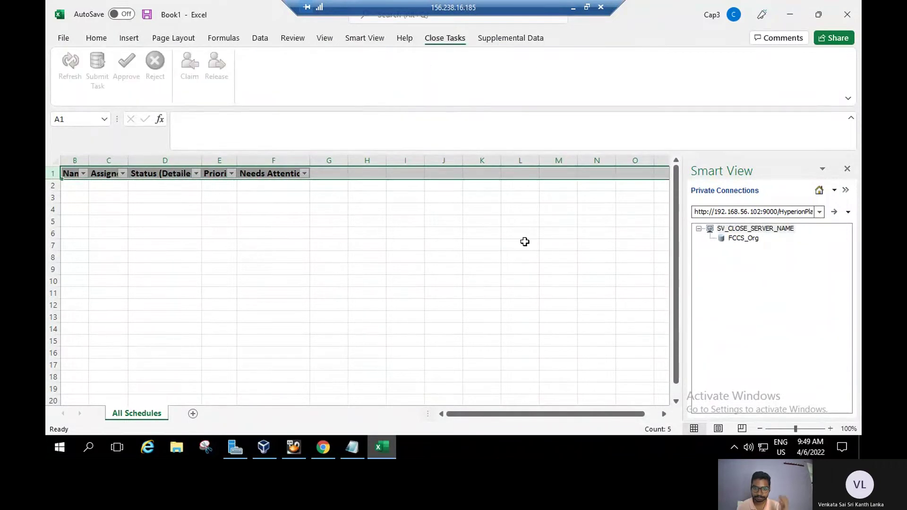
{"action": "left_click", "coordinate": [699, 231]}
{"action": "left_click", "coordinate": [699, 229]}
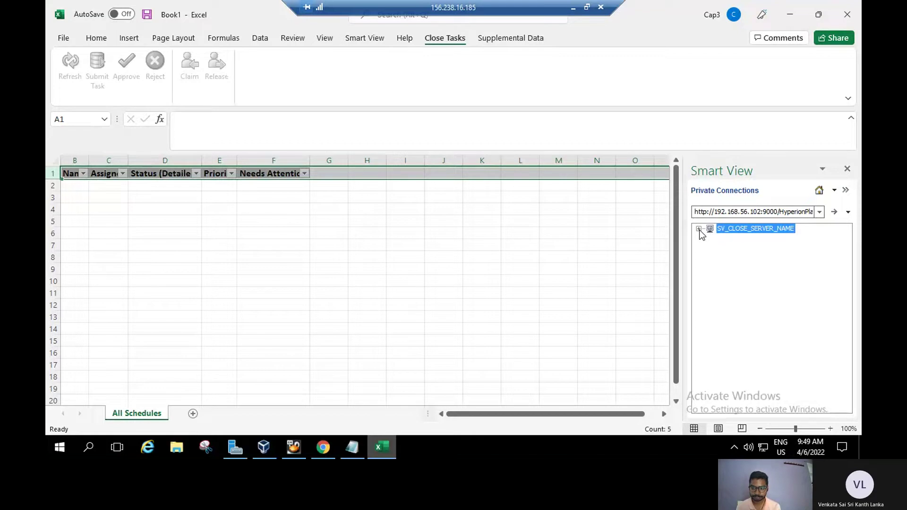
{"action": "left_click", "coordinate": [699, 229]}
{"action": "left_click", "coordinate": [834, 212]}
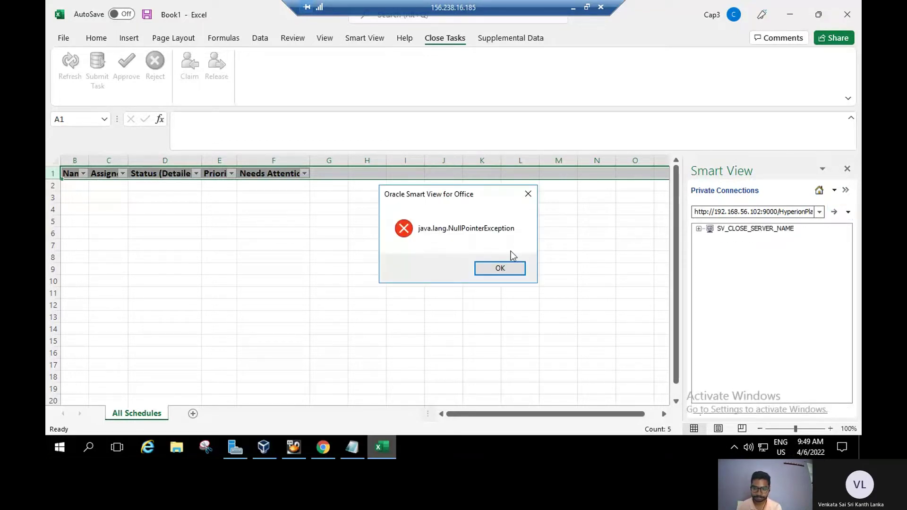
{"action": "left_click", "coordinate": [501, 269]}
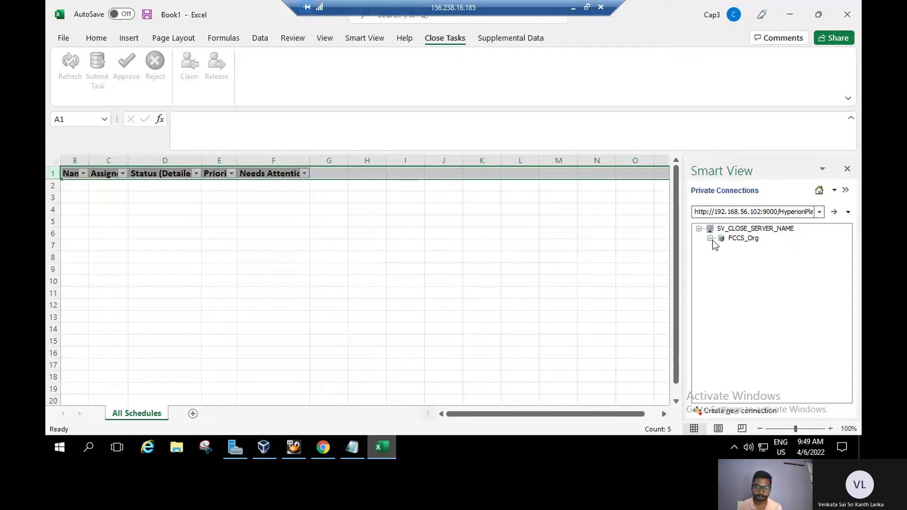
Re-expand SV_CLOSE_SERVER_NAME, select cells F2 and G2, then switch to the lab guide.
{"action": "left_click", "coordinate": [699, 229]}
{"action": "left_click", "coordinate": [699, 229]}
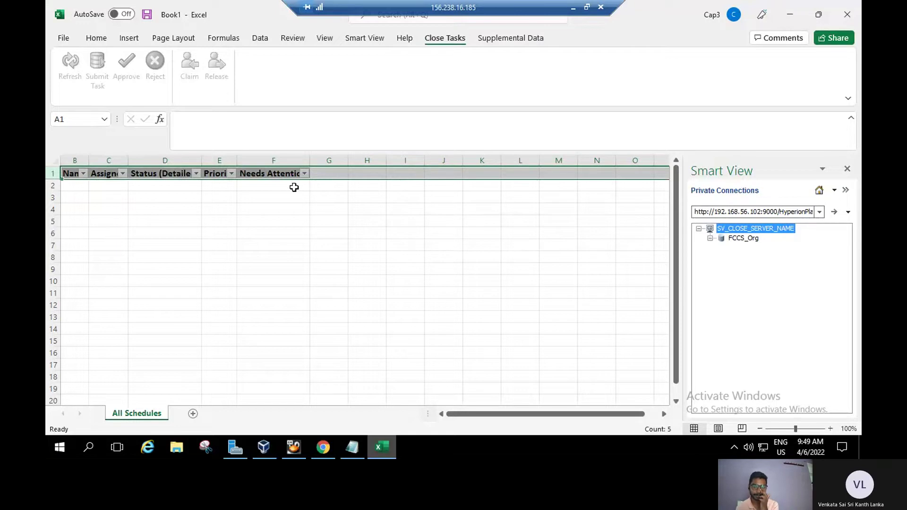
{"action": "left_click", "coordinate": [294, 187]}
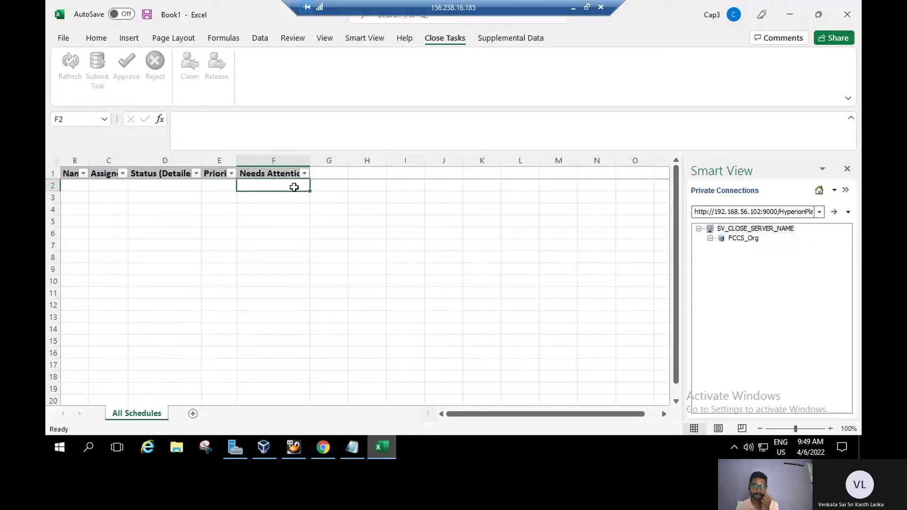
{"action": "left_click", "coordinate": [325, 184]}
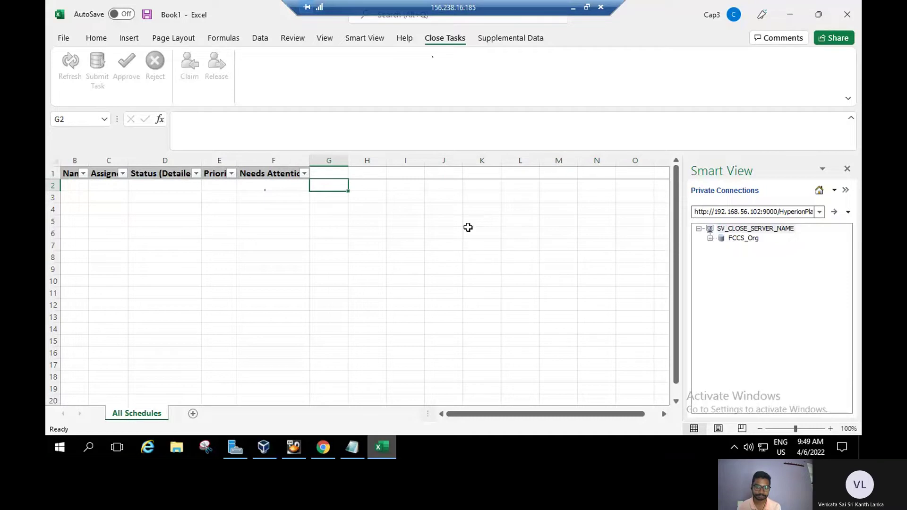
{"action": "left_click", "coordinate": [324, 450]}
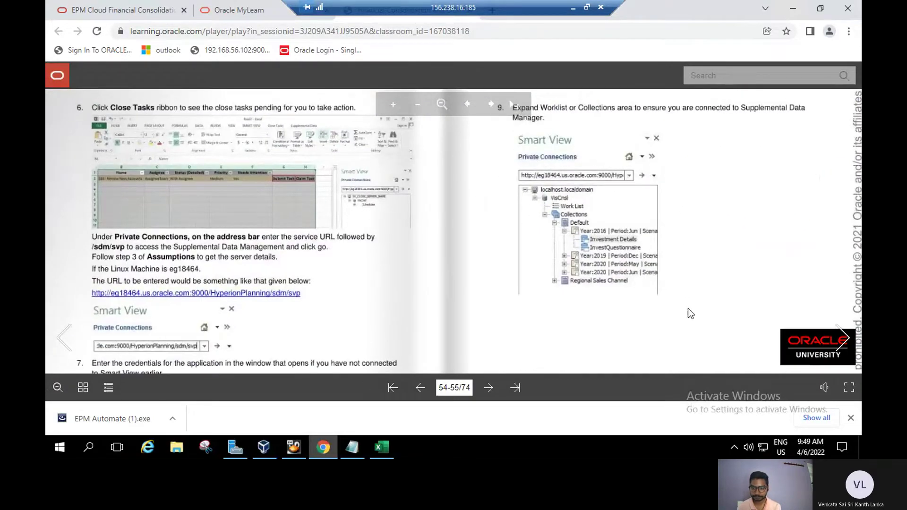
Turn the lab guide to pages 56-57 and scroll through the zoomed pages.
{"action": "left_click", "coordinate": [845, 338]}
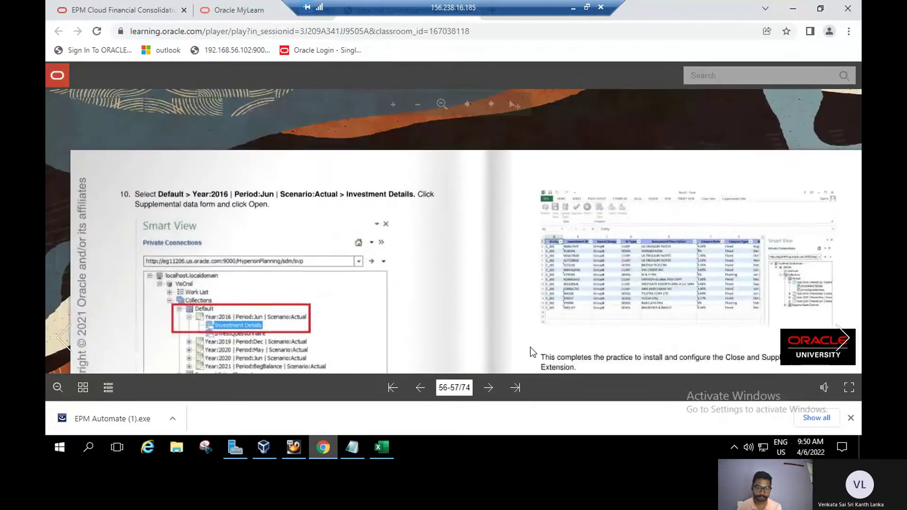
{"action": "scroll", "coordinate": [514, 283], "scroll_direction": "down", "scroll_amount": 2}
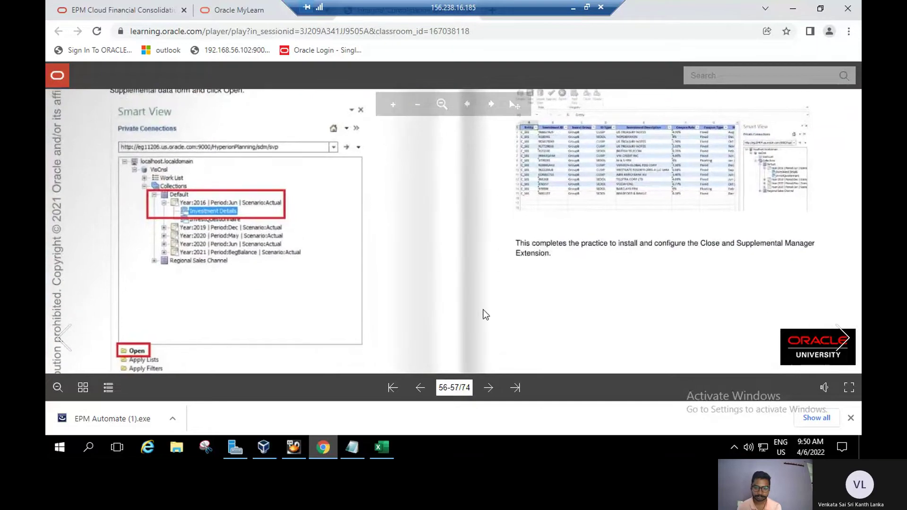
{"action": "scroll", "coordinate": [475, 255], "scroll_direction": "down", "scroll_amount": 2}
{"action": "scroll", "coordinate": [475, 256], "scroll_direction": "up", "scroll_amount": 3}
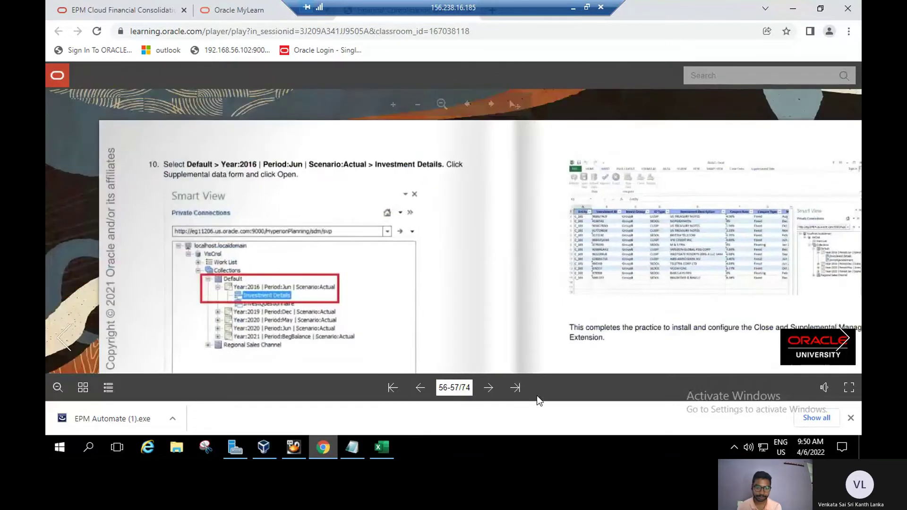
{"action": "scroll", "coordinate": [469, 225], "scroll_direction": "down", "scroll_amount": 3}
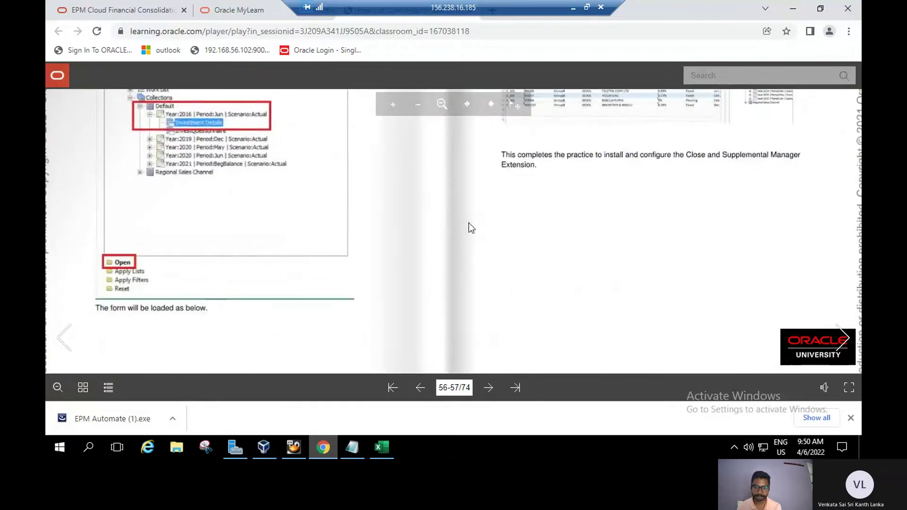
{"action": "scroll", "coordinate": [583, 220], "scroll_direction": "up", "scroll_amount": 1}
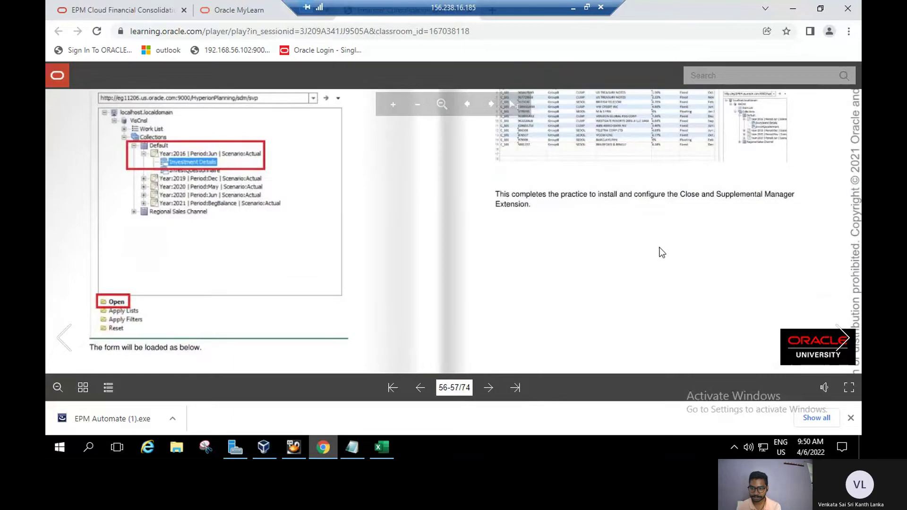
{"action": "scroll", "coordinate": [665, 222], "scroll_direction": "up", "scroll_amount": 2}
{"action": "scroll", "coordinate": [654, 289], "scroll_direction": "up", "scroll_amount": 1}
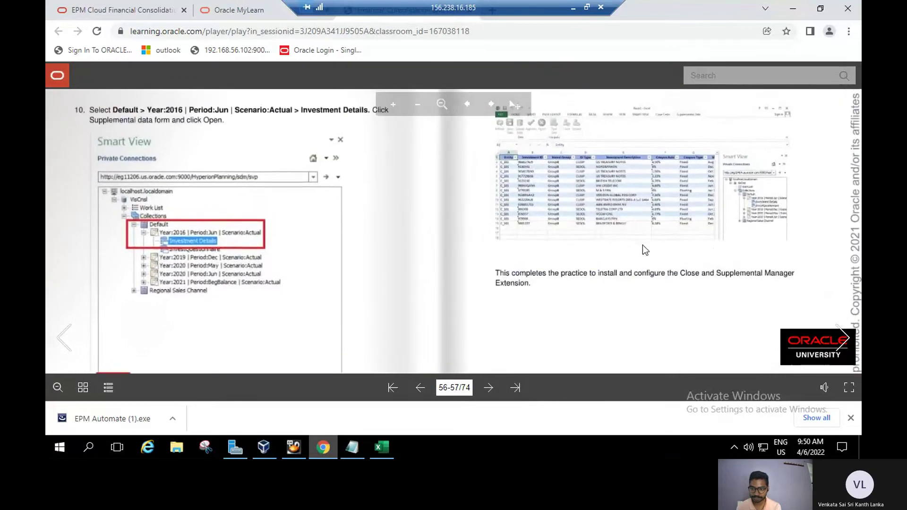
{"action": "scroll", "coordinate": [639, 323], "scroll_direction": "up", "scroll_amount": 1}
{"action": "scroll", "coordinate": [639, 323], "scroll_direction": "down", "scroll_amount": 3}
{"action": "scroll", "coordinate": [756, 320], "scroll_direction": "up", "scroll_amount": 2}
Advance to pages 58-59, the Lesson 7 Smart View practices.
{"action": "left_click", "coordinate": [846, 334]}
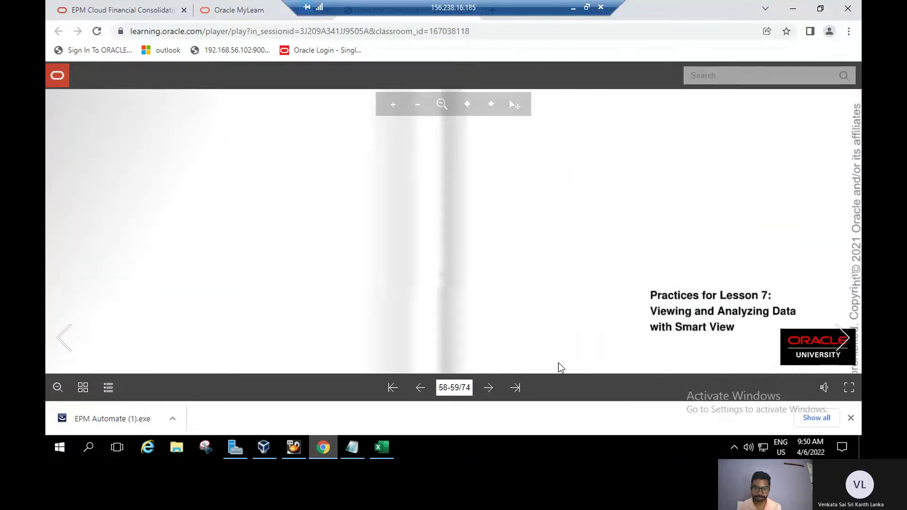
{"action": "scroll", "coordinate": [558, 367], "scroll_direction": "up", "scroll_amount": 3}
{"action": "scroll", "coordinate": [549, 337], "scroll_direction": "down", "scroll_amount": 3}
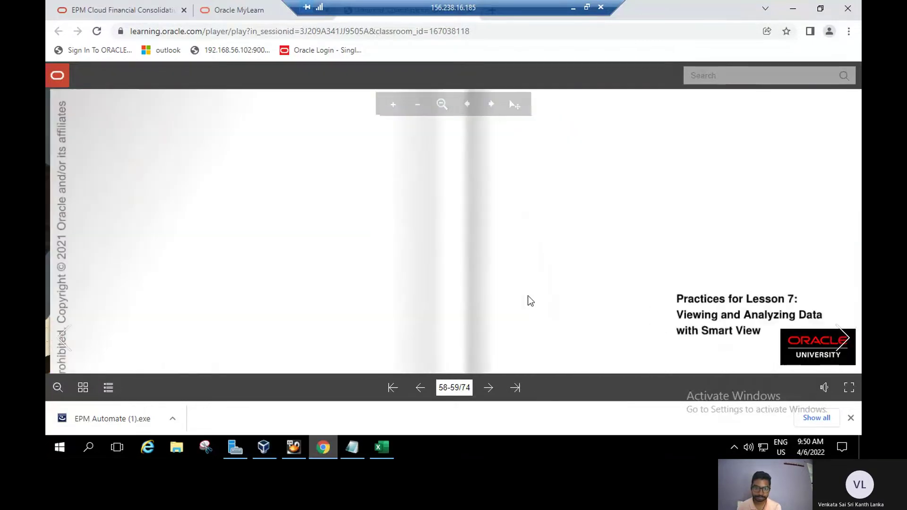
Check the Supplemental Data Tasks in EPM Cloud, then turn the lab guide to pages 60–61.
{"action": "left_click", "coordinate": [125, 13]}
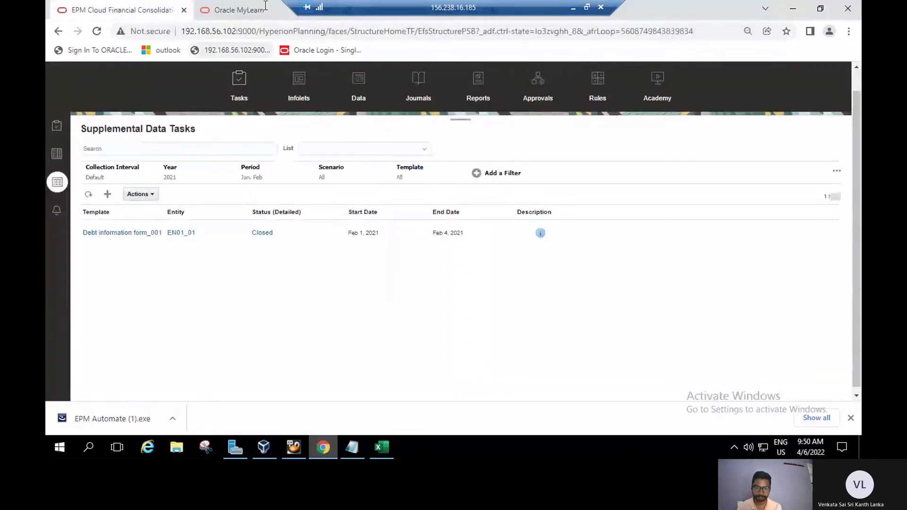
{"action": "key", "text": "ctrl+Tab"}
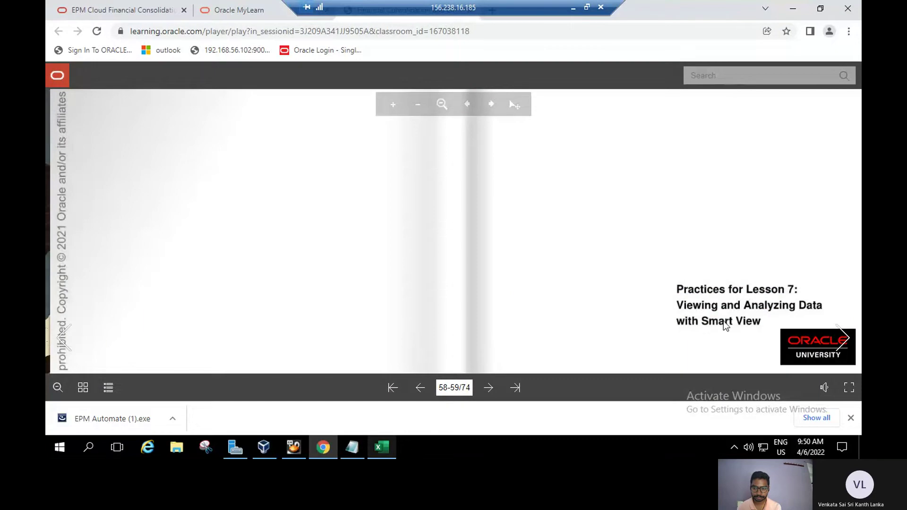
{"action": "left_click_drag", "start_coordinate": [654, 316], "coordinate": [619, 241]}
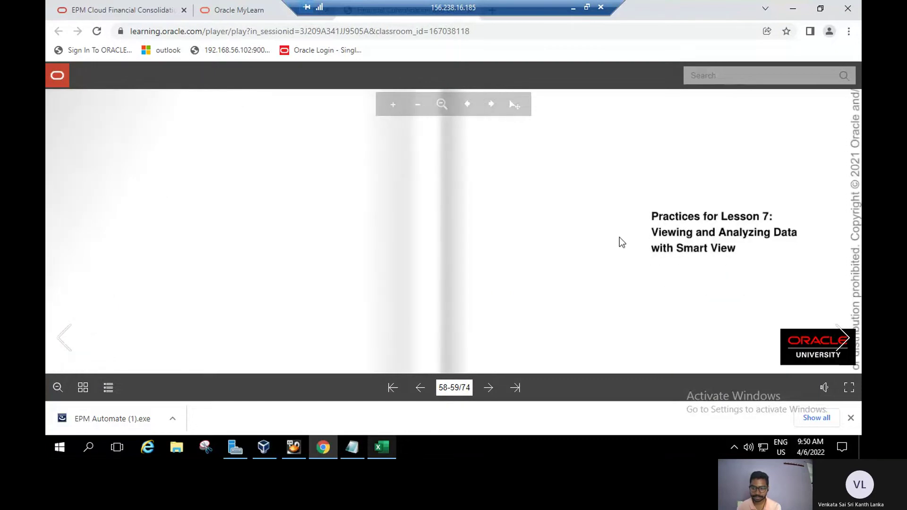
{"action": "left_click", "coordinate": [846, 331]}
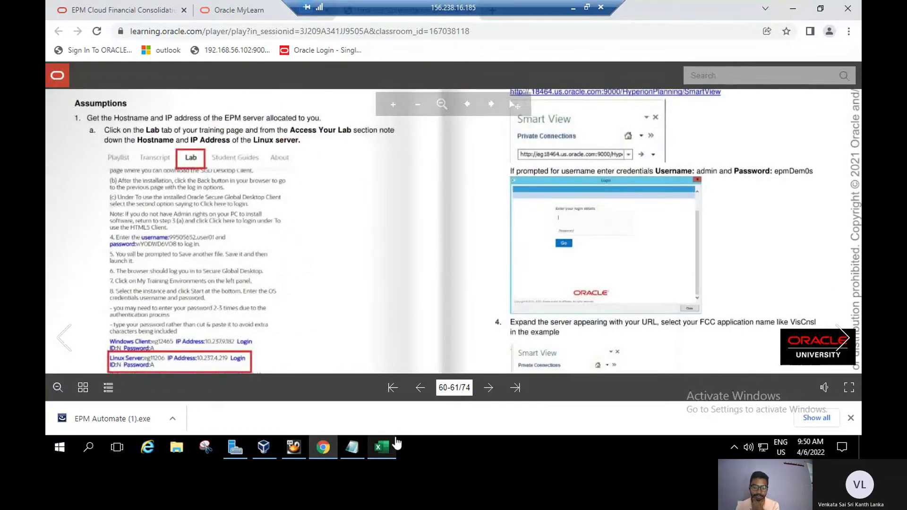
Show Excel's Supplemental Data ribbon and connect via the HyperionPlanning/sdm/svp Quick Connect URL.
{"action": "left_click", "coordinate": [383, 451]}
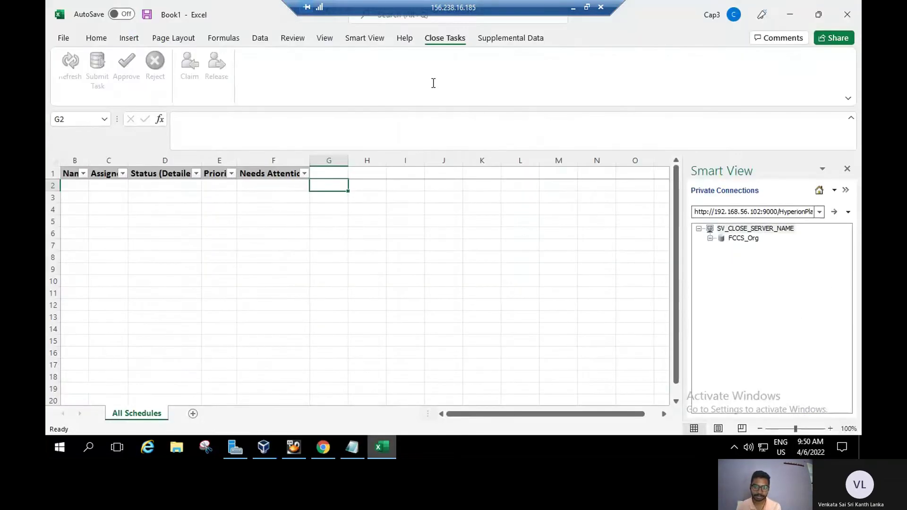
{"action": "left_click", "coordinate": [524, 39]}
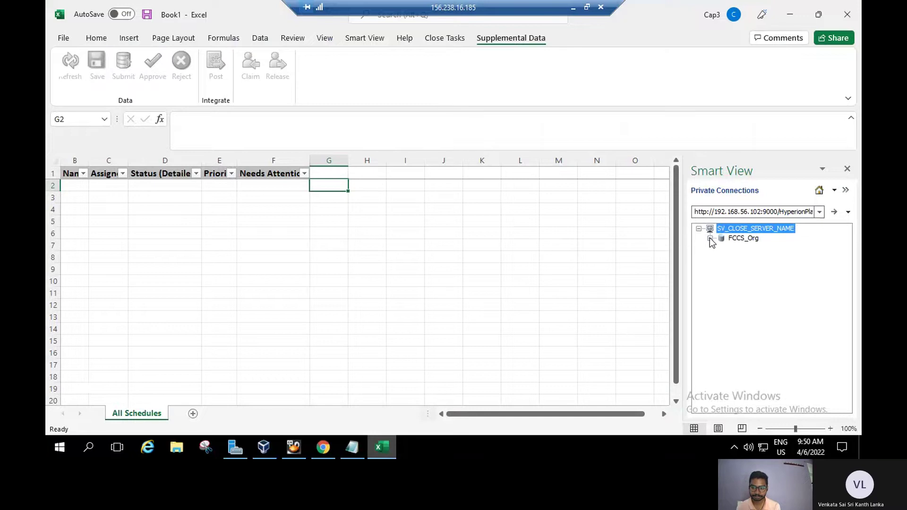
{"action": "left_click", "coordinate": [820, 212]}
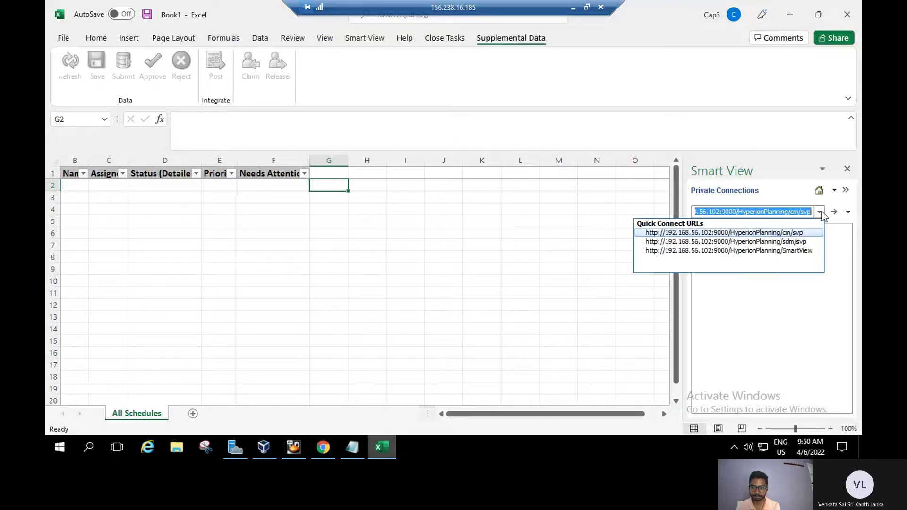
{"action": "left_click", "coordinate": [802, 244]}
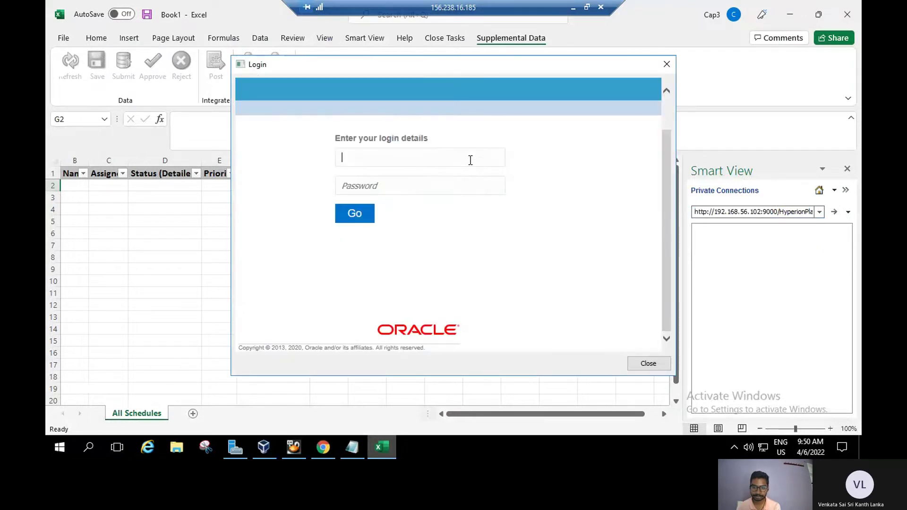
Enter the user name and password in the Login dialog and submit.
{"action": "type", "text": "epm_default_cloud_admin"}
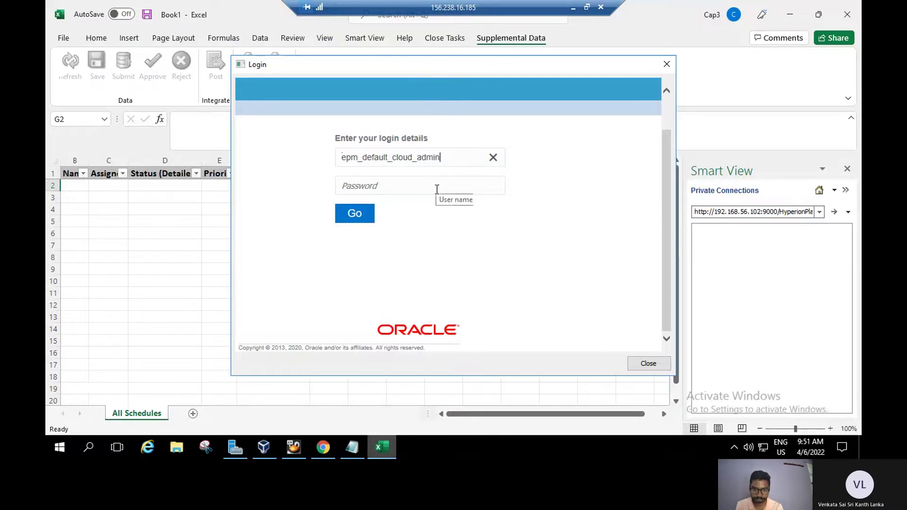
{"action": "left_click", "coordinate": [437, 189]}
{"action": "type", "text": "••••••••"}
{"action": "left_click", "coordinate": [362, 215]}
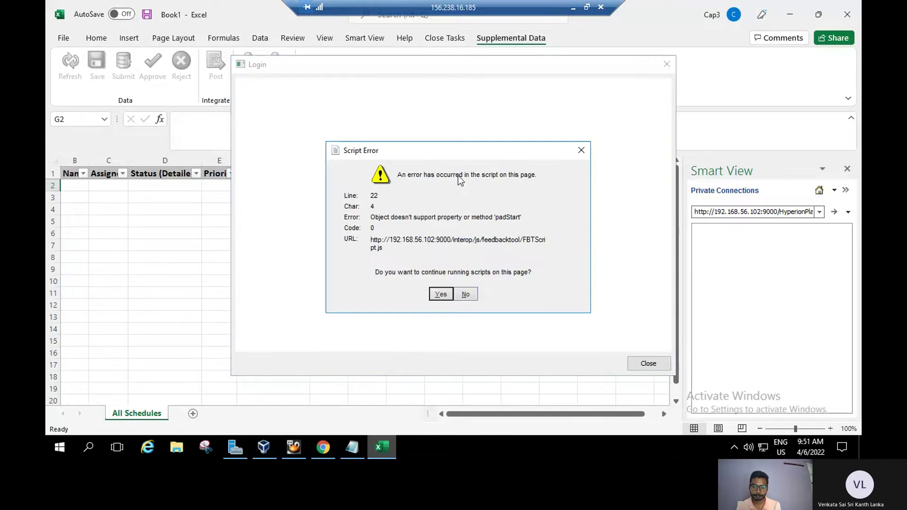
Answer the three Script Error dialogs so login finishes and localhost appears under Private Connections.
{"action": "left_click", "coordinate": [440, 294]}
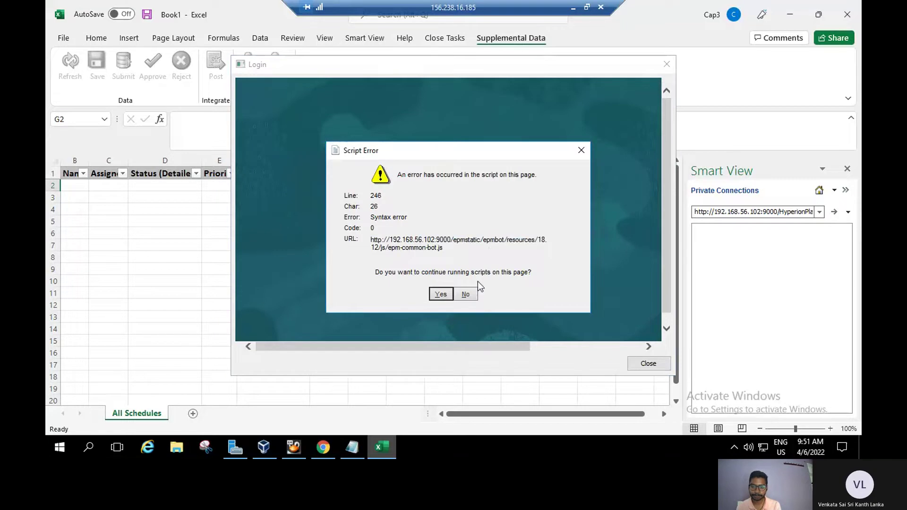
{"action": "left_click", "coordinate": [466, 294]}
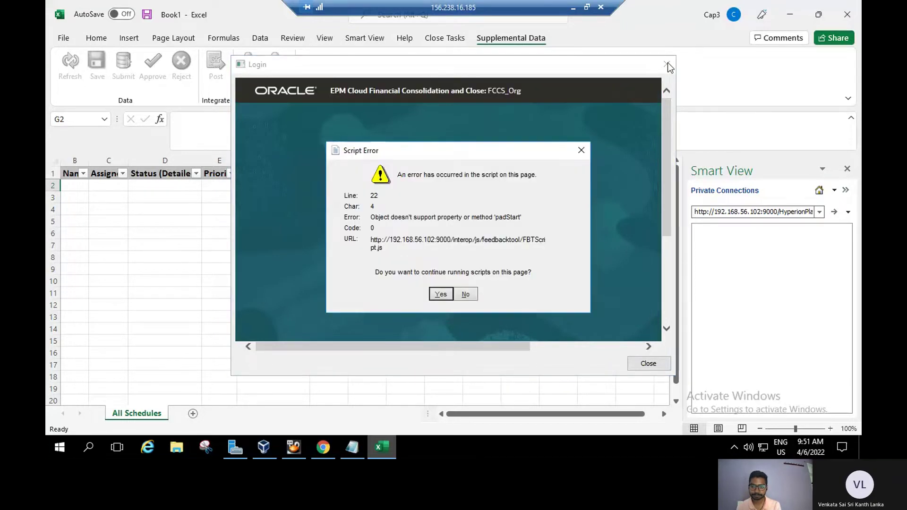
{"action": "left_click", "coordinate": [465, 294]}
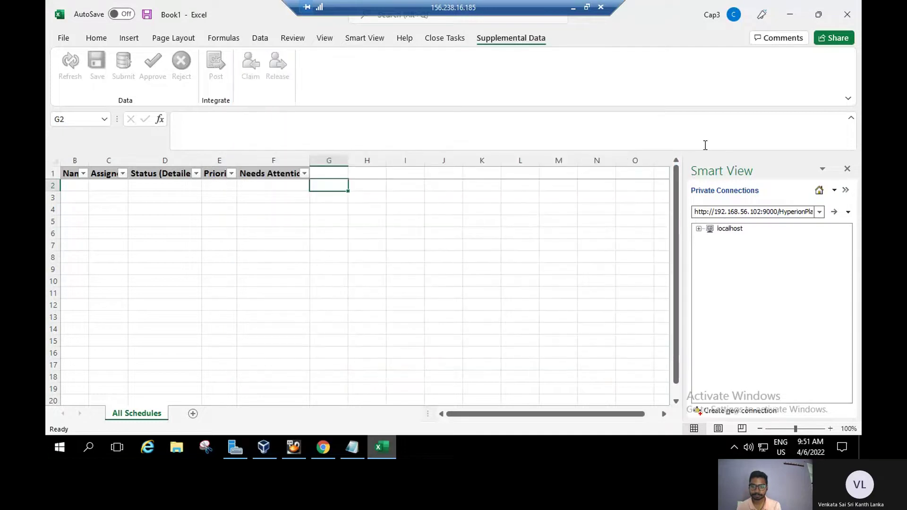
Open Debit details_001 under localhost > FCCS_Org > Collections > Default > Year:2022.
{"action": "left_click", "coordinate": [698, 229]}
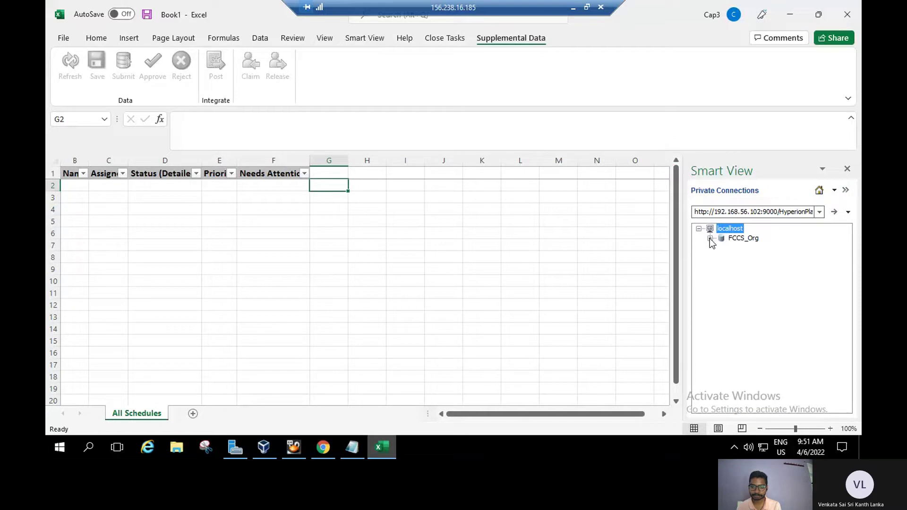
{"action": "left_click", "coordinate": [710, 239]}
{"action": "left_click", "coordinate": [720, 257]}
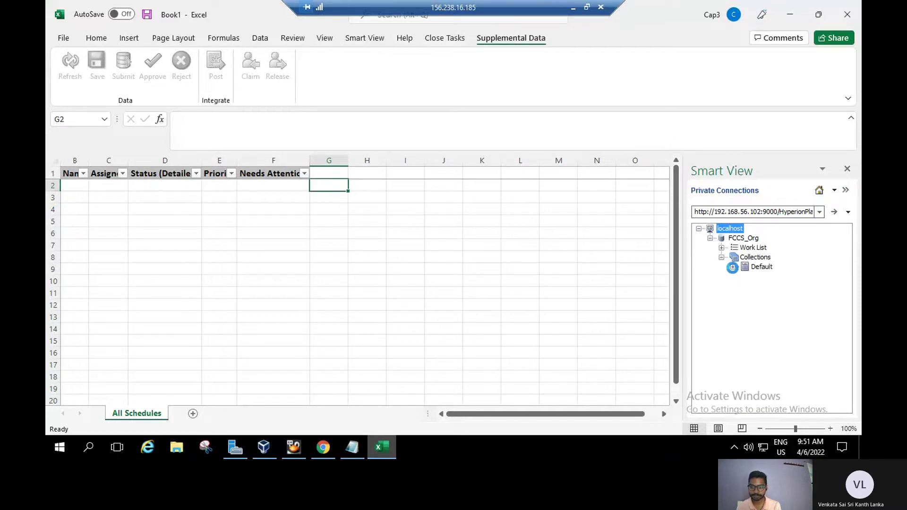
{"action": "left_click", "coordinate": [732, 267]}
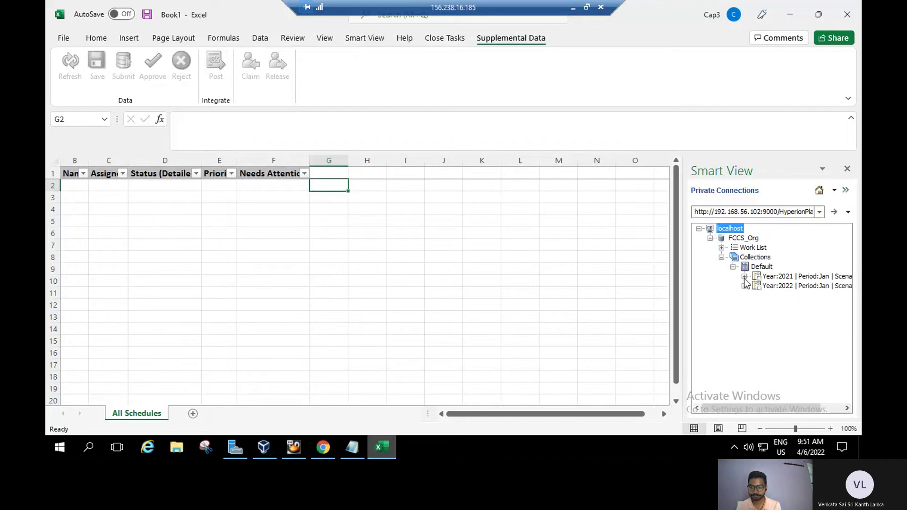
{"action": "left_click", "coordinate": [743, 276]}
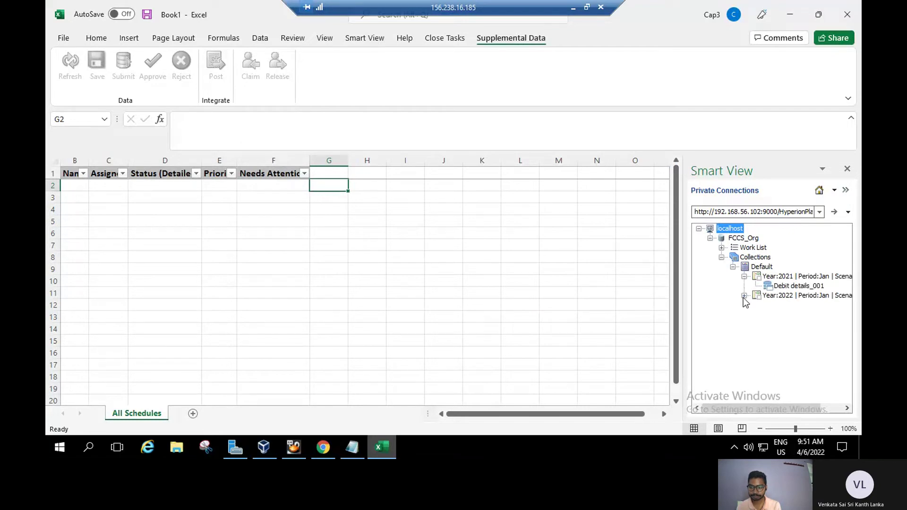
{"action": "left_click", "coordinate": [744, 297]}
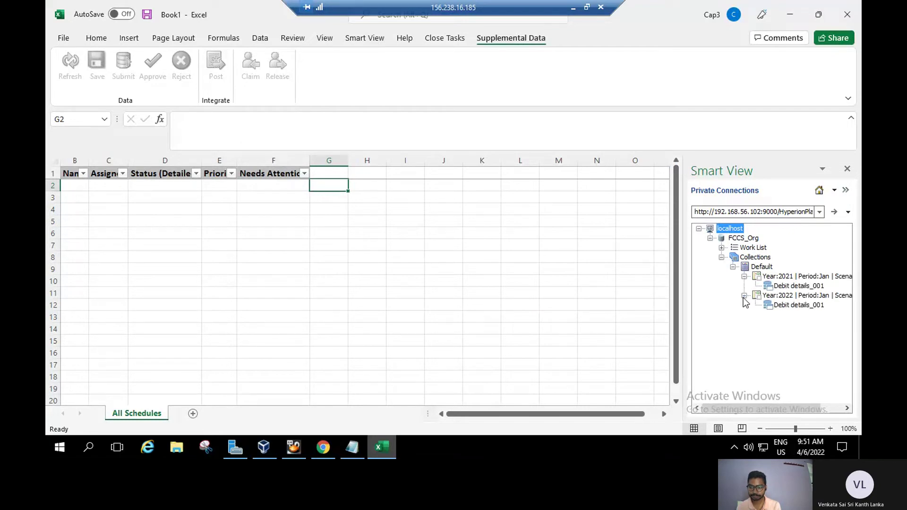
{"action": "left_click", "coordinate": [785, 306]}
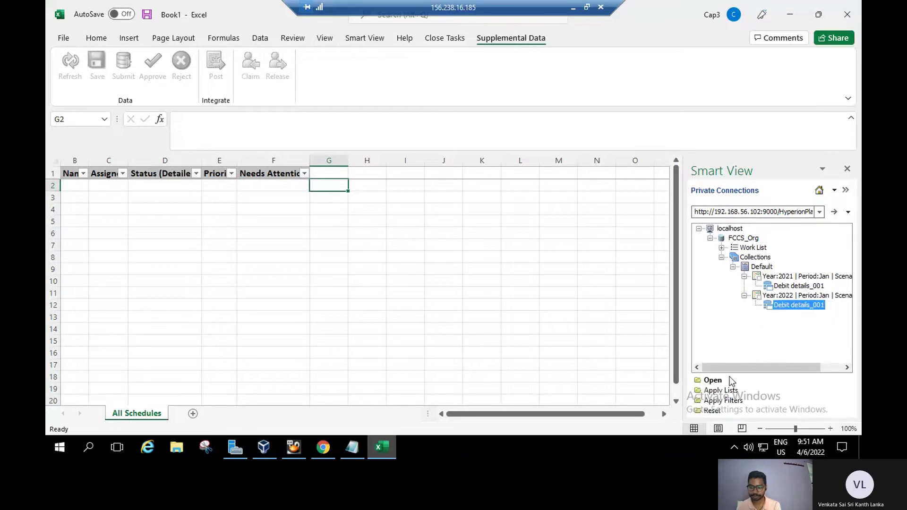
{"action": "left_click", "coordinate": [713, 381]}
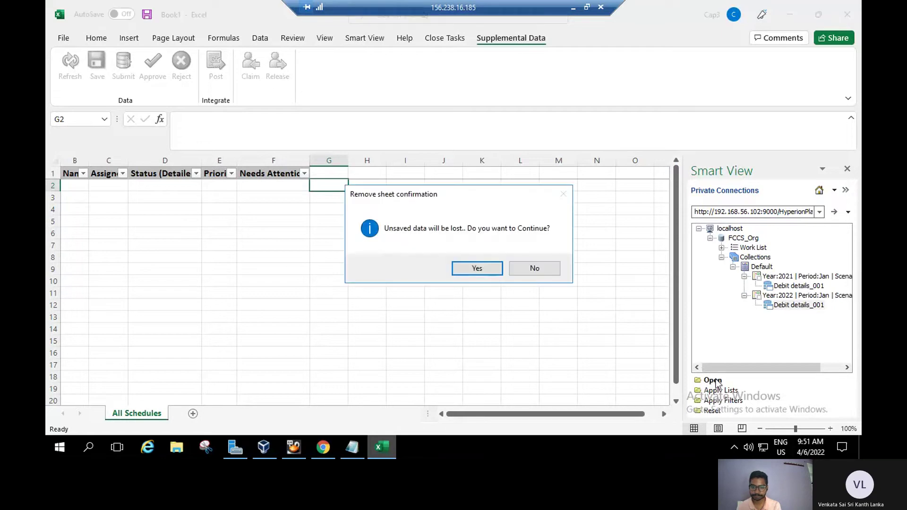
Discard the unsaved sheet and scroll to review the Other Debt row of 5,562.
{"action": "left_click", "coordinate": [475, 269]}
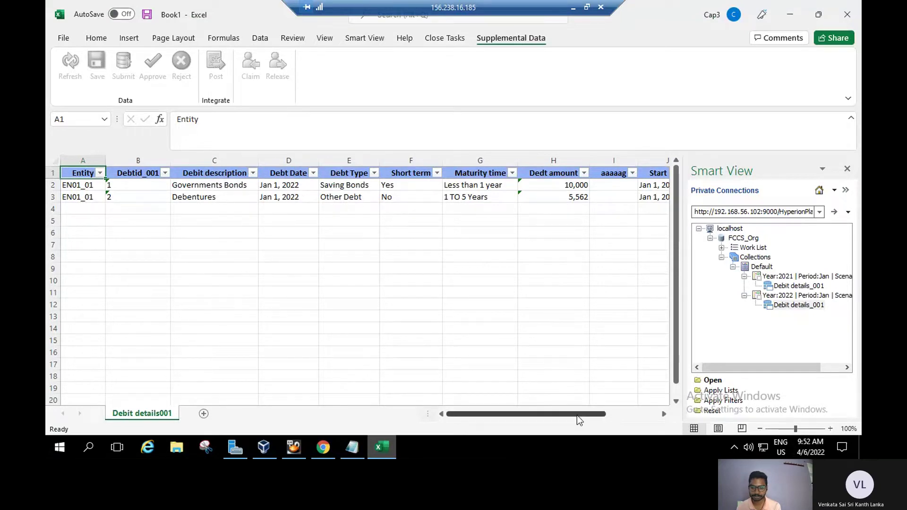
{"action": "left_click_drag", "start_coordinate": [576, 415], "coordinate": [659, 417]}
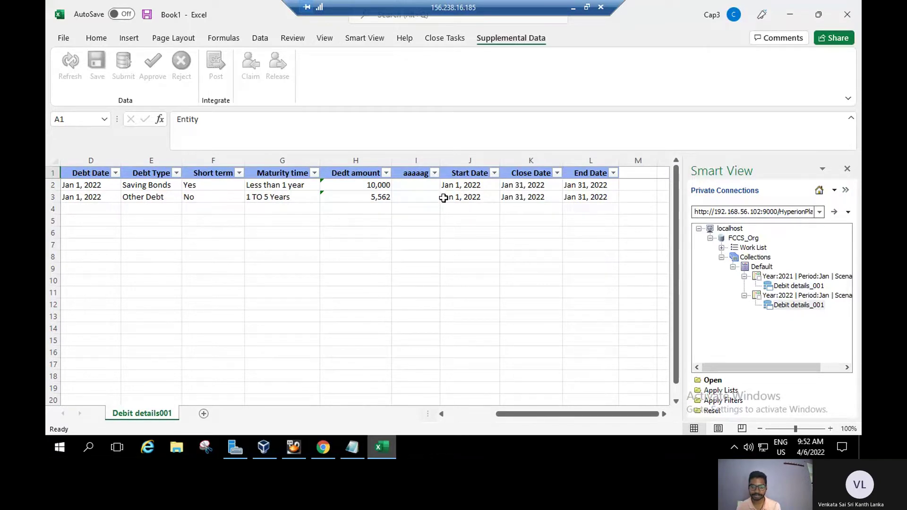
{"action": "left_click_drag", "start_coordinate": [679, 373], "coordinate": [681, 415]}
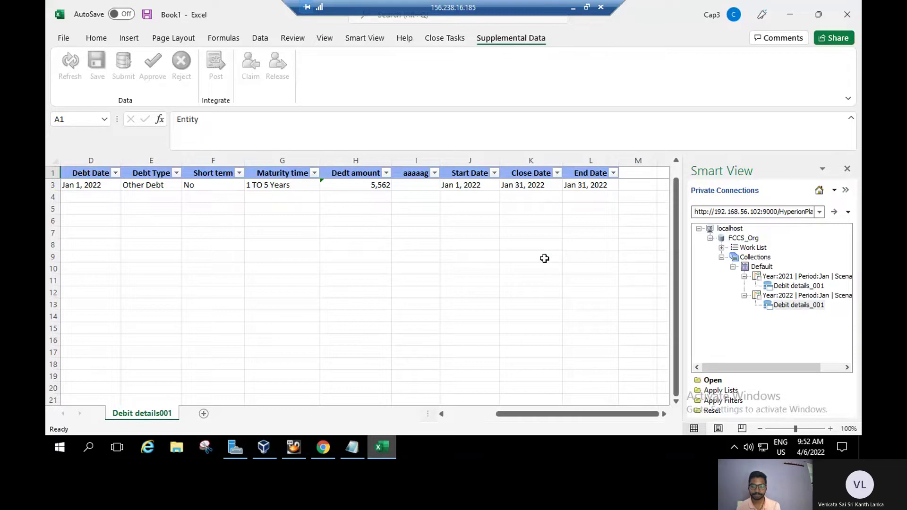
Connect to the SmartView Quick Connect URL and enter the cloud admin user name and password.
{"action": "left_click", "coordinate": [819, 212]}
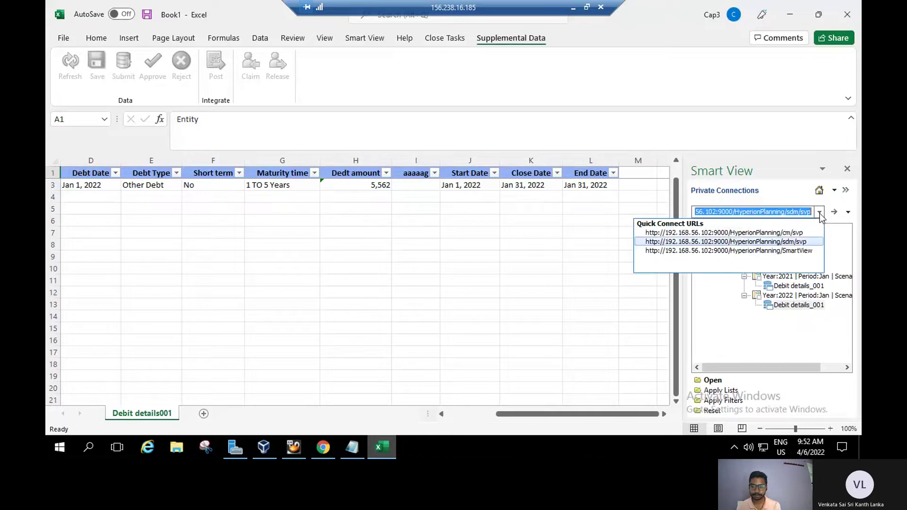
{"action": "left_click", "coordinate": [797, 252]}
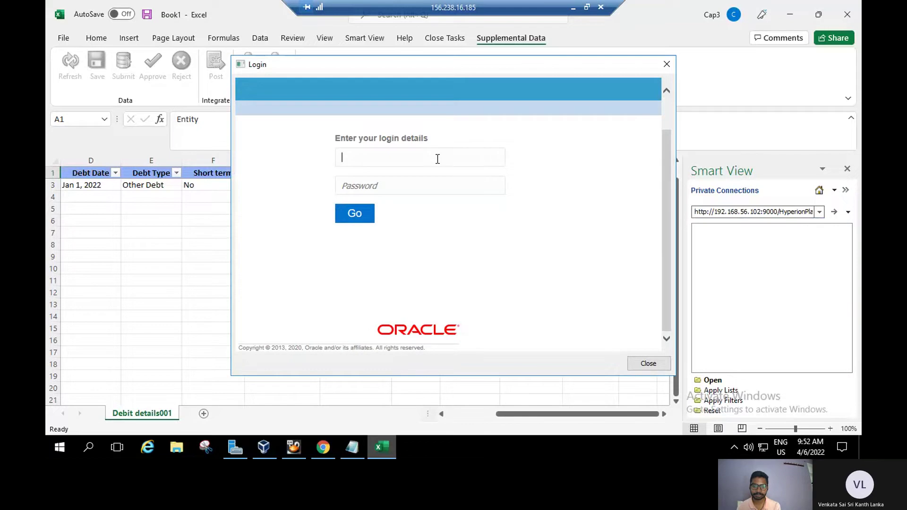
{"action": "type", "text": "epm_"}
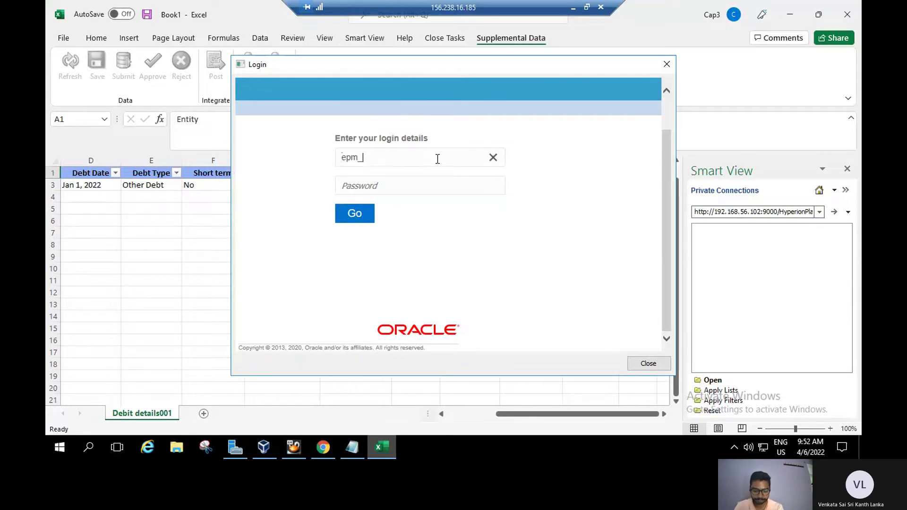
{"action": "type", "text": "defau"}
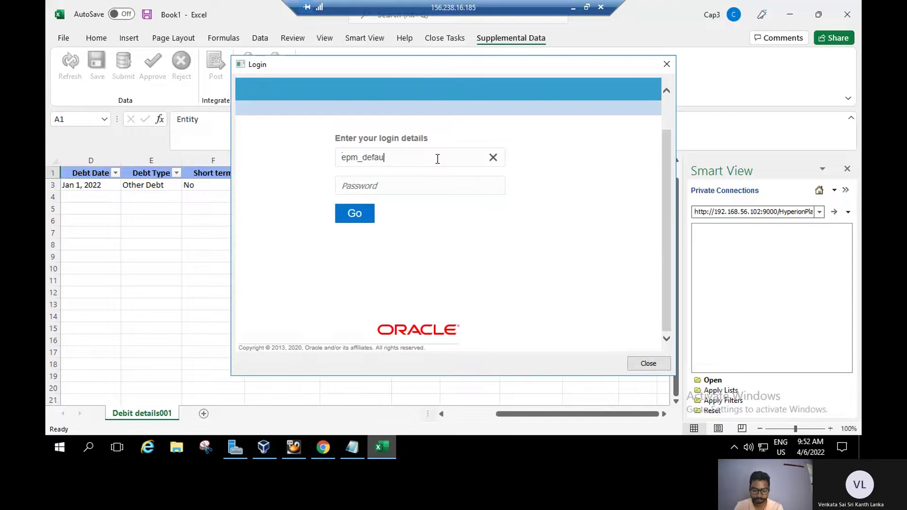
{"action": "type", "text": "lt_clo"}
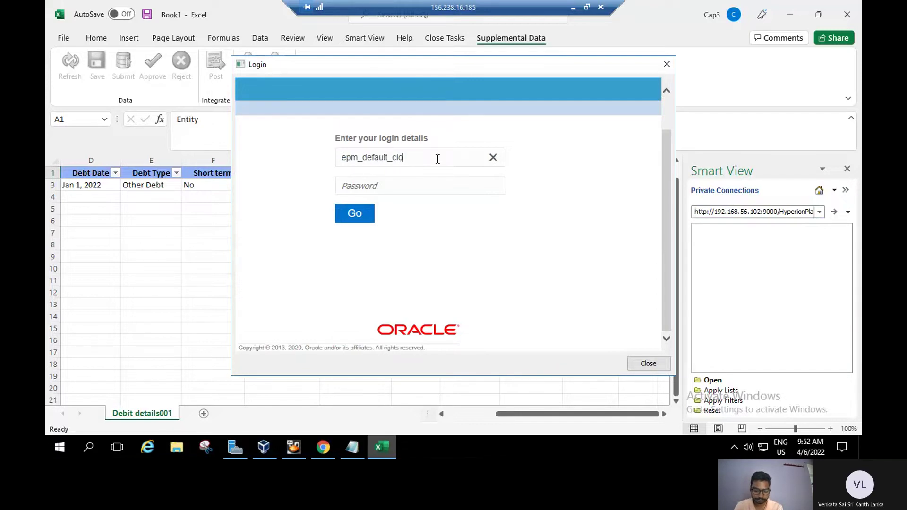
{"action": "type", "text": "ud_admin"}
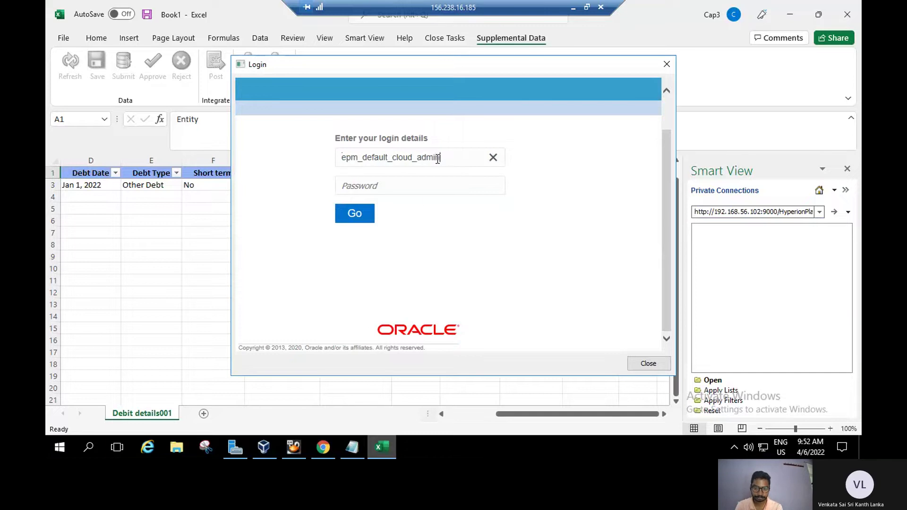
{"action": "left_click", "coordinate": [437, 185]}
{"action": "type", "text": "••••••••"}
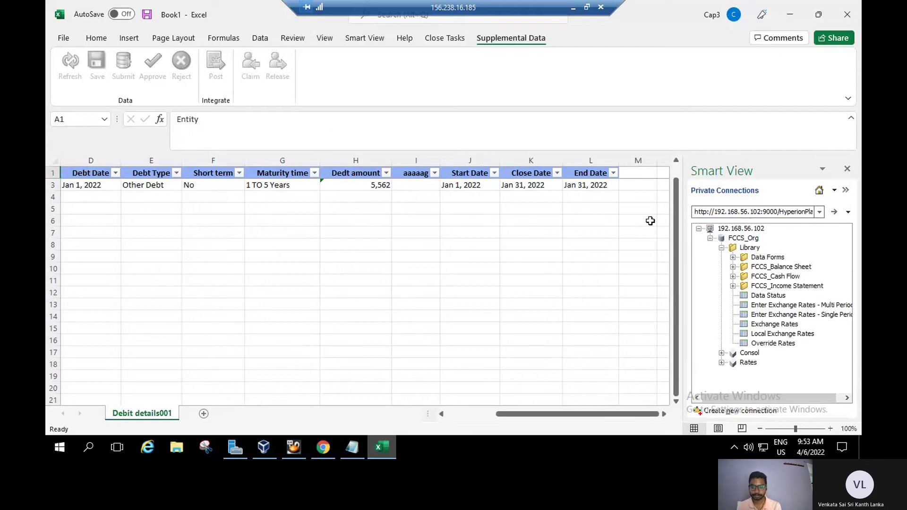
Open Library > Data Forms > Data_Entry for FY21 Jan Actual, showing accounts 3315 and 5020.
{"action": "left_click", "coordinate": [368, 40]}
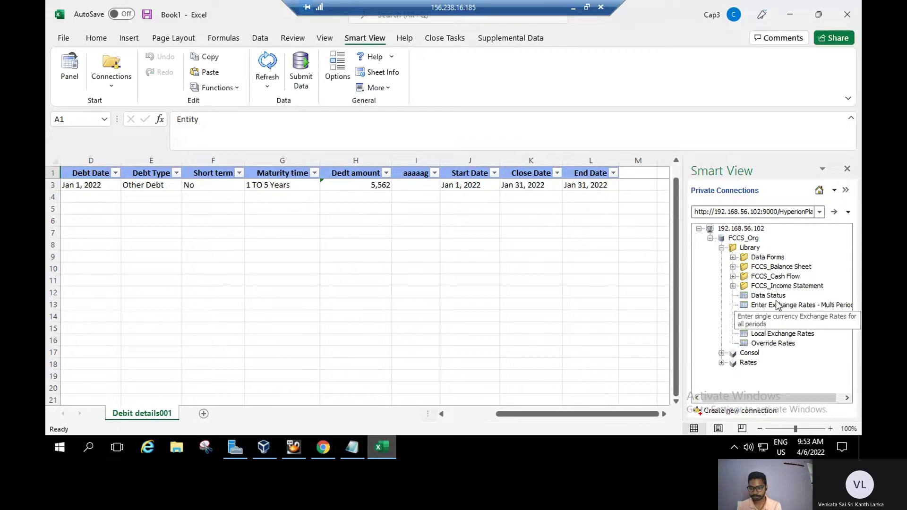
{"action": "left_click", "coordinate": [770, 297]}
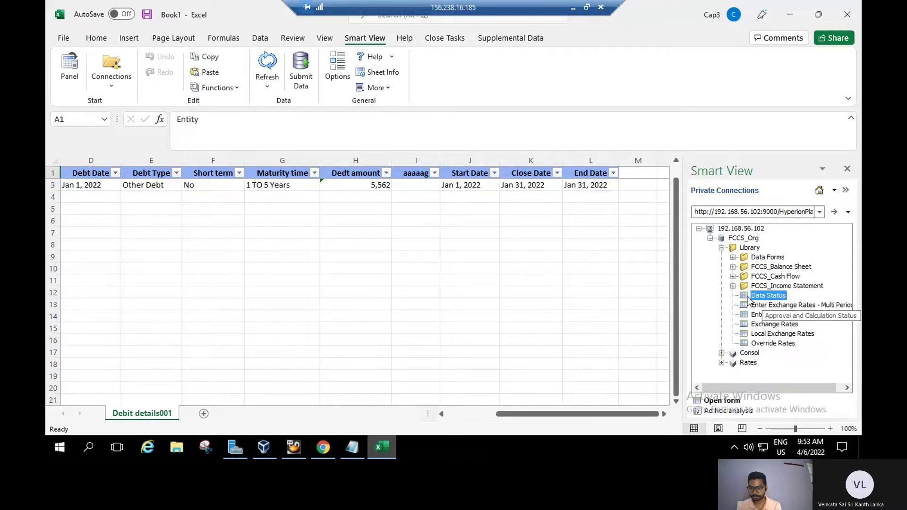
{"action": "left_click", "coordinate": [733, 257]}
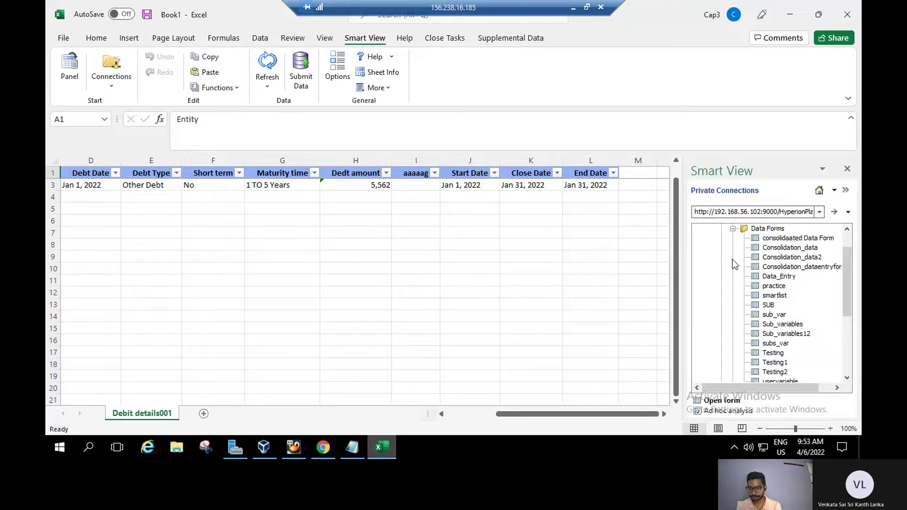
{"action": "left_click", "coordinate": [784, 276]}
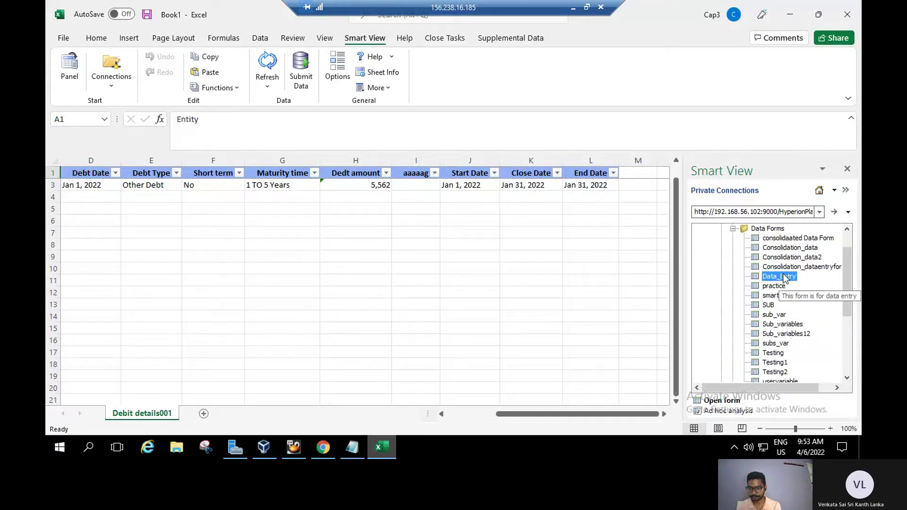
{"action": "left_click", "coordinate": [730, 401]}
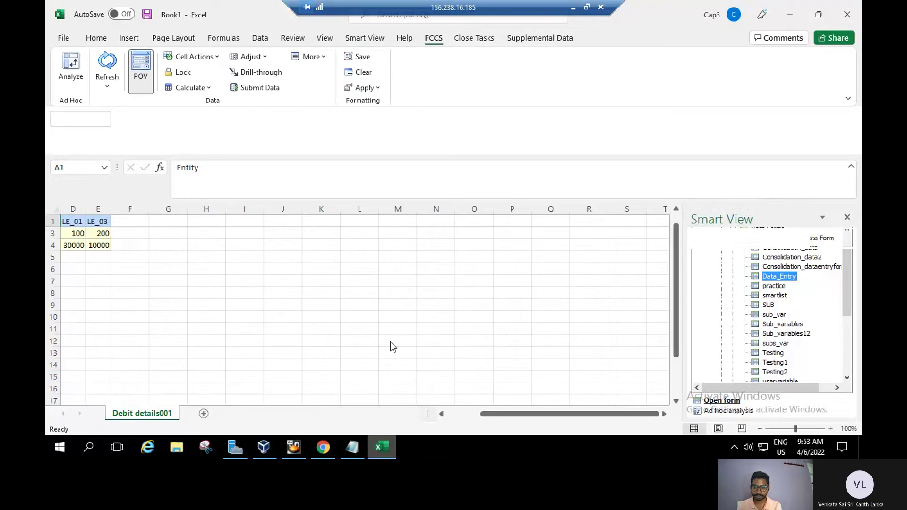
{"action": "left_click_drag", "start_coordinate": [539, 410], "coordinate": [515, 415]}
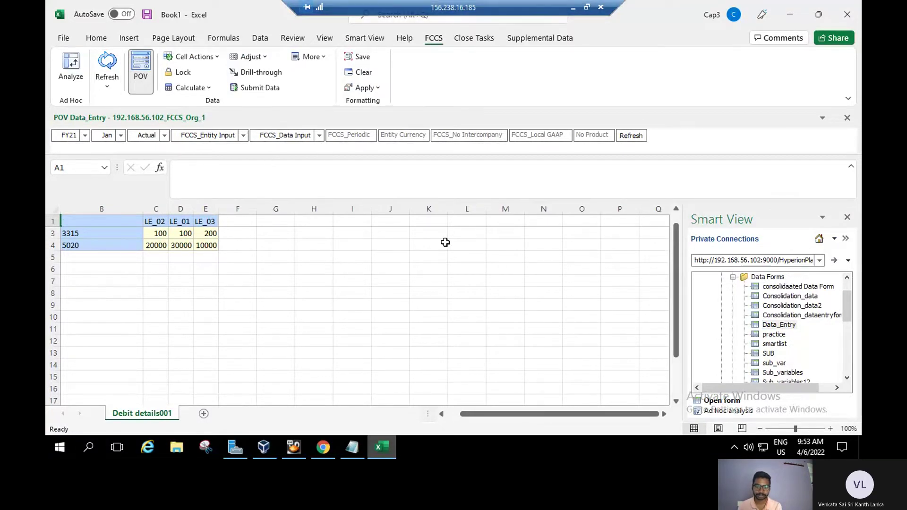
{"action": "left_click", "coordinate": [322, 449]}
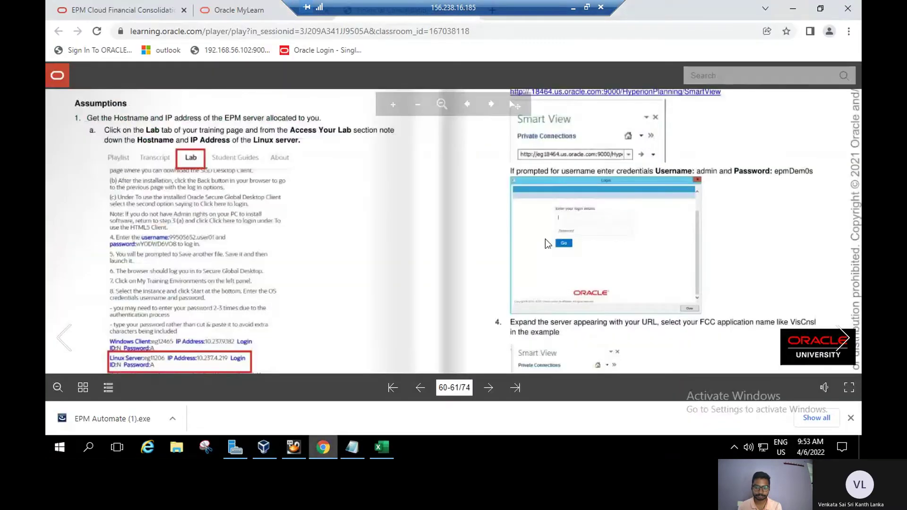
{"action": "left_click_drag", "start_coordinate": [447, 229], "coordinate": [424, 312]}
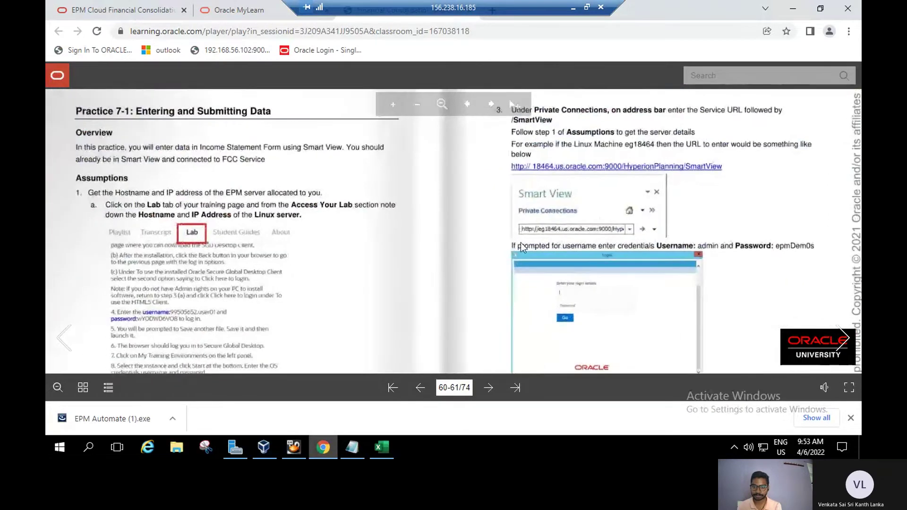
{"action": "left_click_drag", "start_coordinate": [463, 287], "coordinate": [441, 120]}
{"action": "scroll", "coordinate": [481, 280], "scroll_direction": "down", "scroll_amount": 2}
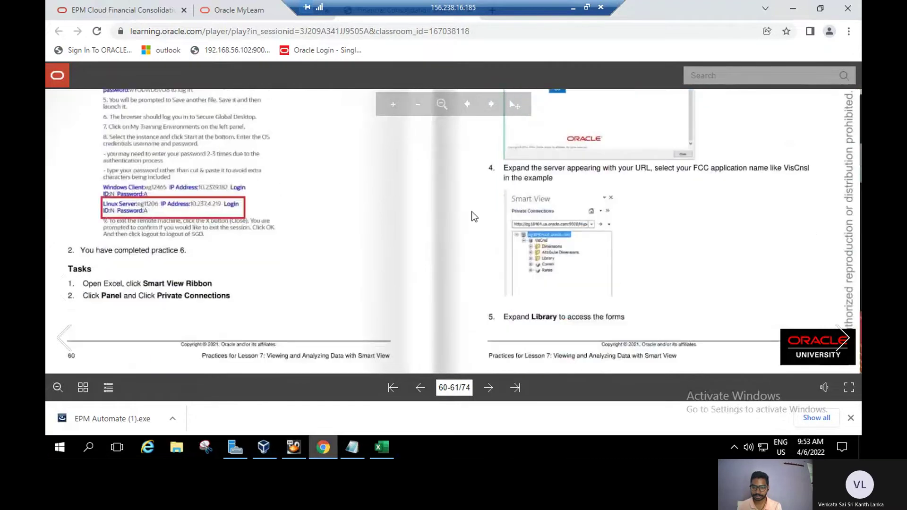
{"action": "left_click", "coordinate": [848, 333]}
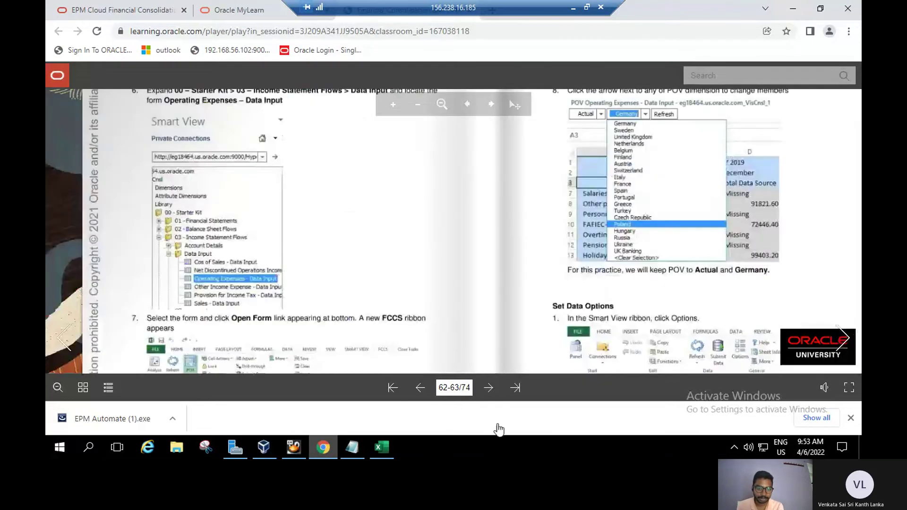
{"action": "scroll", "coordinate": [416, 293], "scroll_direction": "up", "scroll_amount": 3}
{"action": "left_click_drag", "start_coordinate": [424, 347], "coordinate": [421, 237]}
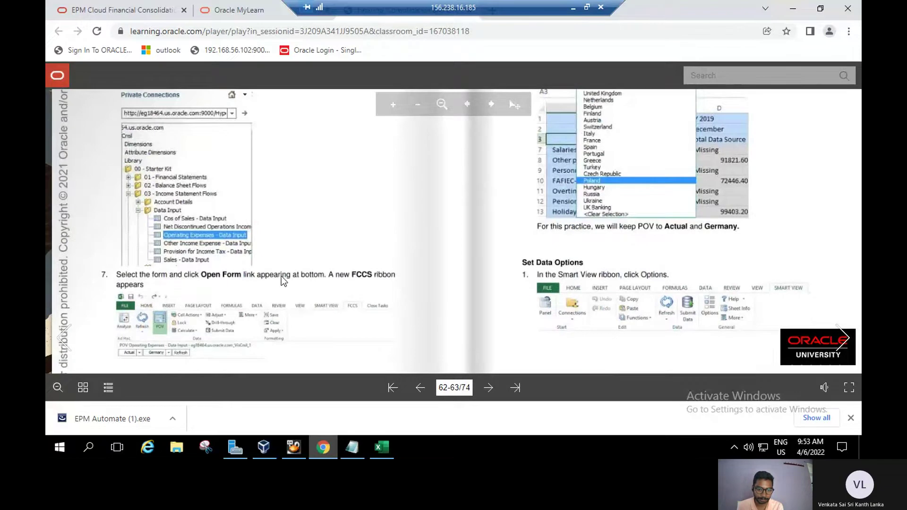
{"action": "left_click_drag", "start_coordinate": [304, 284], "coordinate": [297, 251]}
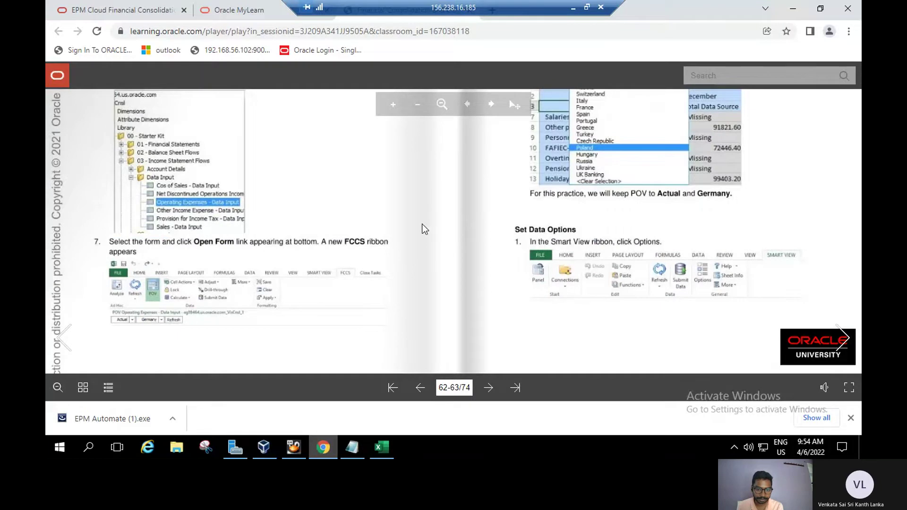
{"action": "left_click_drag", "start_coordinate": [421, 223], "coordinate": [396, 310]}
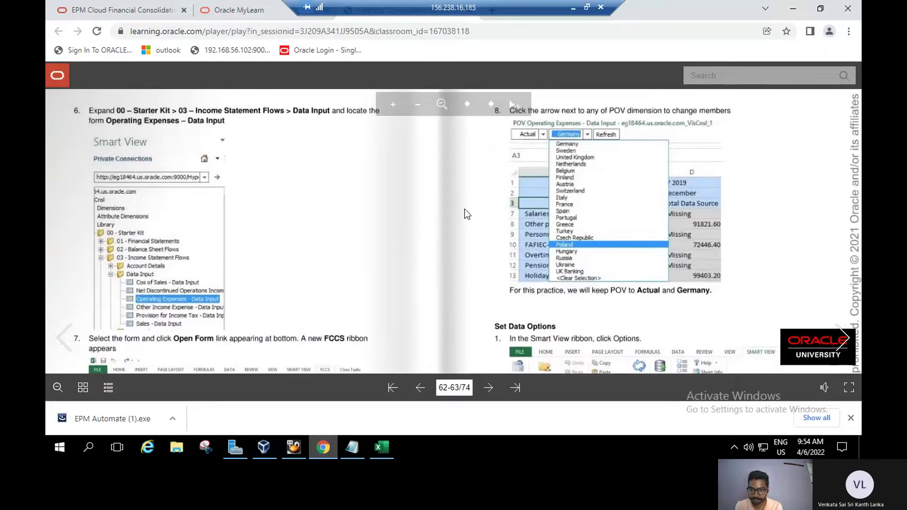
{"action": "scroll", "coordinate": [464, 208], "scroll_direction": "down", "scroll_amount": 1}
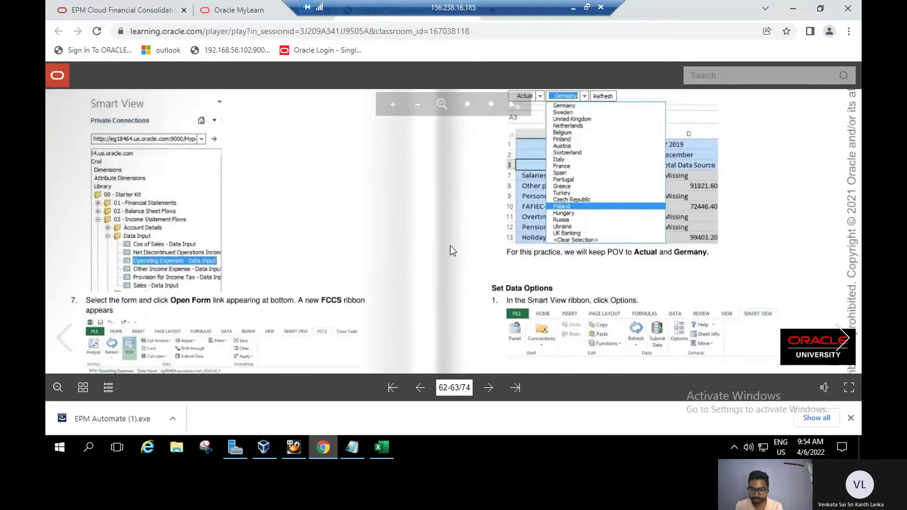
{"action": "scroll", "coordinate": [450, 250], "scroll_direction": "down", "scroll_amount": 2}
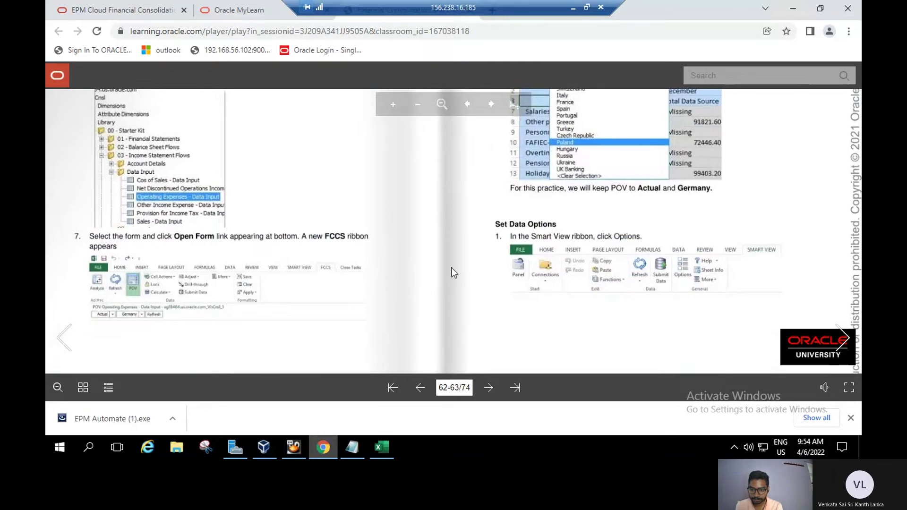
{"action": "scroll", "coordinate": [451, 267], "scroll_direction": "down", "scroll_amount": 1}
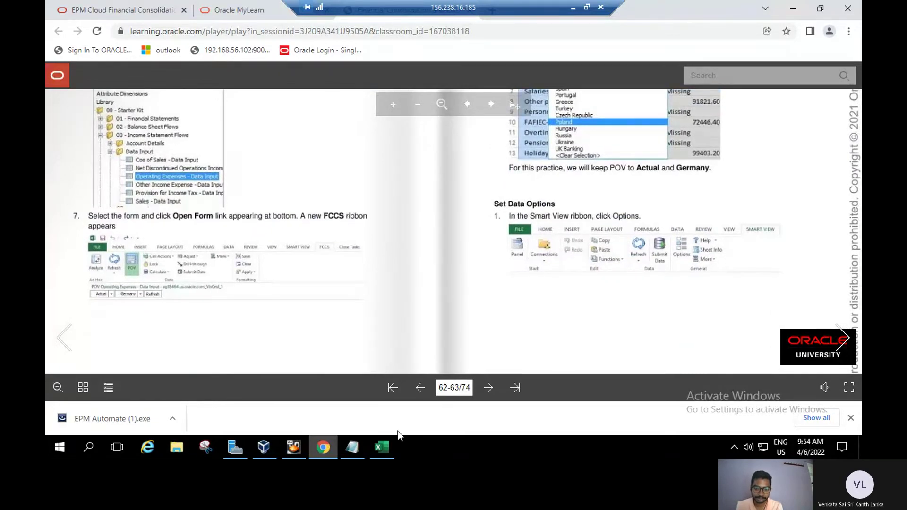
{"action": "left_click", "coordinate": [382, 448]}
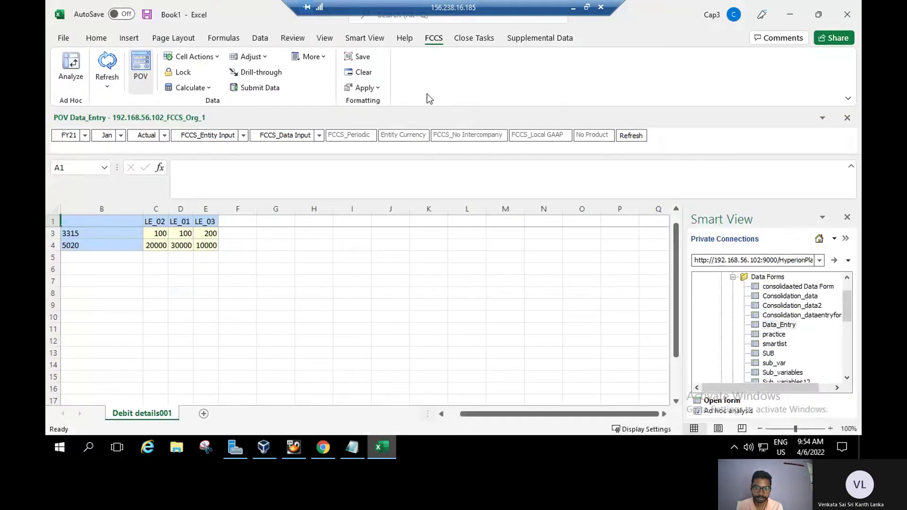
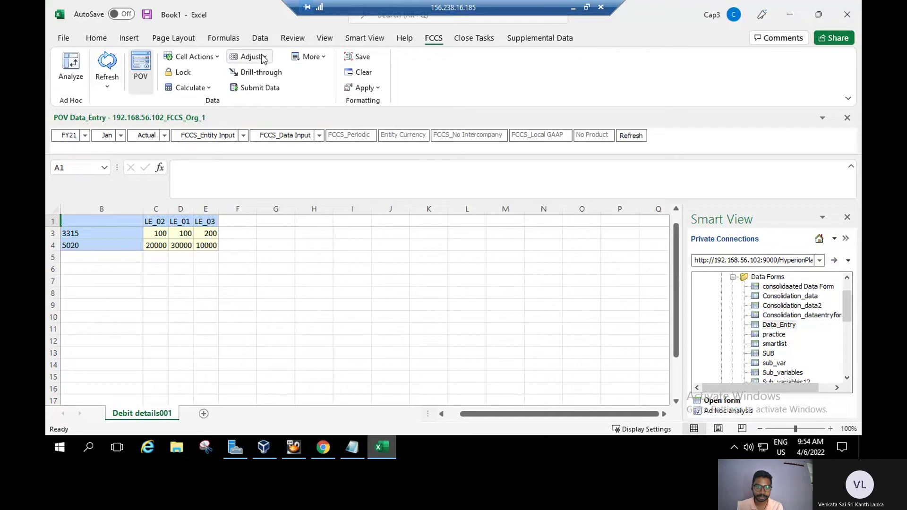
Select the 100 value in C3, check the FCCS Adjust options, then switch to the Chrome student guide.
{"action": "left_click", "coordinate": [162, 237]}
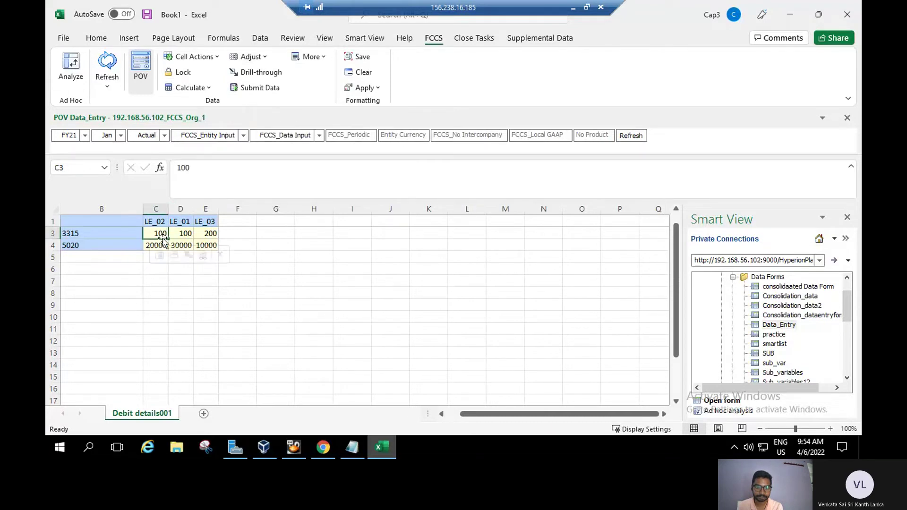
{"action": "left_click", "coordinate": [265, 57]}
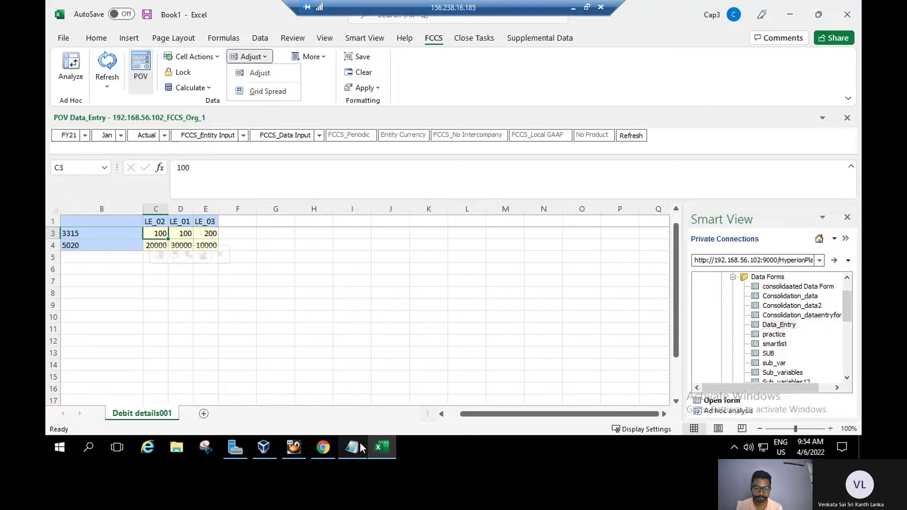
{"action": "left_click", "coordinate": [323, 447]}
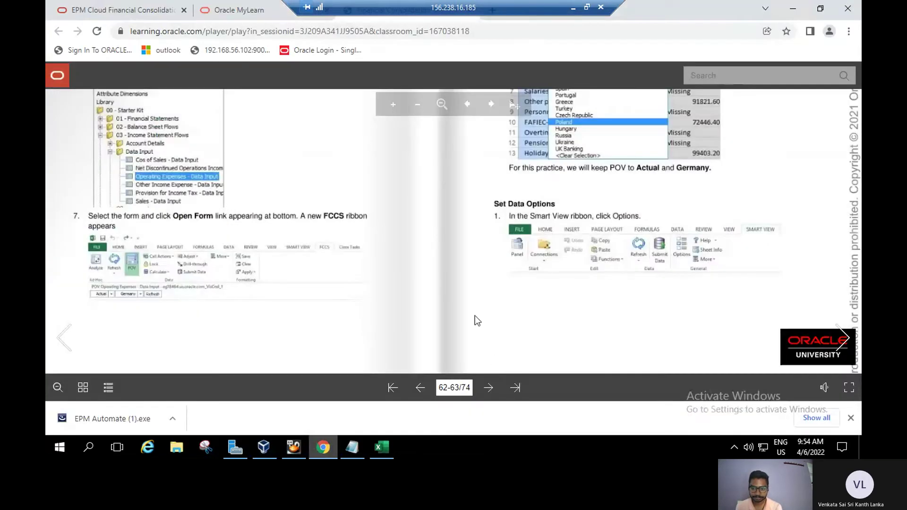
Page the student guide forward twice to pages 64-65 on data options.
{"action": "scroll", "coordinate": [440, 350], "scroll_direction": "up", "scroll_amount": 3}
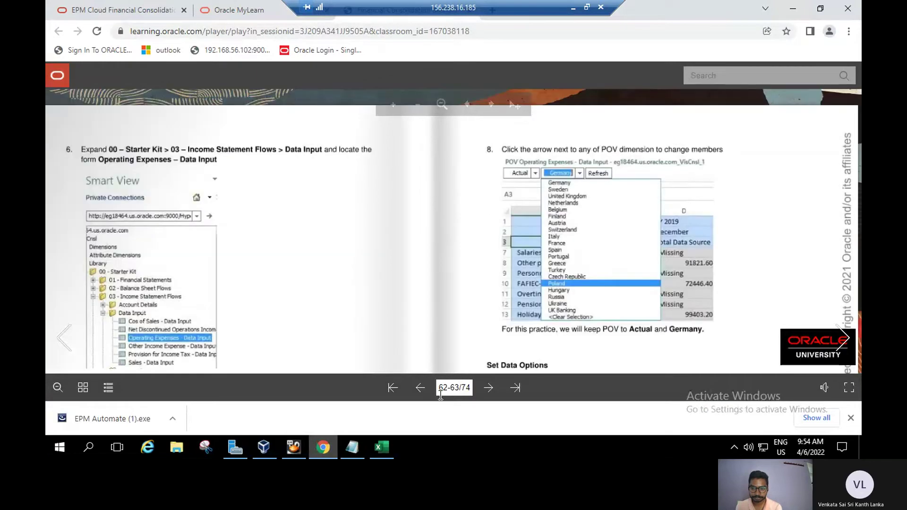
{"action": "scroll", "coordinate": [439, 376], "scroll_direction": "down", "scroll_amount": 2}
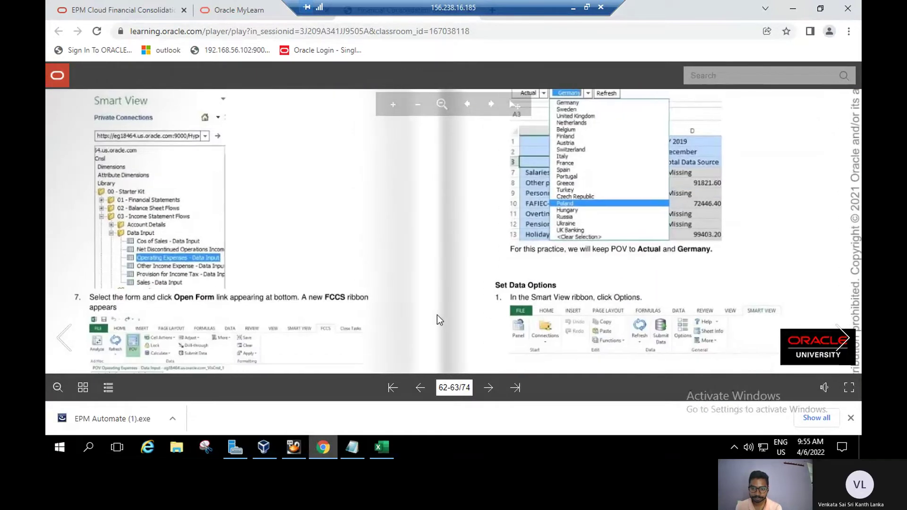
{"action": "scroll", "coordinate": [437, 303], "scroll_direction": "down", "scroll_amount": 2}
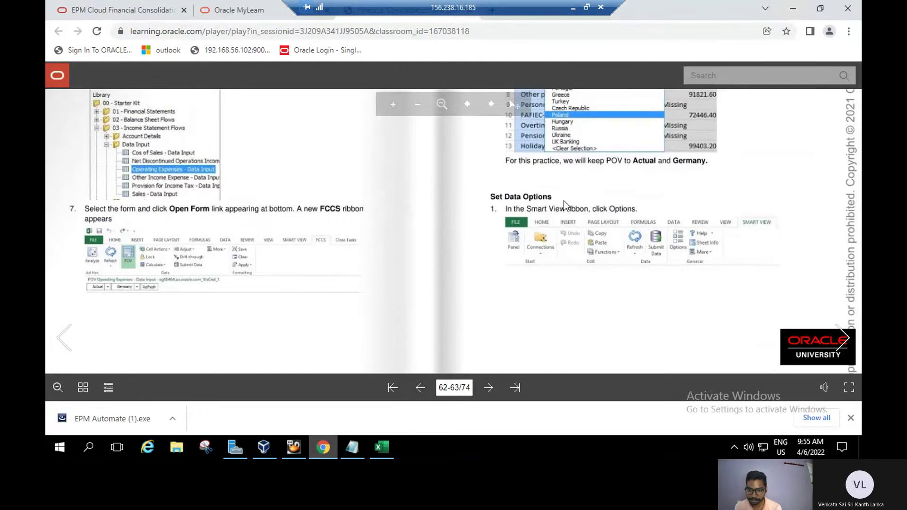
{"action": "left_click", "coordinate": [857, 349]}
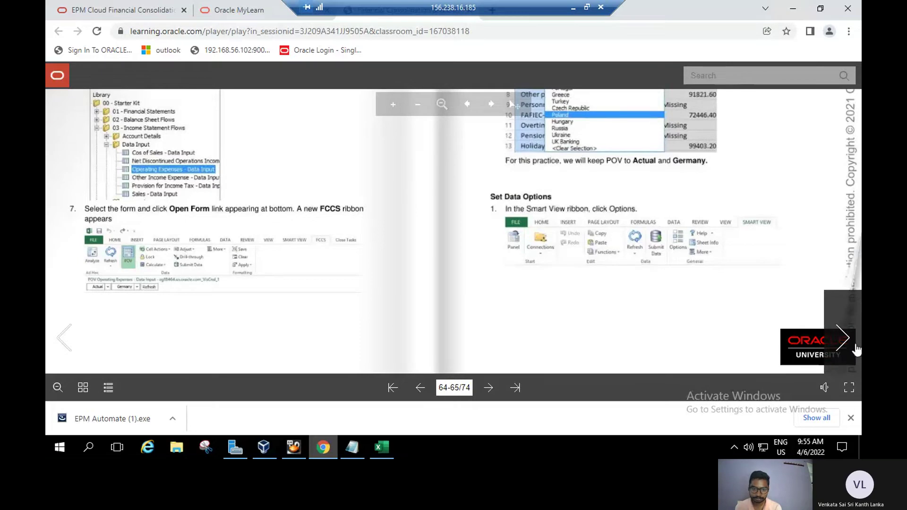
{"action": "left_click", "coordinate": [856, 350]}
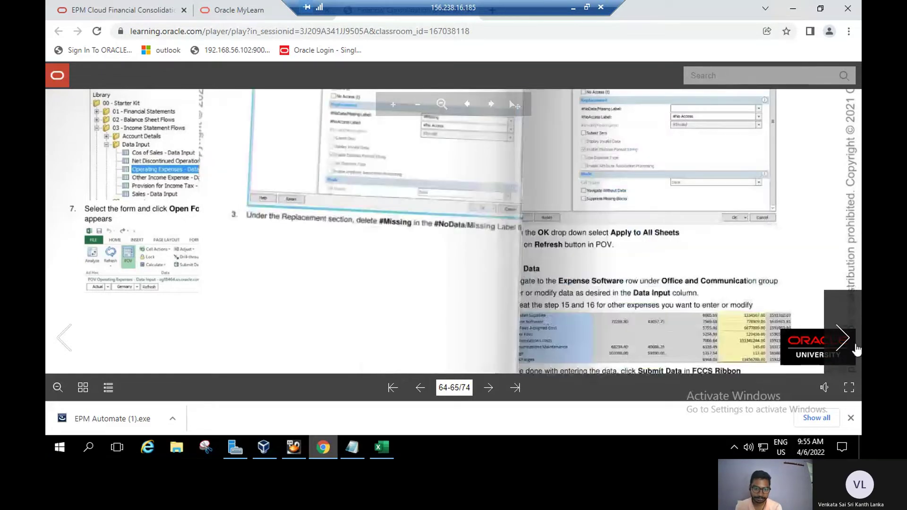
Pan the zoomed pages to read the replacement step, then go to the EPM Cloud Financial Consolidation tab.
{"action": "left_click_drag", "start_coordinate": [407, 188], "coordinate": [420, 213]}
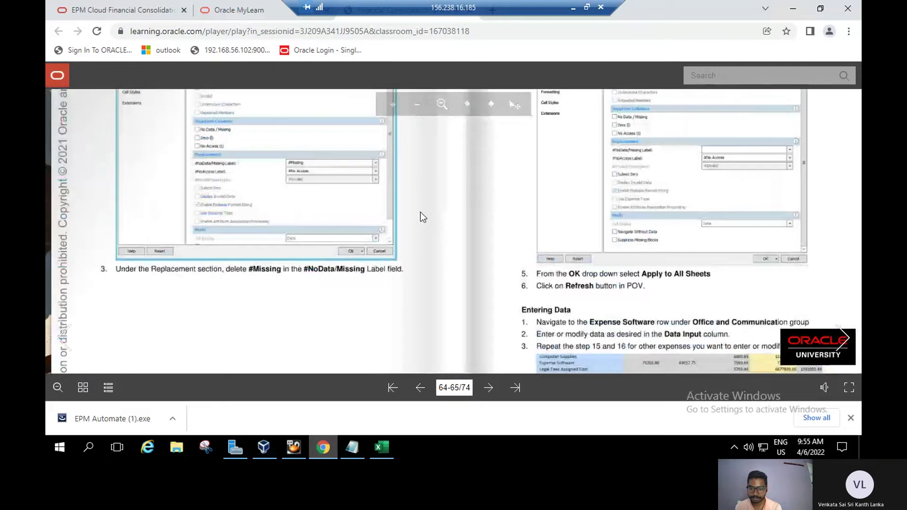
{"action": "left_click_drag", "start_coordinate": [420, 211], "coordinate": [385, 347]}
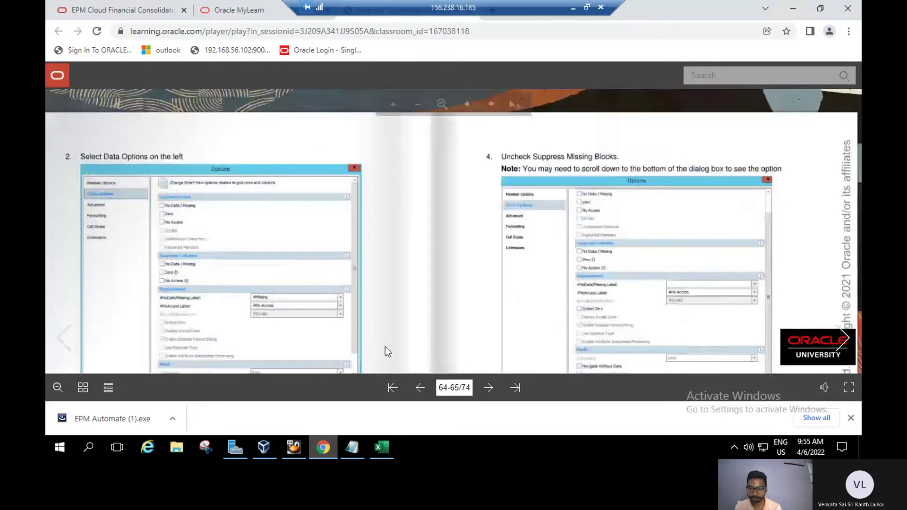
{"action": "scroll", "coordinate": [642, 263], "scroll_direction": "down", "scroll_amount": 3}
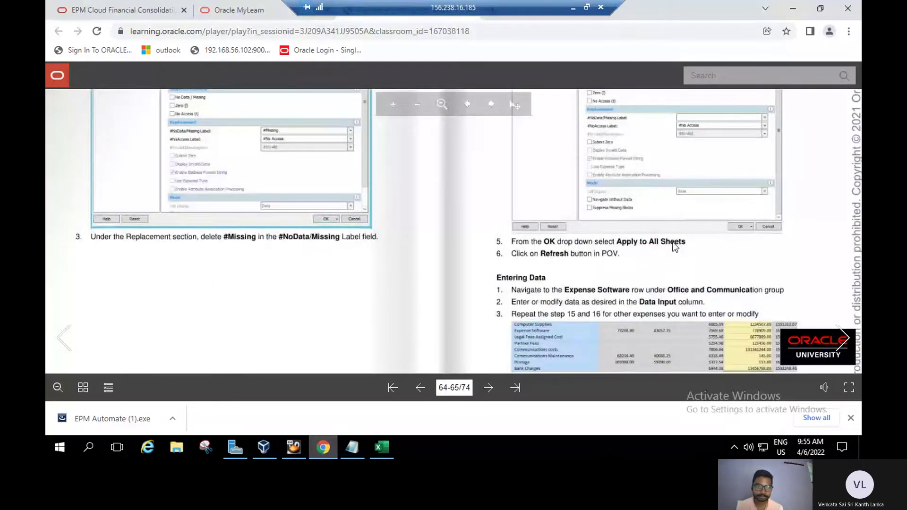
{"action": "scroll", "coordinate": [675, 247], "scroll_direction": "down", "scroll_amount": 2}
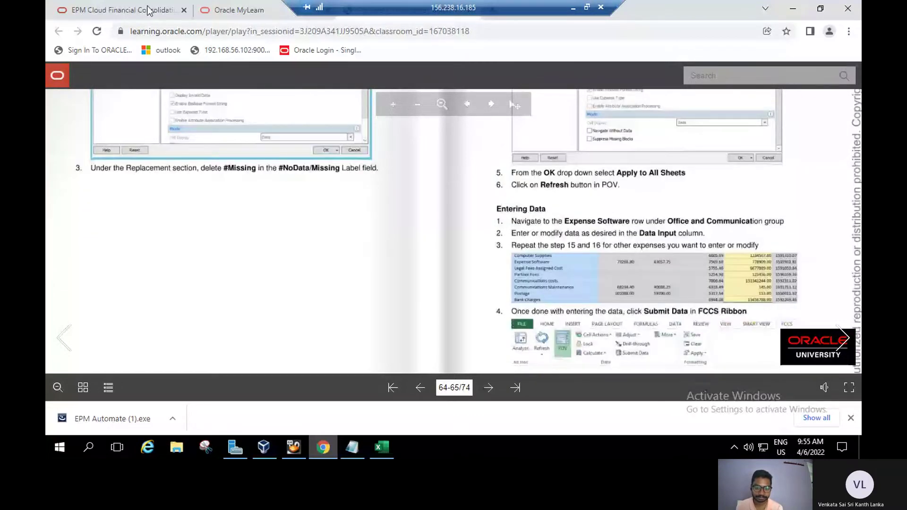
{"action": "left_click", "coordinate": [148, 10]}
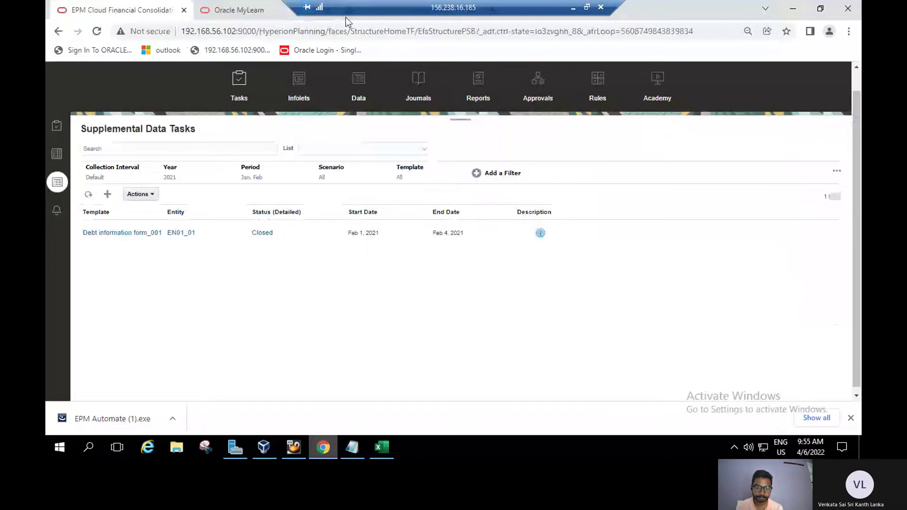
Alt+Tab from Chrome back to the Excel Data_Entry form showing accounts 3315 and 5020.
{"action": "key", "text": "alt+Tab"}
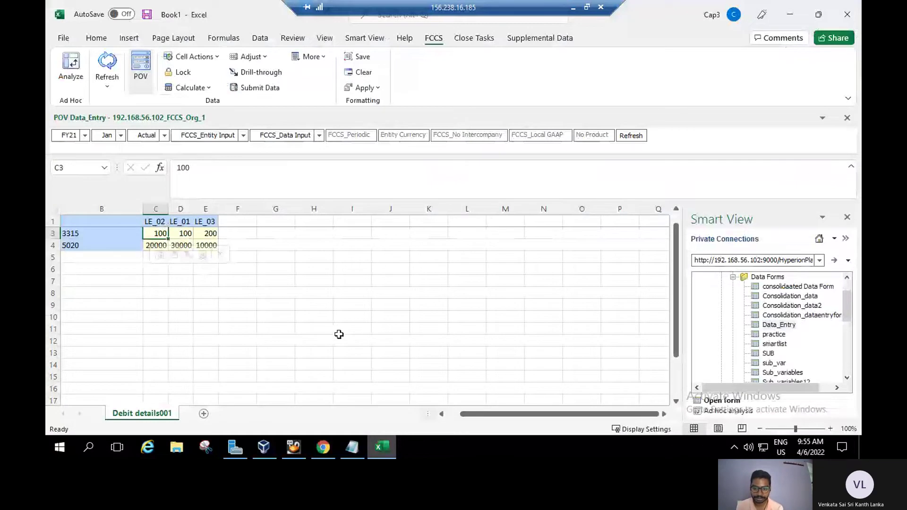
Open Smart View Options on the Data Options page and scroll to the missing-block suppression settings.
{"action": "left_click", "coordinate": [620, 273]}
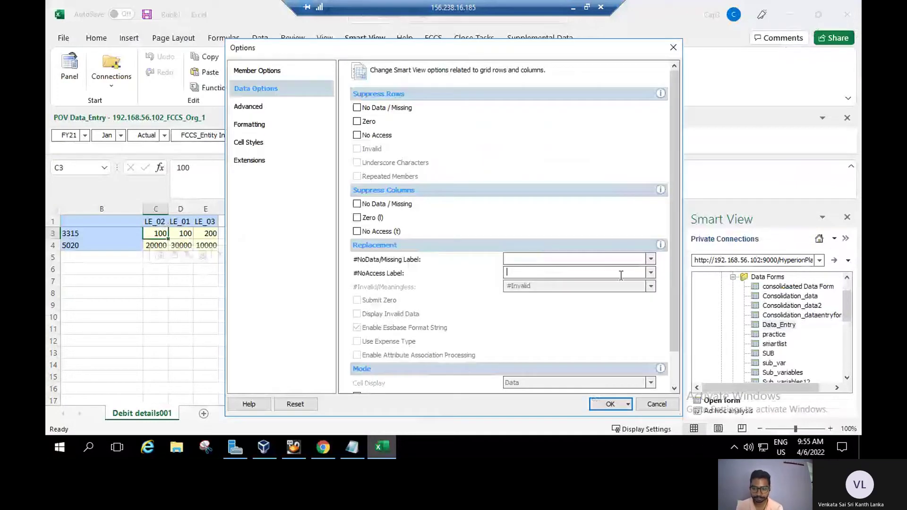
{"action": "scroll", "coordinate": [673, 299], "scroll_direction": "down", "scroll_amount": 2}
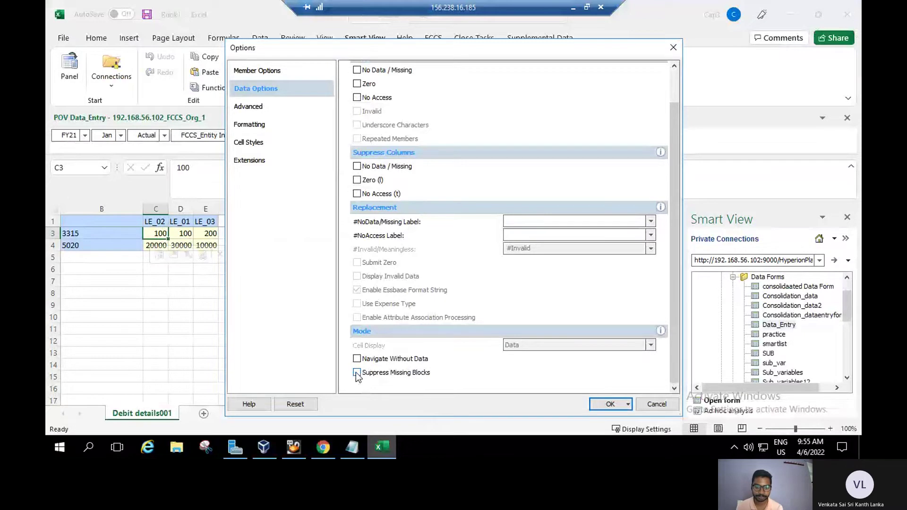
Enter 110 in cell D3 for LE_01 account 3315, submit it, and dismiss the edit-mode warning.
{"action": "left_click", "coordinate": [383, 454]}
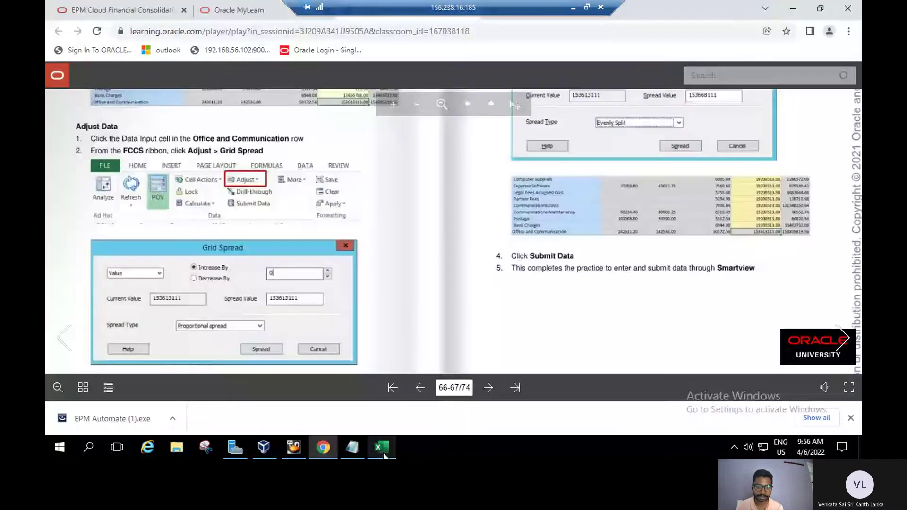
{"action": "left_click", "coordinate": [383, 455]}
{"action": "left_click", "coordinate": [183, 235]}
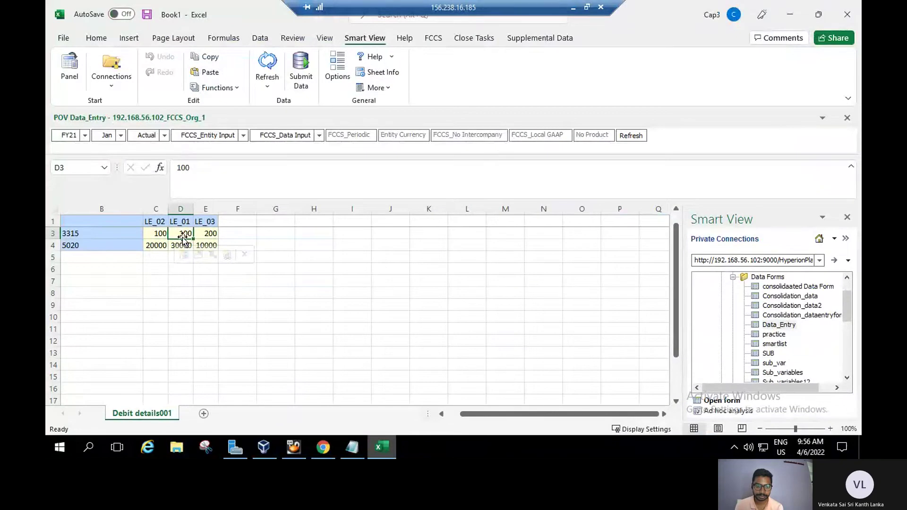
{"action": "type", "text": "110"}
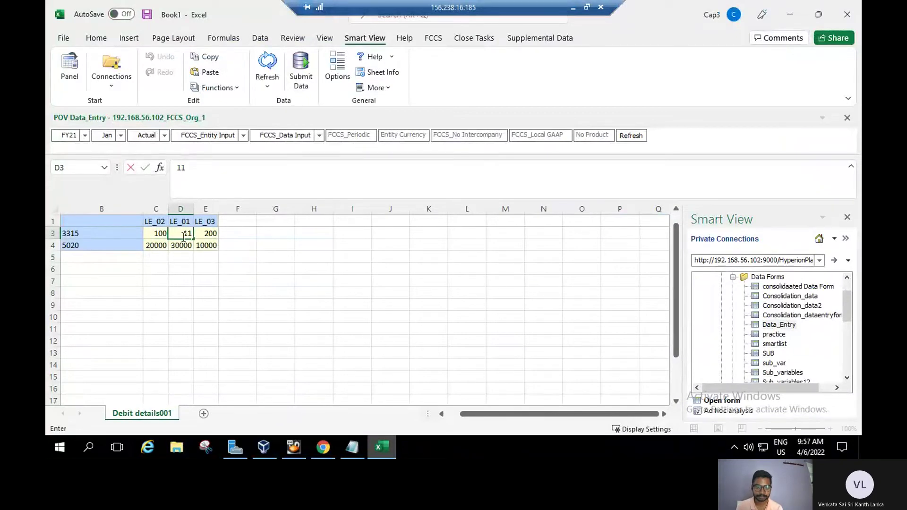
{"action": "left_click", "coordinate": [301, 80]}
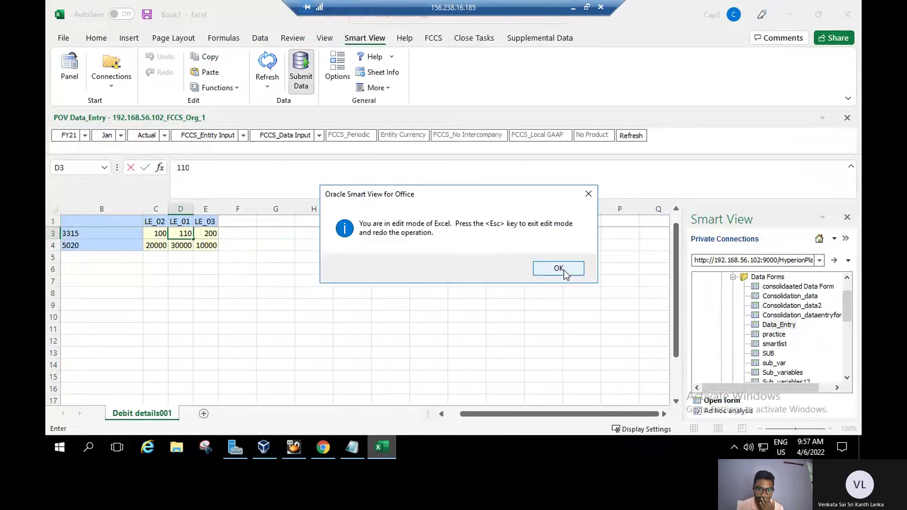
{"action": "left_click", "coordinate": [559, 268]}
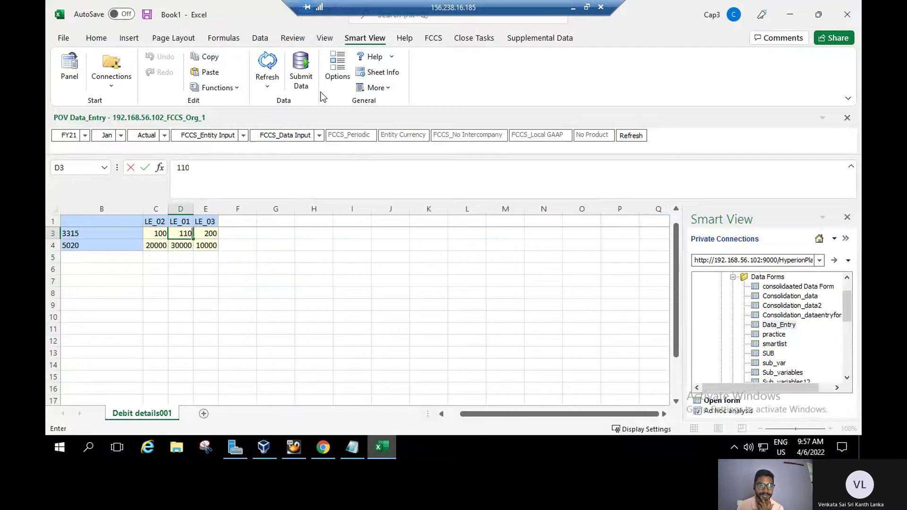
{"action": "left_click", "coordinate": [435, 39]}
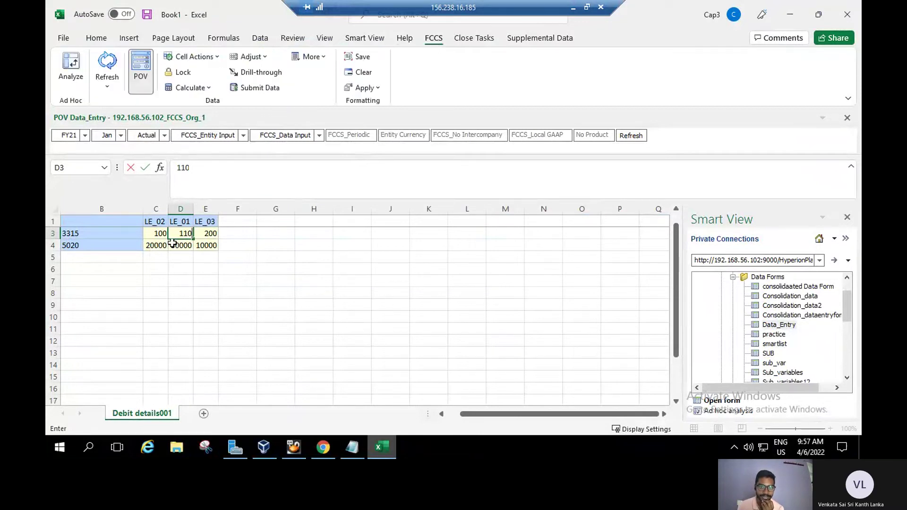
{"action": "left_click", "coordinate": [158, 234]}
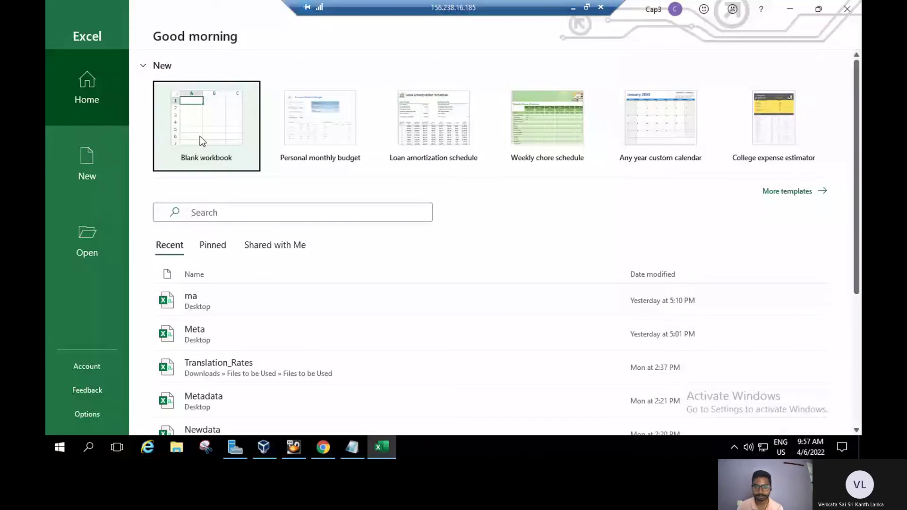
Create a blank workbook and pick the 192.168.56.102 server from Smart View's quick connect list.
{"action": "left_click", "coordinate": [200, 136]}
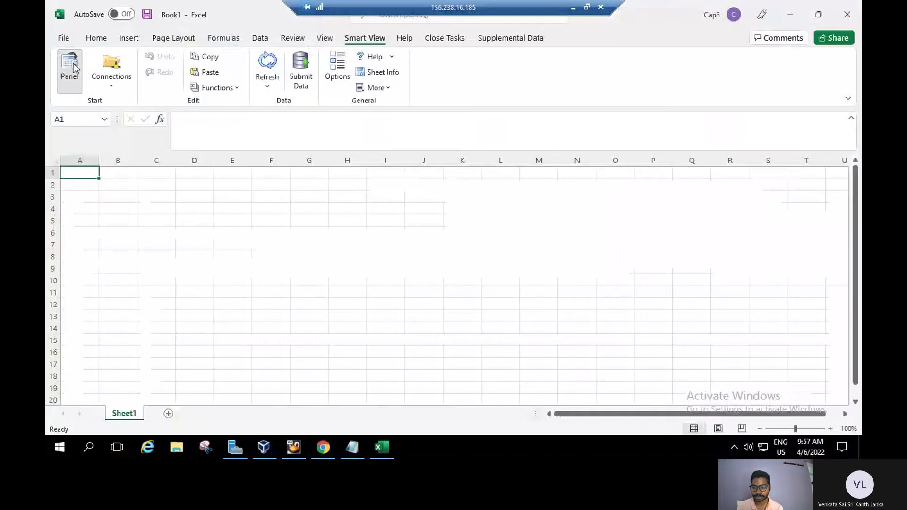
{"action": "left_click", "coordinate": [73, 68]}
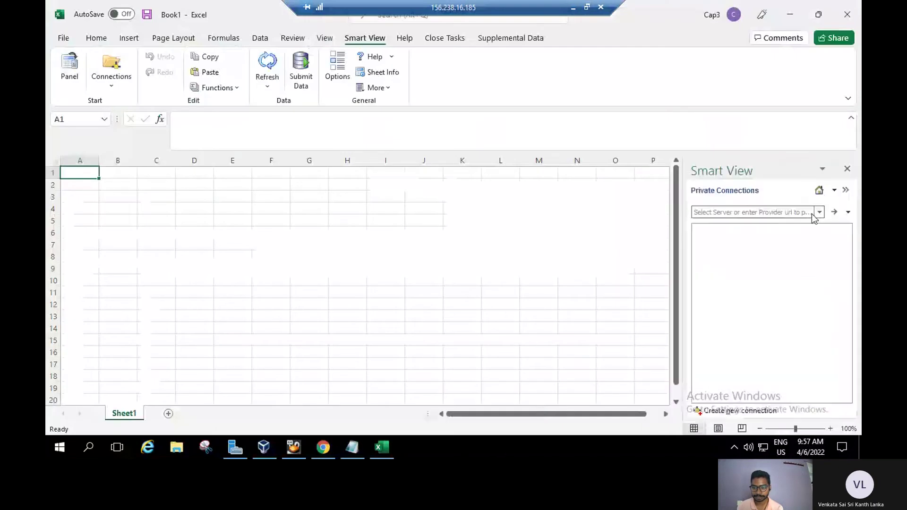
{"action": "left_click", "coordinate": [819, 212]}
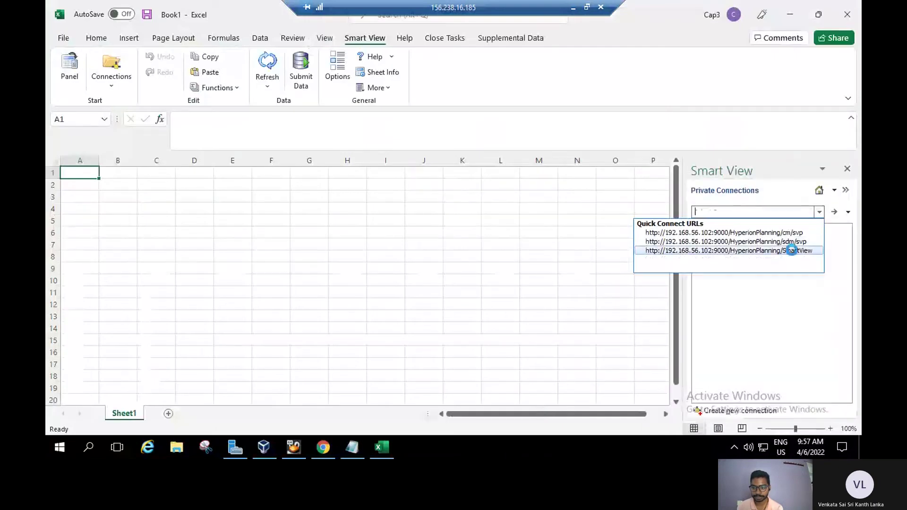
{"action": "left_click", "coordinate": [791, 250]}
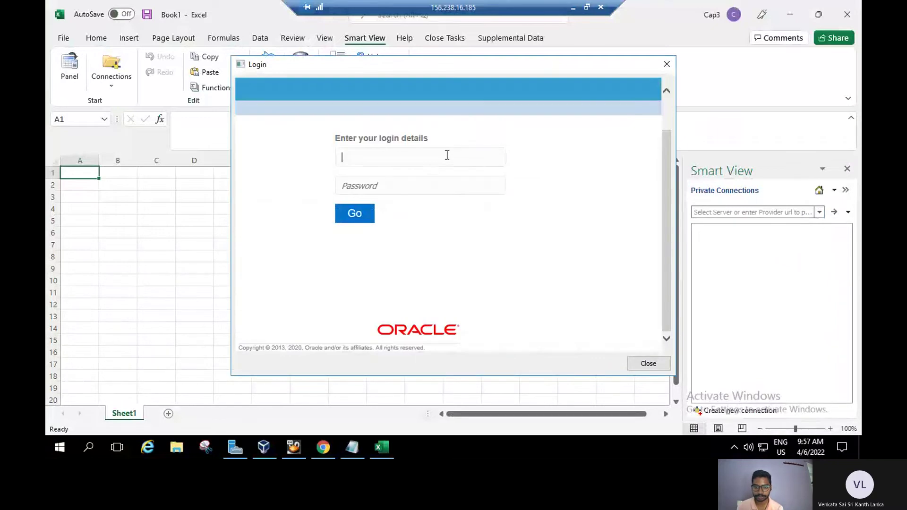
Log in with the default cloud admin username, fixing its typos, and the account password.
{"action": "type", "text": "epm_de"}
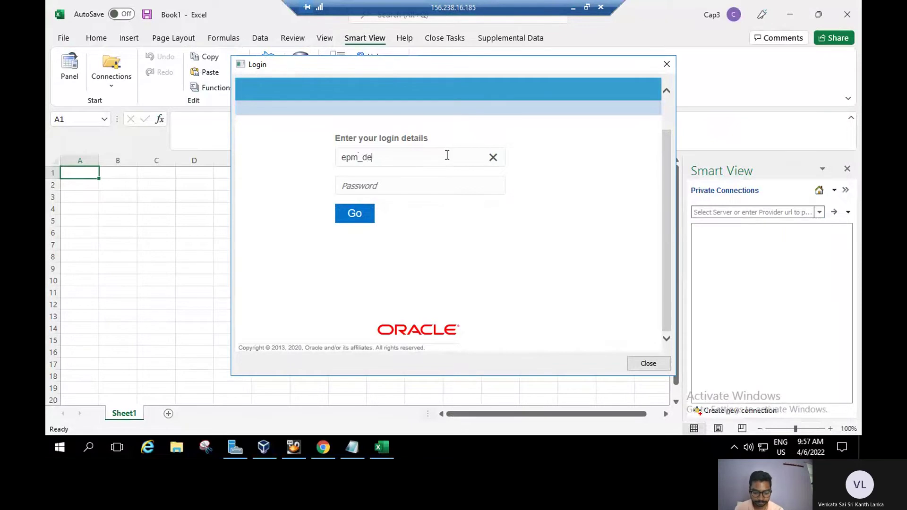
{"action": "type", "text": "fault_cloud"}
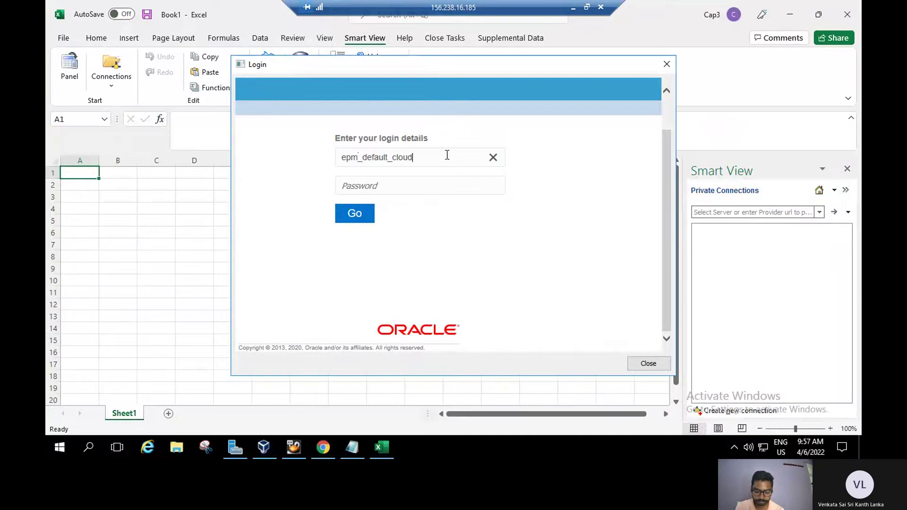
{"action": "type", "text": "-admin"}
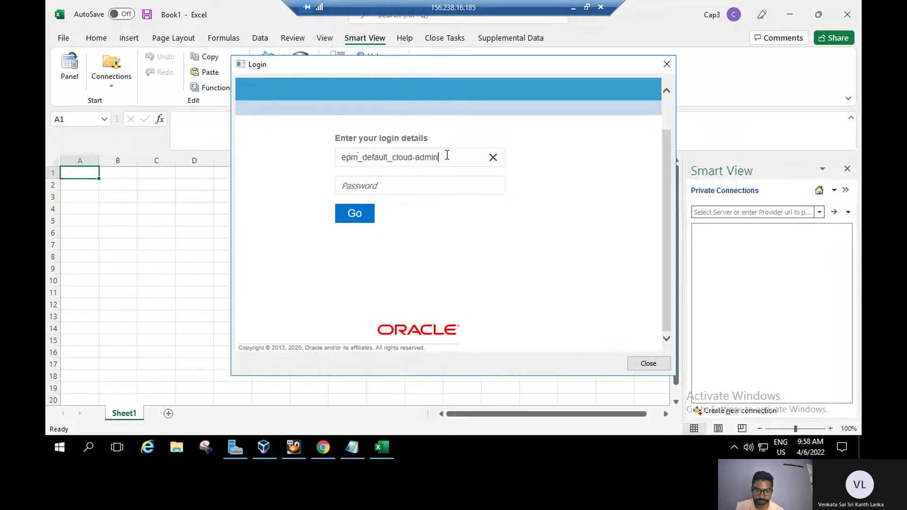
{"action": "left_click", "coordinate": [419, 158]}
{"action": "key", "text": "BackSpace"}
{"action": "type", "text": "_"}
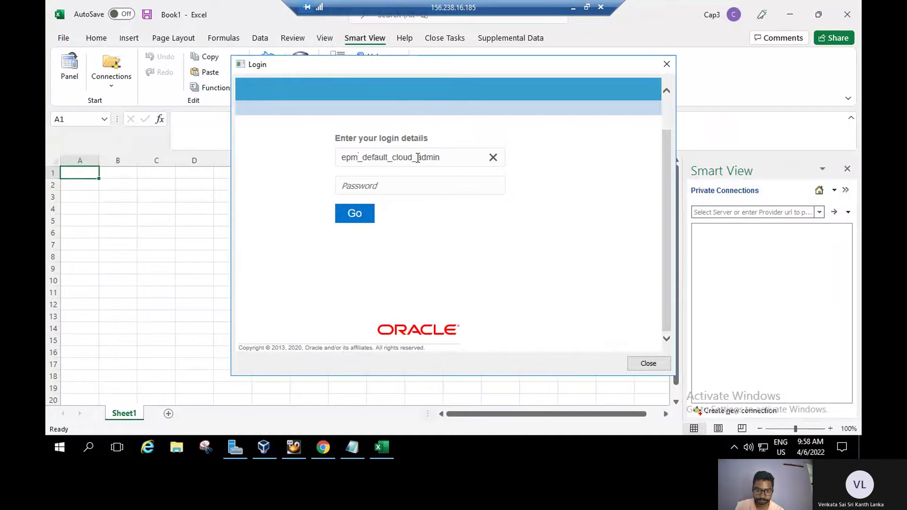
{"action": "left_click", "coordinate": [400, 187]}
{"action": "type", "text": "********"}
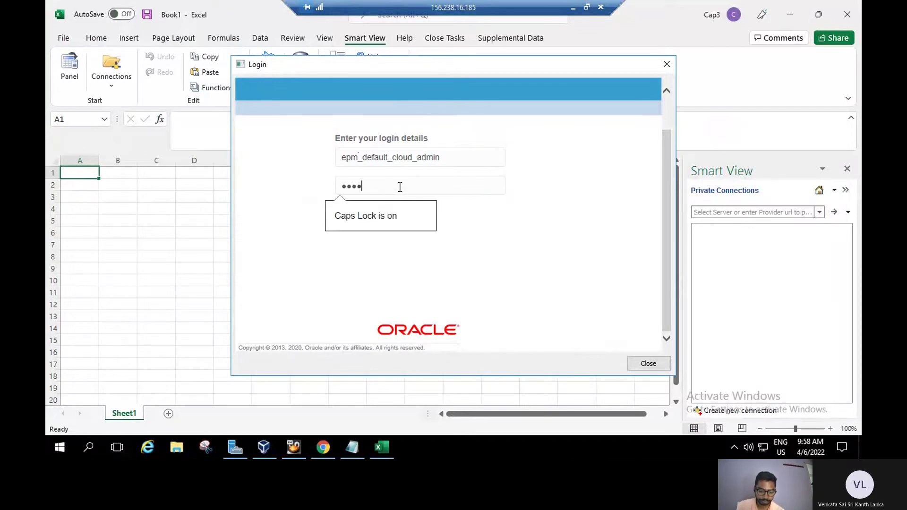
{"action": "left_click", "coordinate": [345, 212]}
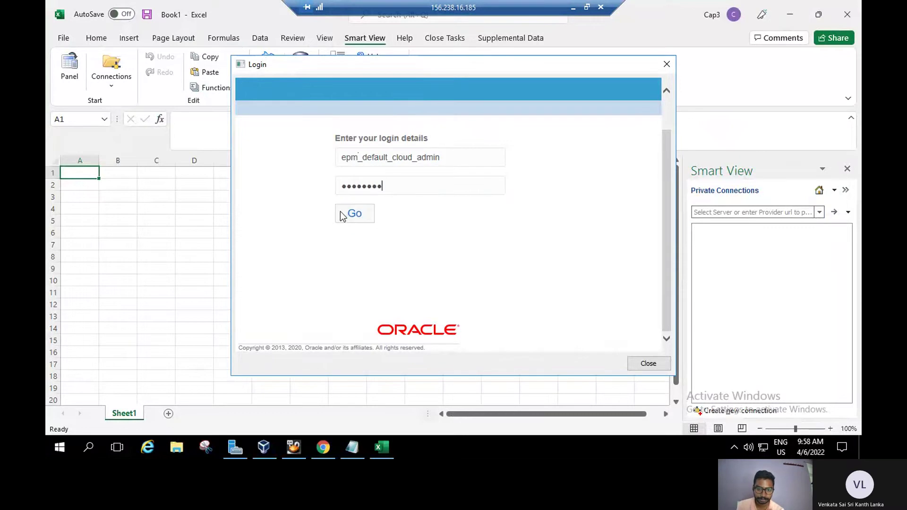
{"action": "left_click", "coordinate": [355, 215]}
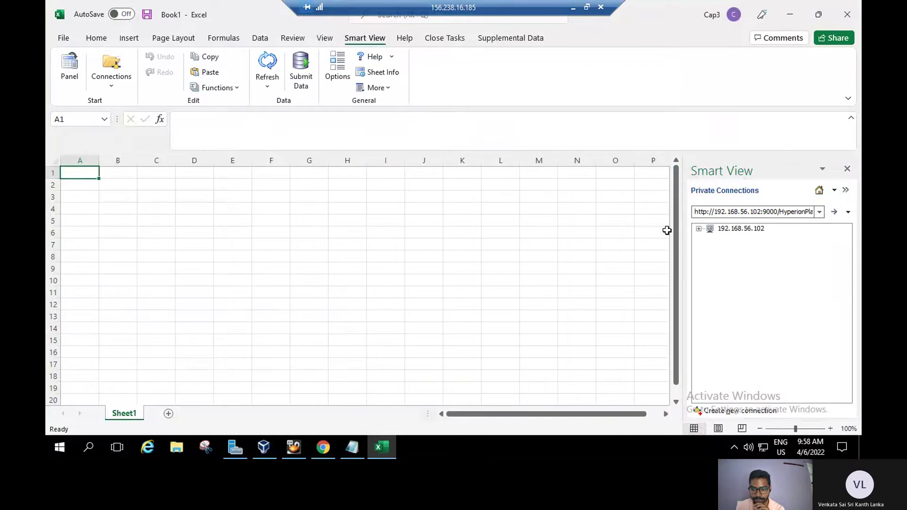
Open Data_Entry from 192.168.56.102 > FCCS_Org > Library and select cell C2.
{"action": "left_click", "coordinate": [699, 228]}
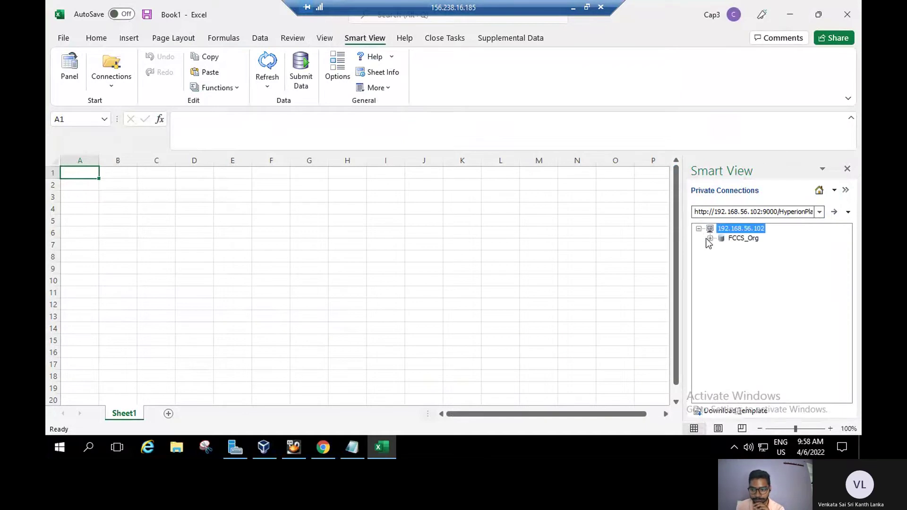
{"action": "left_click", "coordinate": [710, 238]}
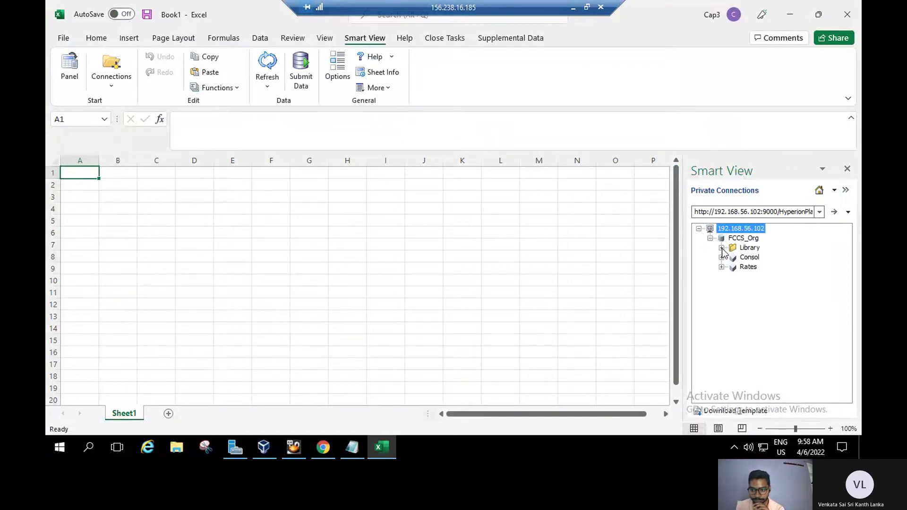
{"action": "left_click", "coordinate": [721, 248]}
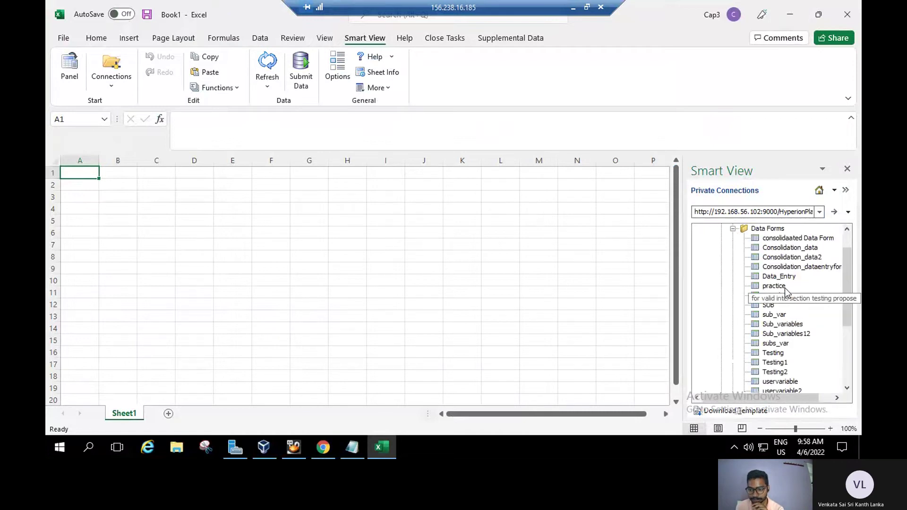
{"action": "left_click", "coordinate": [778, 276]}
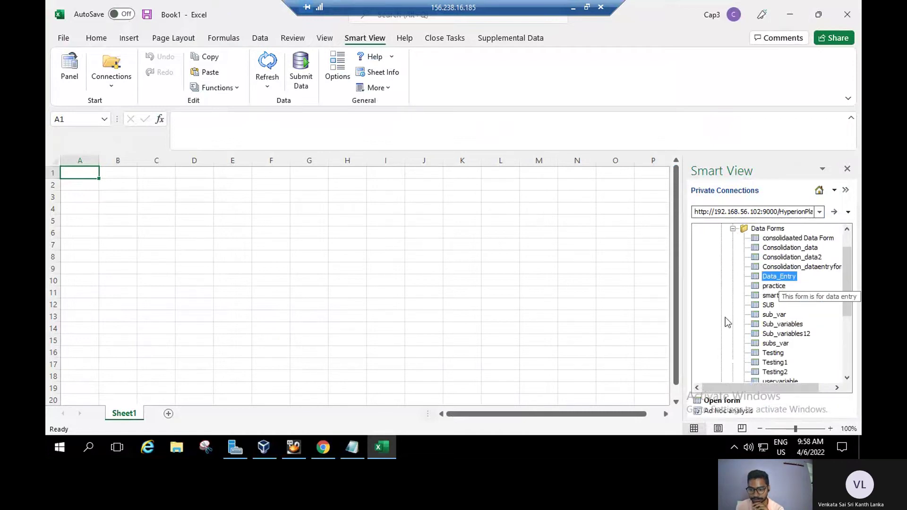
{"action": "left_click", "coordinate": [719, 401]}
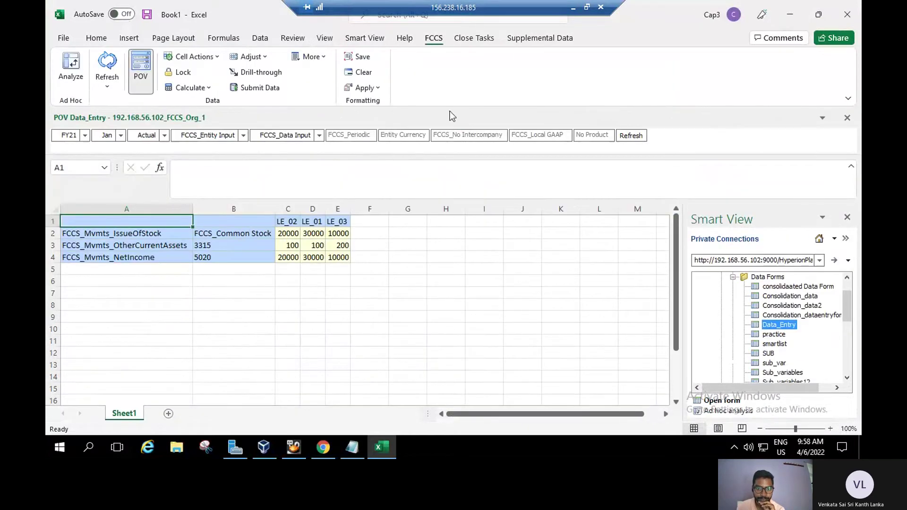
{"action": "left_click", "coordinate": [289, 234]}
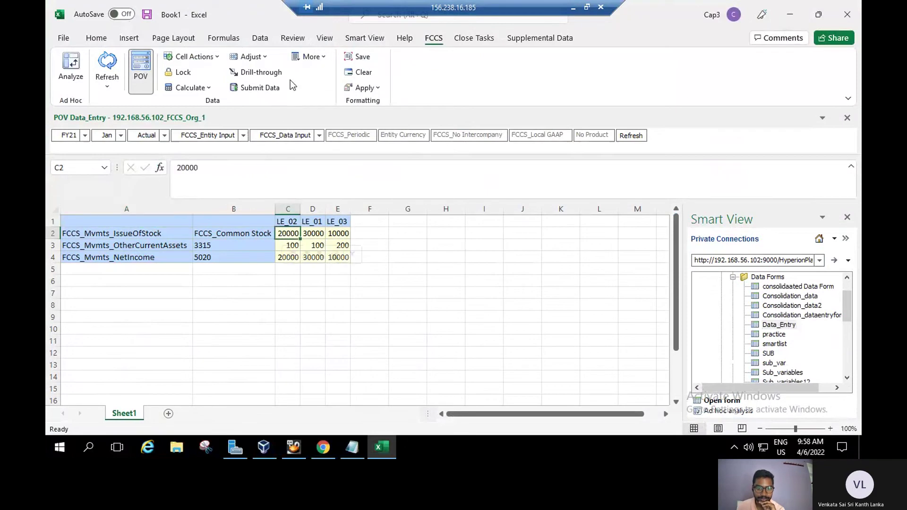
Apply a Grid Spread increasing C2's 20000 Issue of Stock value by 10 to 20010.
{"action": "left_click", "coordinate": [262, 58]}
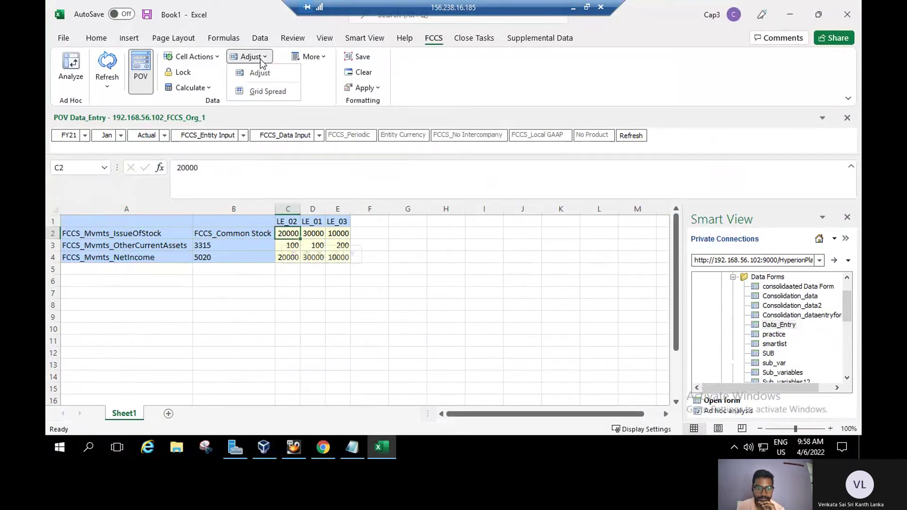
{"action": "left_click", "coordinate": [267, 91]}
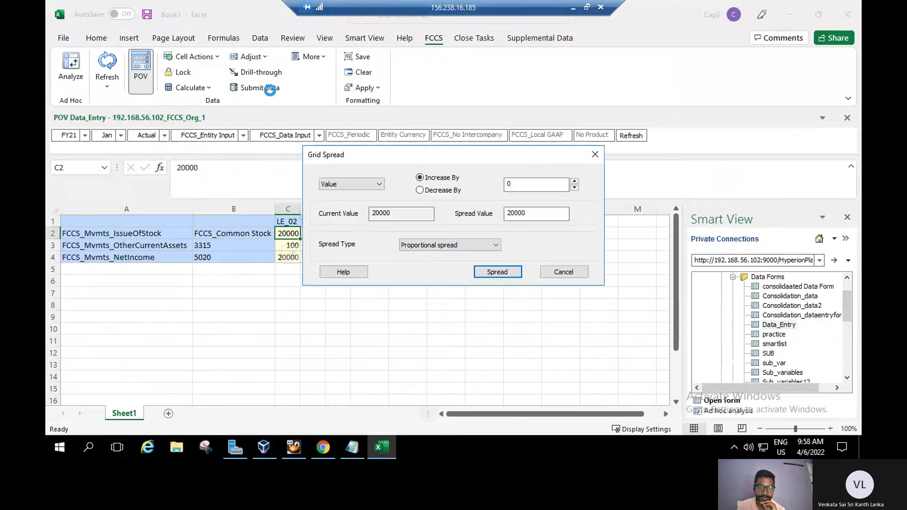
{"action": "left_click", "coordinate": [535, 184]}
{"action": "type", "text": "10"}
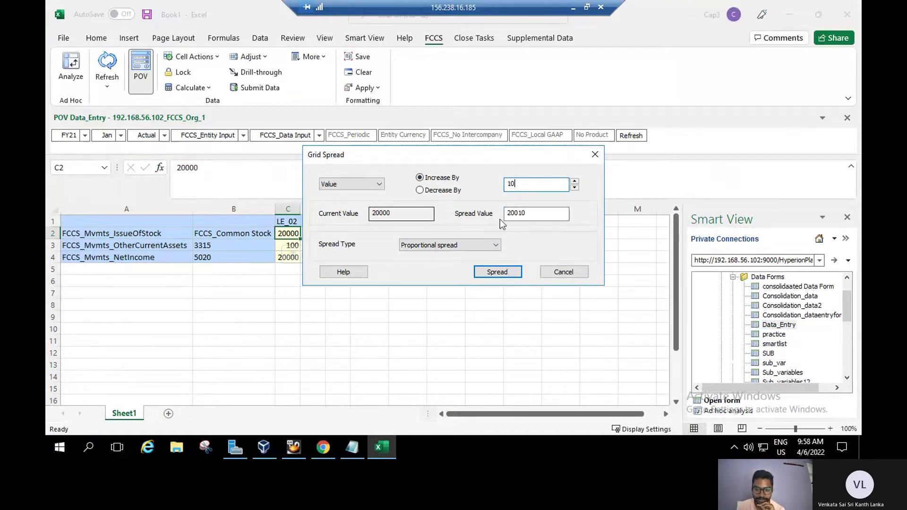
{"action": "left_click", "coordinate": [499, 274]}
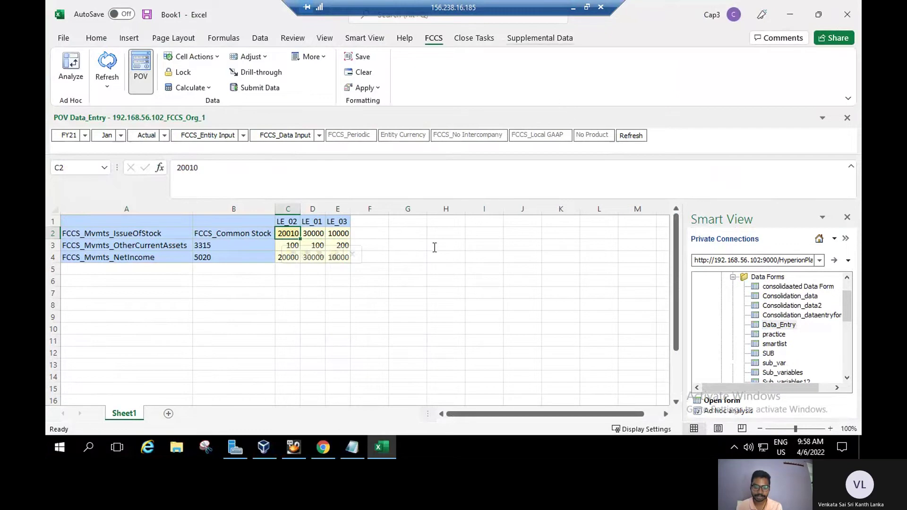
In Chrome, page the student guide forward to pages 72-73 of 74.
{"action": "left_click", "coordinate": [323, 447]}
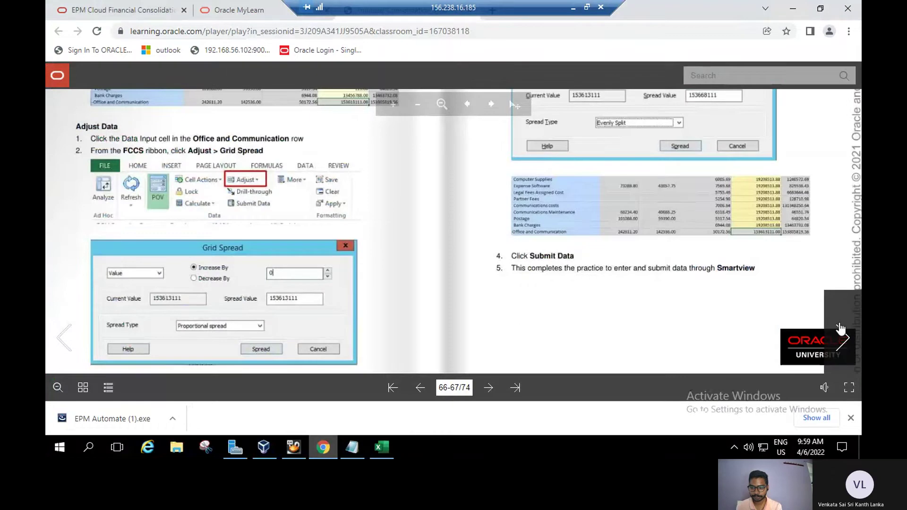
{"action": "left_click", "coordinate": [843, 337]}
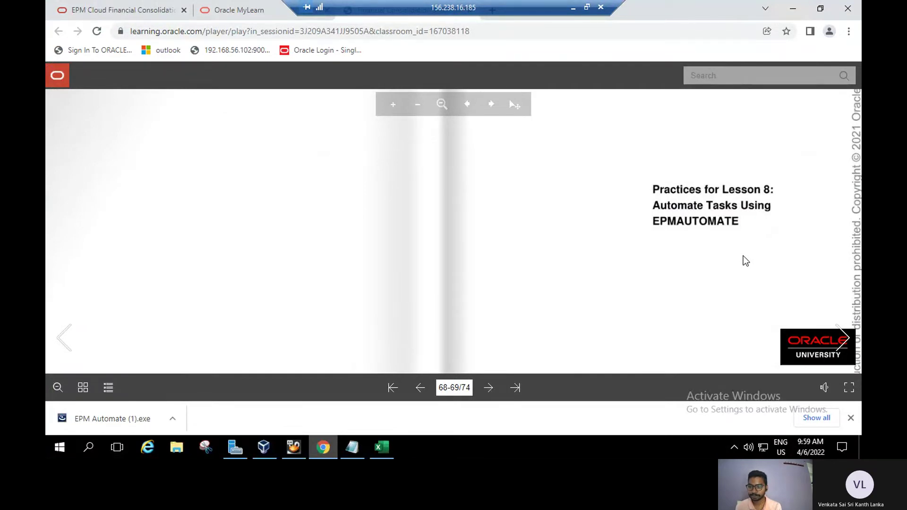
{"action": "left_click", "coordinate": [840, 332]}
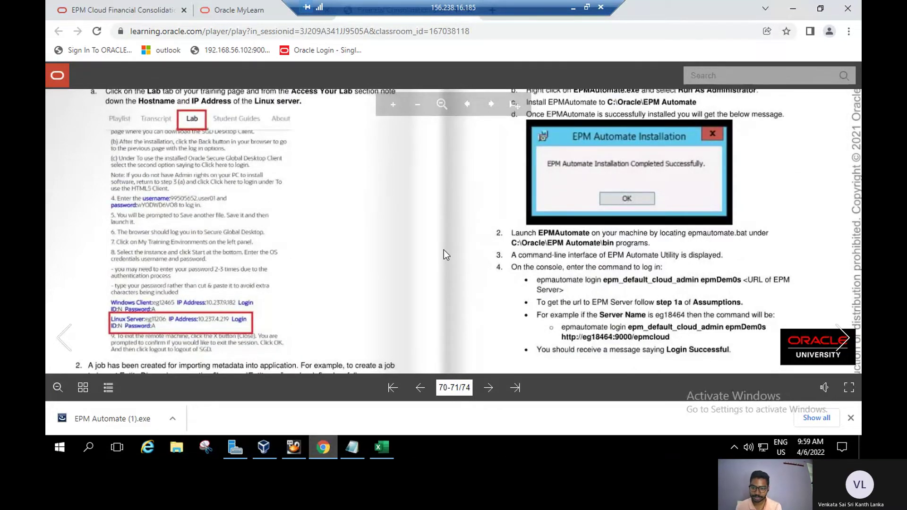
{"action": "left_click_drag", "start_coordinate": [443, 251], "coordinate": [459, 272]}
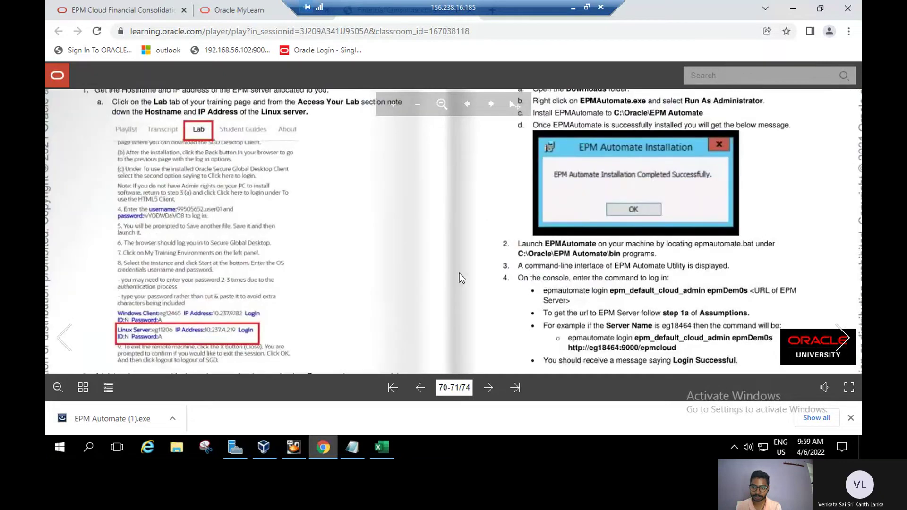
{"action": "left_click", "coordinate": [830, 345]}
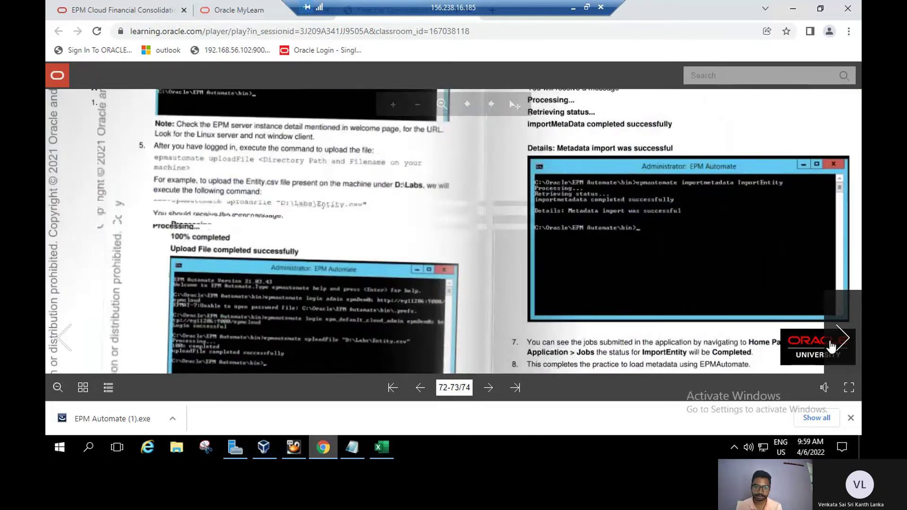
{"action": "scroll", "coordinate": [446, 322], "scroll_direction": "up", "scroll_amount": 2}
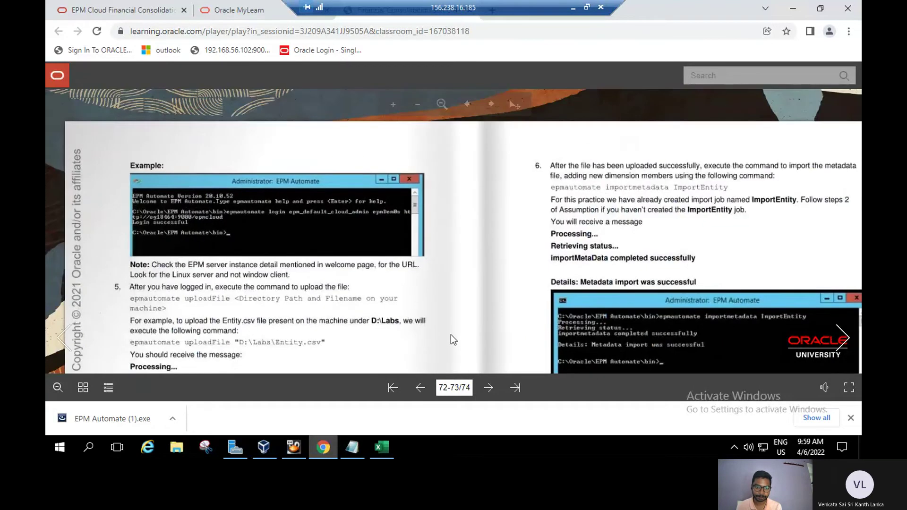
From the Start menu app list, expand the EPM Automate folder and launch EPM Automate 21.04.40.
{"action": "left_click", "coordinate": [56, 450]}
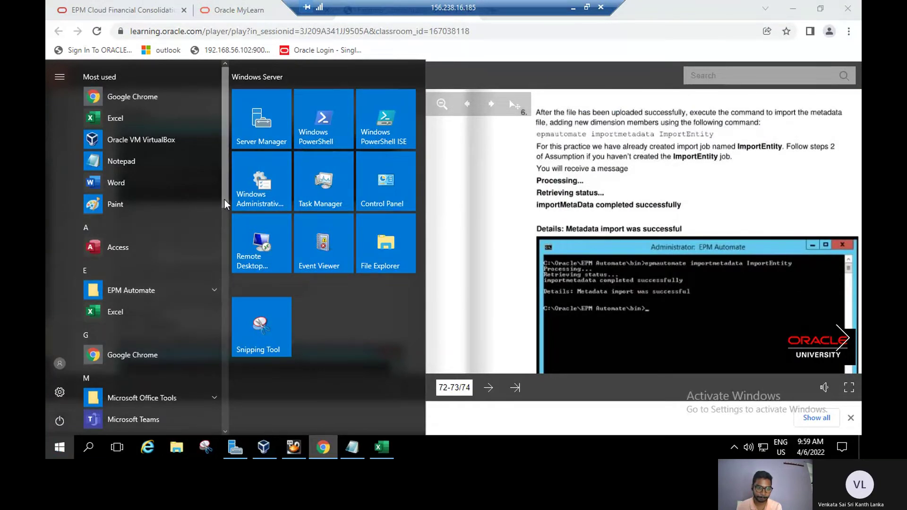
{"action": "left_click_drag", "start_coordinate": [225, 208], "coordinate": [233, 431]}
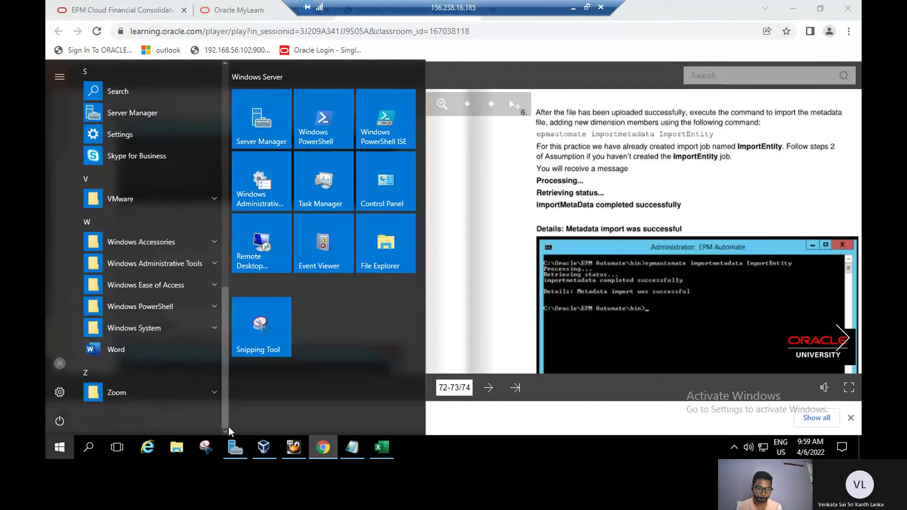
{"action": "left_click_drag", "start_coordinate": [223, 402], "coordinate": [222, 345]}
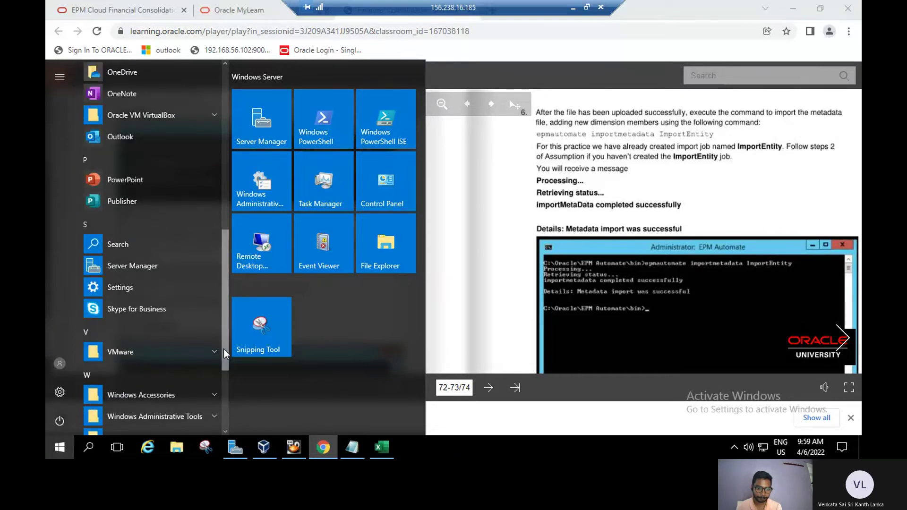
{"action": "left_click_drag", "start_coordinate": [225, 350], "coordinate": [227, 180]}
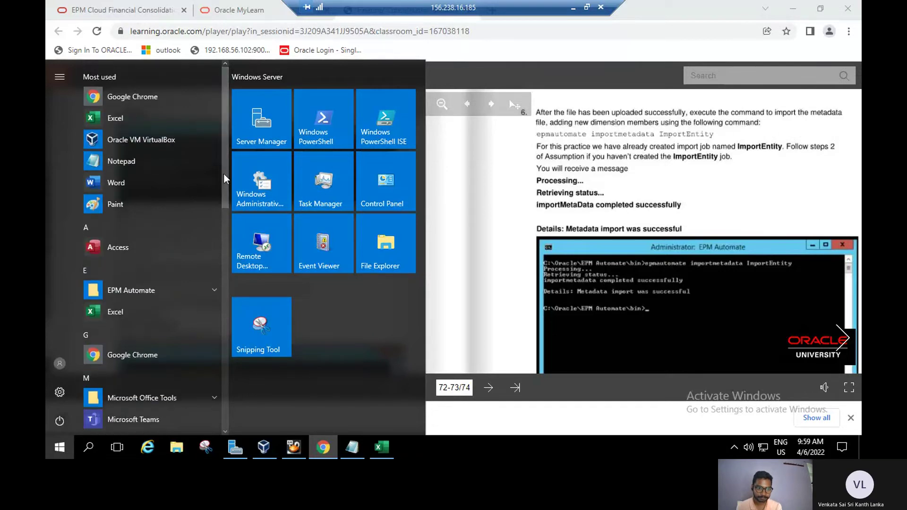
{"action": "left_click_drag", "start_coordinate": [225, 134], "coordinate": [228, 174]}
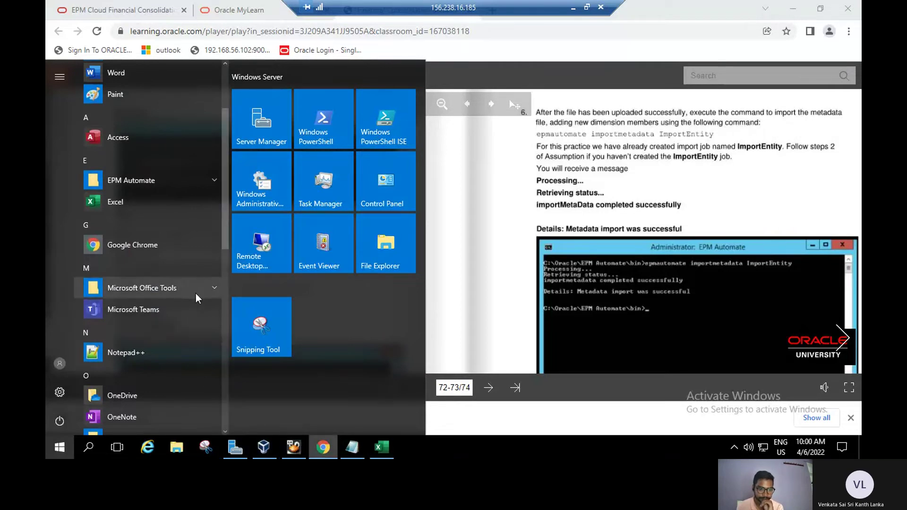
{"action": "left_click", "coordinate": [211, 178]}
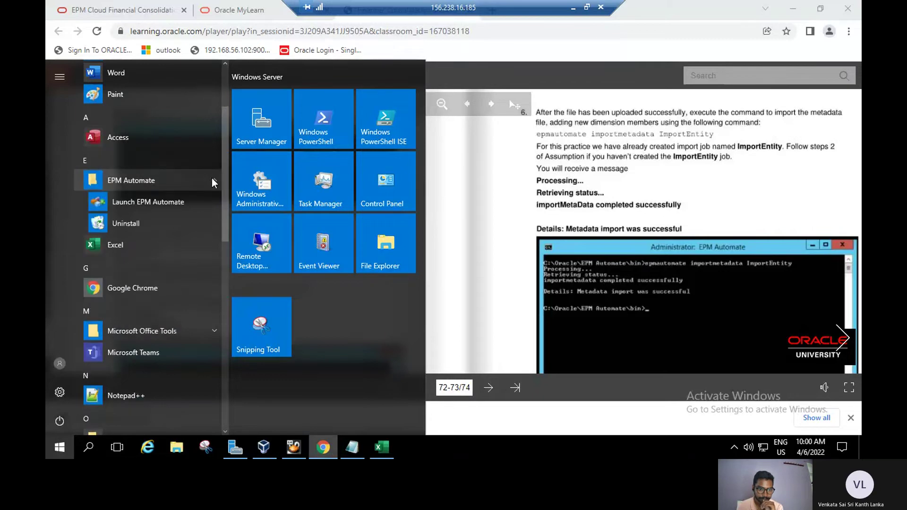
{"action": "left_click", "coordinate": [180, 202]}
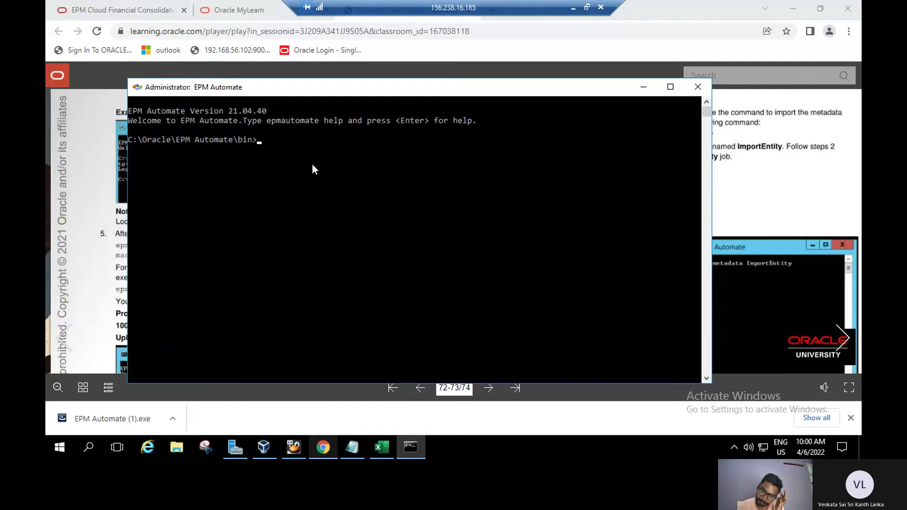
Read the EPM Automate login command on guide pages 70-71, then bring the console back up.
{"action": "left_click", "coordinate": [640, 90]}
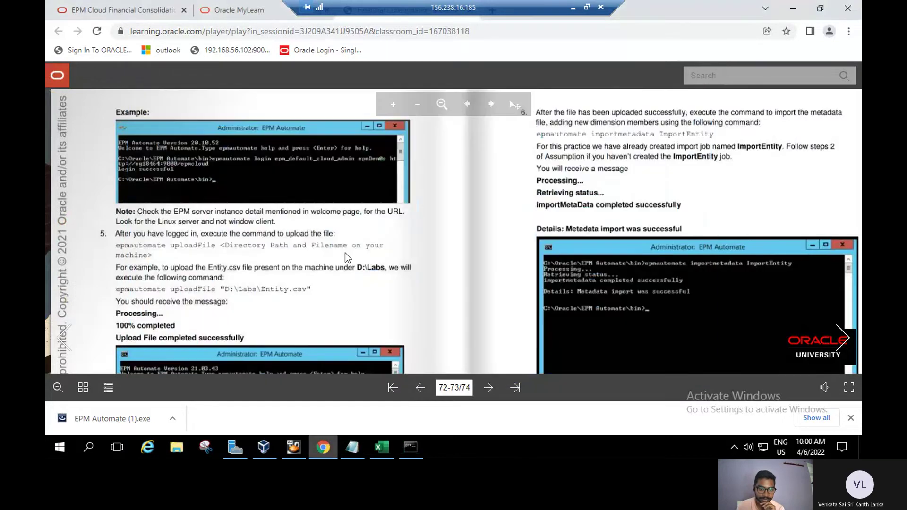
{"action": "scroll", "coordinate": [344, 253], "scroll_direction": "down", "scroll_amount": 2}
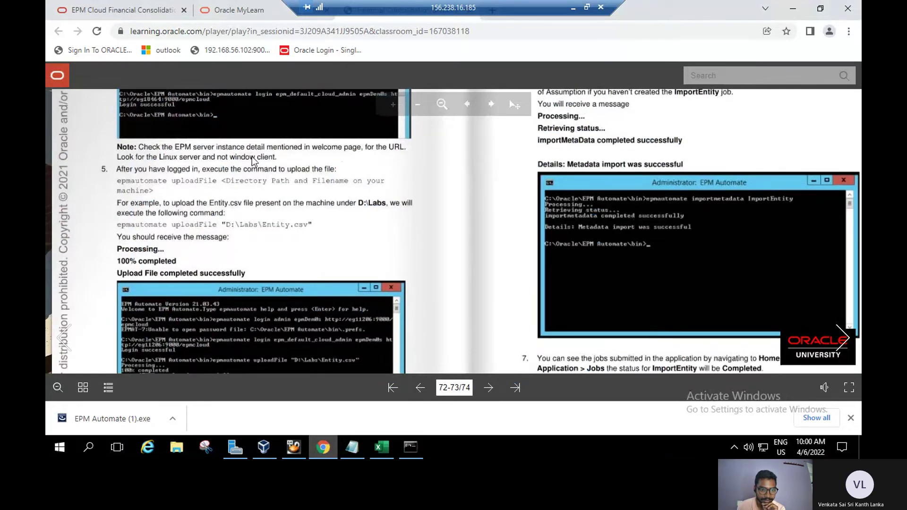
{"action": "scroll", "coordinate": [265, 236], "scroll_direction": "up", "scroll_amount": 3}
{"action": "scroll", "coordinate": [268, 266], "scroll_direction": "down", "scroll_amount": 2}
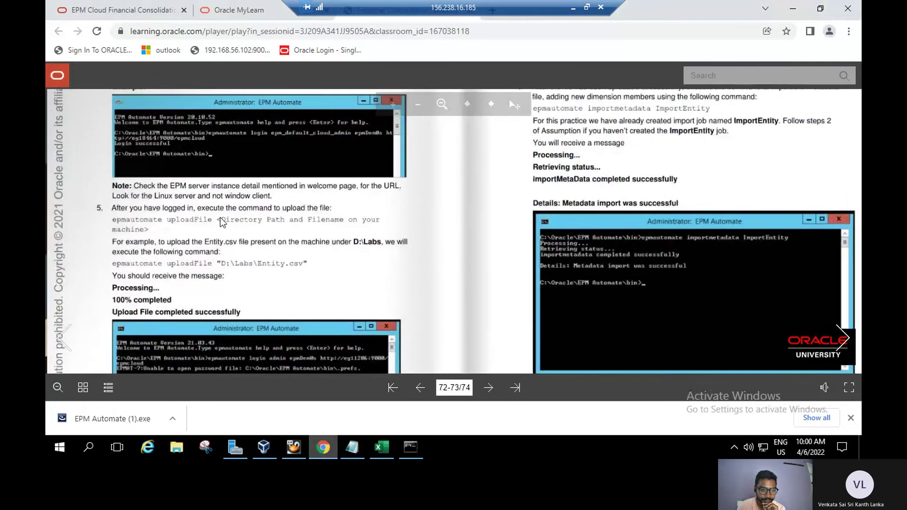
{"action": "left_click", "coordinate": [59, 349]}
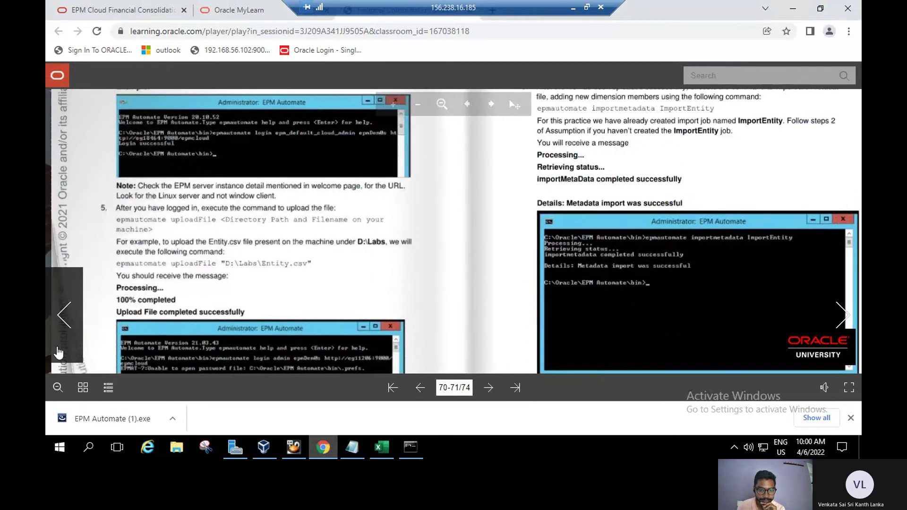
{"action": "scroll", "coordinate": [371, 318], "scroll_direction": "down", "scroll_amount": 4}
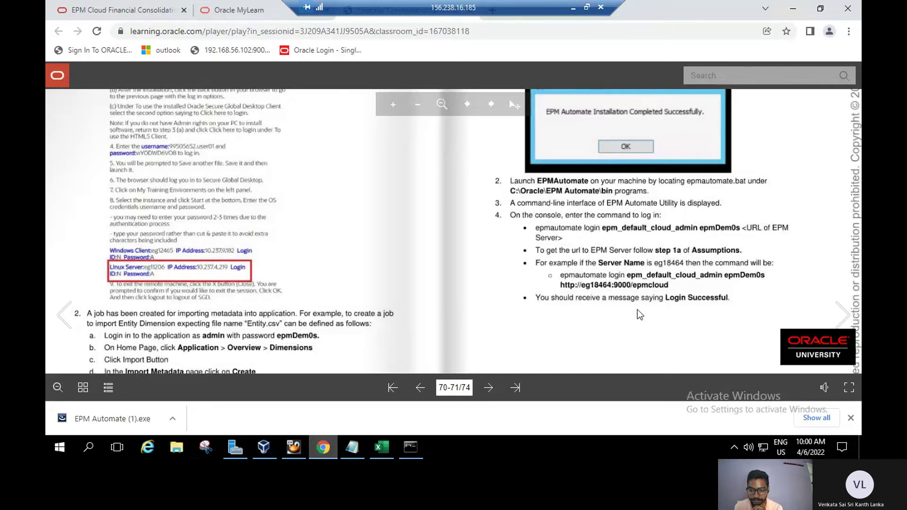
{"action": "left_click", "coordinate": [411, 449]}
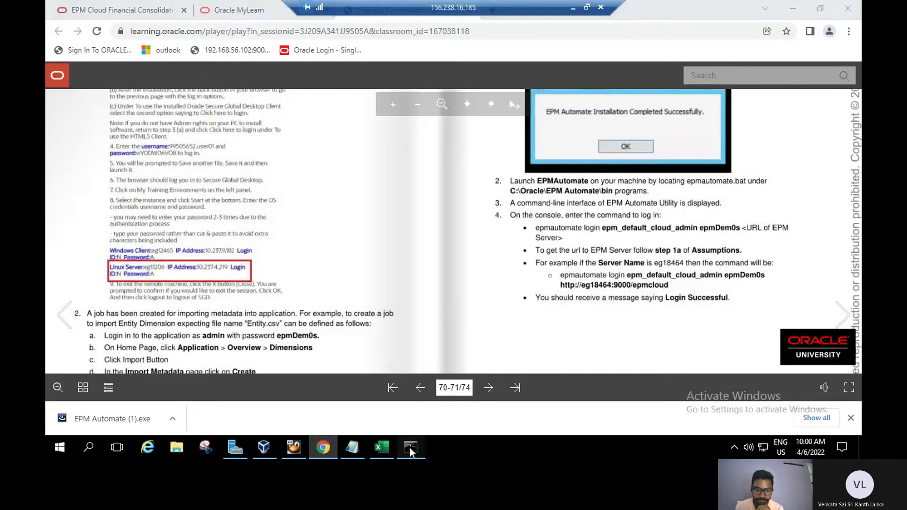
Paste the login line from Notepad into the console to log in to 192.168.56.102:9000/epmcloud.
{"action": "left_click", "coordinate": [352, 447]}
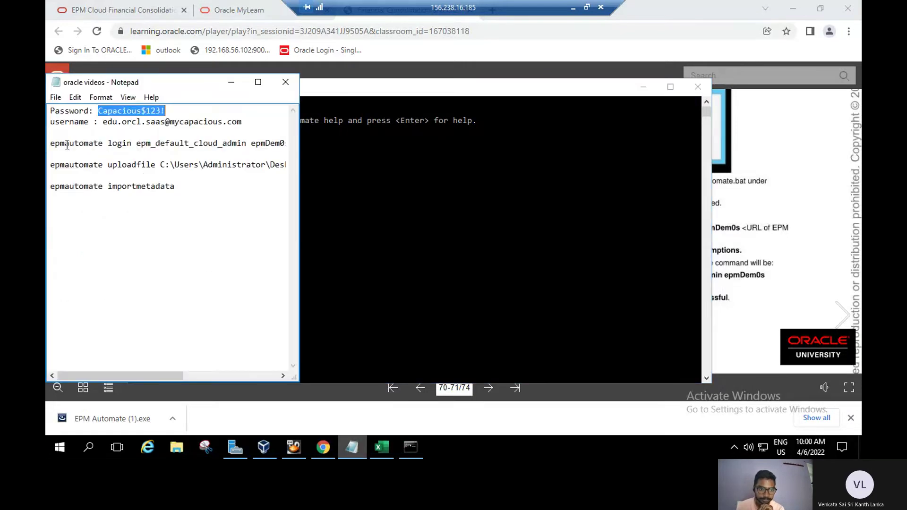
{"action": "left_click", "coordinate": [50, 143]}
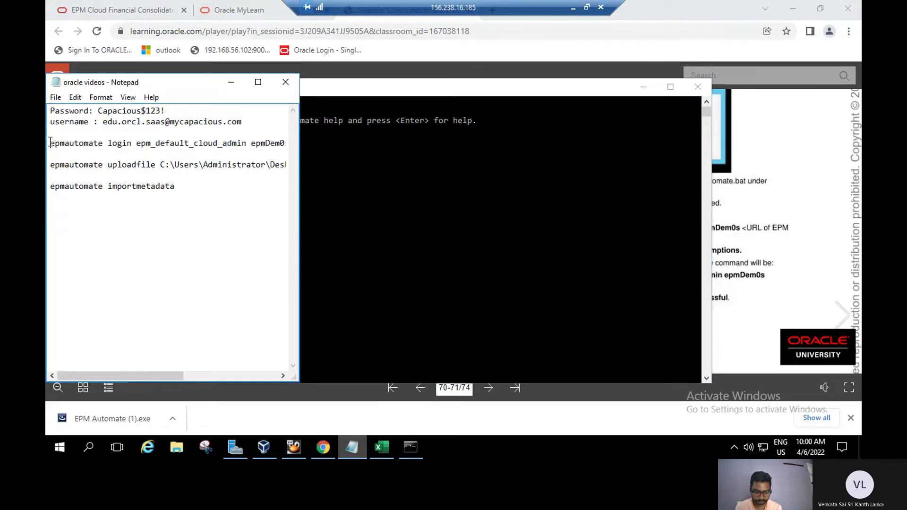
{"action": "left_click_drag", "start_coordinate": [50, 142], "coordinate": [282, 157]}
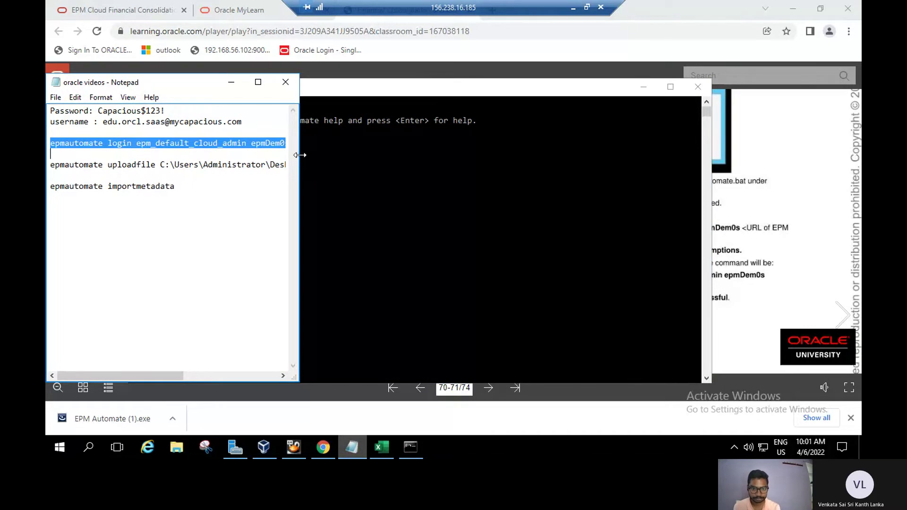
{"action": "left_click", "coordinate": [231, 82]}
{"action": "left_click", "coordinate": [263, 140]}
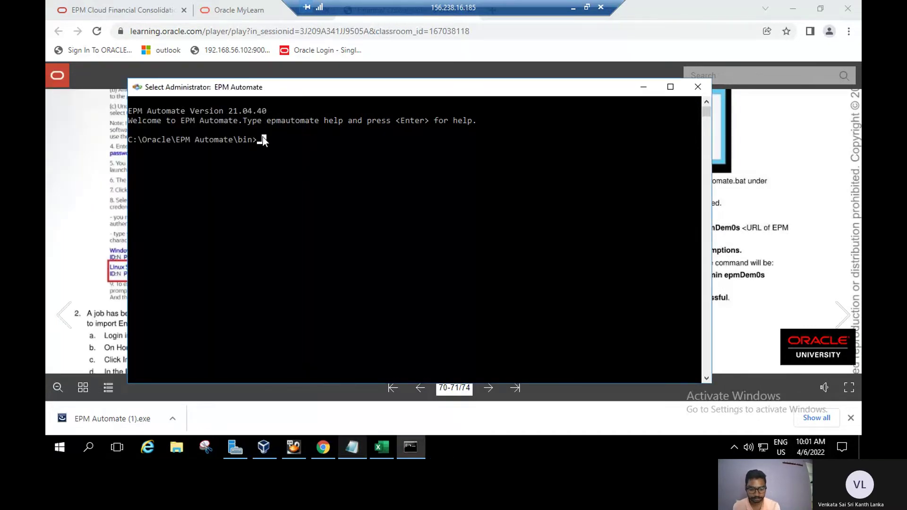
{"action": "right_click", "coordinate": [263, 138]}
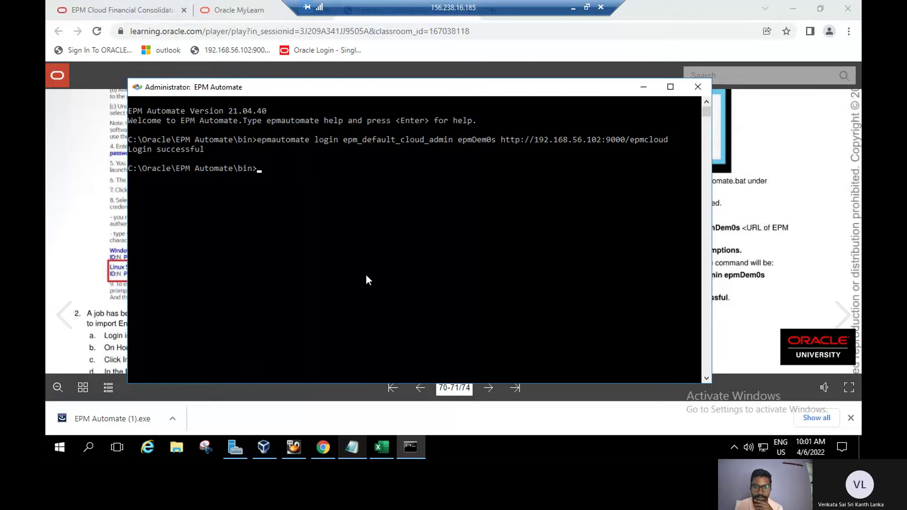
{"action": "left_click", "coordinate": [640, 91]}
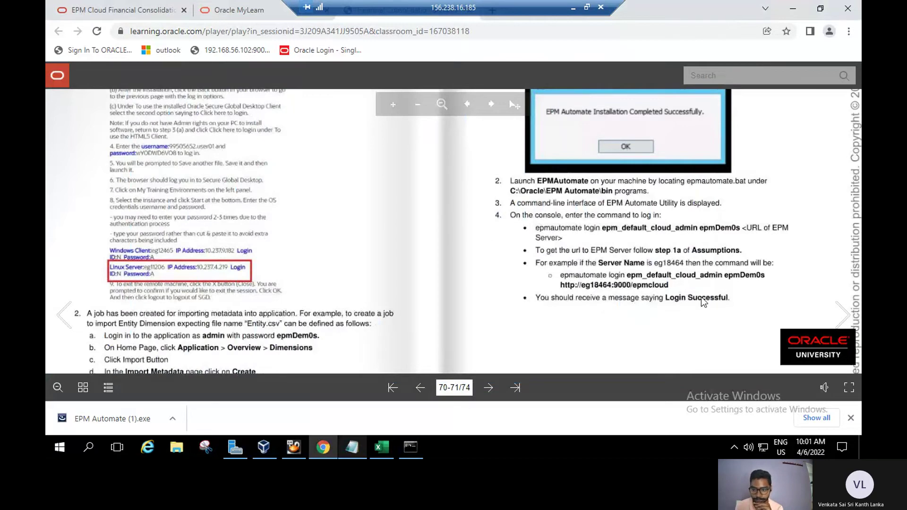
Turn the guide to pages 72-73 and read through the uploadFile and metadata import steps.
{"action": "left_click", "coordinate": [837, 315]}
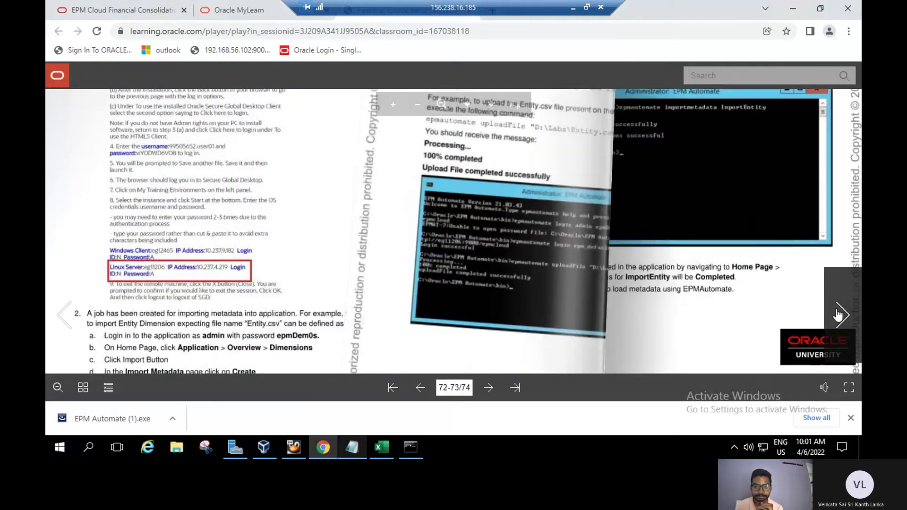
{"action": "scroll", "coordinate": [475, 219], "scroll_direction": "up", "scroll_amount": 3}
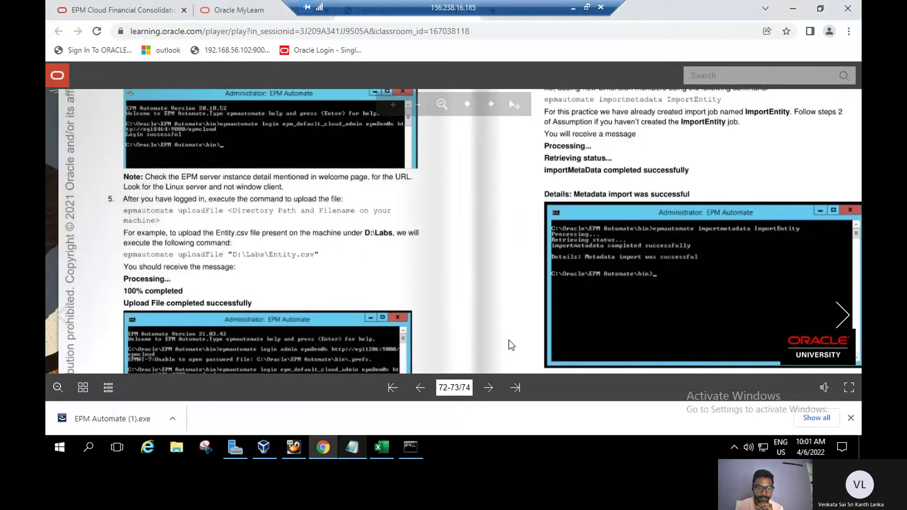
{"action": "scroll", "coordinate": [486, 265], "scroll_direction": "up", "scroll_amount": 2}
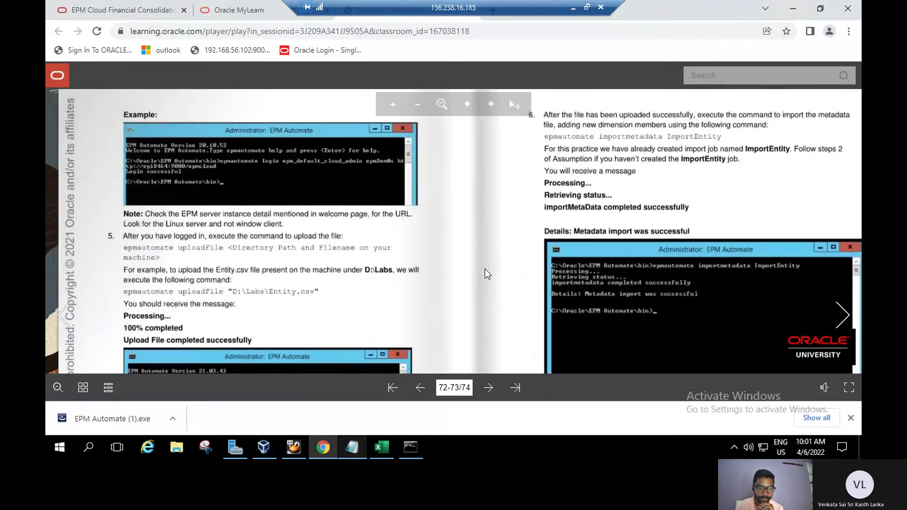
{"action": "scroll", "coordinate": [480, 249], "scroll_direction": "down", "scroll_amount": 2}
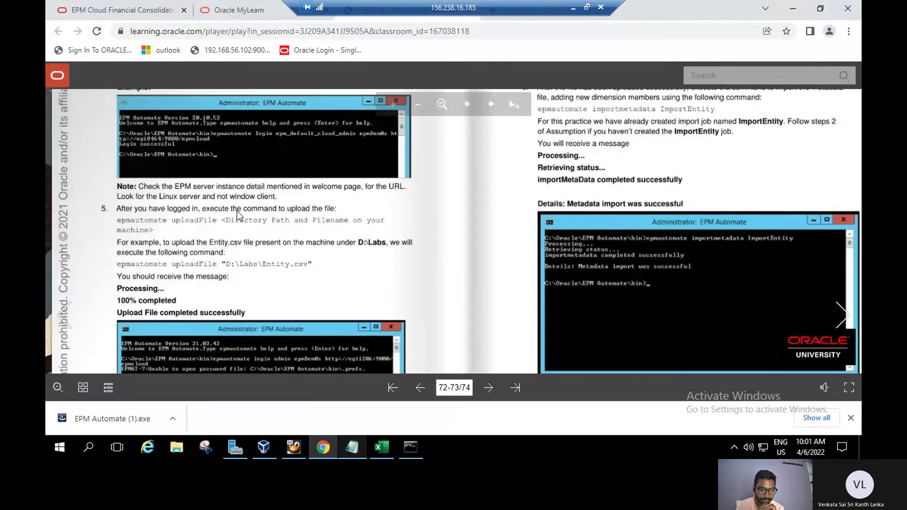
{"action": "scroll", "coordinate": [270, 228], "scroll_direction": "down", "scroll_amount": 2}
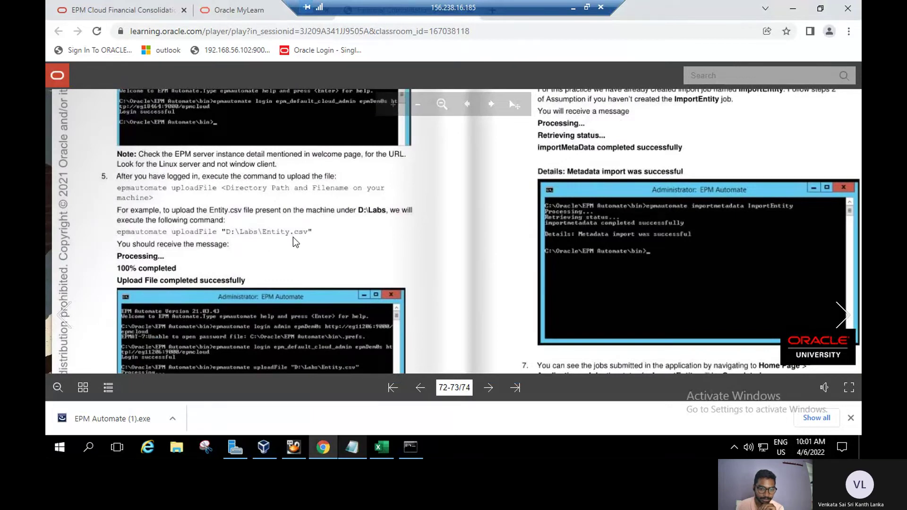
{"action": "scroll", "coordinate": [298, 232], "scroll_direction": "down", "scroll_amount": 2}
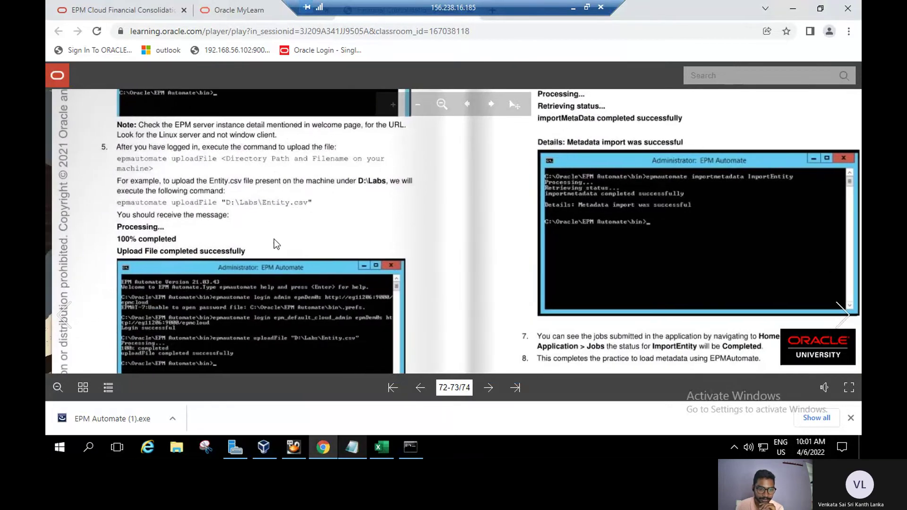
{"action": "scroll", "coordinate": [275, 220], "scroll_direction": "down", "scroll_amount": 2}
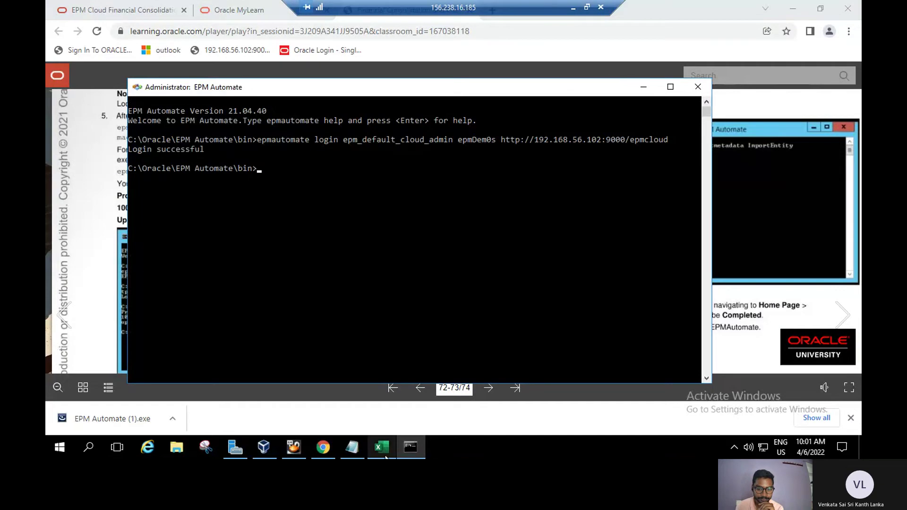
Paste the uploadfile command from Notepad and run it twice, failing with meta.csv not found.
{"action": "left_click", "coordinate": [355, 446]}
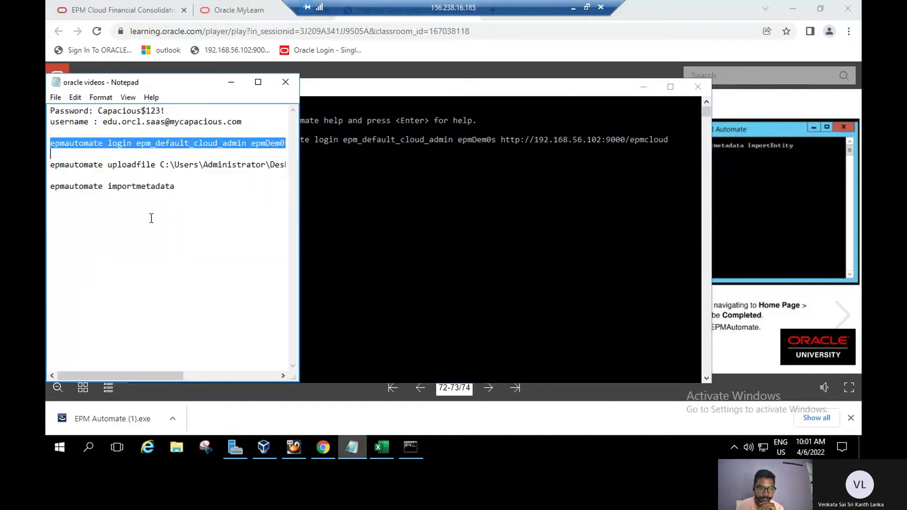
{"action": "left_click", "coordinate": [128, 163]}
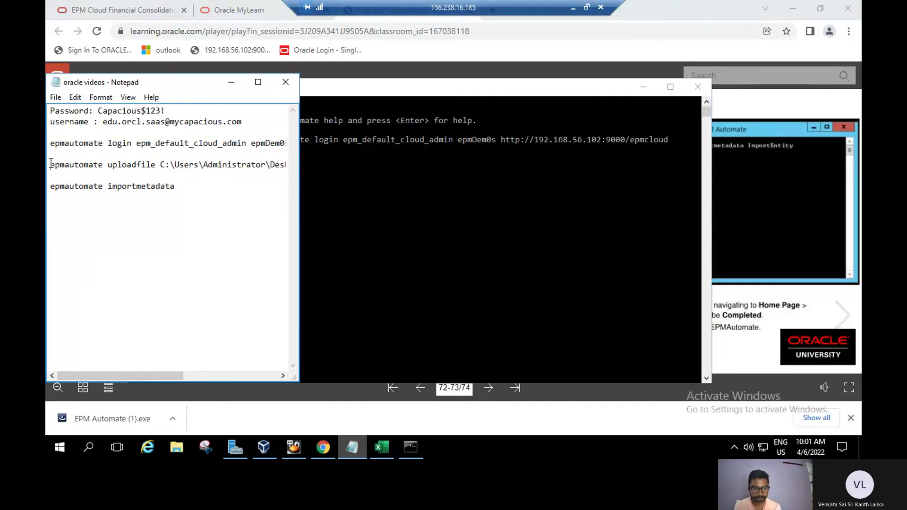
{"action": "left_click_drag", "start_coordinate": [51, 164], "coordinate": [327, 171]}
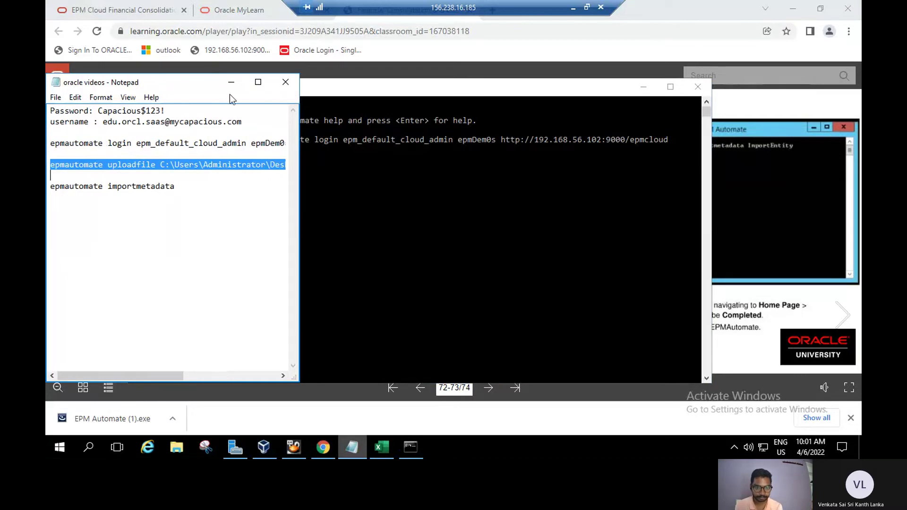
{"action": "left_click", "coordinate": [231, 82]}
{"action": "left_click", "coordinate": [259, 168]}
{"action": "type", "text": "epmautomate uploadfile C:\\Users\\Administrator\\Desktop\\meta.csv"}
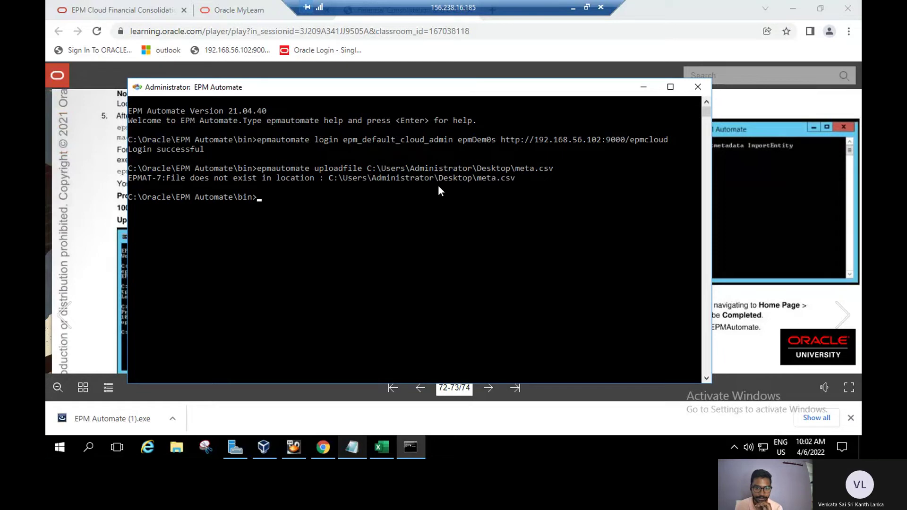
{"action": "left_click", "coordinate": [382, 200]}
{"action": "left_click", "coordinate": [262, 199]}
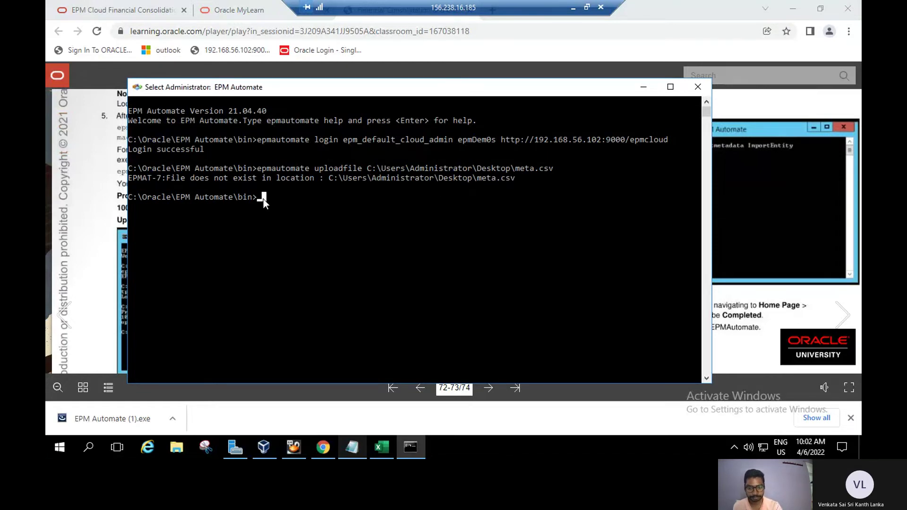
{"action": "key", "text": "Escape"}
{"action": "key", "text": "Up"}
{"action": "key", "text": "Return"}
Rebuild the upload command up to the Desktop folder, verify the file name, and finish it with ma.csv.
{"action": "left_click", "coordinate": [531, 197]}
{"action": "left_click", "coordinate": [512, 196]}
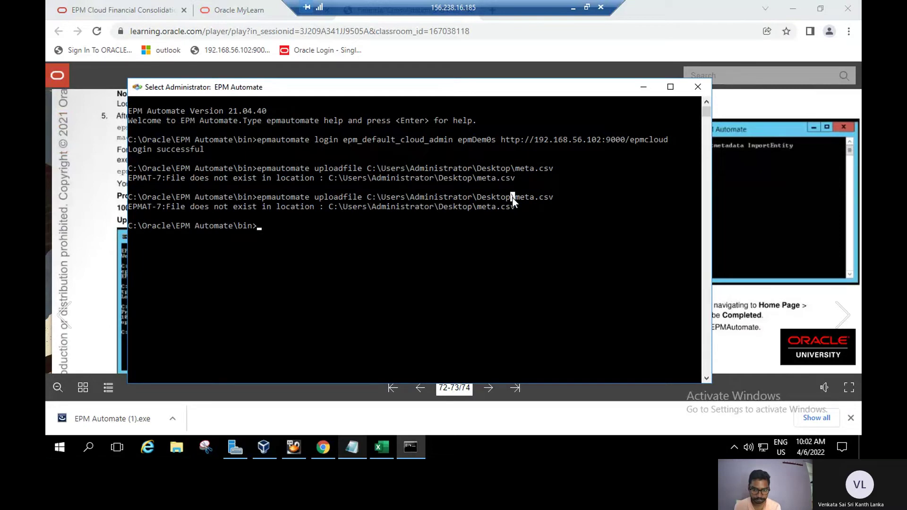
{"action": "left_click_drag", "start_coordinate": [512, 199], "coordinate": [257, 197]}
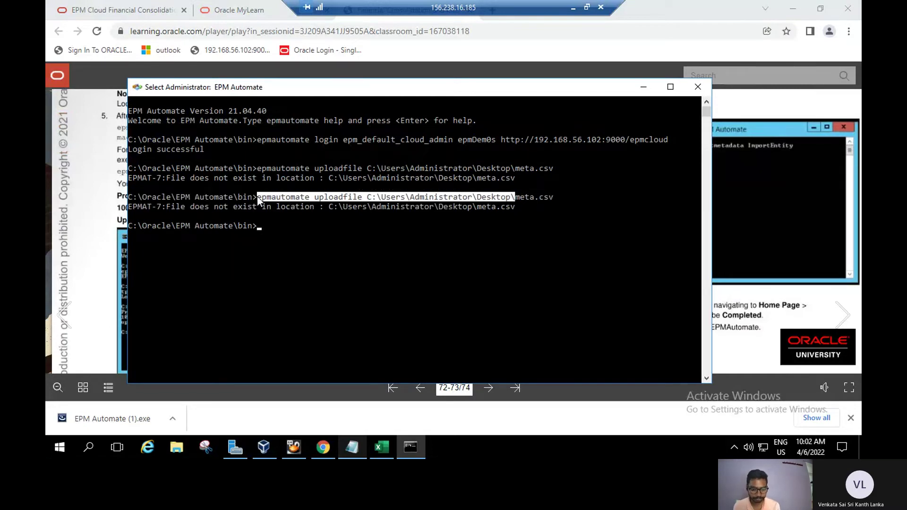
{"action": "right_click", "coordinate": [257, 196]}
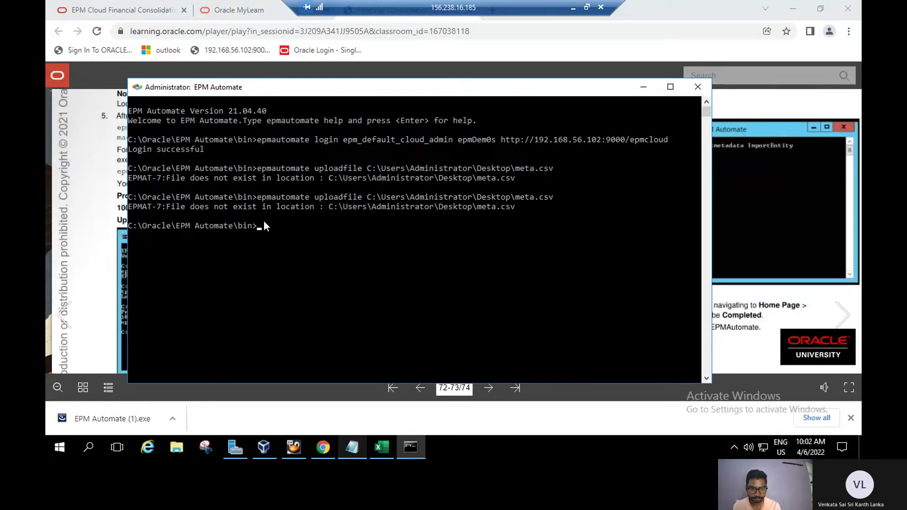
{"action": "left_click", "coordinate": [264, 226]}
{"action": "right_click", "coordinate": [264, 226]}
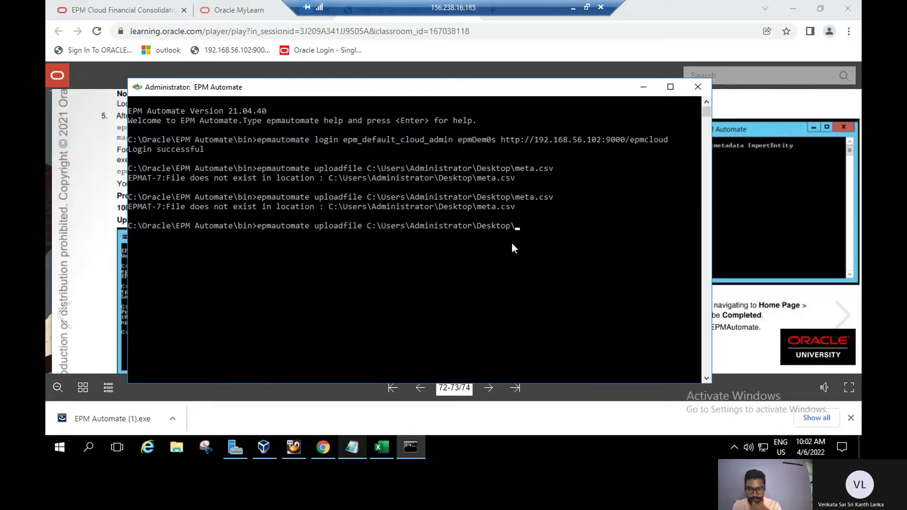
{"action": "left_click", "coordinate": [517, 225]}
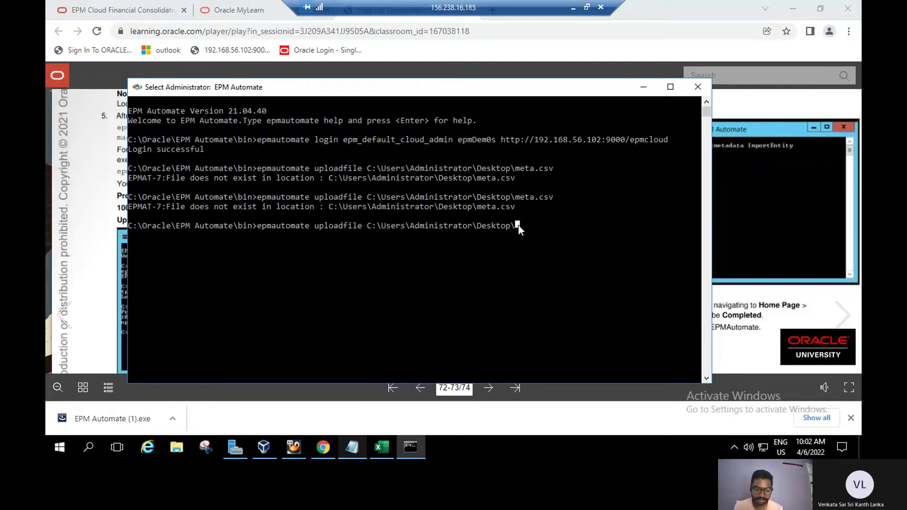
{"action": "left_click", "coordinate": [177, 450]}
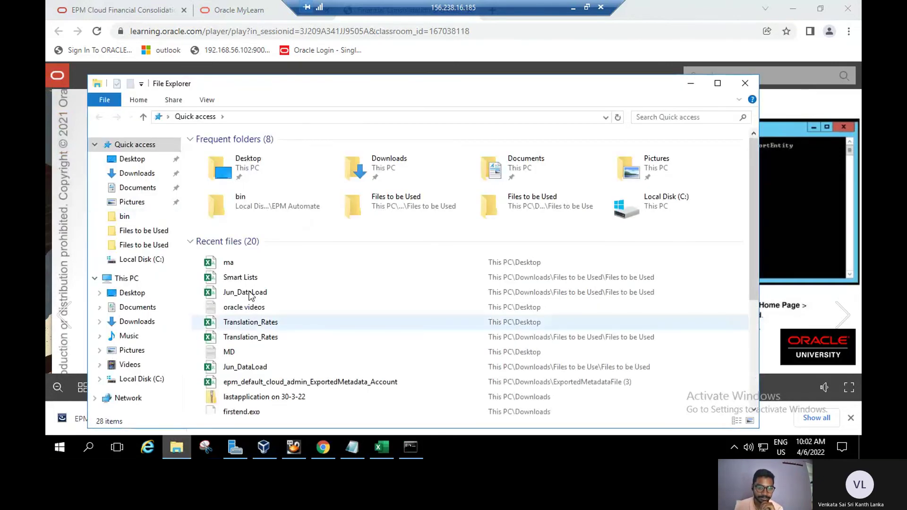
{"action": "left_click", "coordinate": [690, 87]}
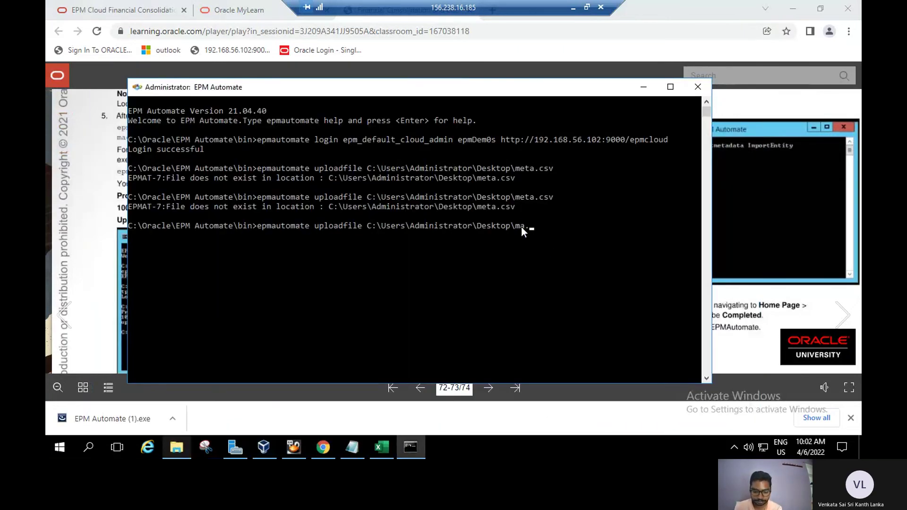
{"action": "type", "text": "ma.csv"}
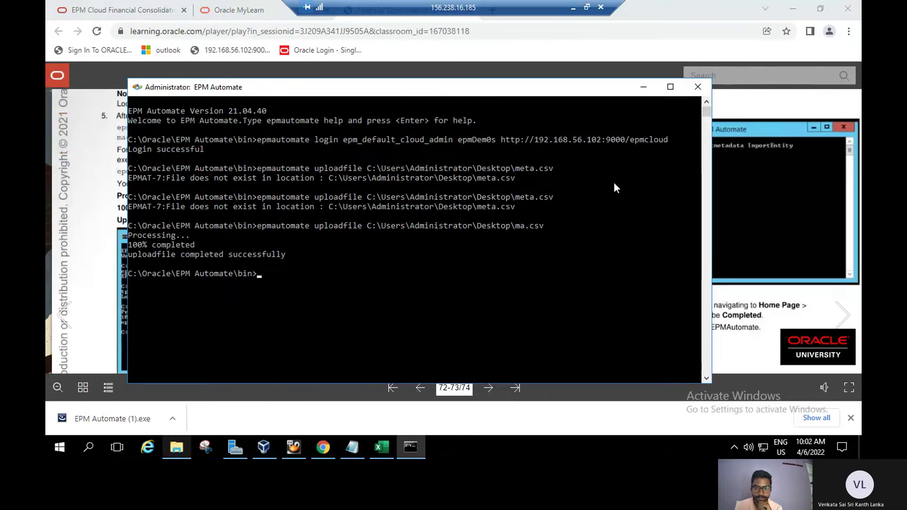
Scroll the guide back to step 6's 'epmautomate importmetadata ImportEntity' command.
{"action": "left_click", "coordinate": [642, 89]}
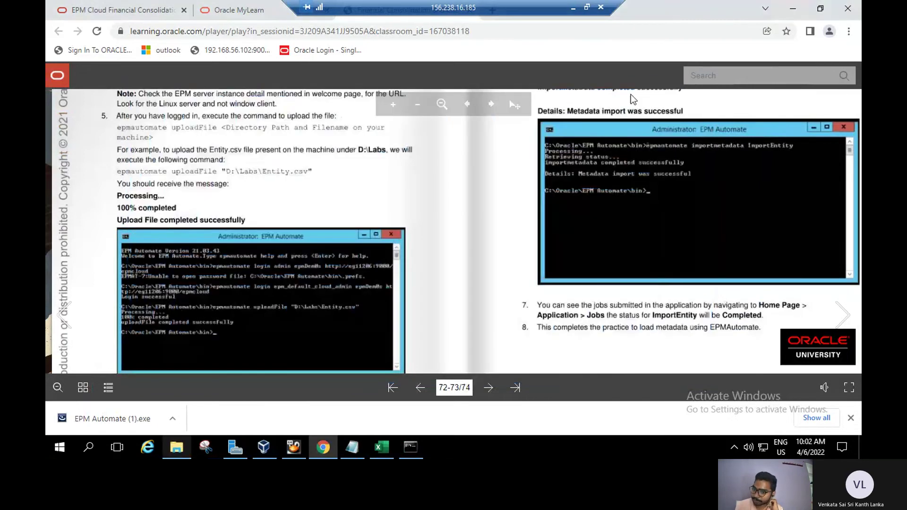
{"action": "scroll", "coordinate": [444, 240], "scroll_direction": "up", "scroll_amount": 1}
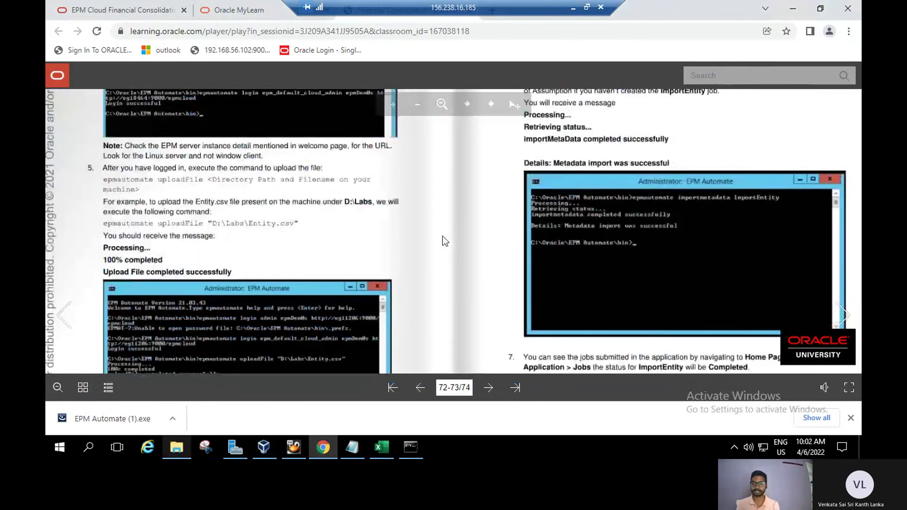
{"action": "scroll", "coordinate": [444, 241], "scroll_direction": "up", "scroll_amount": 1}
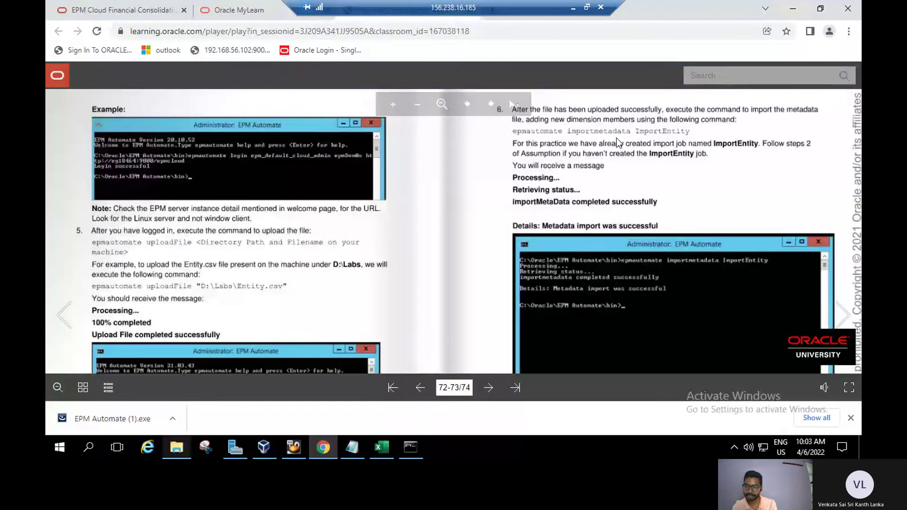
{"action": "mouse_move", "coordinate": [674, 180]}
{"action": "left_mouse_down"}
{"action": "mouse_move", "coordinate": [673, 159]}
{"action": "mouse_move", "coordinate": [677, 192]}
{"action": "left_mouse_up"}
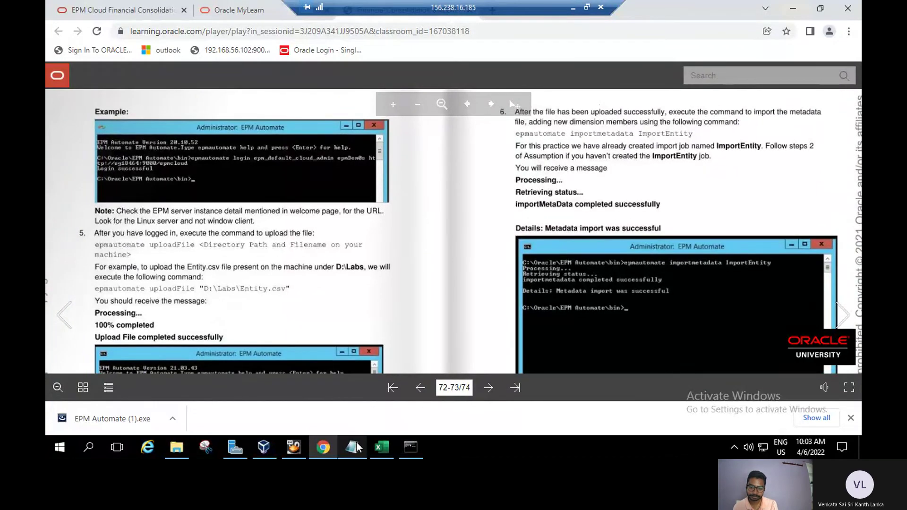
Paste the 'epmautomate importmetadata' line from Notepad at the console prompt, then hide console and notes.
{"action": "left_click", "coordinate": [356, 444]}
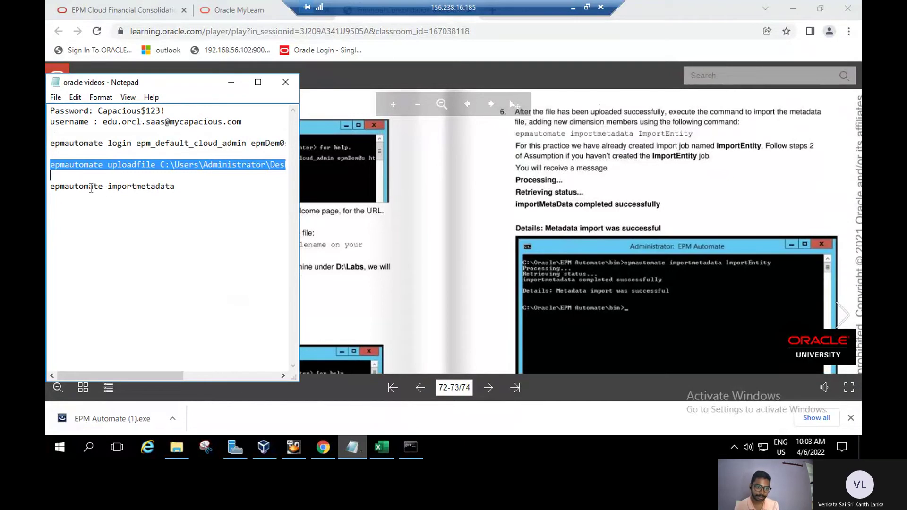
{"action": "left_click_drag", "start_coordinate": [52, 187], "coordinate": [175, 188]}
{"action": "key", "text": "ctrl+c"}
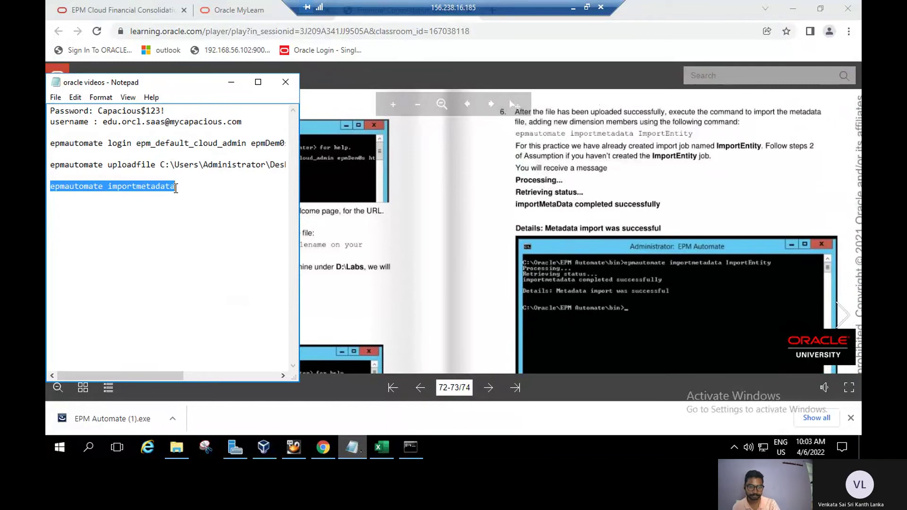
{"action": "left_click", "coordinate": [415, 445]}
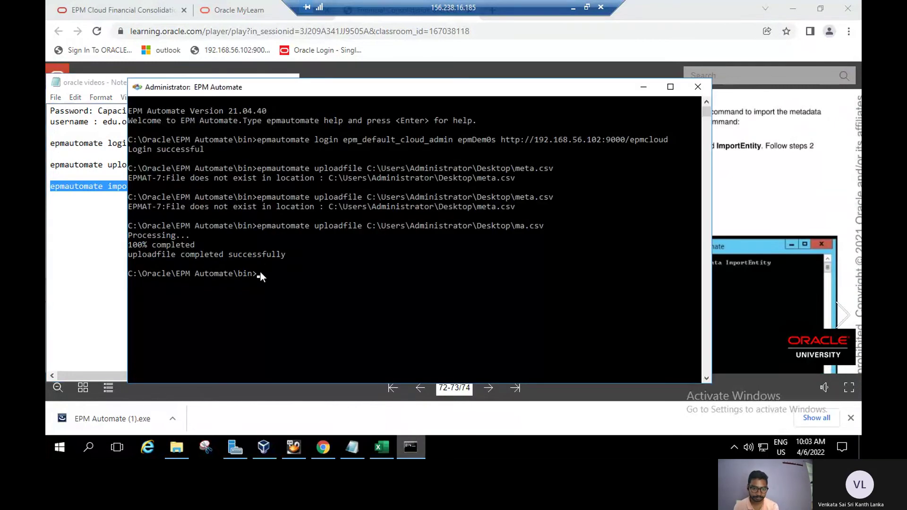
{"action": "left_click", "coordinate": [260, 272]}
{"action": "right_click", "coordinate": [259, 270]}
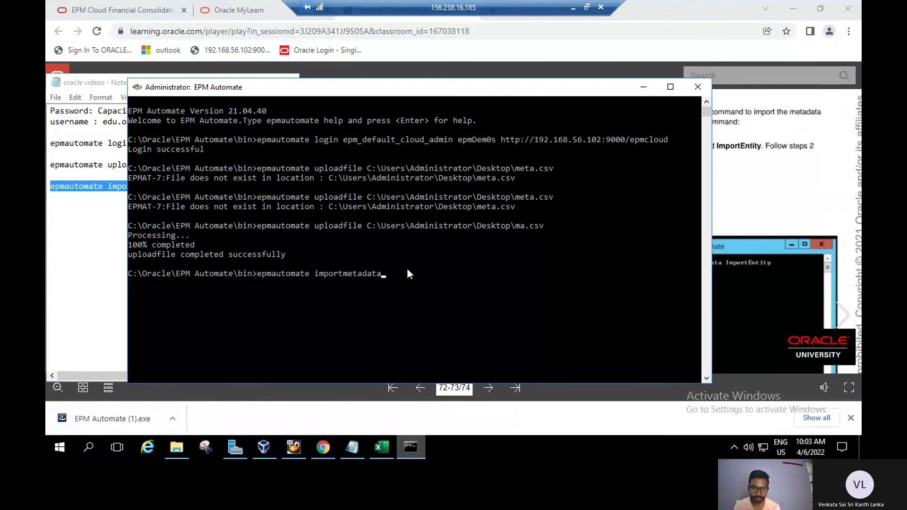
{"action": "left_click", "coordinate": [643, 88]}
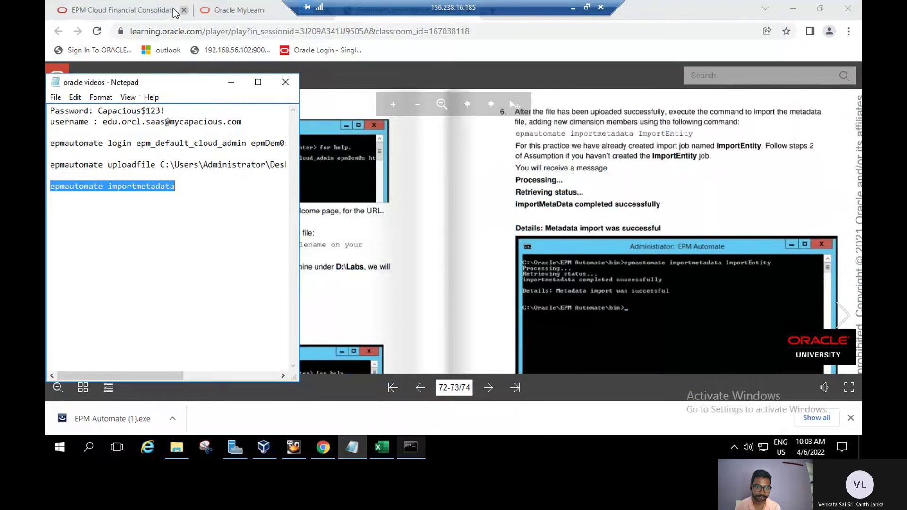
{"action": "left_click", "coordinate": [231, 83]}
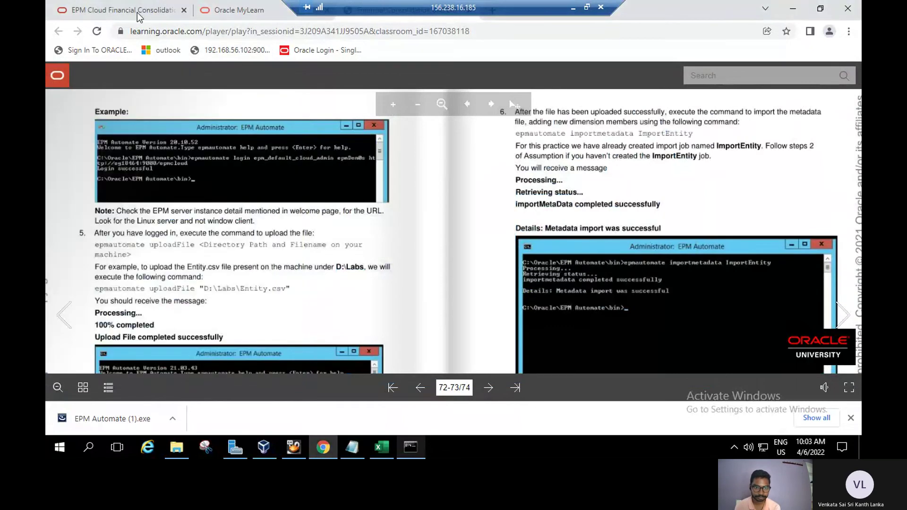
Go to Navigator > Application > Overview > Dimensions and open the Import metadata jobs.
{"action": "left_click", "coordinate": [138, 14]}
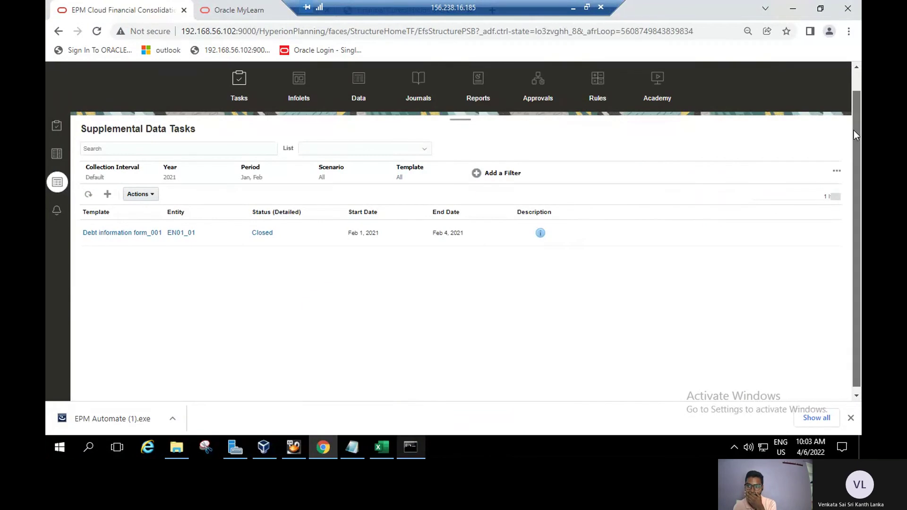
{"action": "left_click_drag", "start_coordinate": [854, 130], "coordinate": [851, 78]}
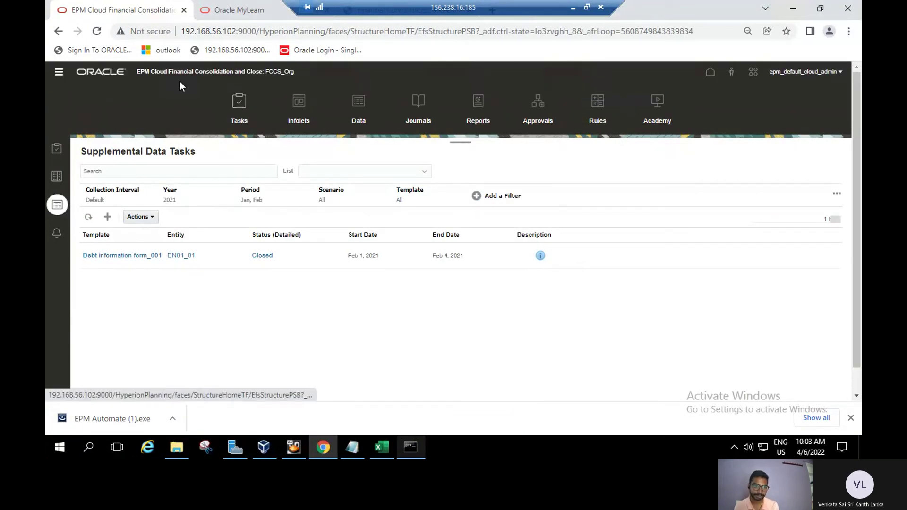
{"action": "left_click", "coordinate": [59, 74]}
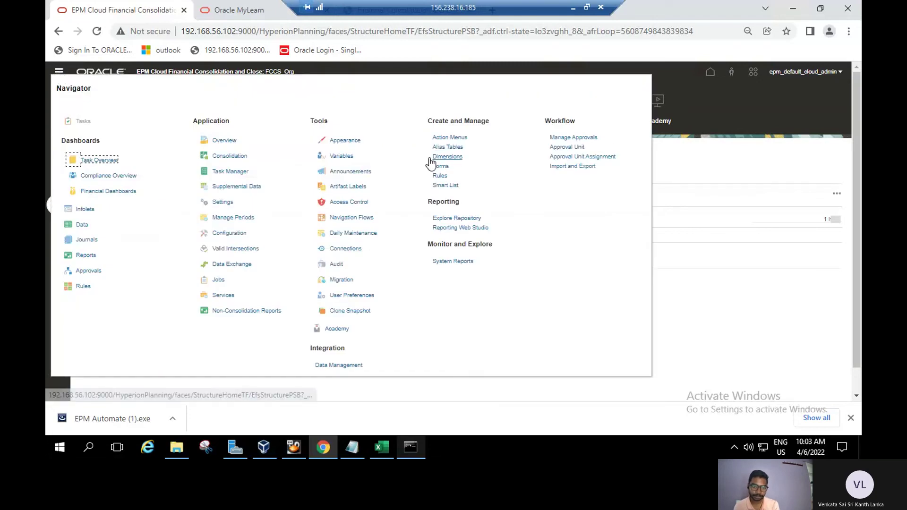
{"action": "left_click", "coordinate": [224, 140]}
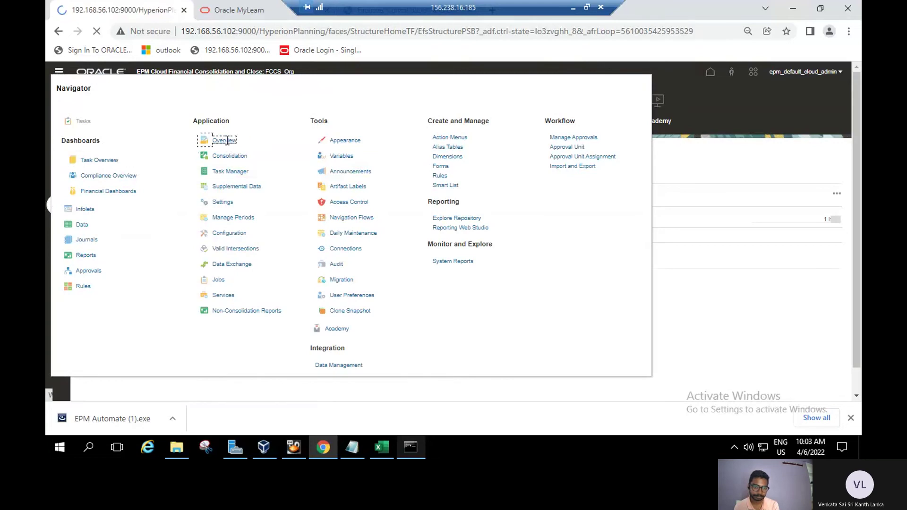
{"action": "left_click", "coordinate": [131, 182]}
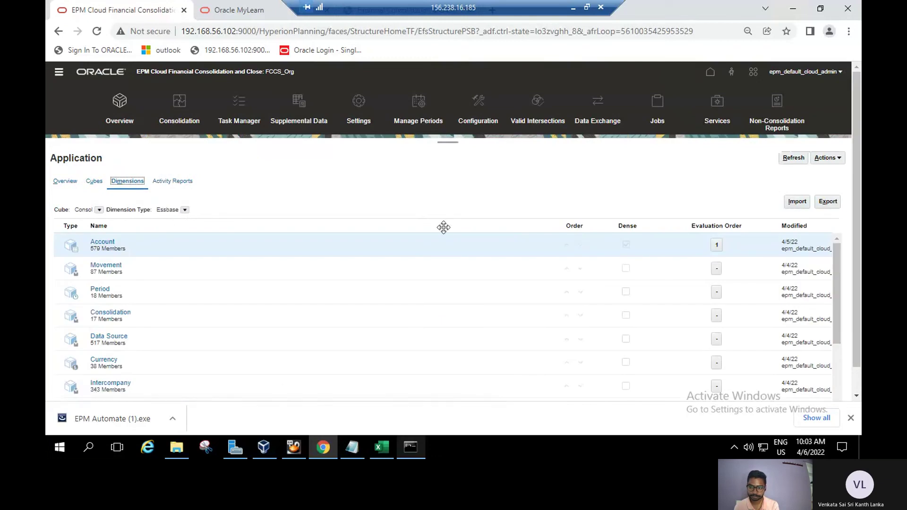
{"action": "left_click", "coordinate": [796, 202]}
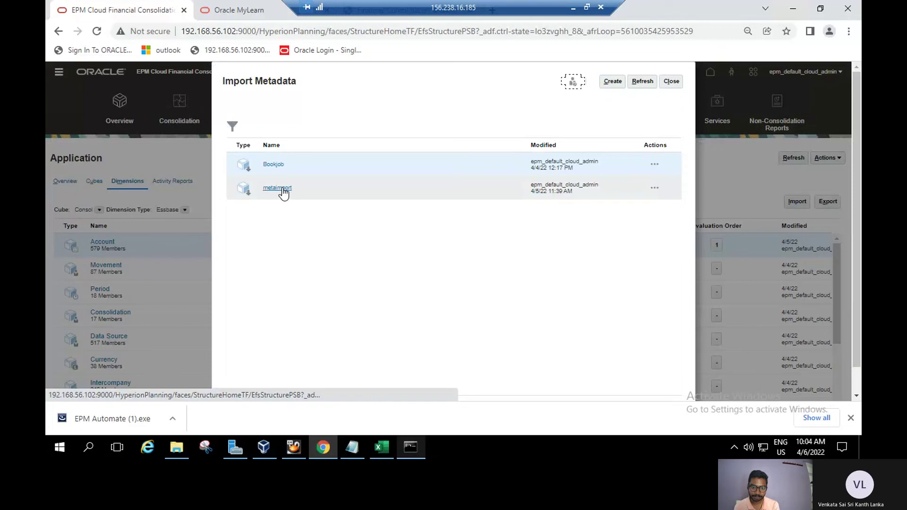
Resave the metaimport job (ma.csv into Account) and close the editor and jobs list.
{"action": "left_click", "coordinate": [282, 193]}
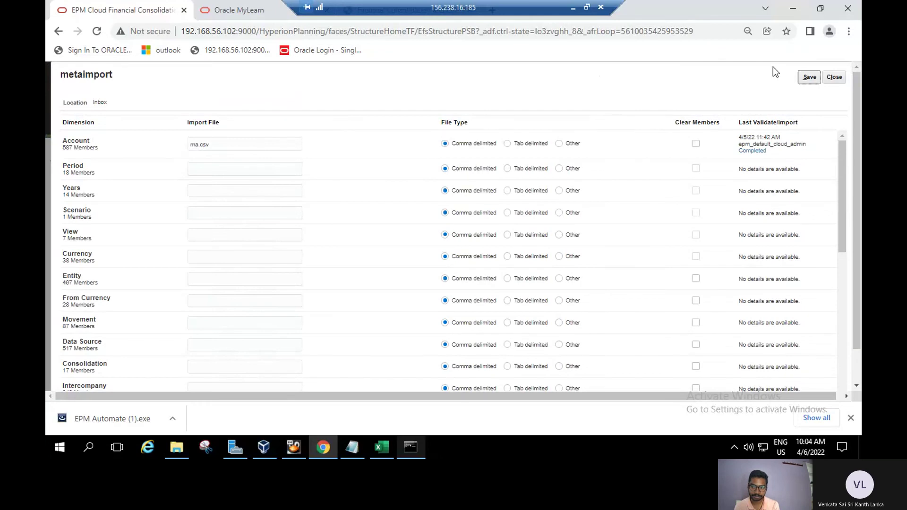
{"action": "left_click", "coordinate": [808, 78]}
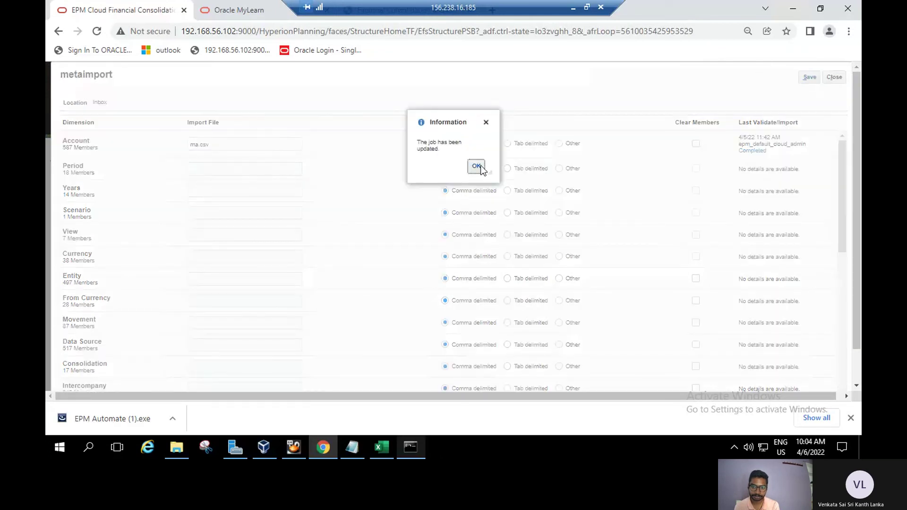
{"action": "left_click", "coordinate": [476, 166]}
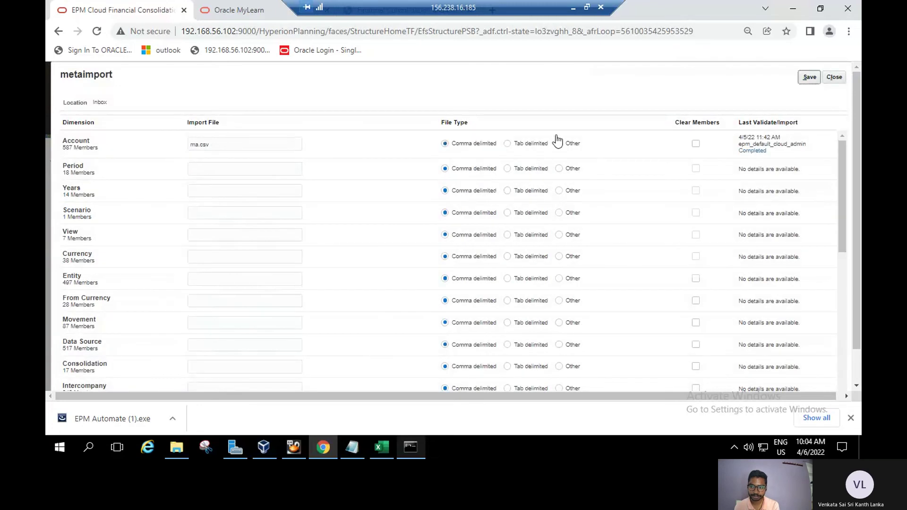
{"action": "left_click", "coordinate": [833, 77]}
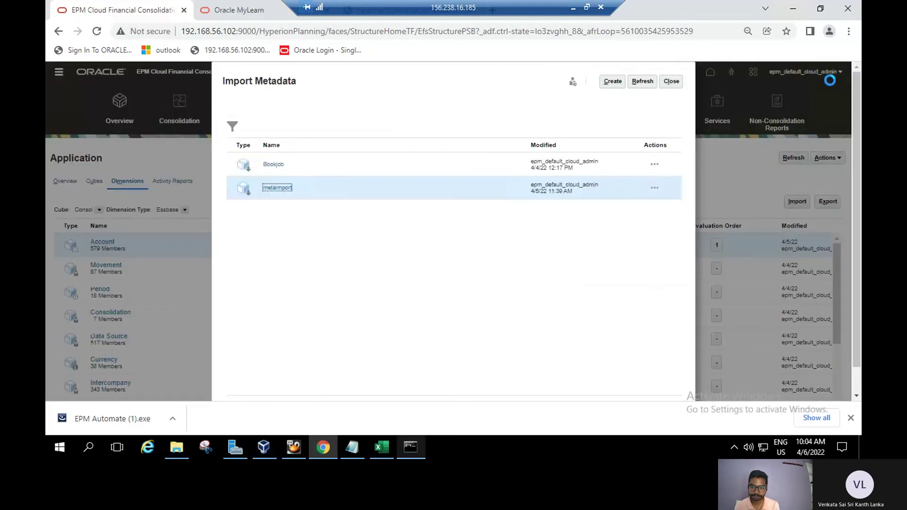
{"action": "left_click", "coordinate": [671, 82]}
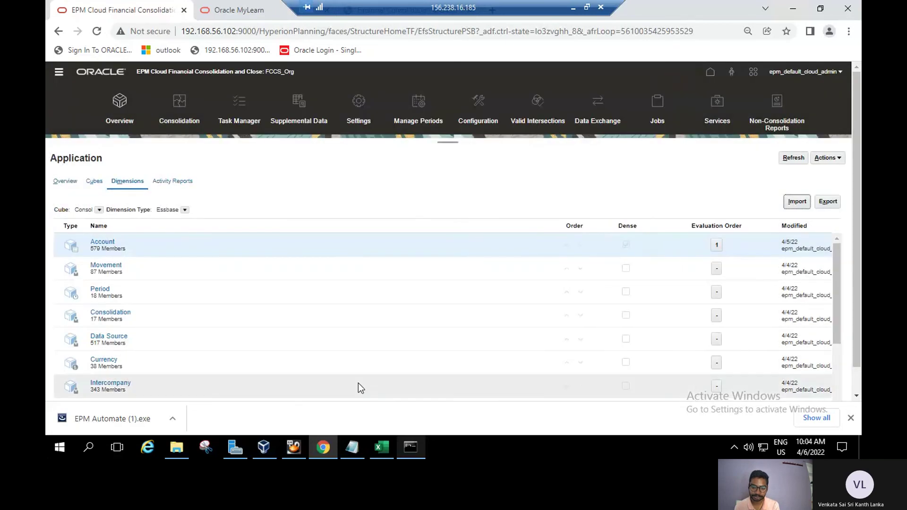
Run 'epmautomate importmetadata metaimport' until it succeeds, then return to the FCCS Dimensions page.
{"action": "left_click", "coordinate": [404, 447]}
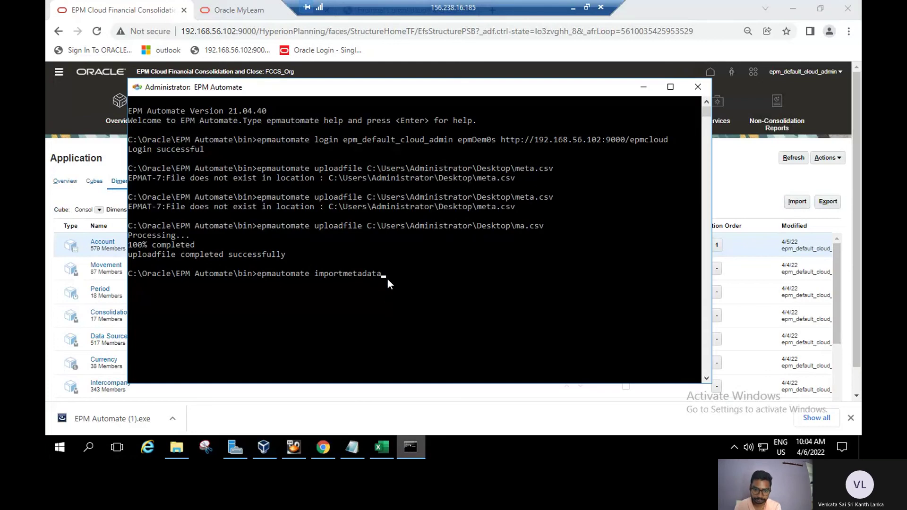
{"action": "type", "text": "metaim"}
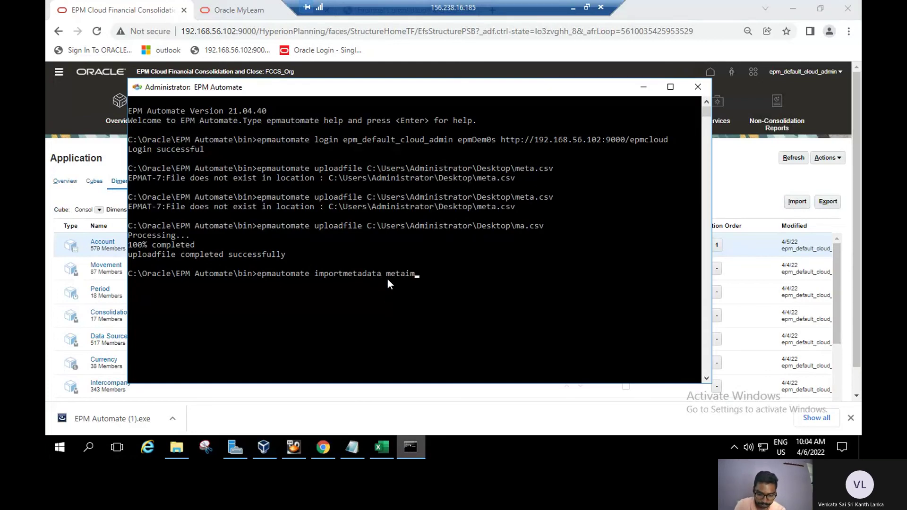
{"action": "type", "text": "port"}
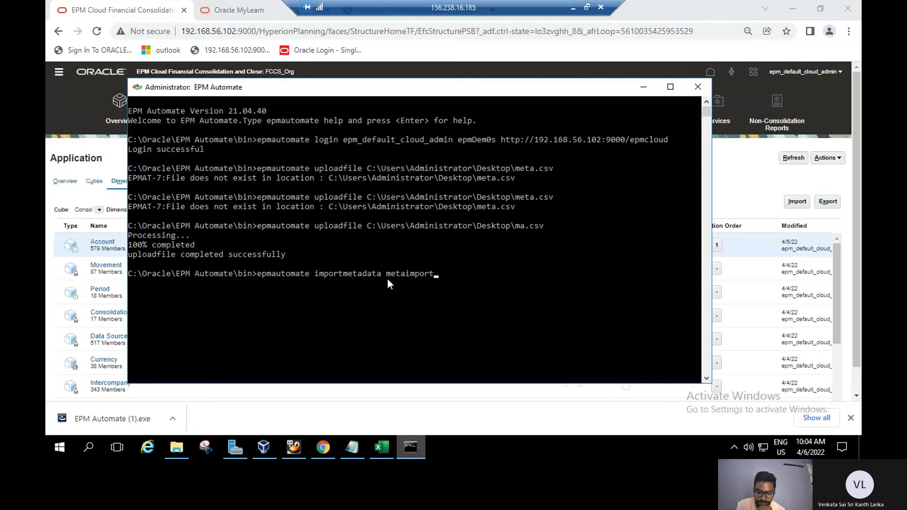
{"action": "key", "text": "Return"}
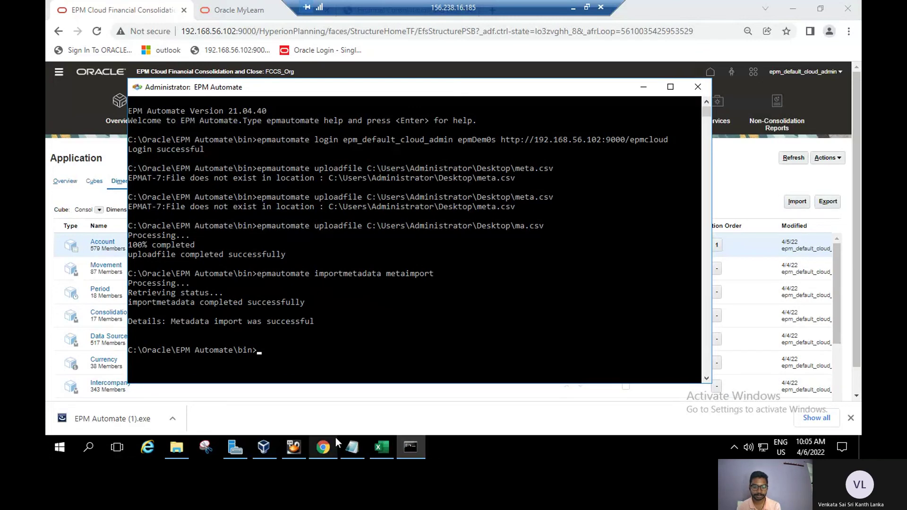
{"action": "left_click", "coordinate": [321, 452]}
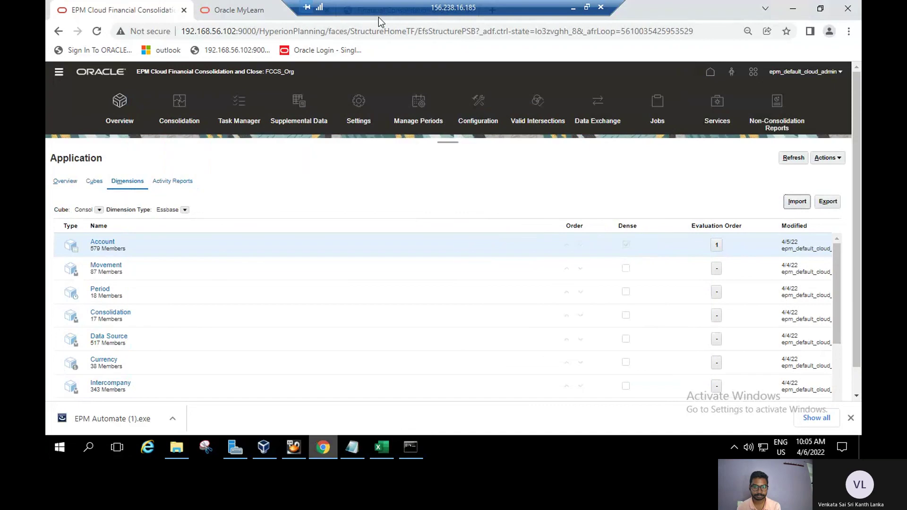
Read guide step 7, confirm metaimport shows Completed in Jobs, and turn the guide to page 74.
{"action": "key", "text": "ctrl+Tab"}
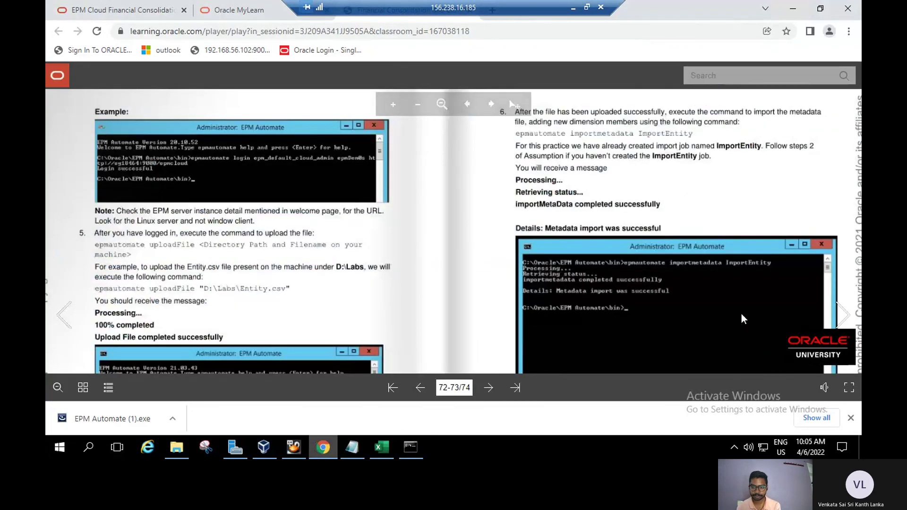
{"action": "scroll", "coordinate": [664, 194], "scroll_direction": "down", "scroll_amount": 3}
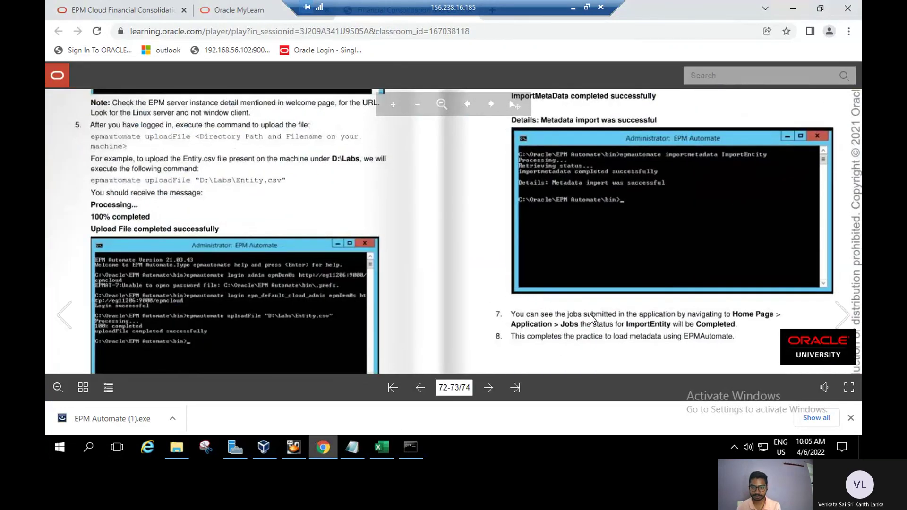
{"action": "scroll", "coordinate": [561, 350], "scroll_direction": "down", "scroll_amount": 1}
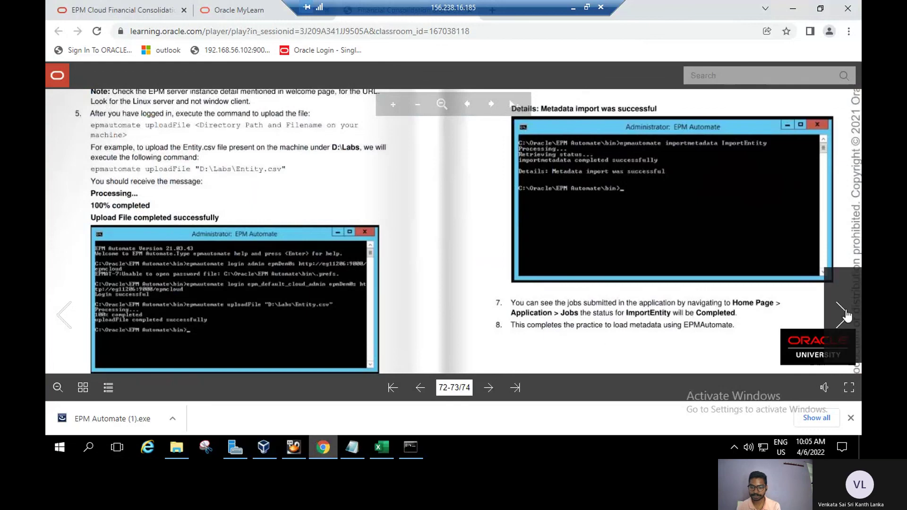
{"action": "left_click", "coordinate": [101, 11]}
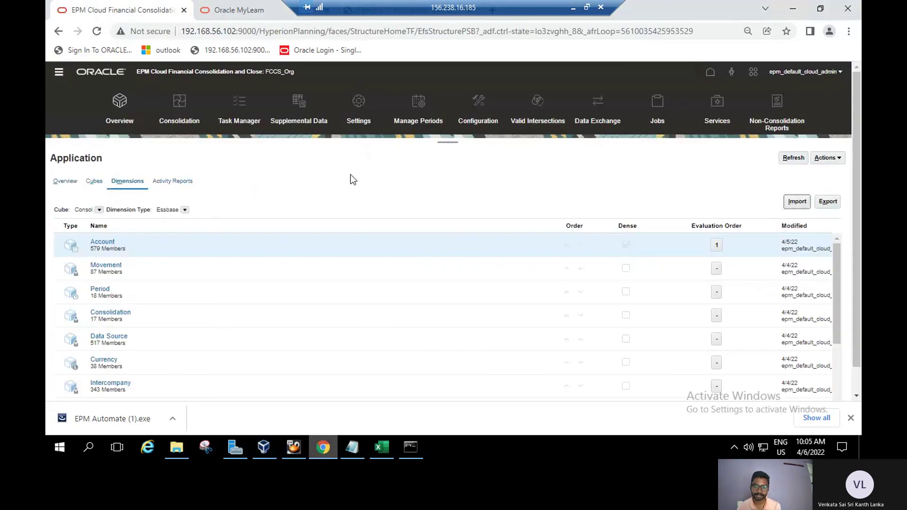
{"action": "left_click", "coordinate": [664, 106]}
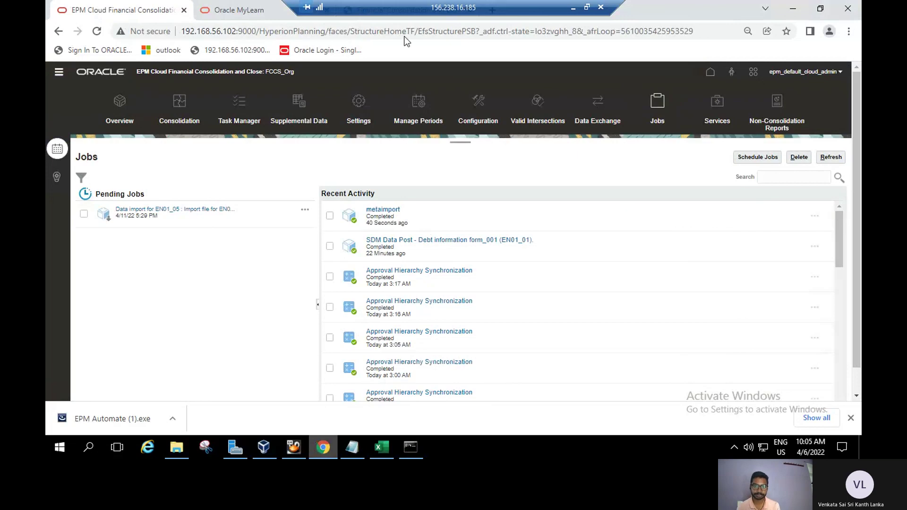
{"action": "key", "text": "ctrl+Tab"}
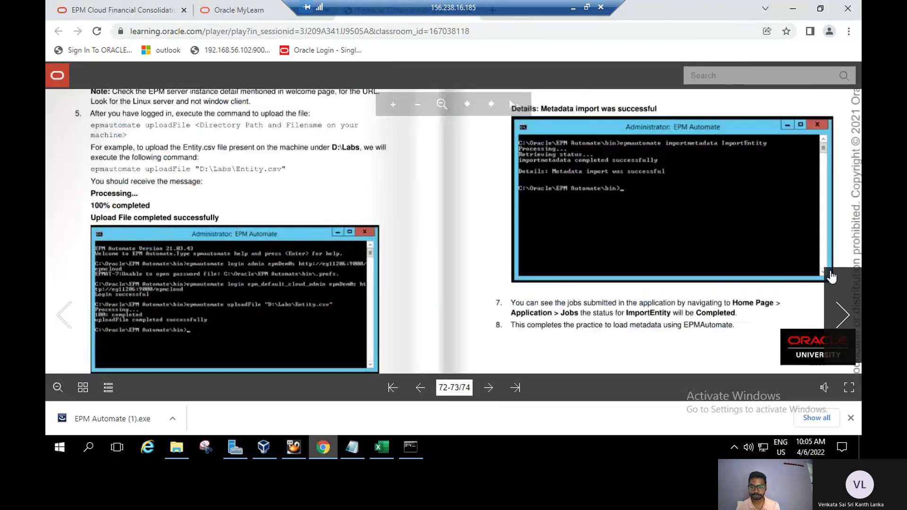
{"action": "left_click", "coordinate": [843, 306]}
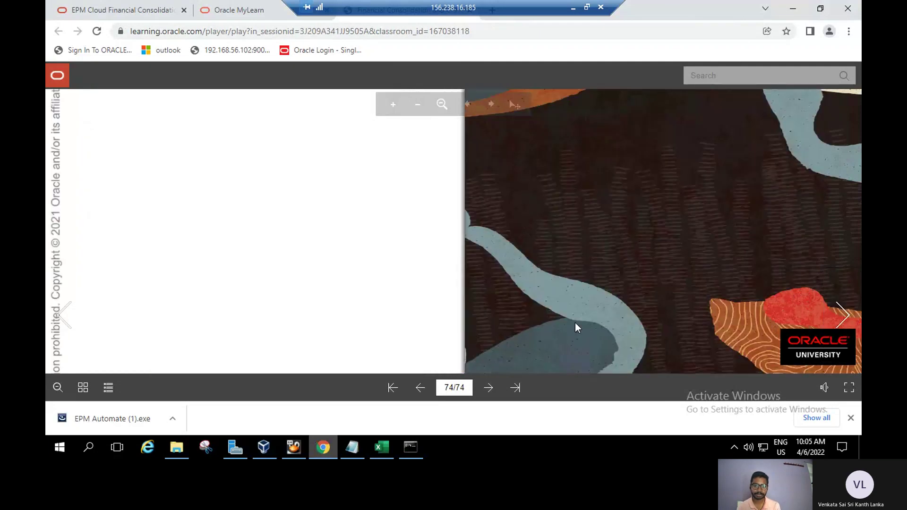